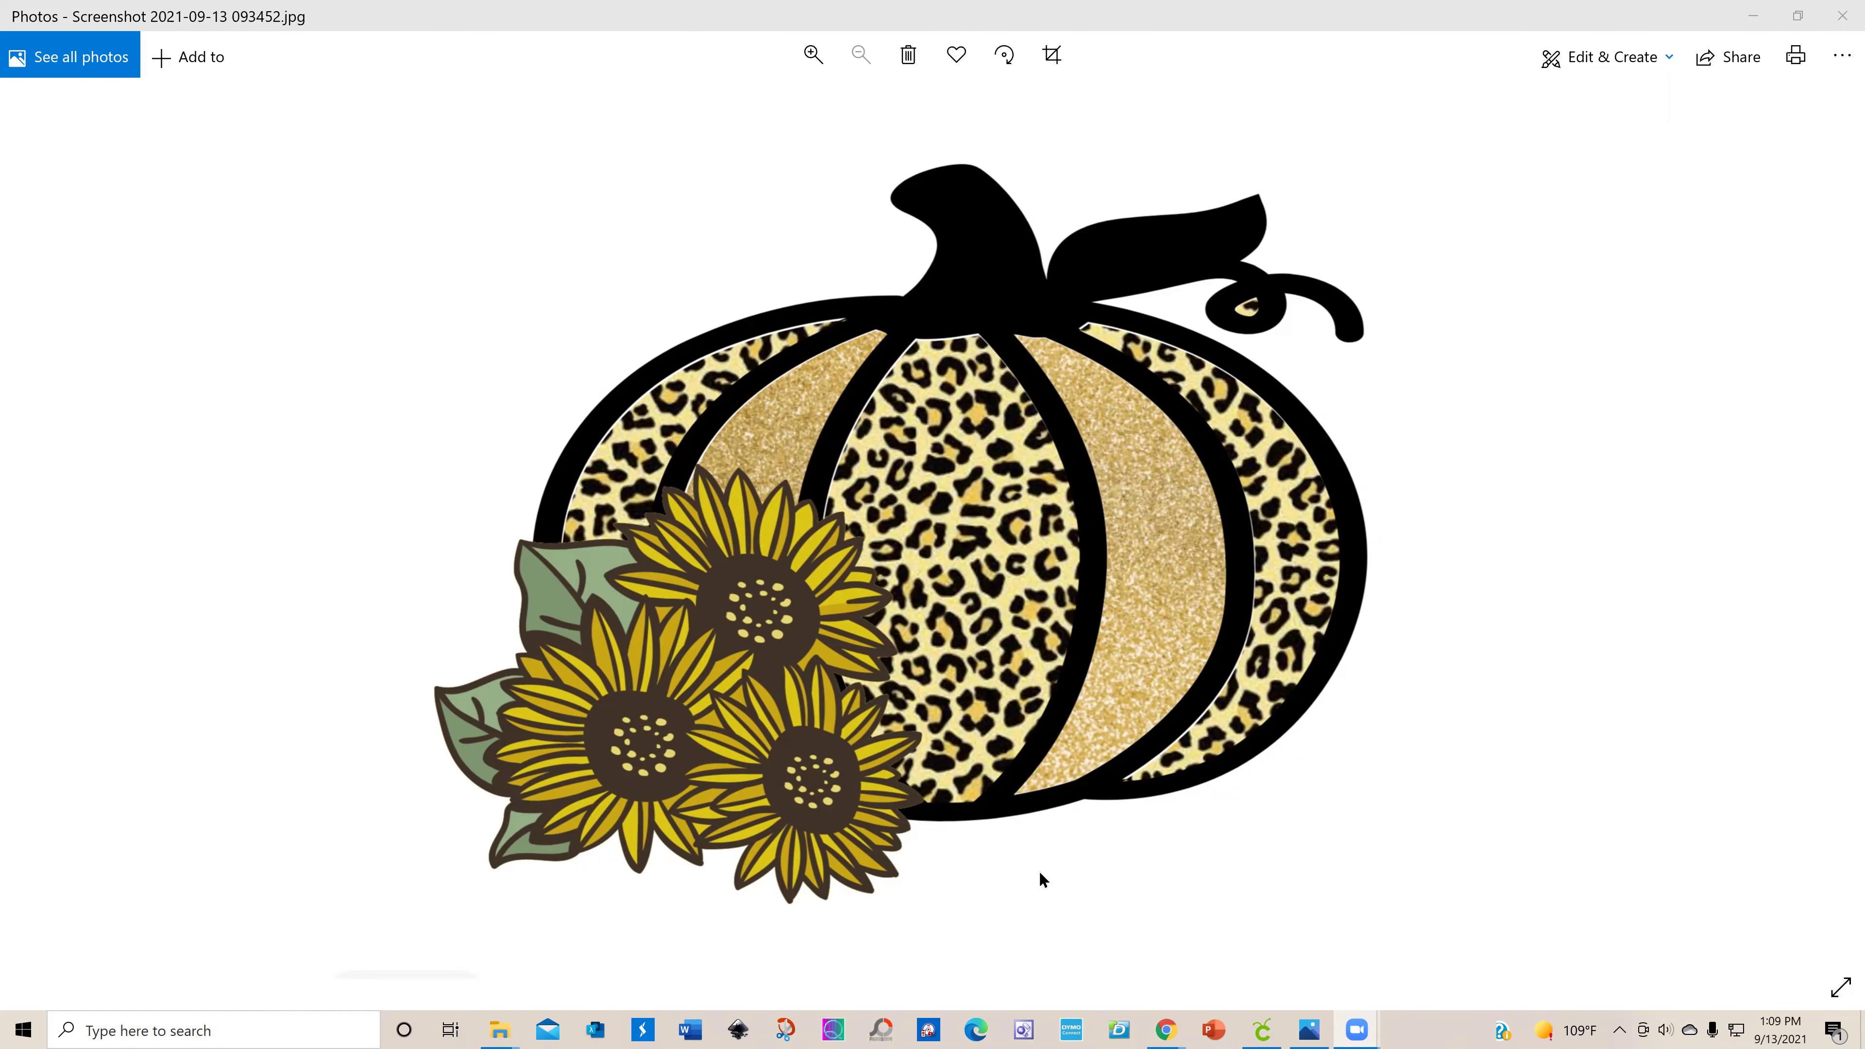
# Step: Pick the red pumpkin with dark outlined segments and curly stem from the 'pumpkin' image results
pyautogui.click(1266, 1028)
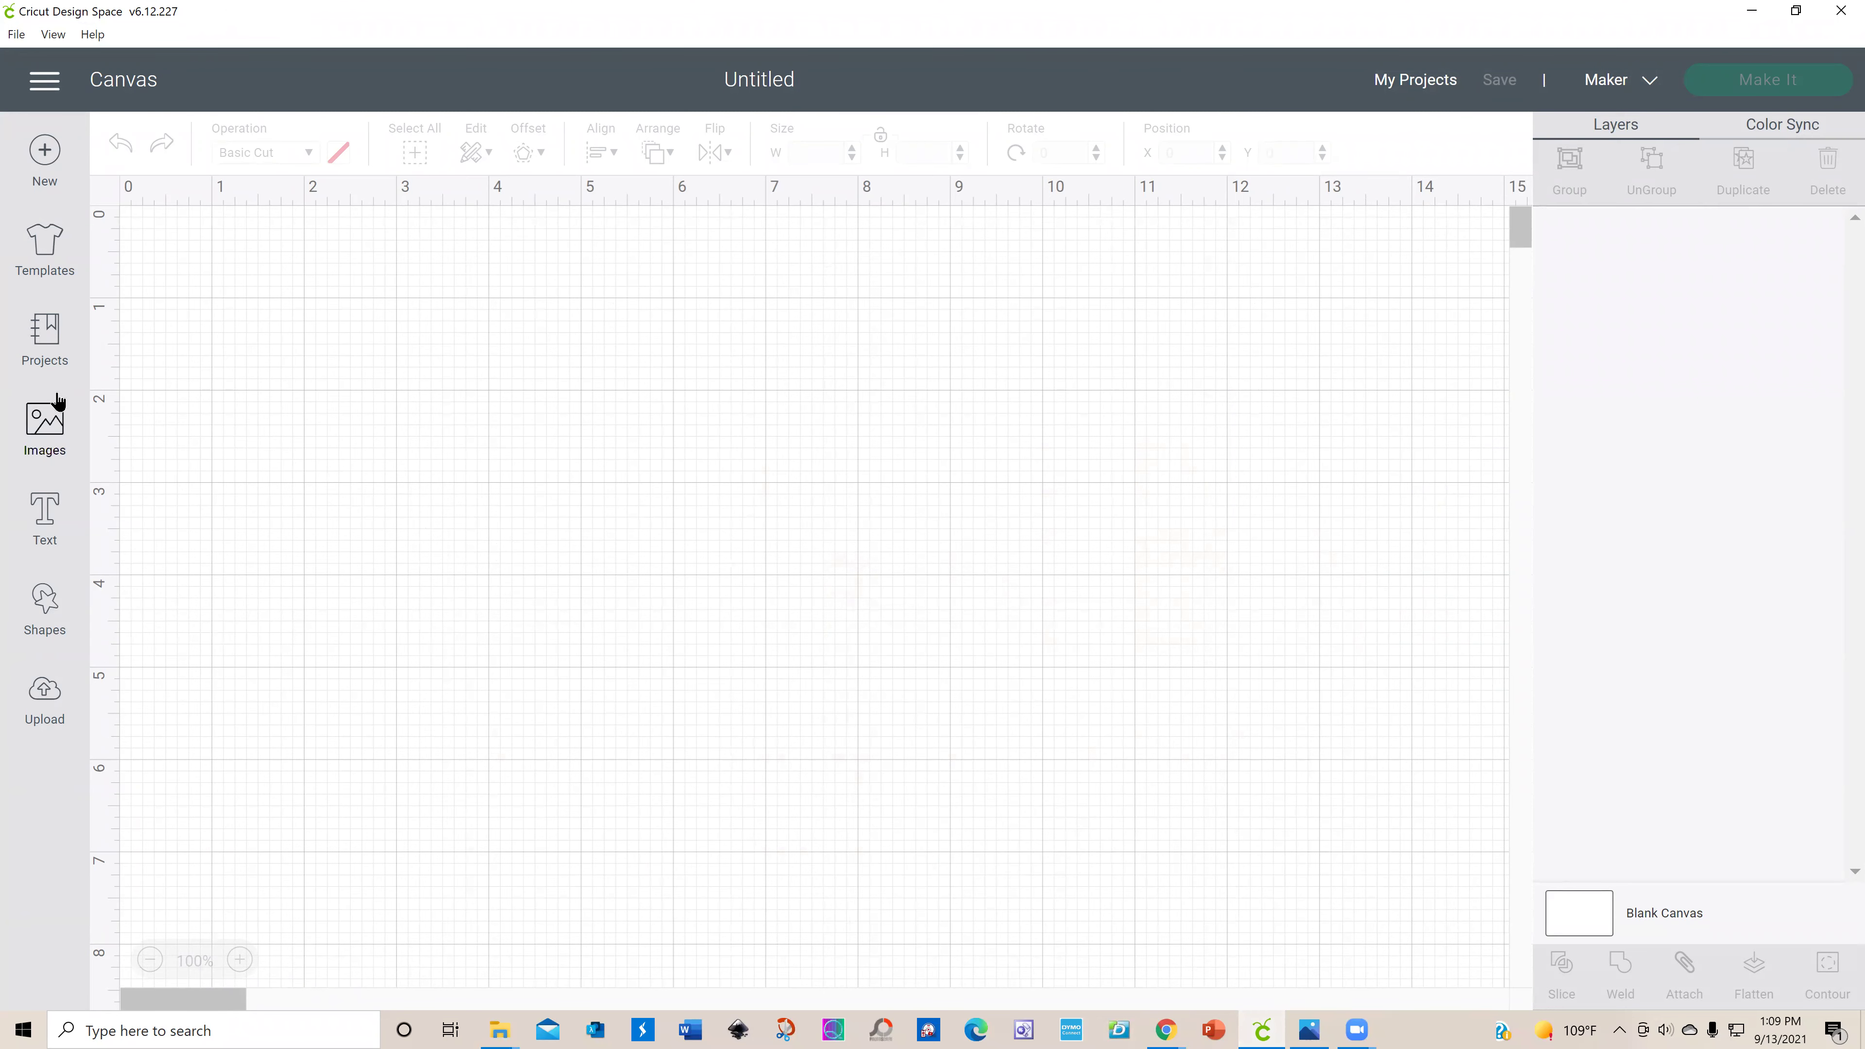
pyautogui.click(45, 434)
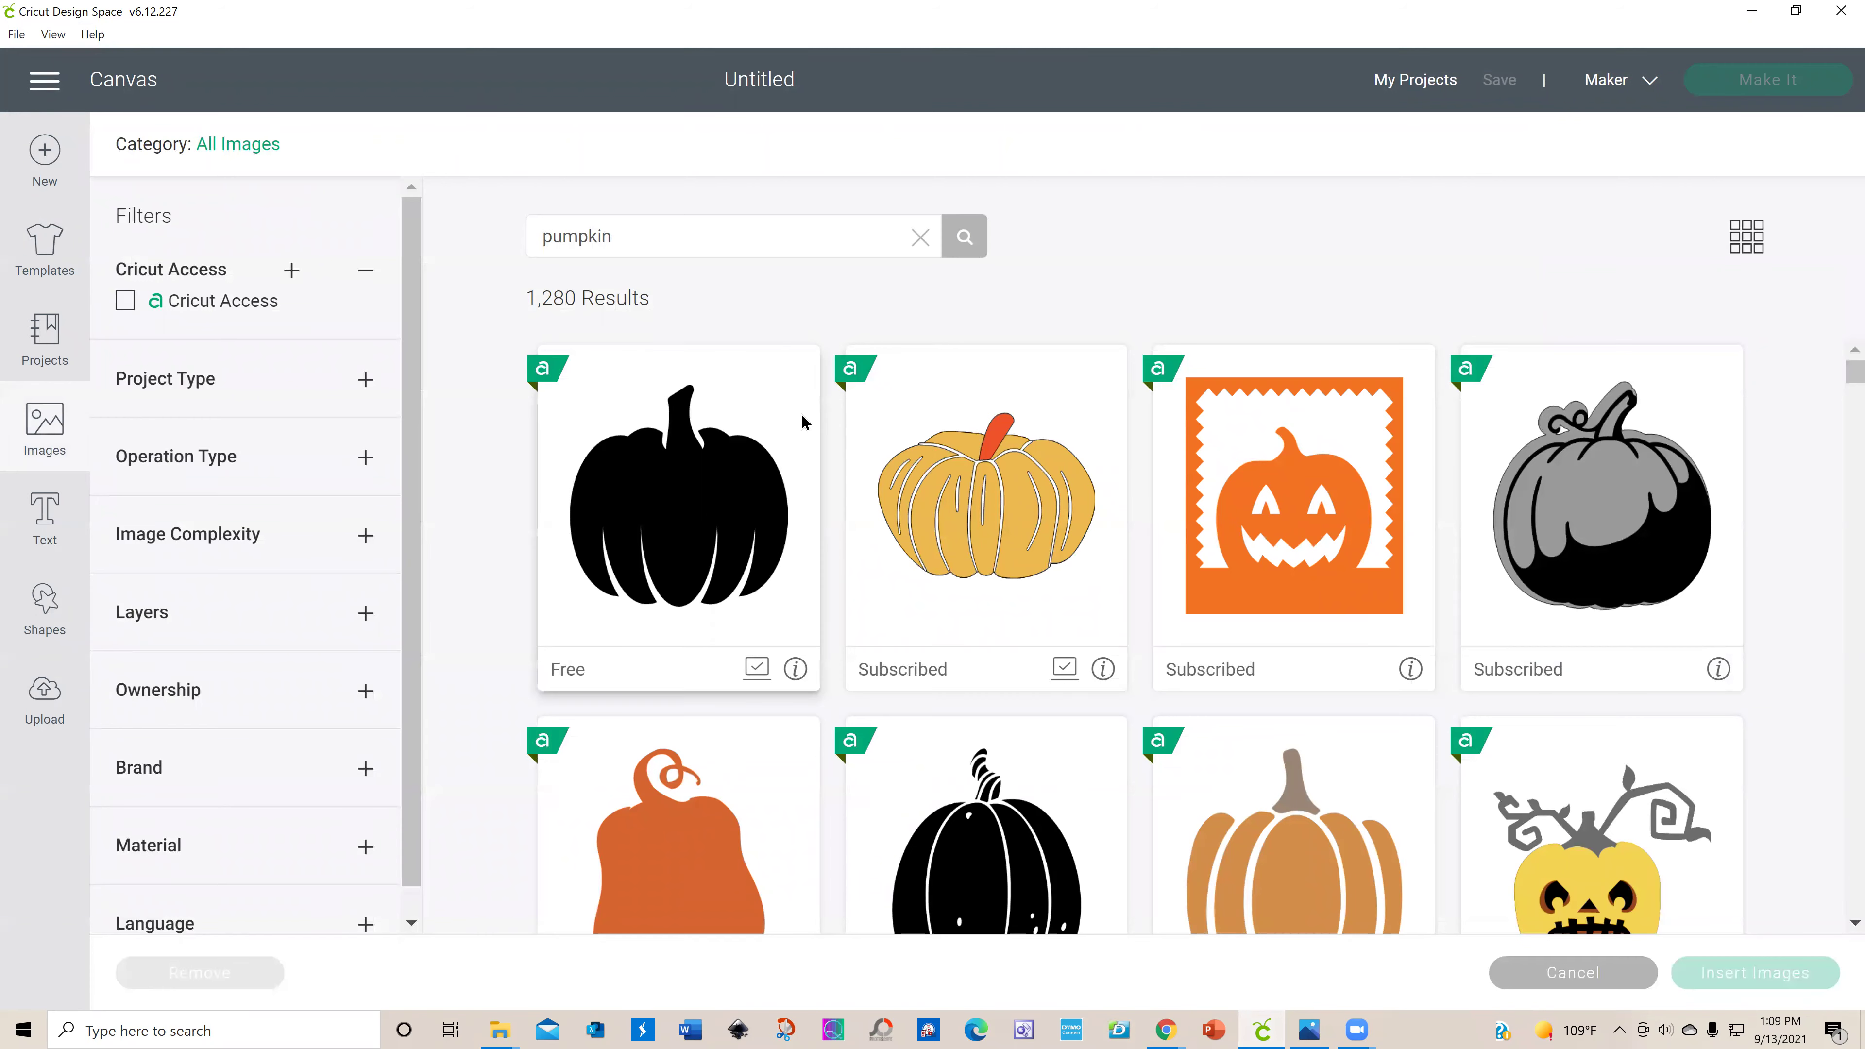
pyautogui.scroll(-9, 491, 501)
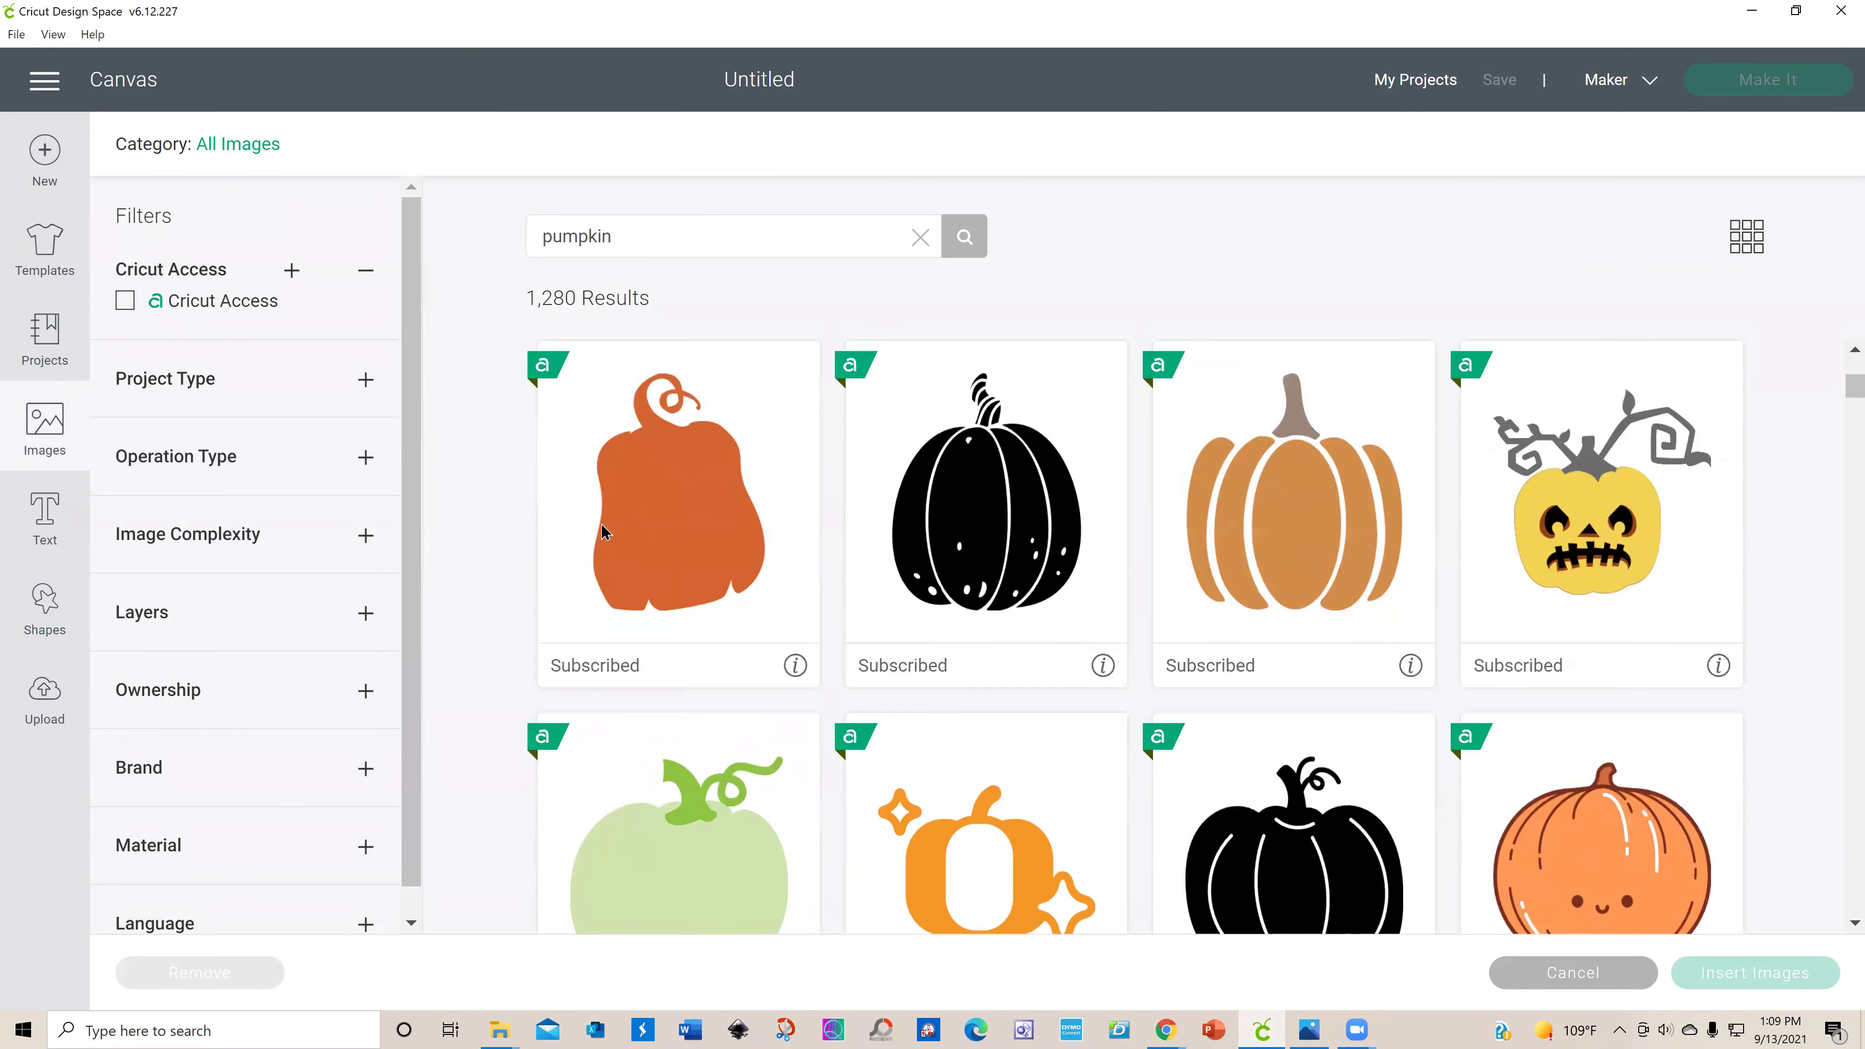
pyautogui.scroll(-12, 662, 532)
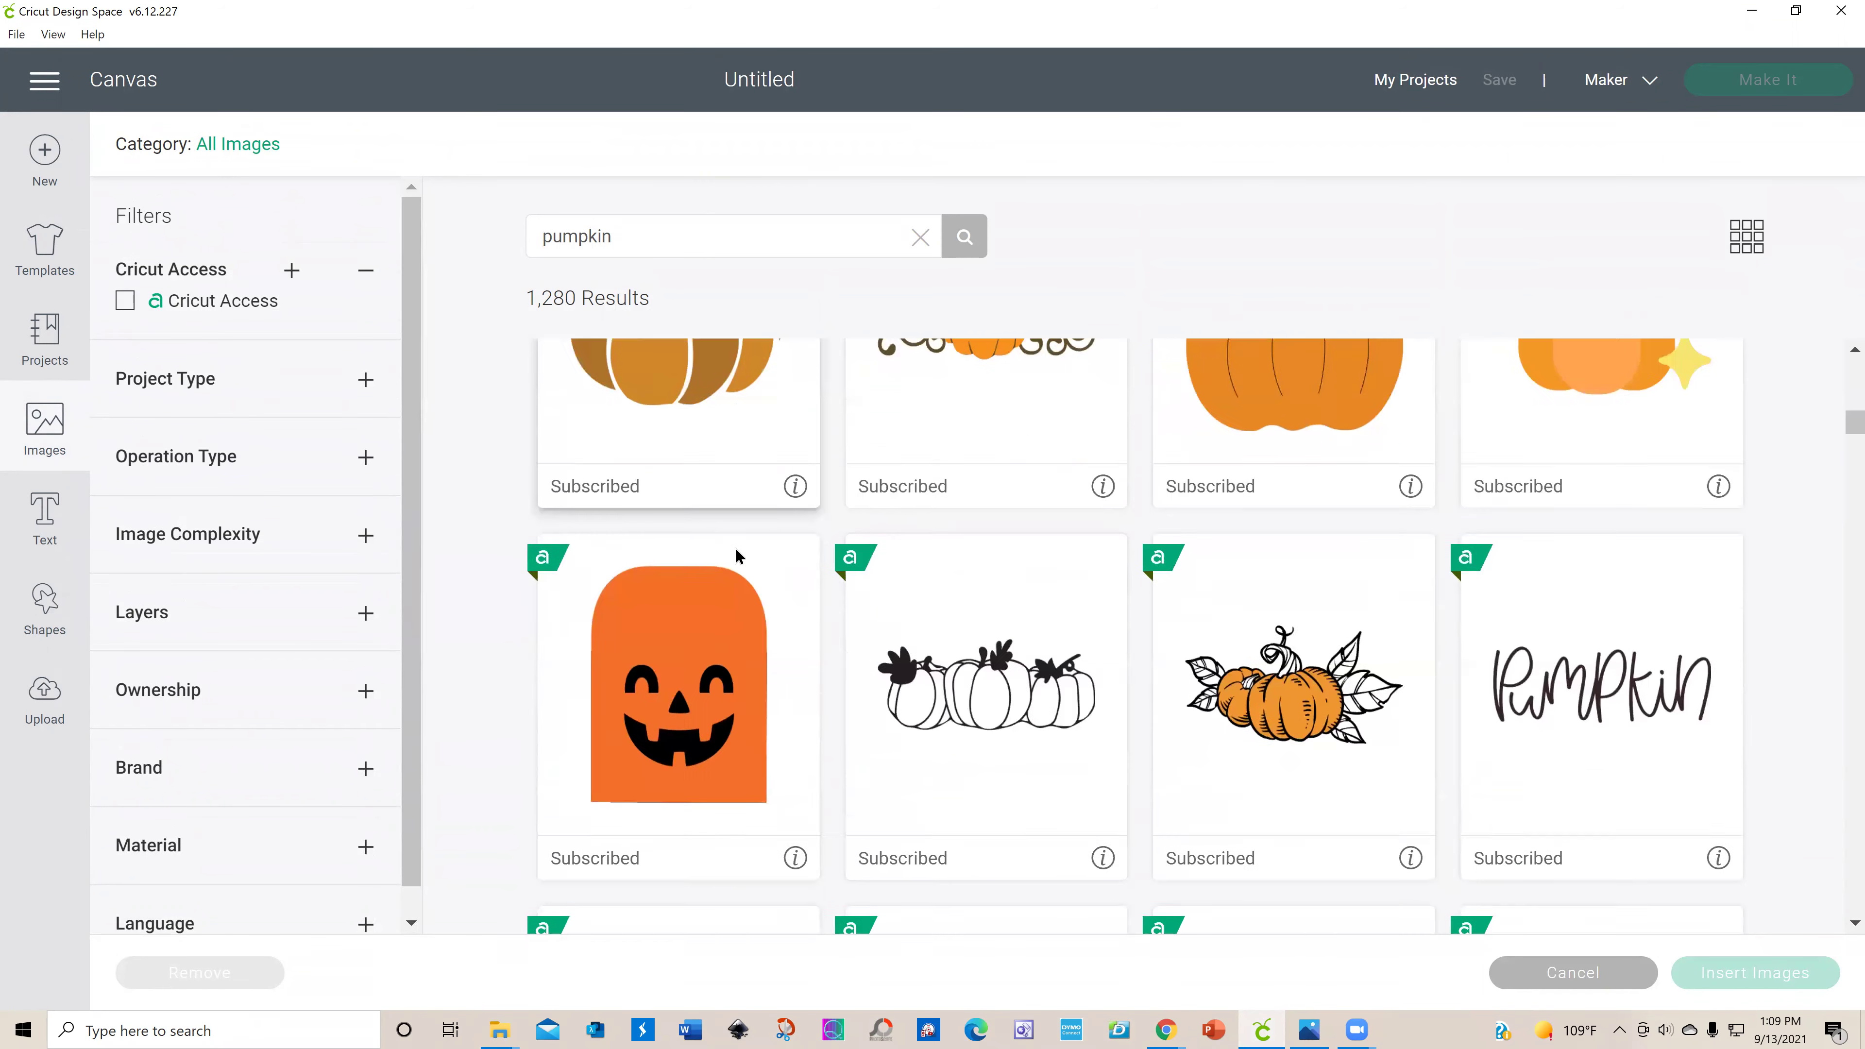
pyautogui.scroll(-4, 734, 543)
pyautogui.scroll(7, 735, 544)
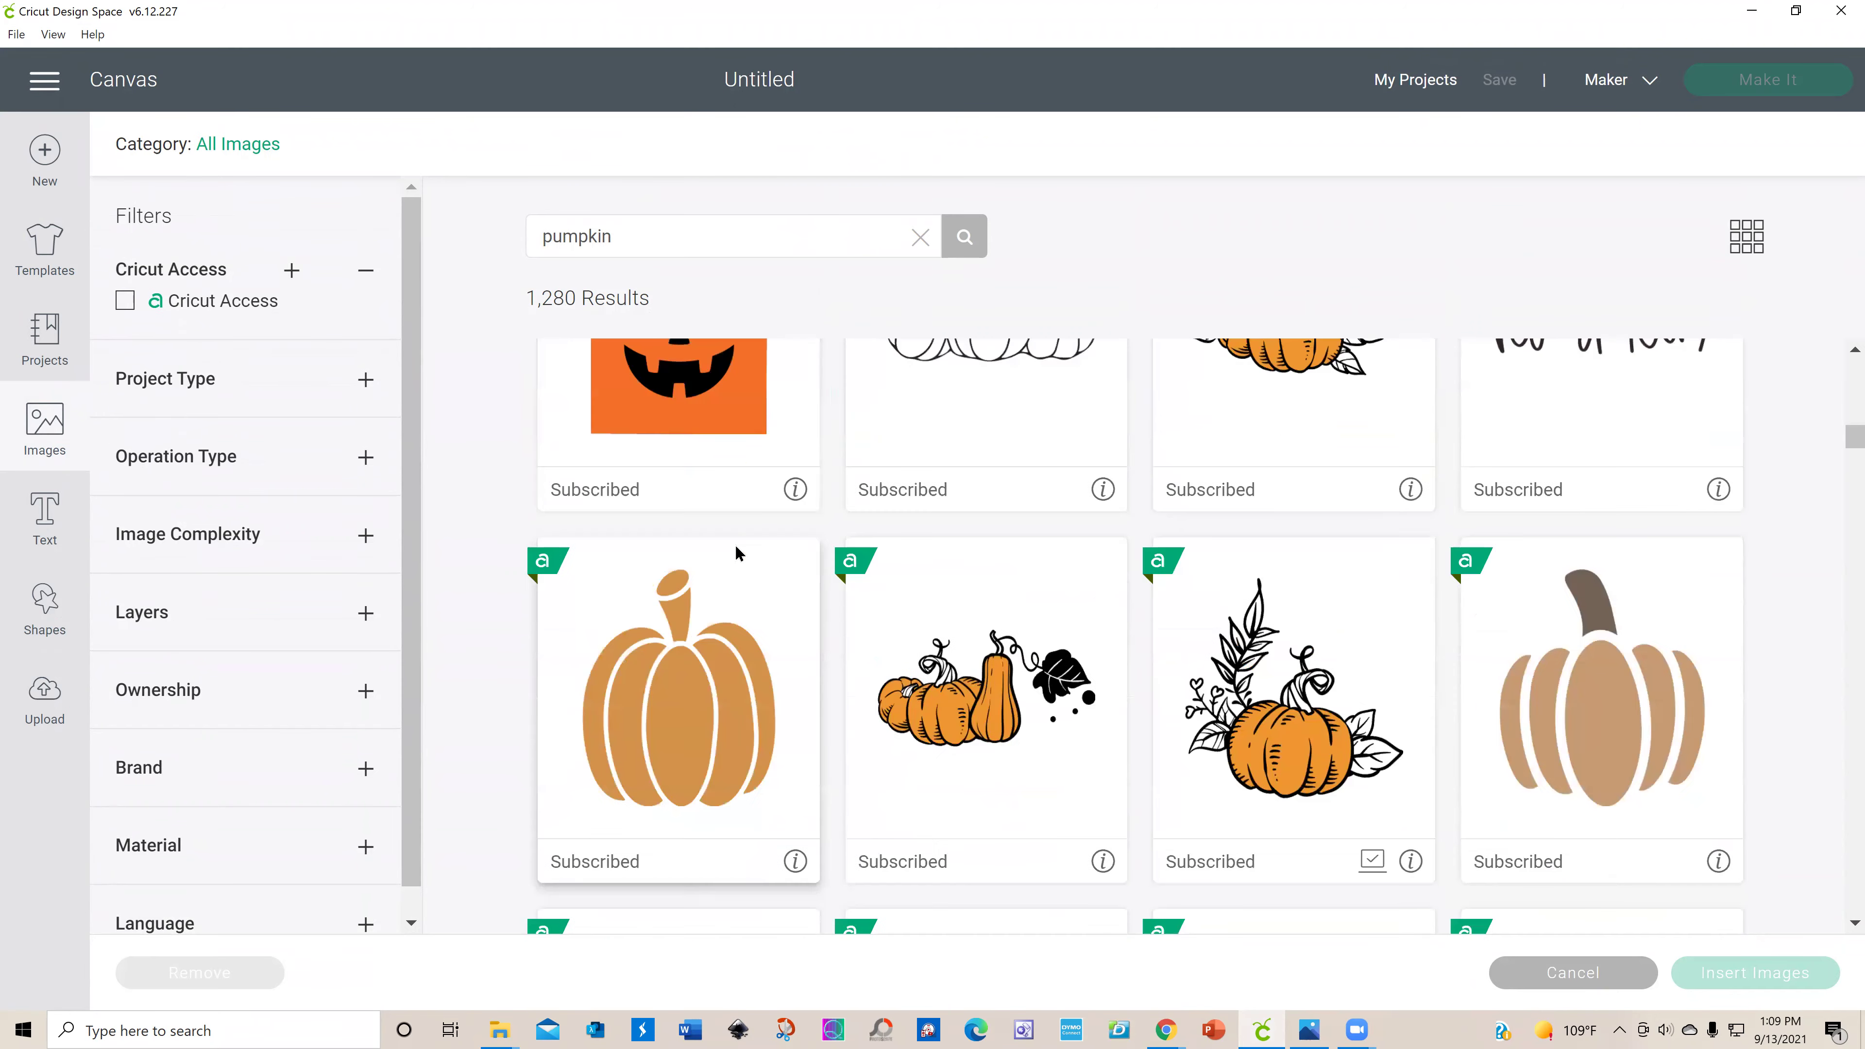
pyautogui.scroll(-6, 734, 544)
pyautogui.scroll(-13, 736, 538)
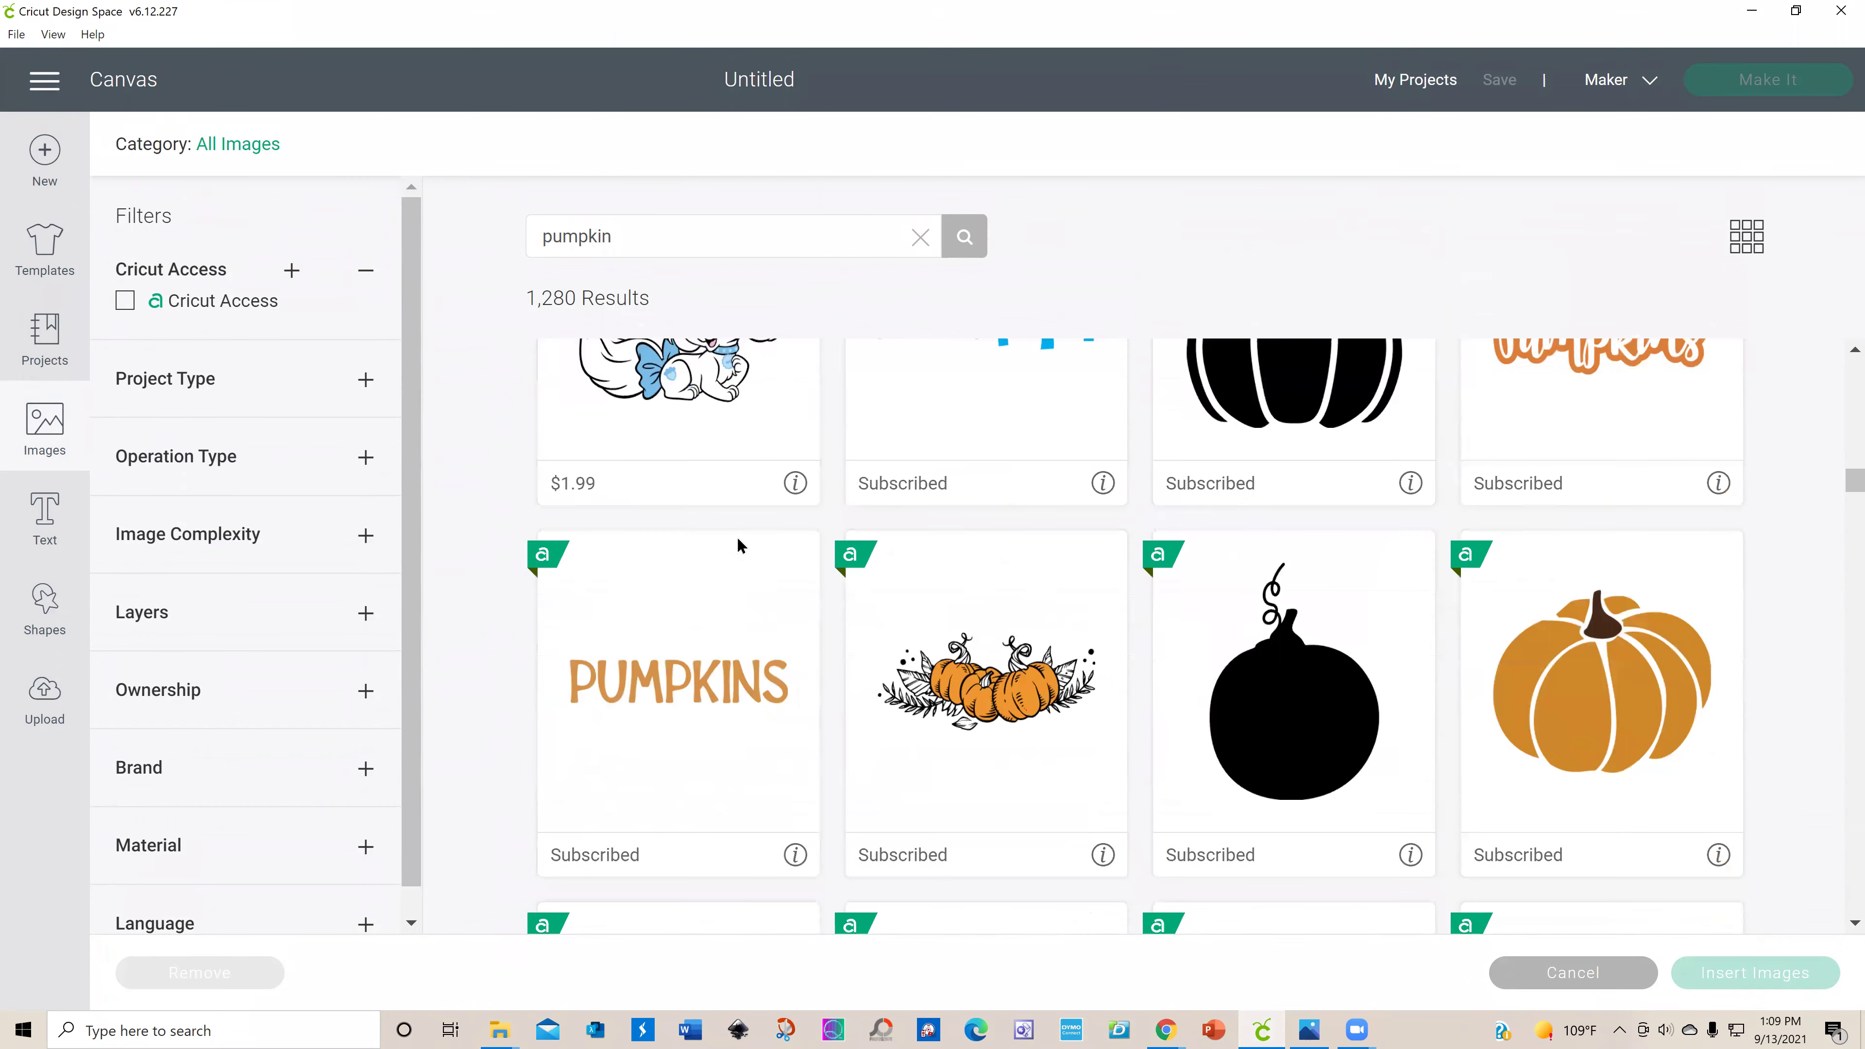
pyautogui.scroll(6, 736, 539)
pyautogui.scroll(3, 737, 543)
pyautogui.scroll(-12, 744, 543)
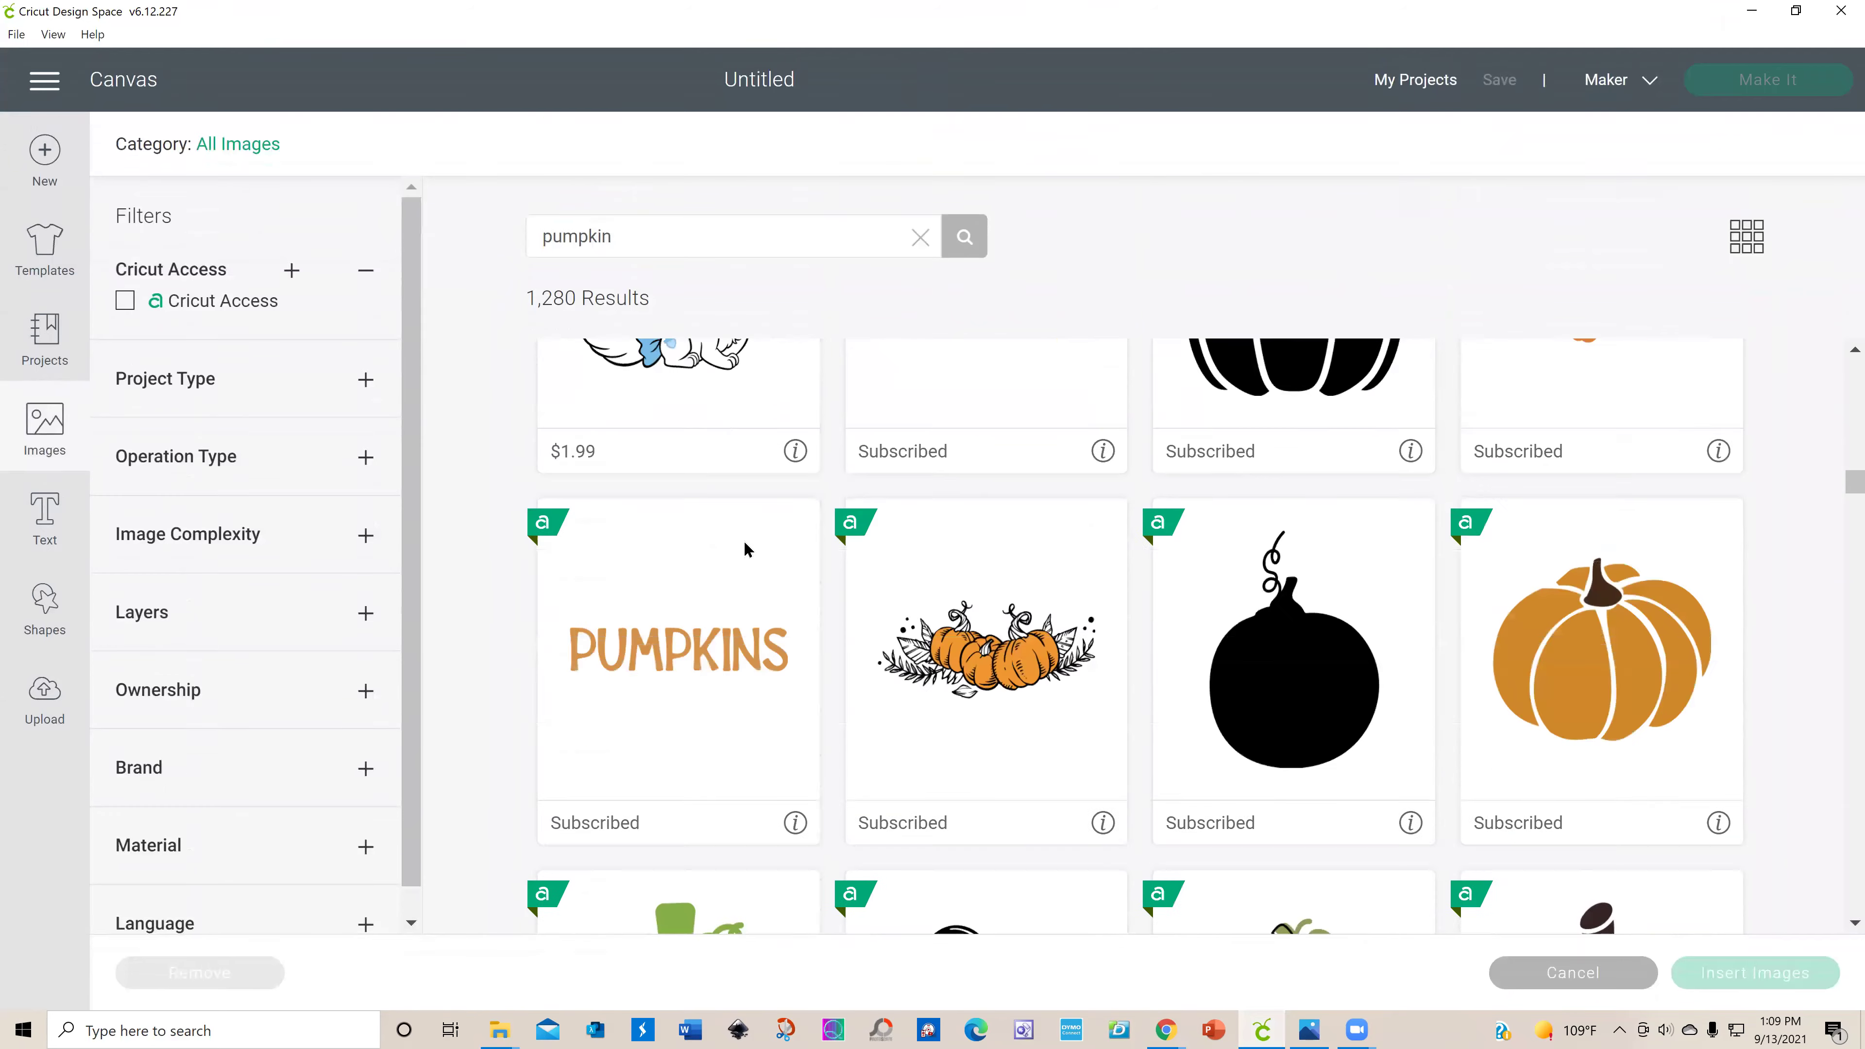
pyautogui.scroll(-7, 743, 539)
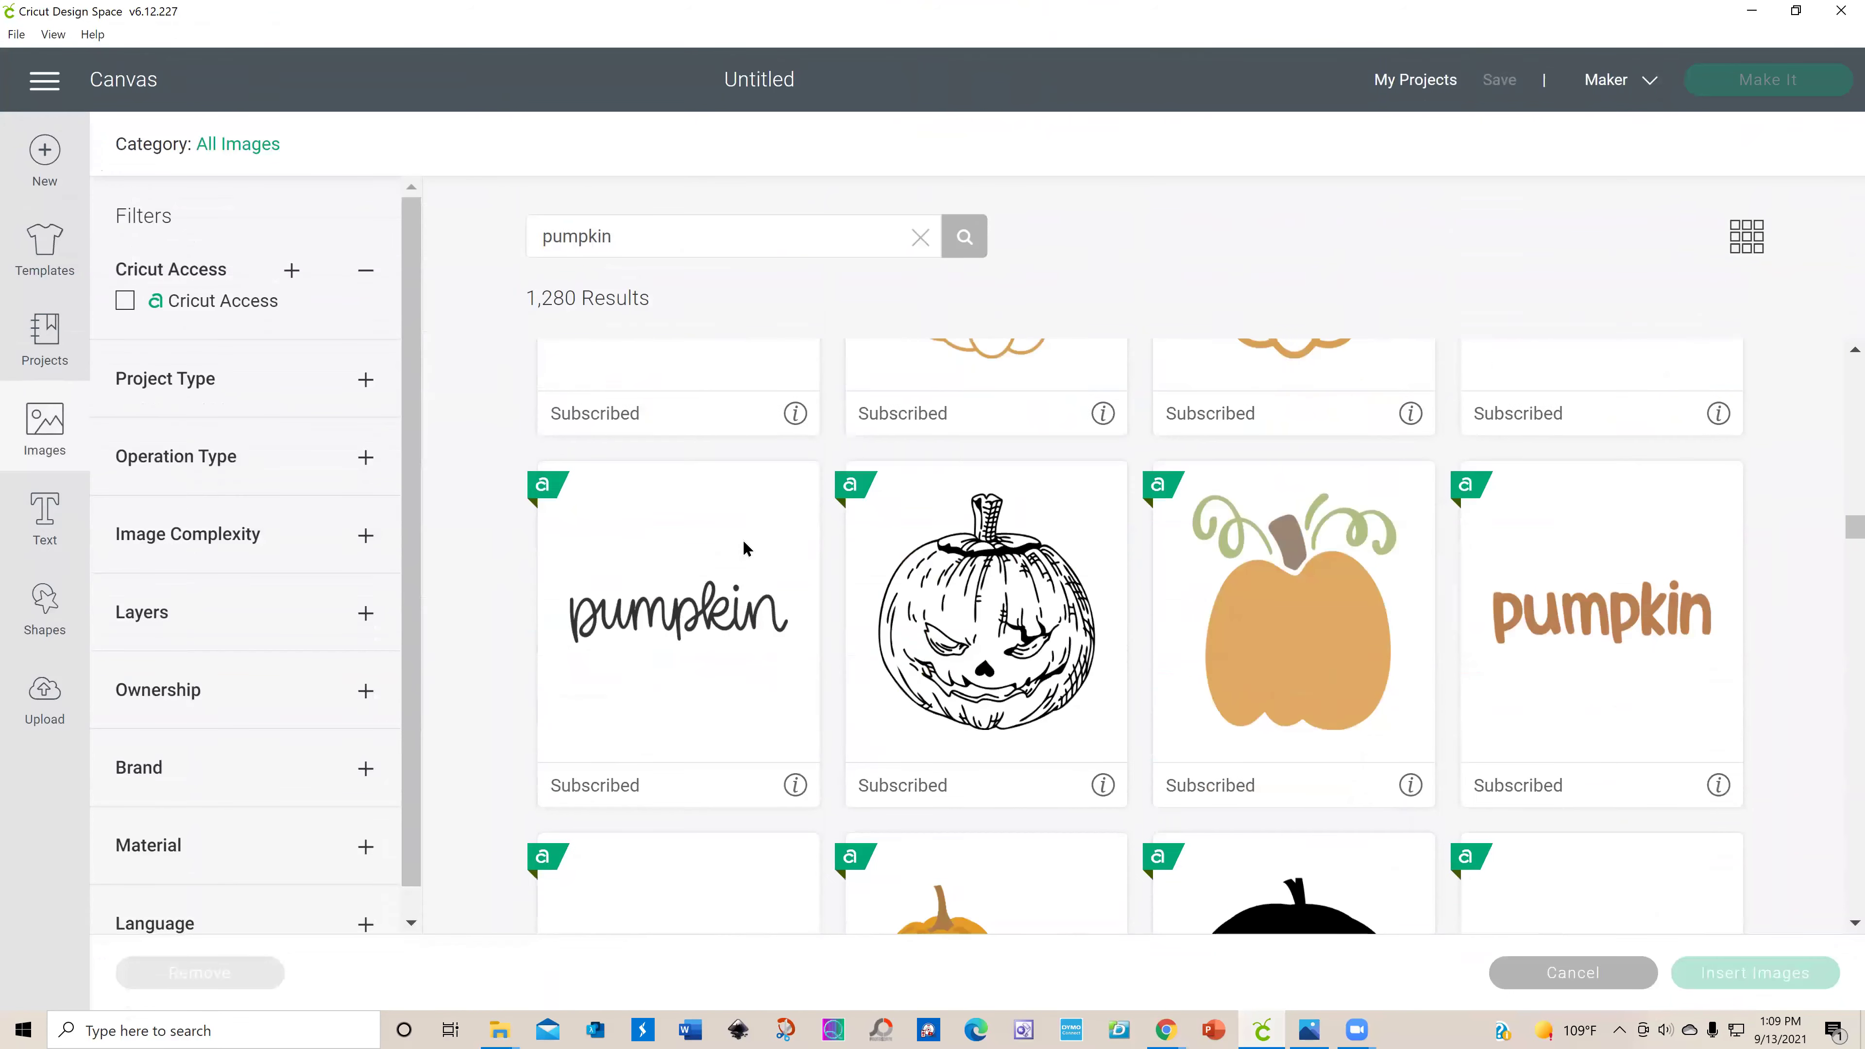
pyautogui.scroll(-10, 1110, 614)
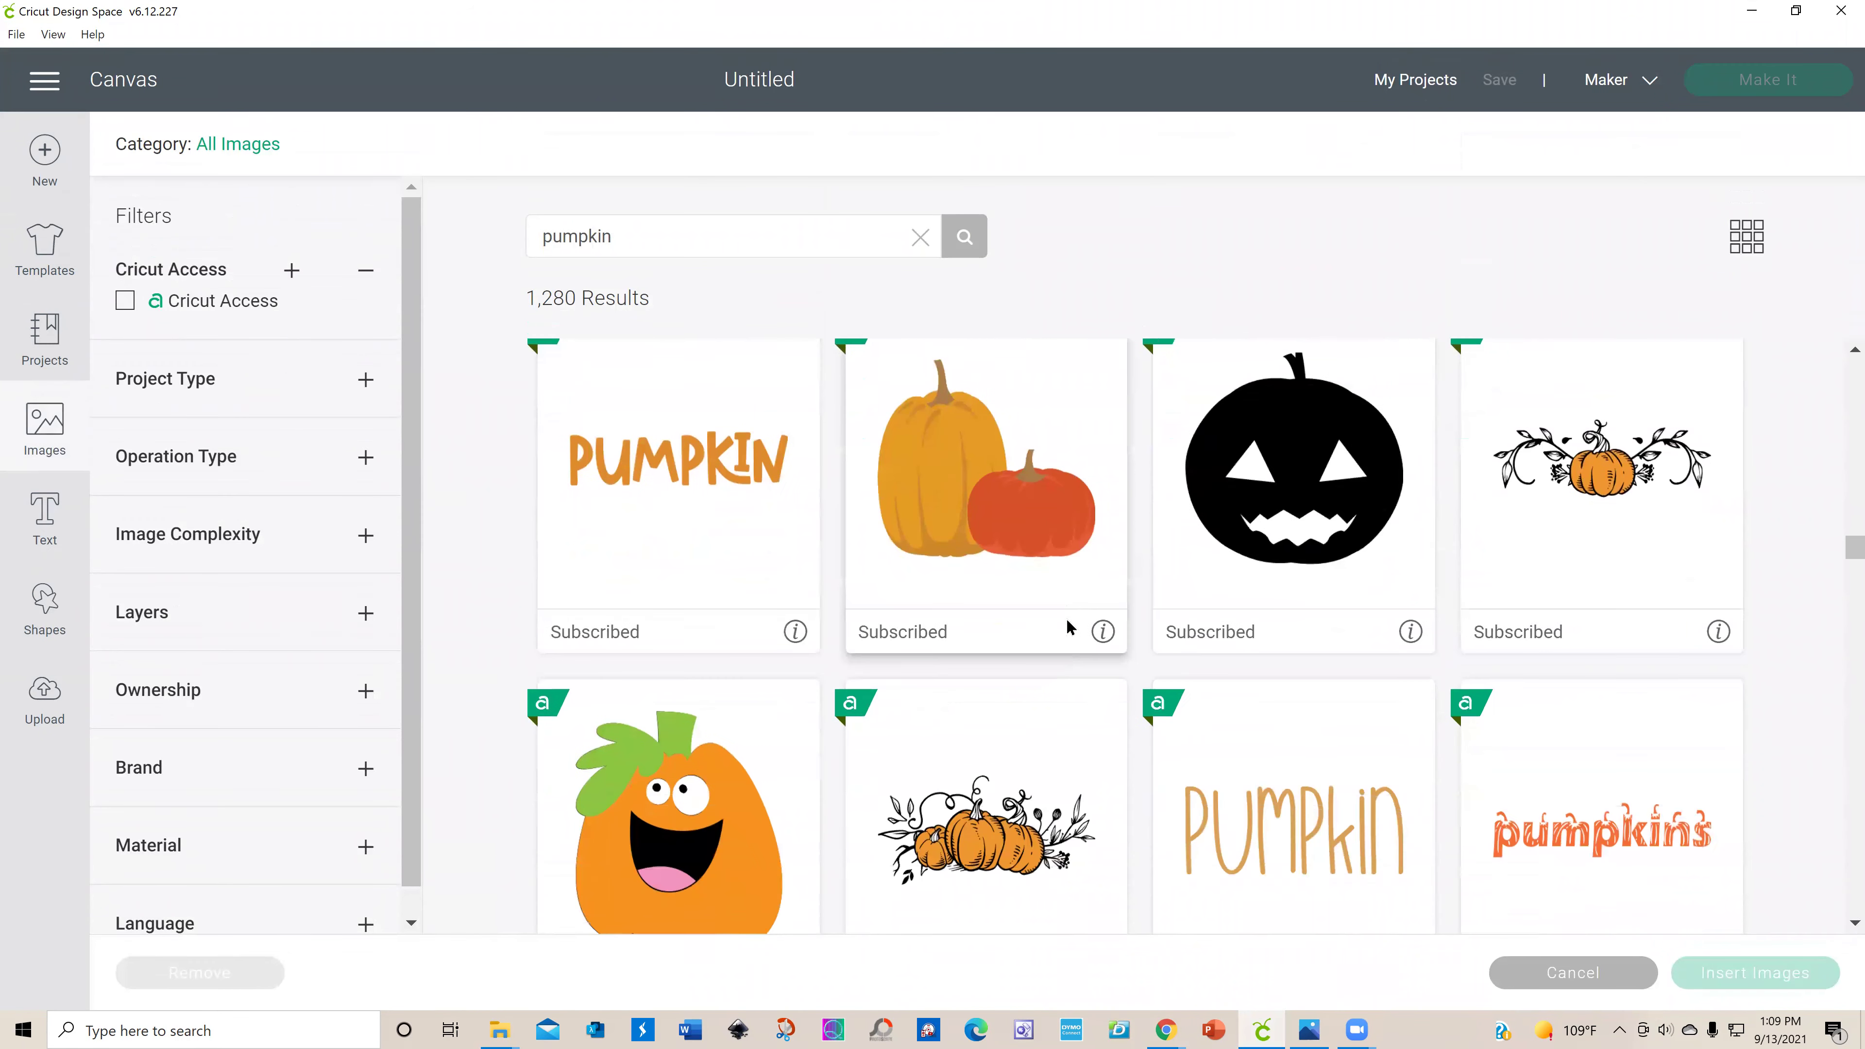
pyautogui.scroll(-10, 1008, 614)
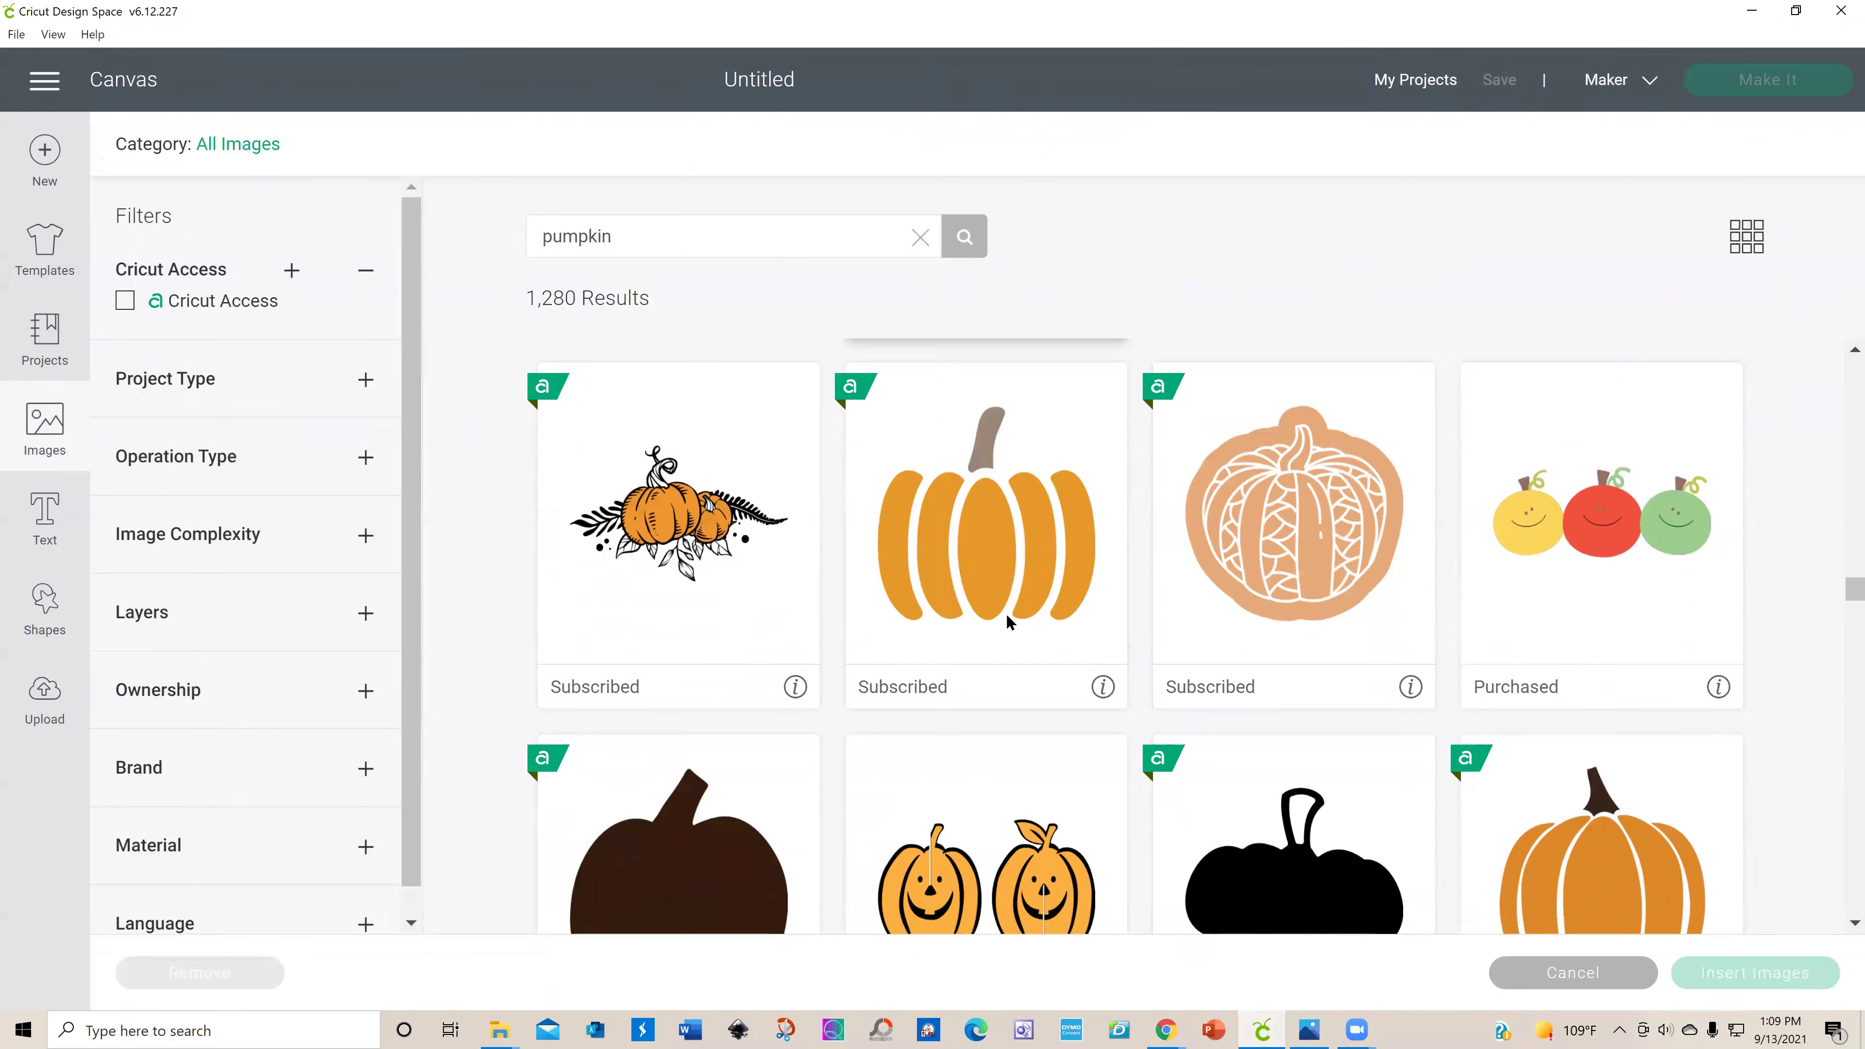
pyautogui.scroll(-8, 1007, 621)
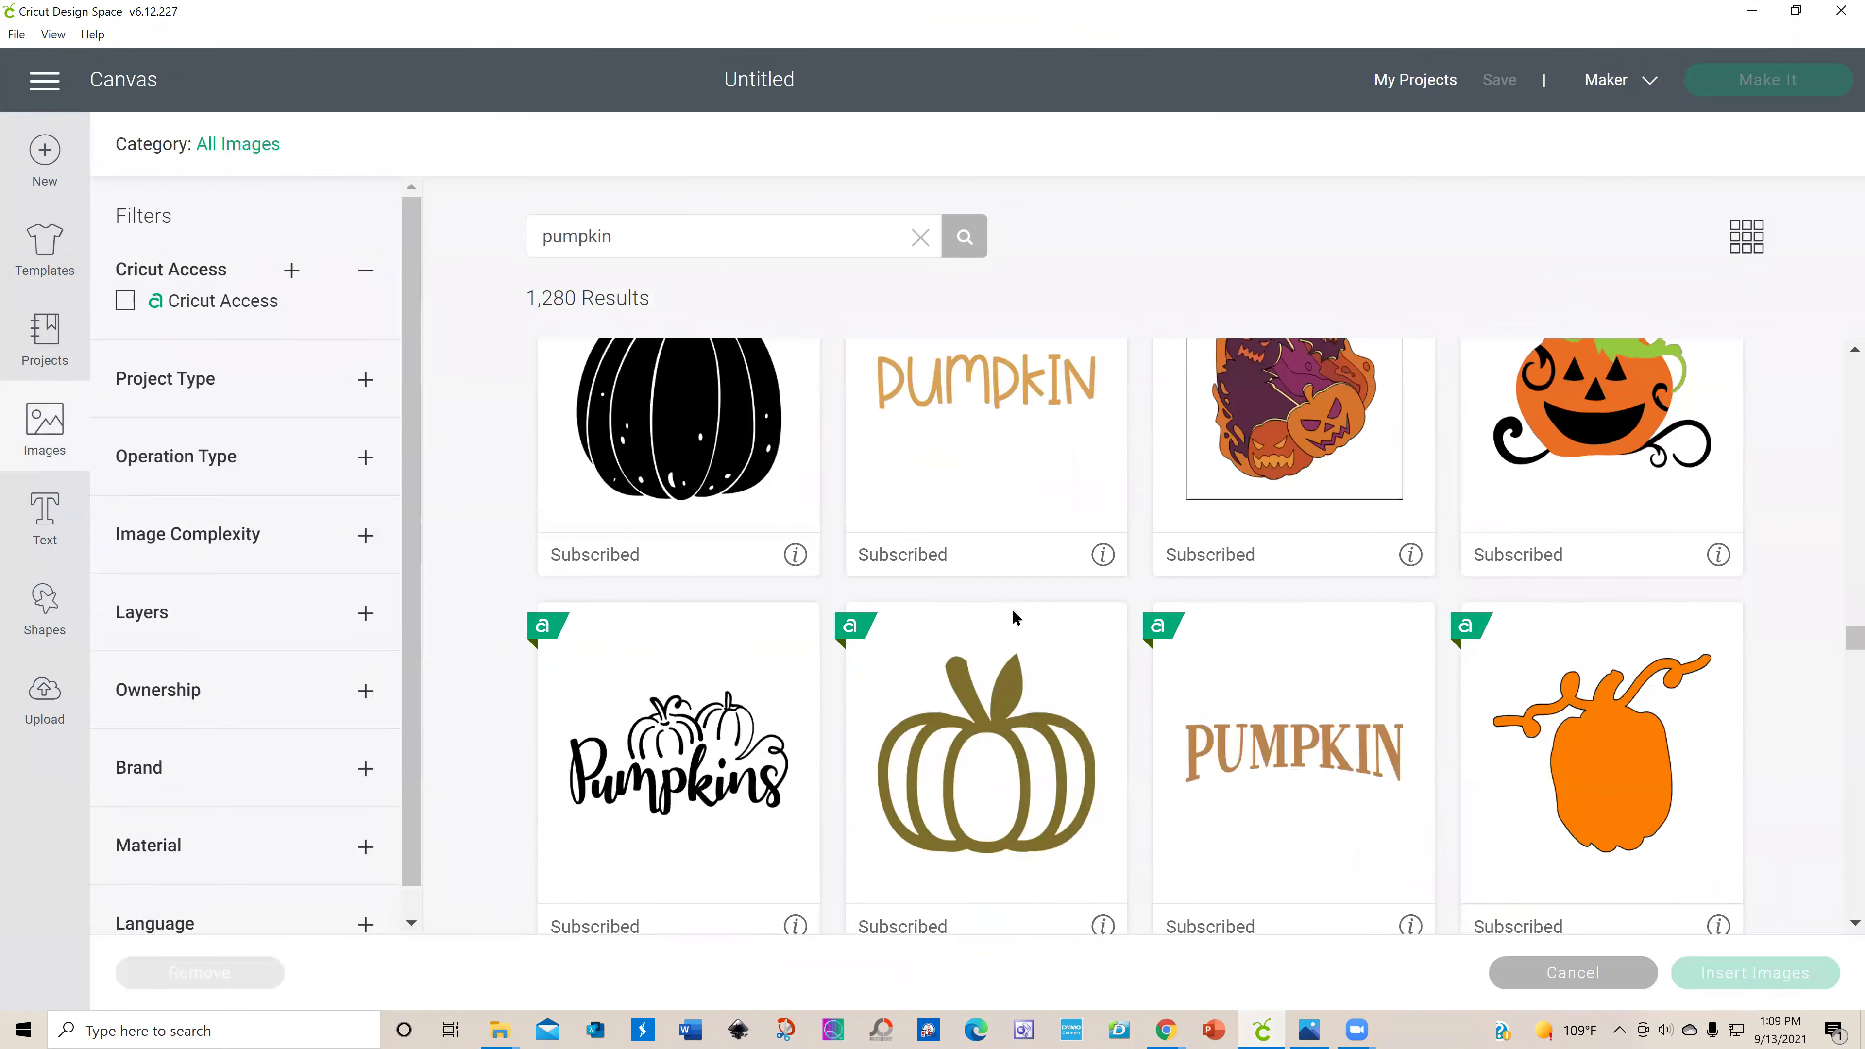
pyautogui.click(696, 705)
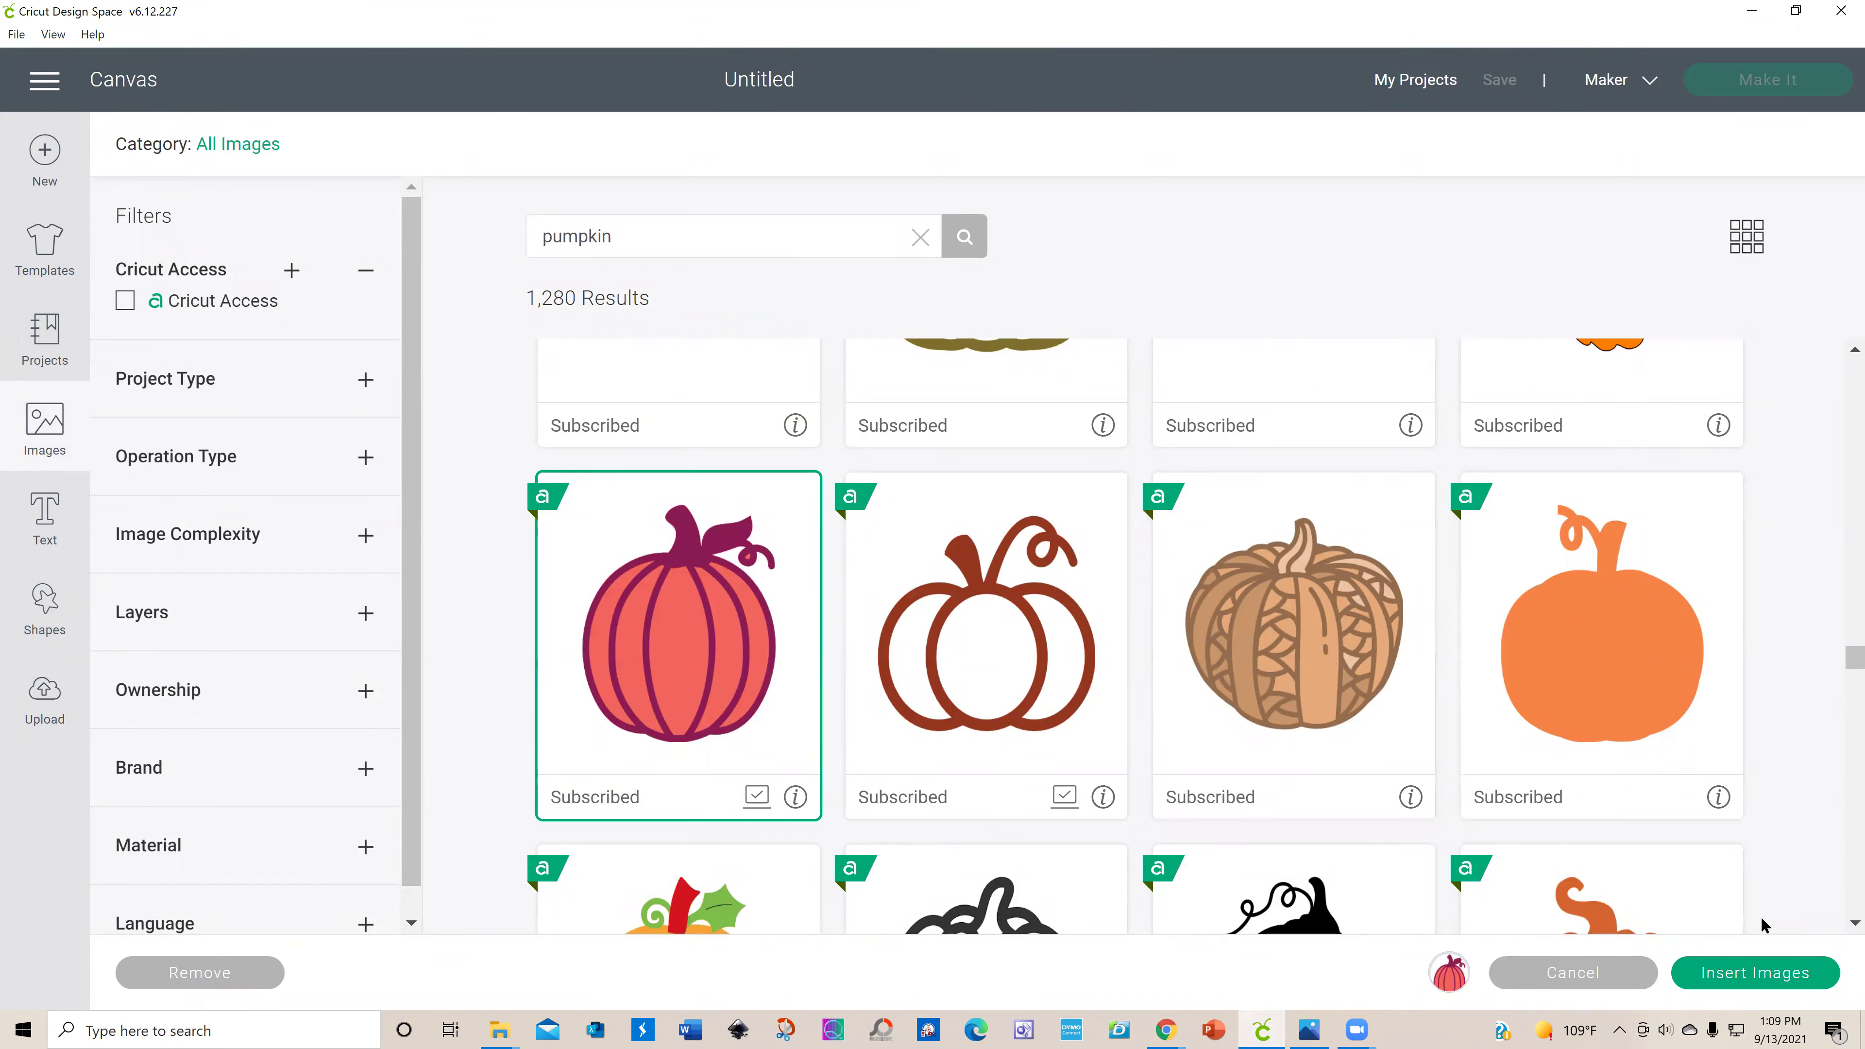
# Step: Insert the pumpkin onto the canvas, enlarge it slightly, and ungroup its layers
pyautogui.click(1762, 969)
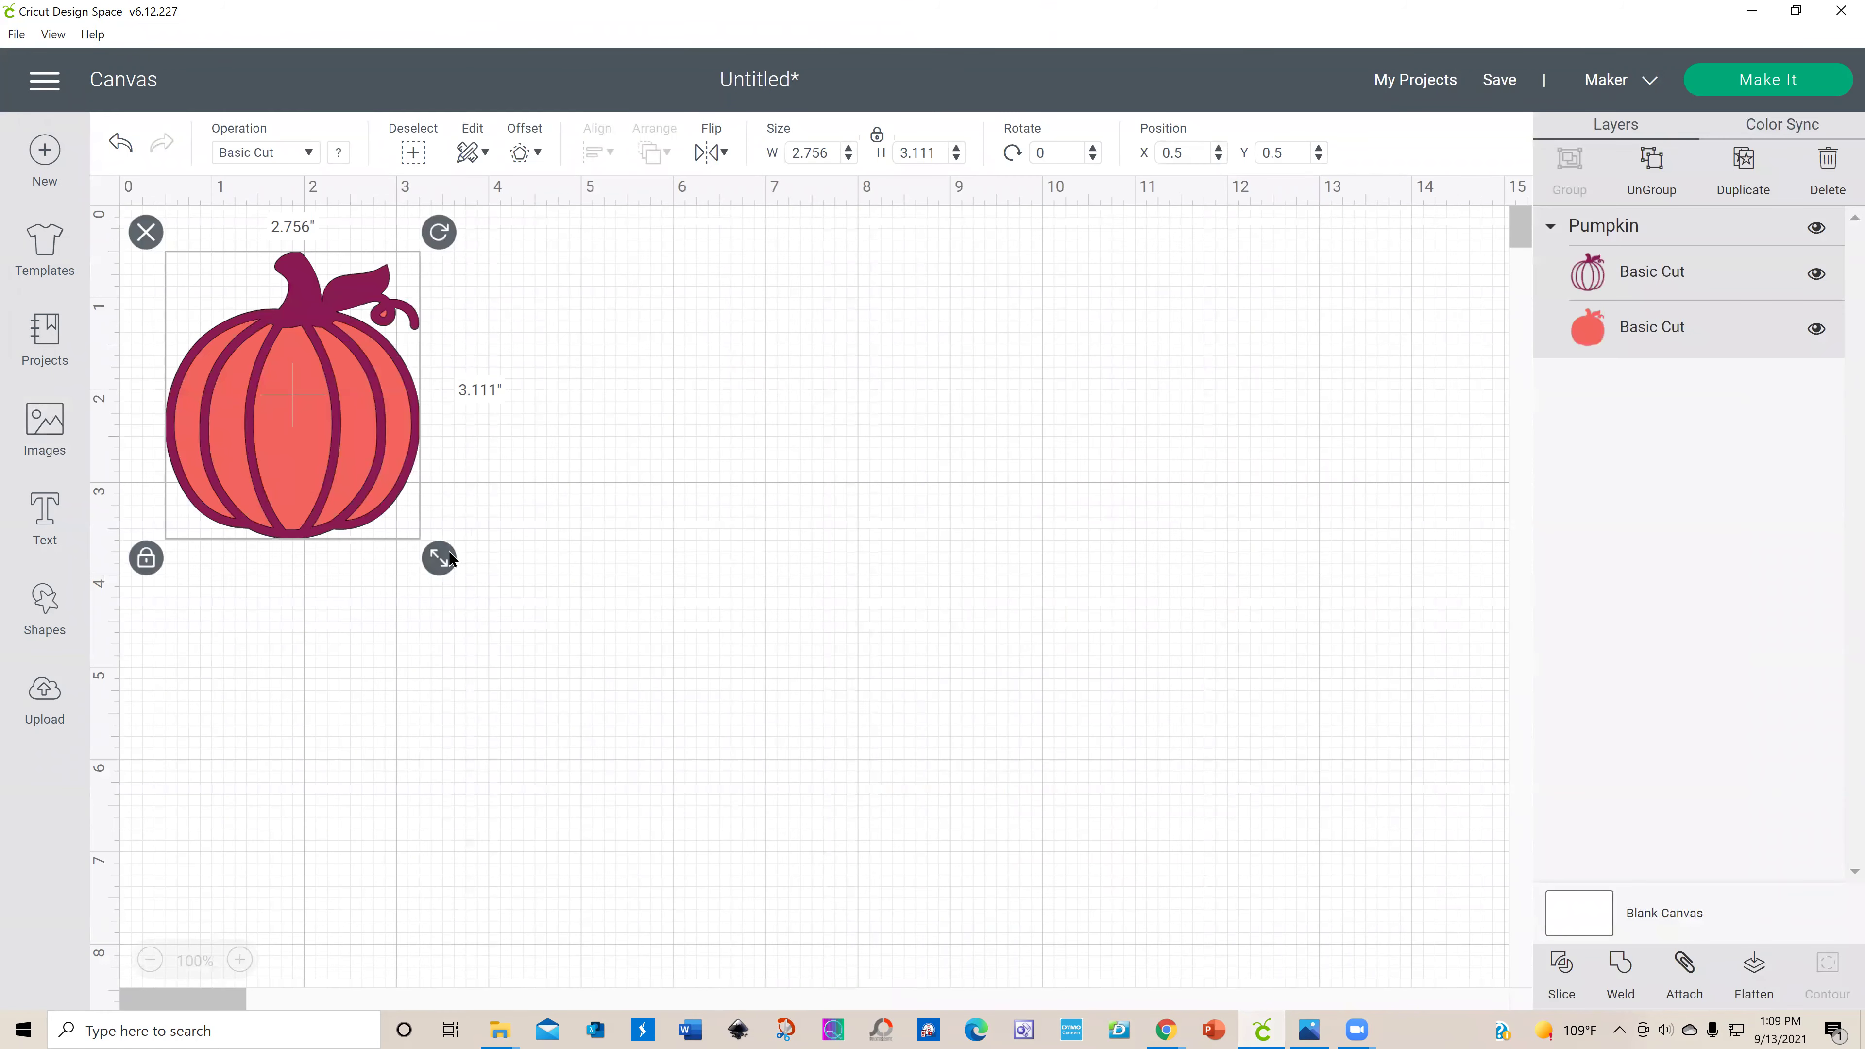
pyautogui.moveTo(438, 523); pyautogui.dragTo(521, 548)
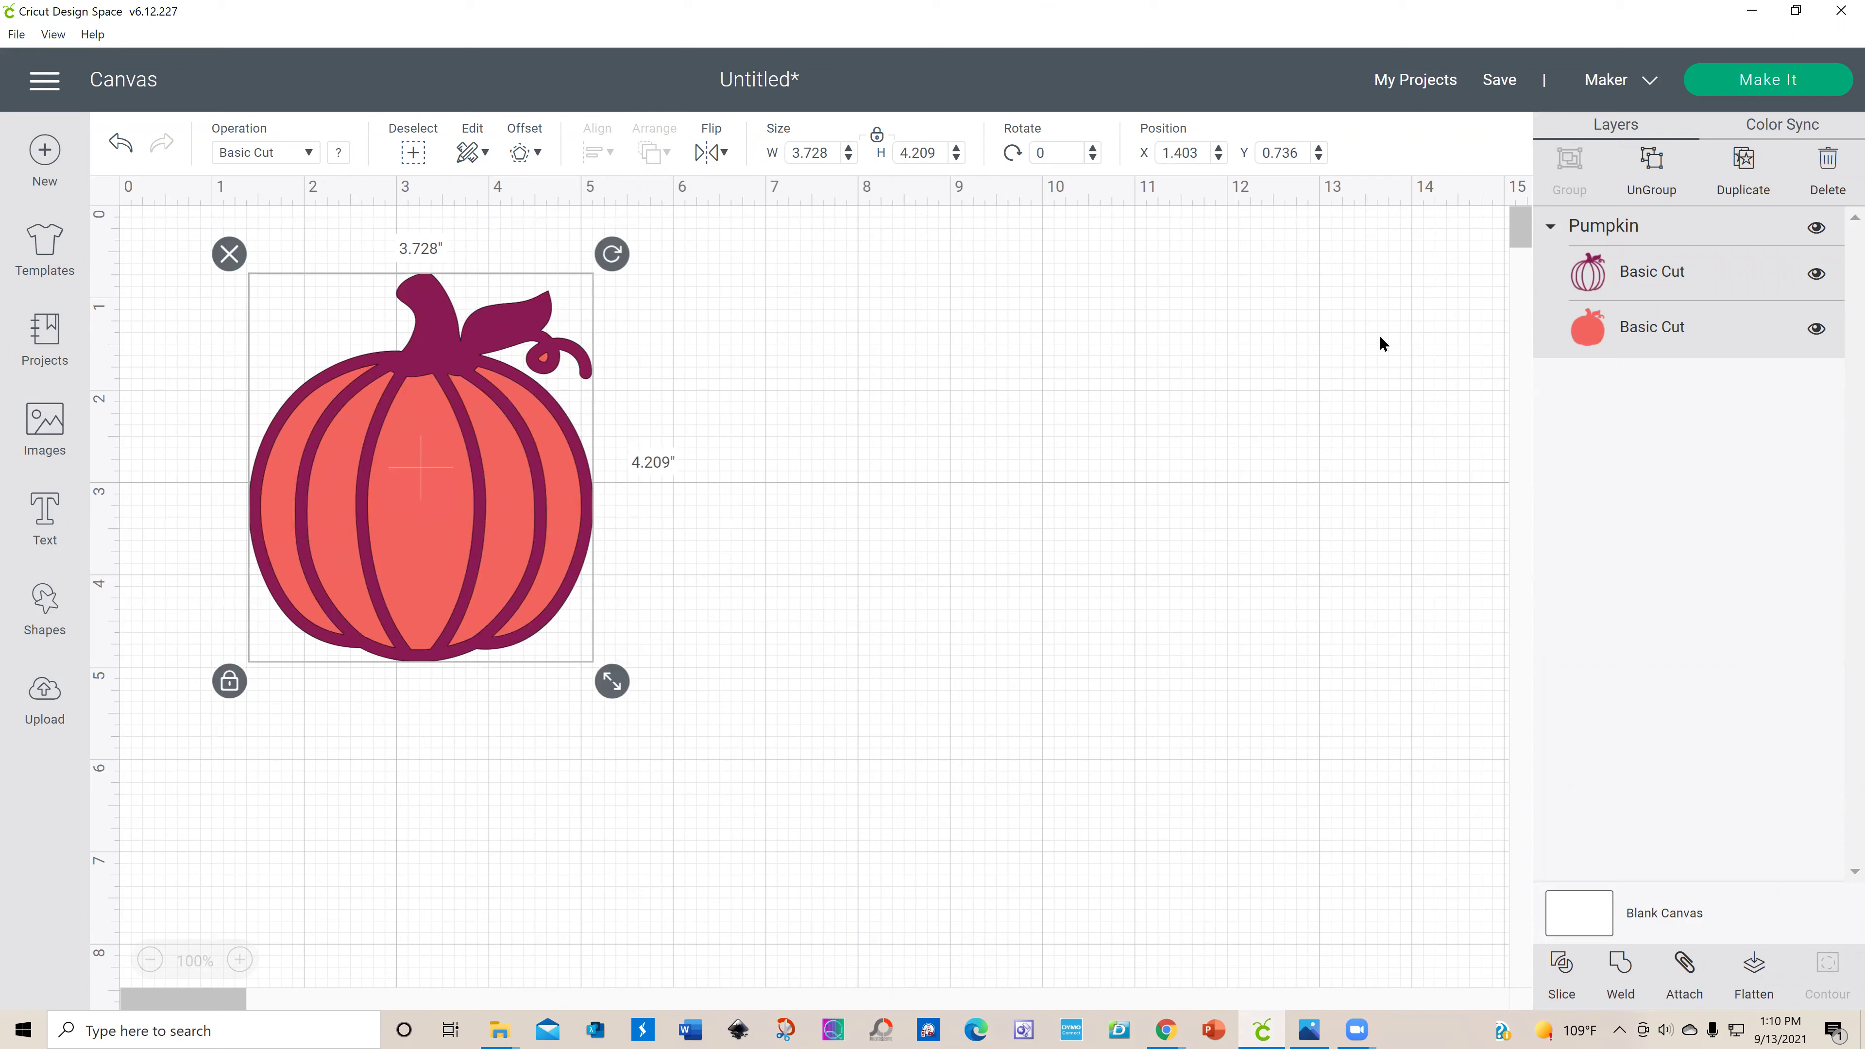
pyautogui.click(1662, 175)
# Step: Delete the solid red fill and resize the outline pumpkin to 3.937 by 4.443 inches
pyautogui.moveTo(473, 546); pyautogui.dragTo(936, 483)
pyautogui.click(442, 699)
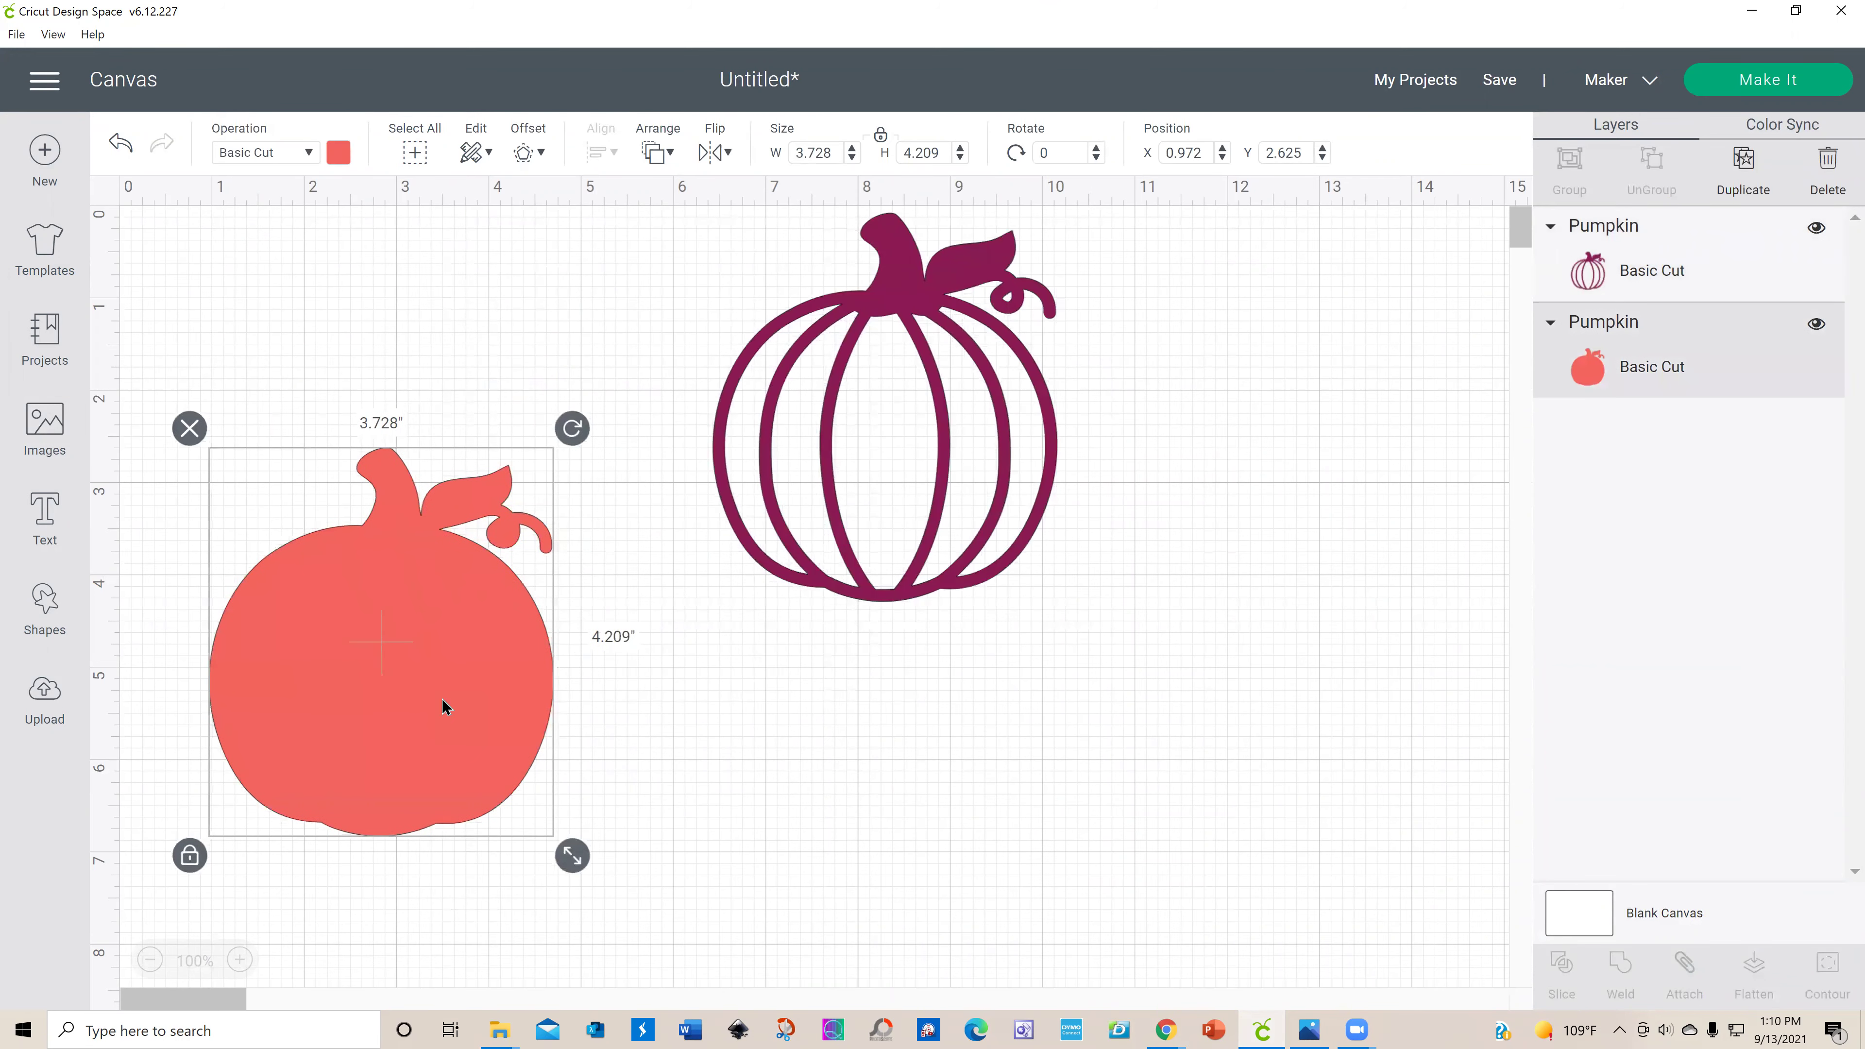
pyautogui.click(189, 429)
pyautogui.moveTo(967, 551); pyautogui.dragTo(496, 582)
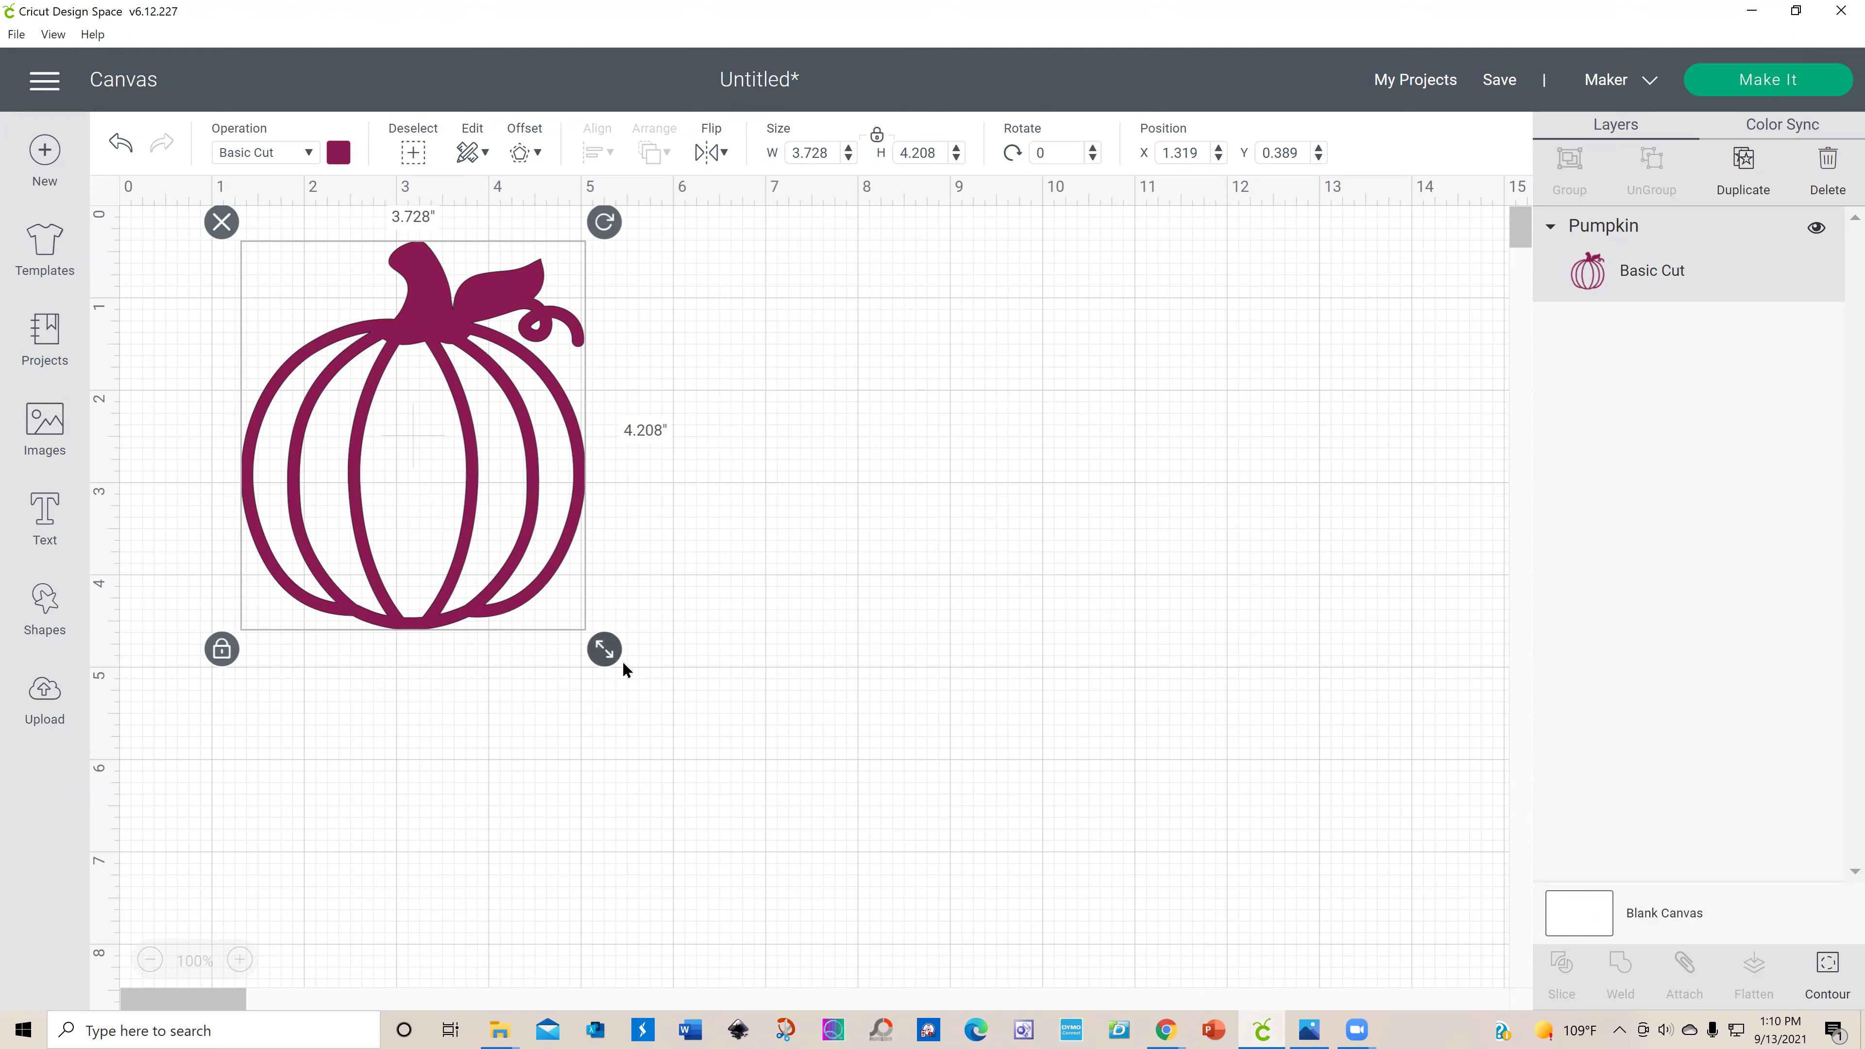
pyautogui.moveTo(610, 654); pyautogui.dragTo(627, 675)
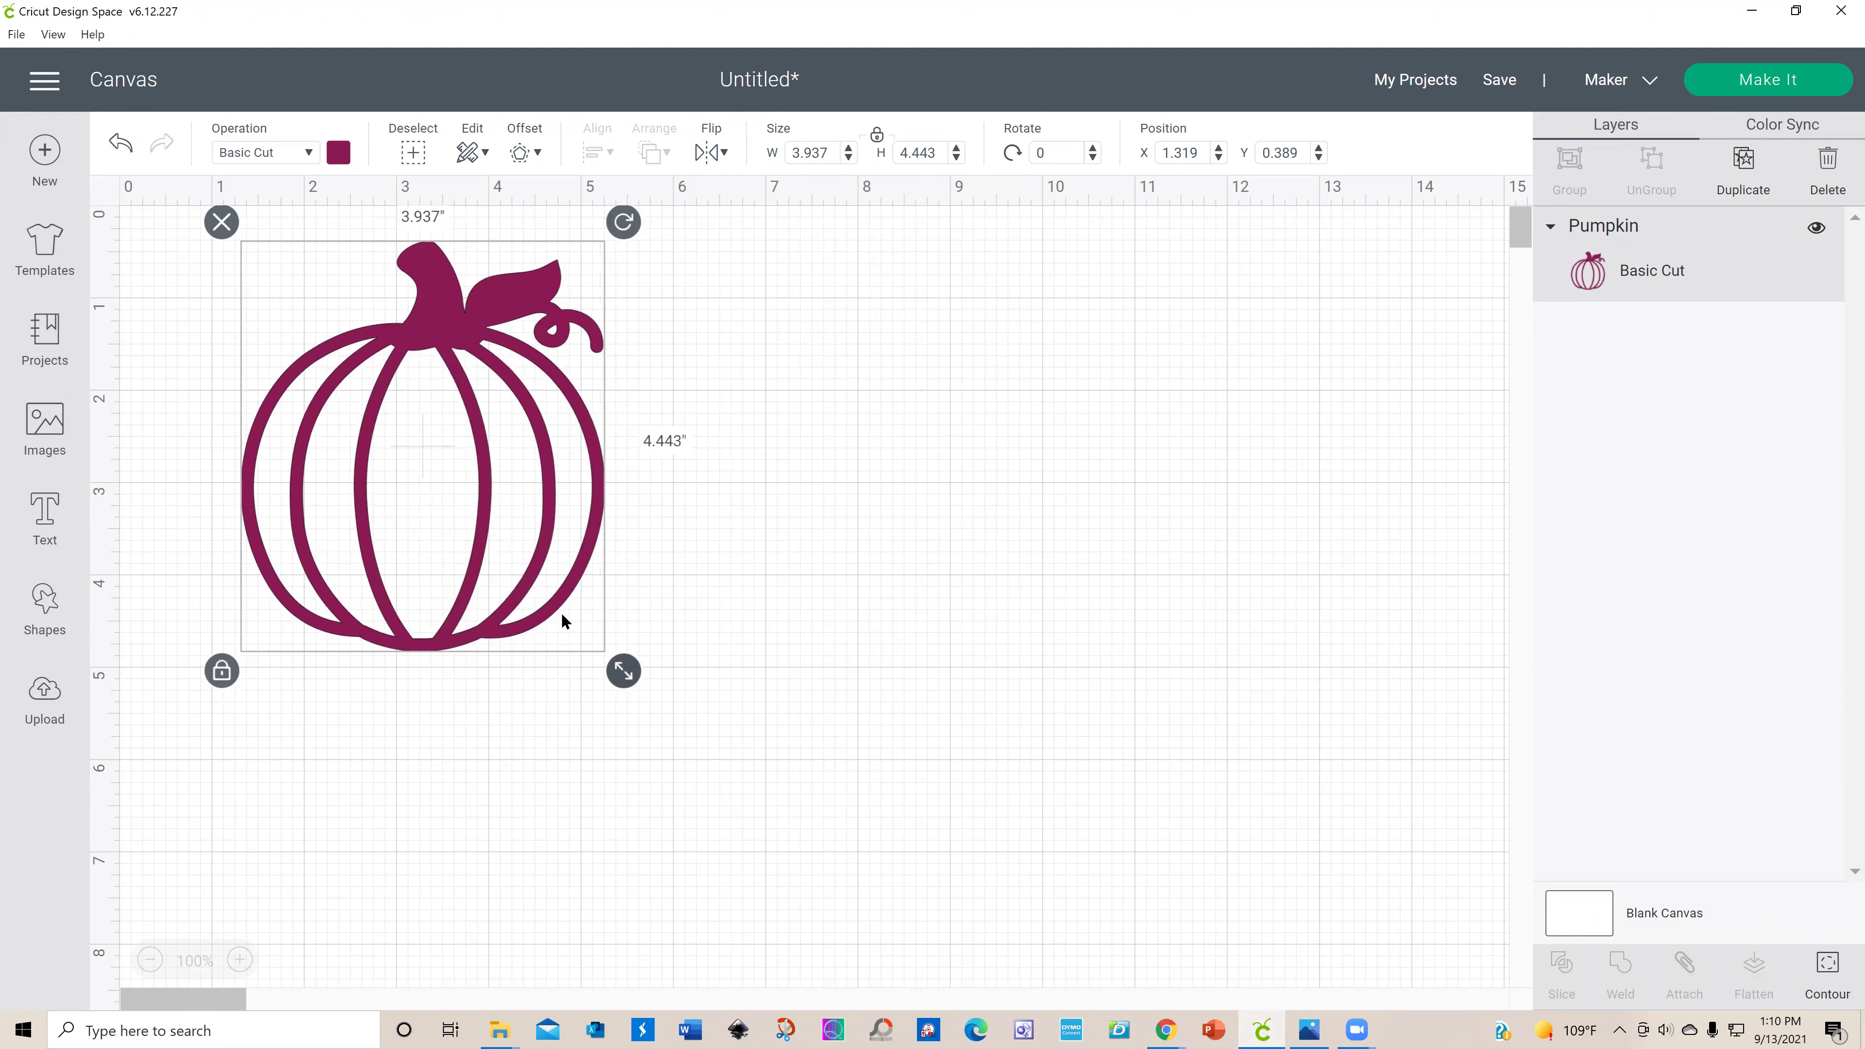
# Step: Open the Upload Pattern screen, then bring Chrome to the front
pyautogui.click(42, 697)
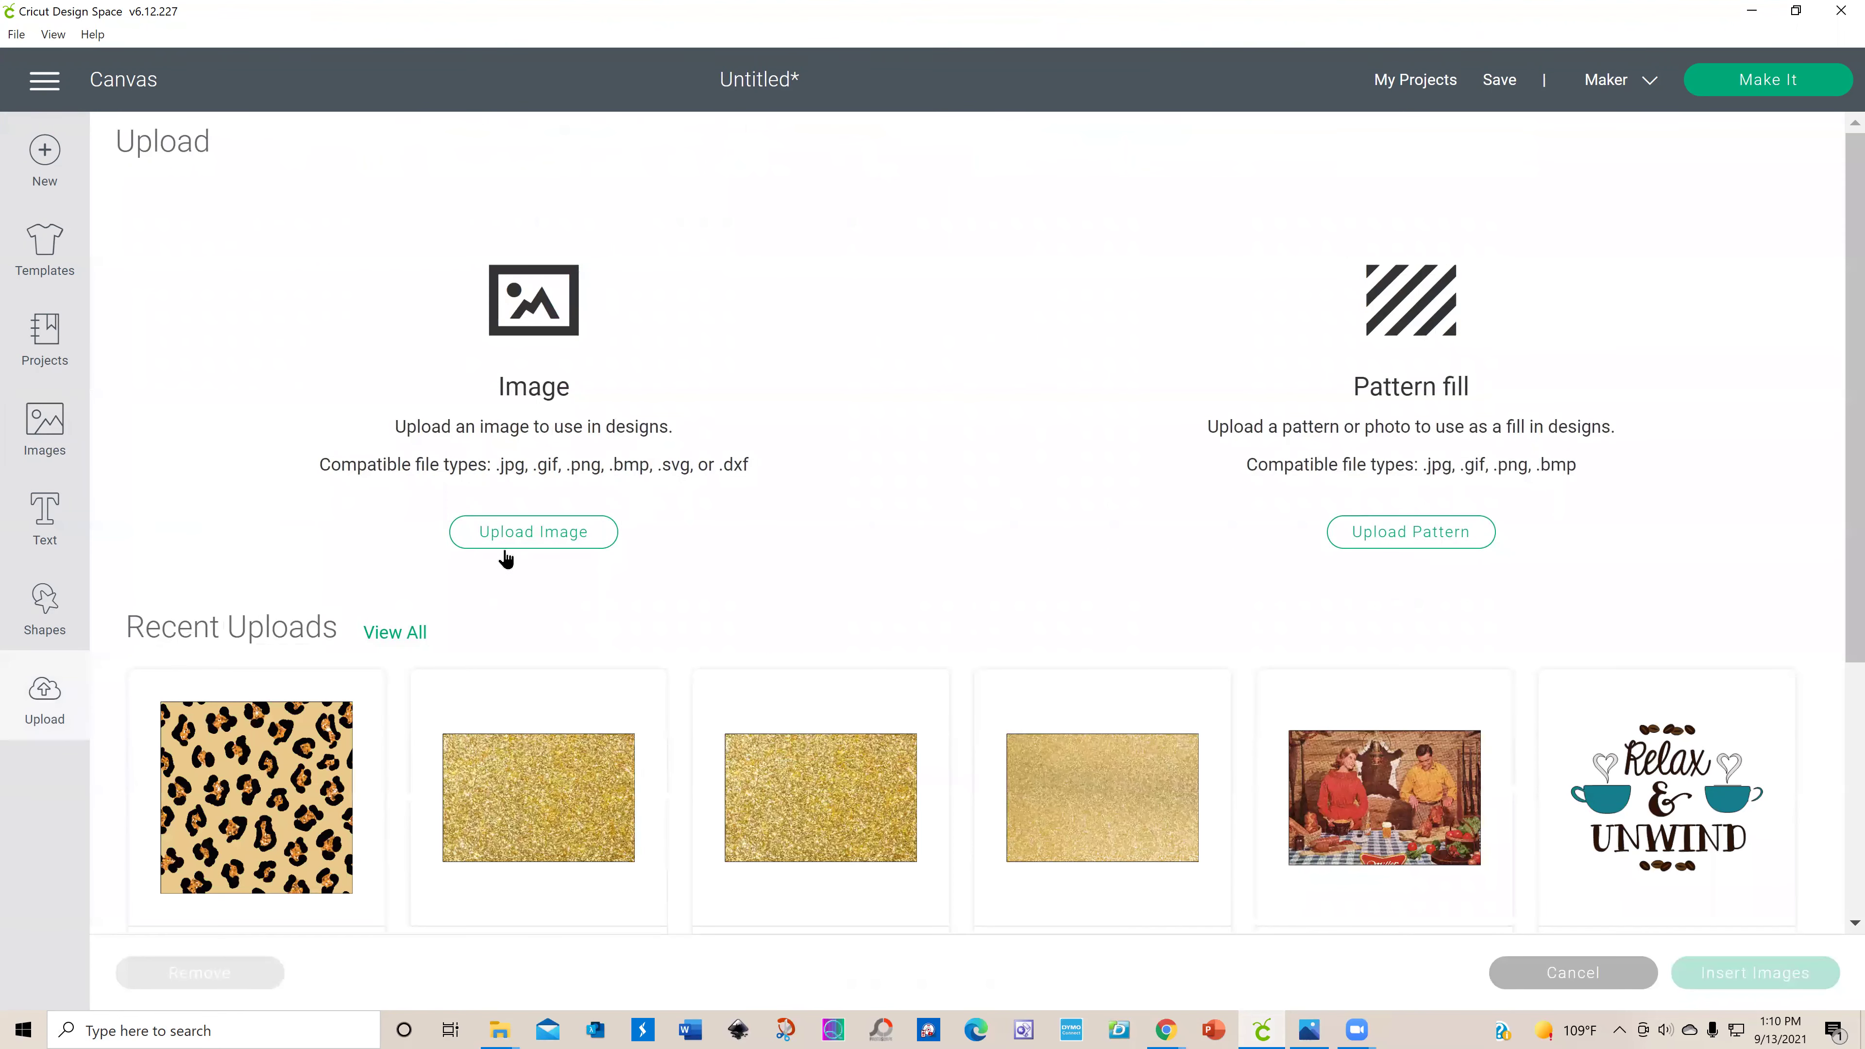
pyautogui.click(1389, 544)
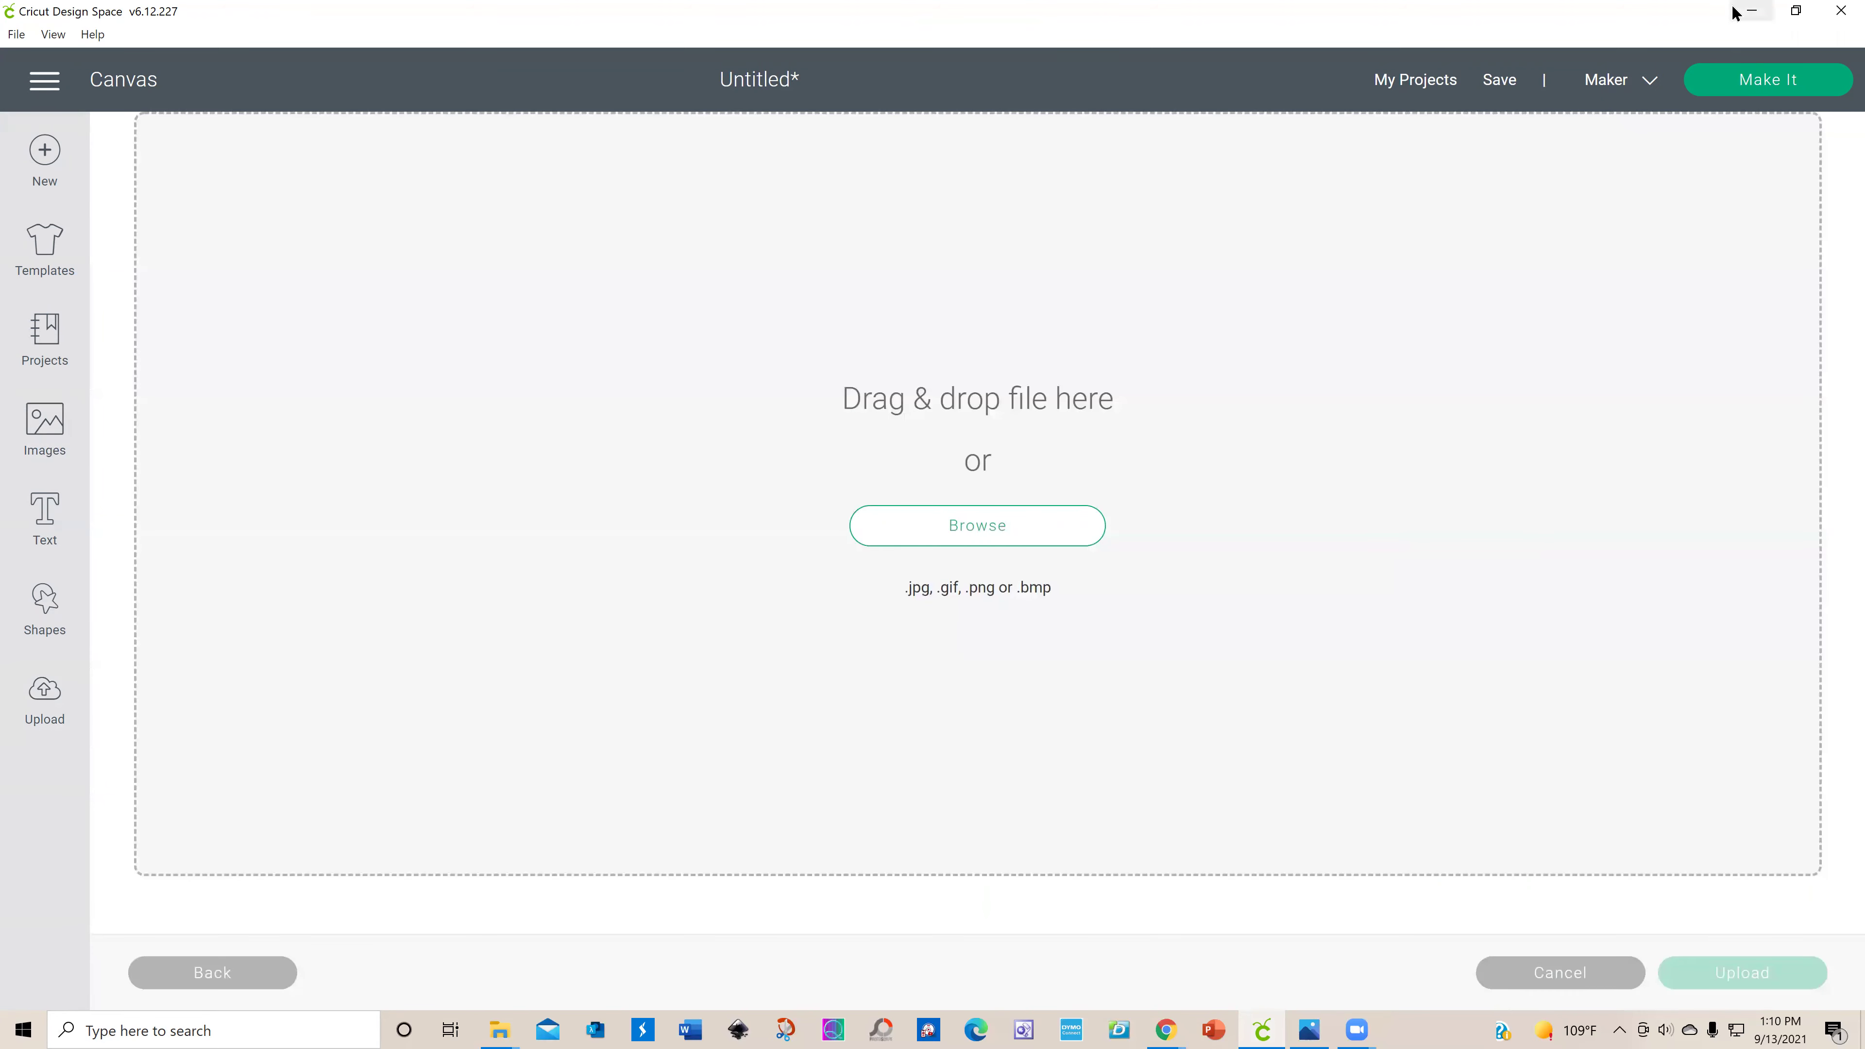
pyautogui.click(1753, 15)
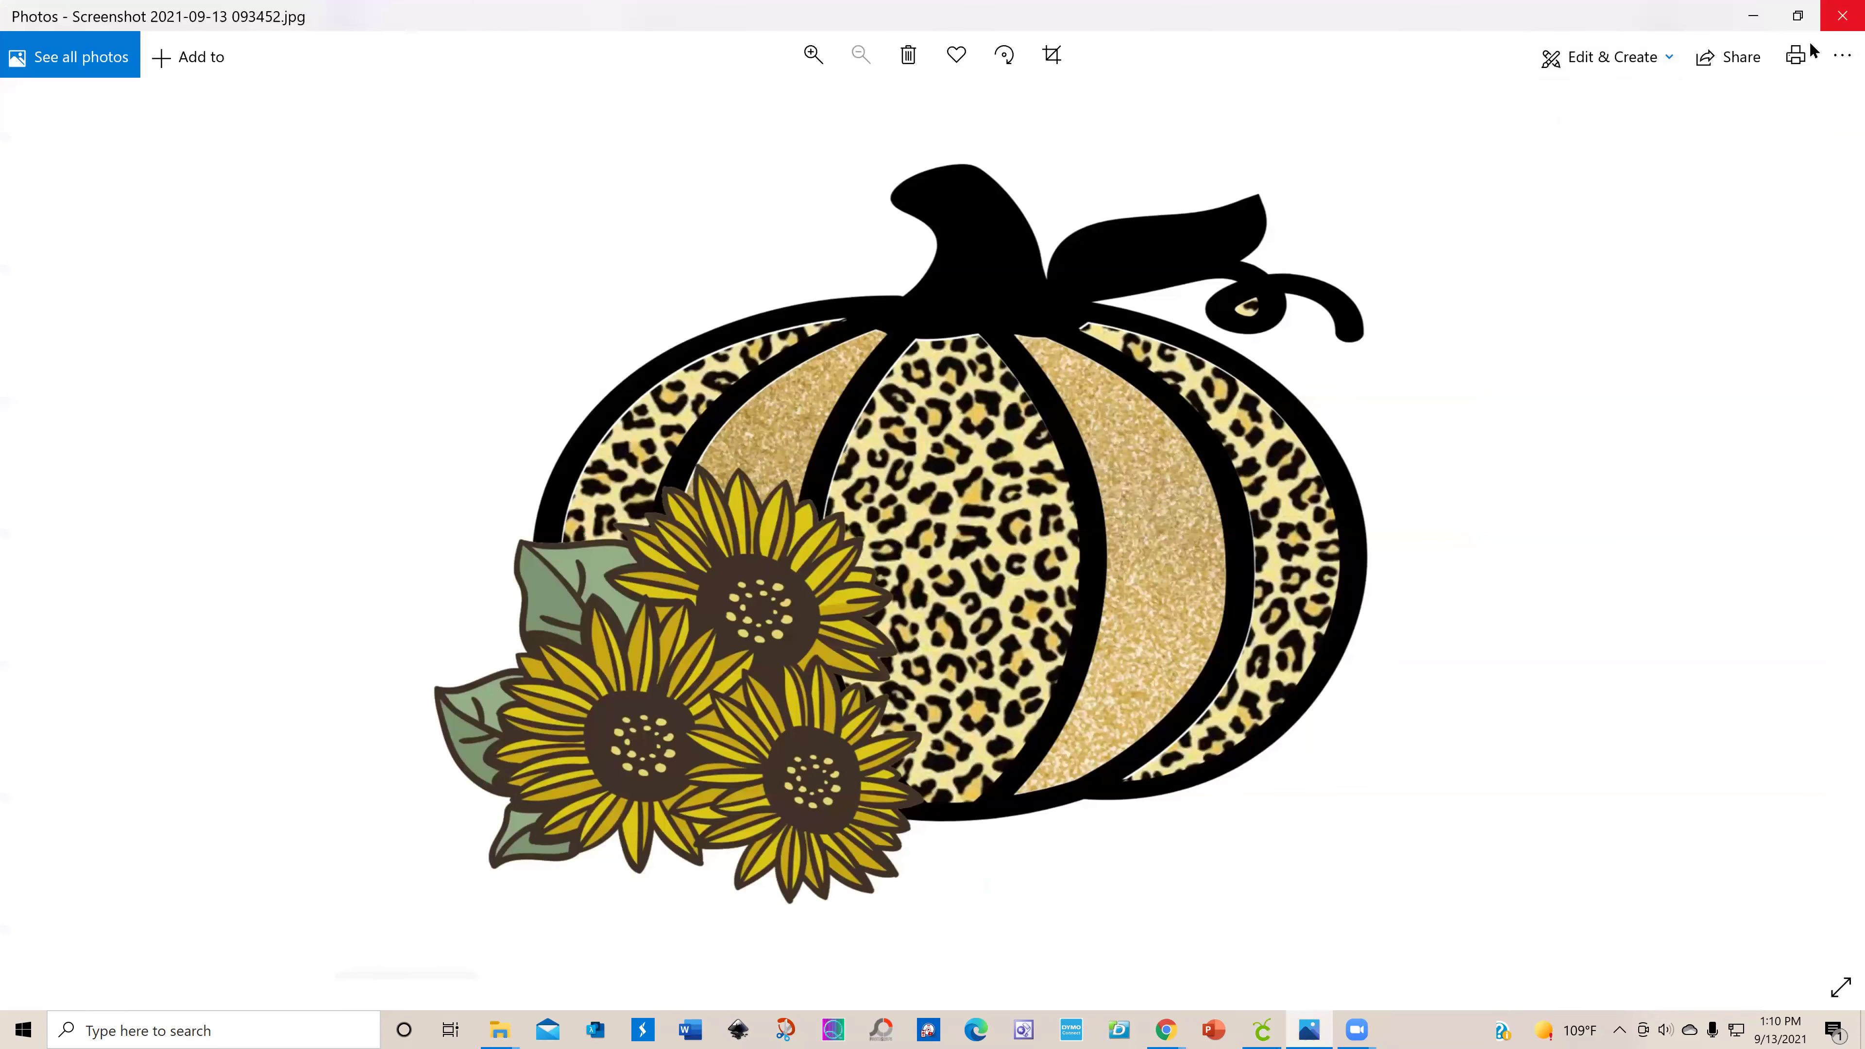
pyautogui.click(1753, 14)
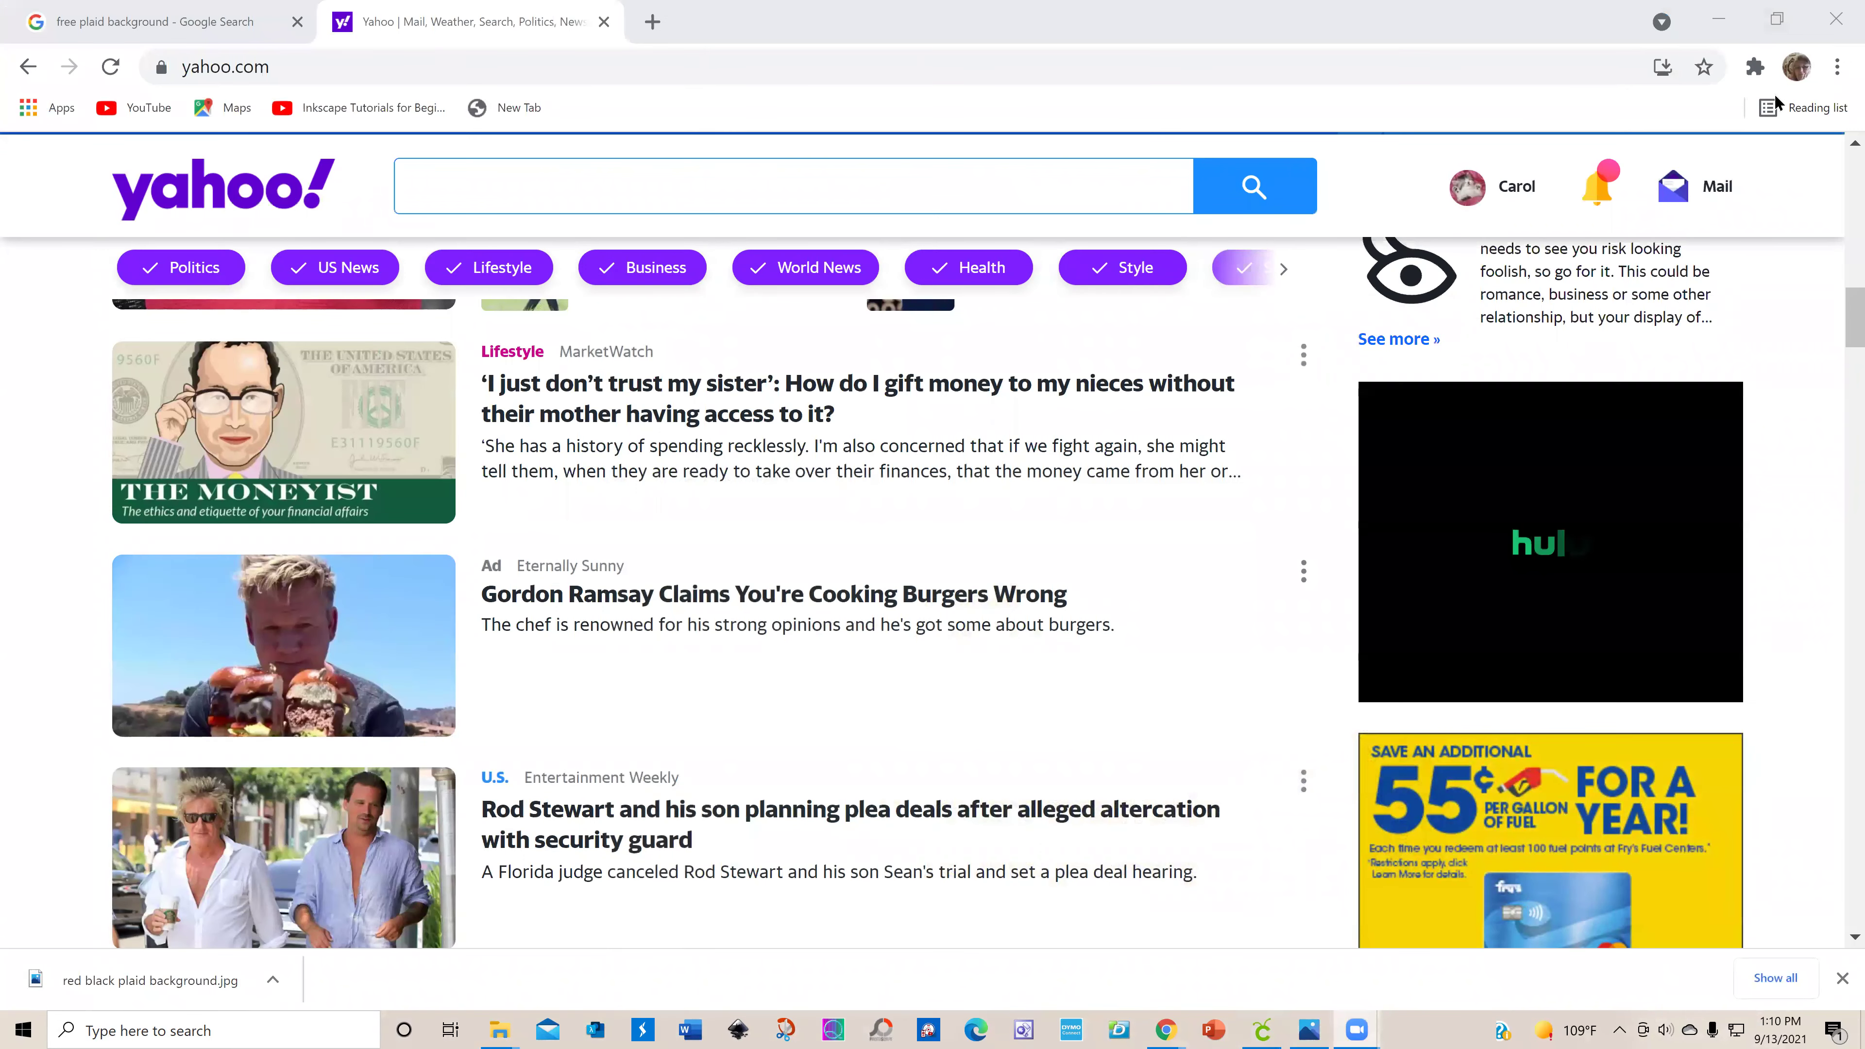
# Step: Load the Google home page in Chrome
pyautogui.click(265, 66)
pyautogui.write('google')
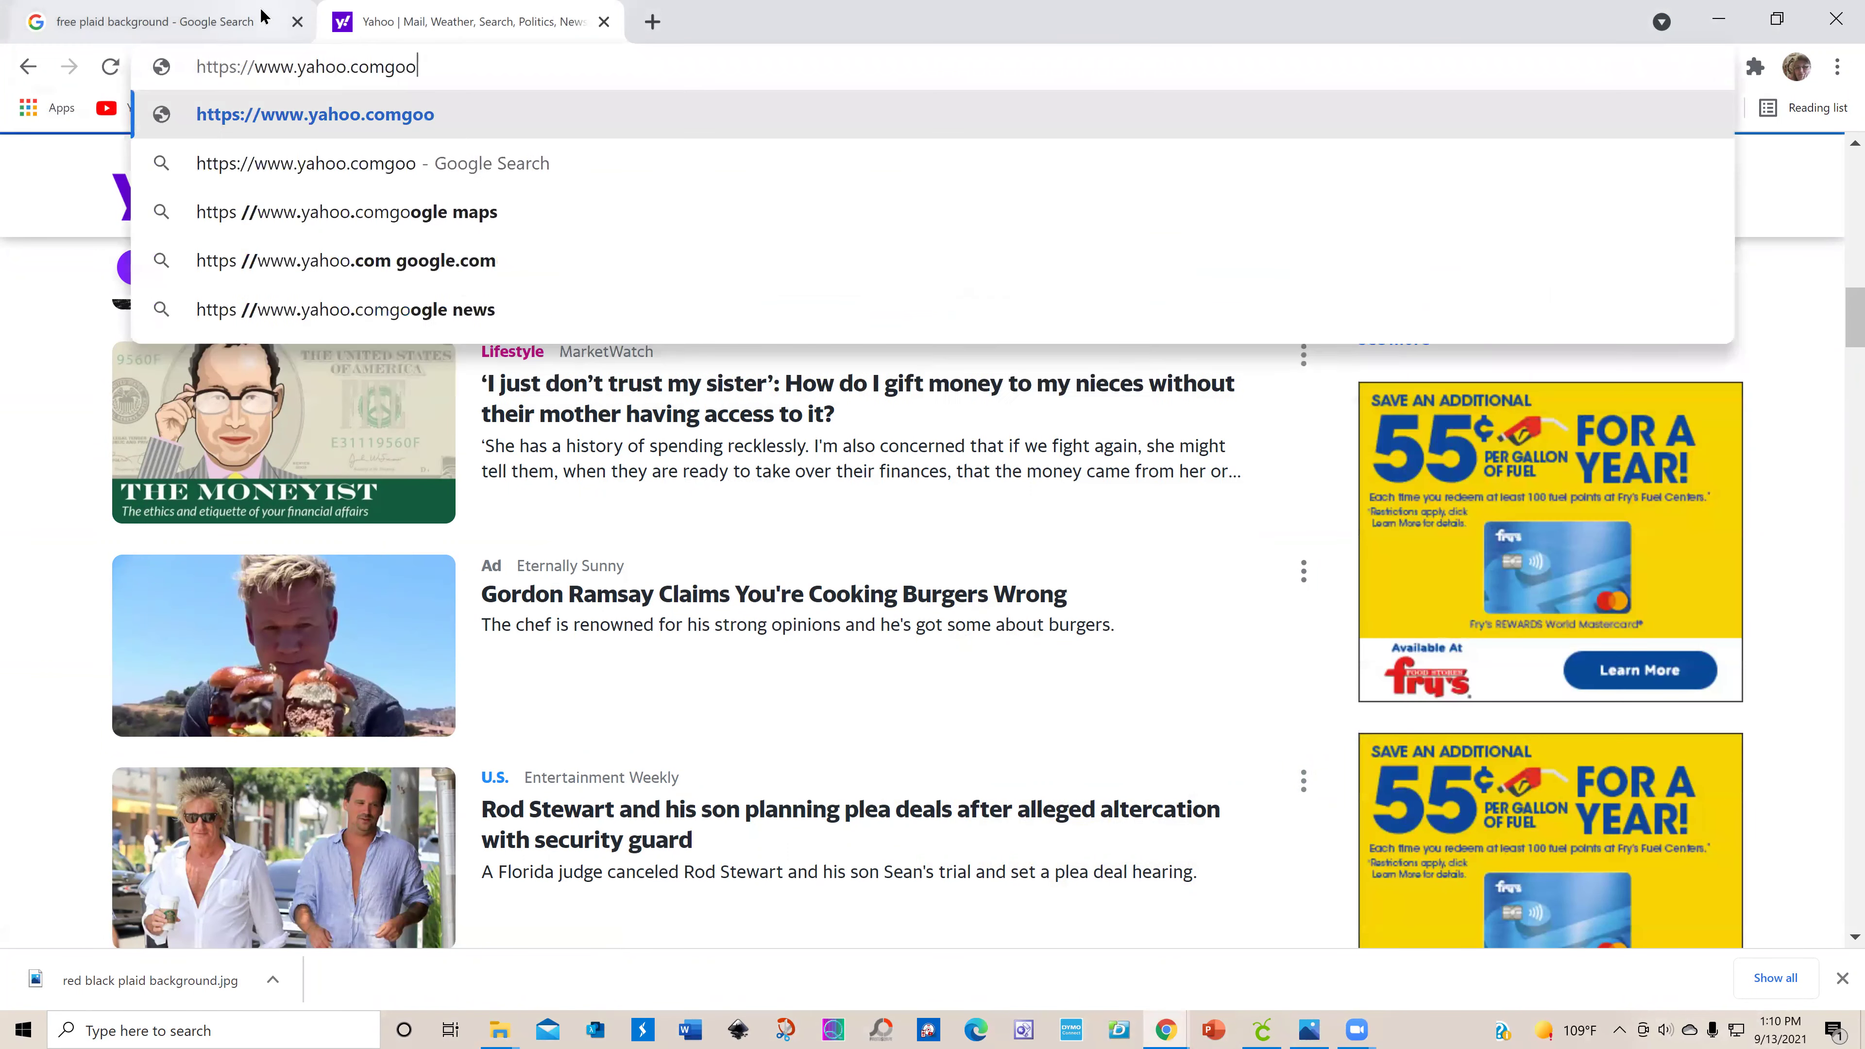
pyautogui.press('BackSpace')
pyautogui.press('BackSpace')
pyautogui.press('BackSpace')
pyautogui.press('BackSpace')
pyautogui.press('BackSpace')
pyautogui.press('BackSpace')
pyautogui.press('BackSpace')
pyautogui.press('BackSpace')
pyautogui.press('BackSpace')
pyautogui.press('BackSpace')
pyautogui.press('BackSpace')
pyautogui.press('BackSpace')
pyautogui.press('BackSpace')
pyautogui.press('BackSpace')
pyautogui.press('BackSpace')
pyautogui.press('BackSpace')
pyautogui.press('BackSpace')
pyautogui.press('BackSpace')
pyautogui.press('BackSpace')
pyautogui.press('BackSpace')
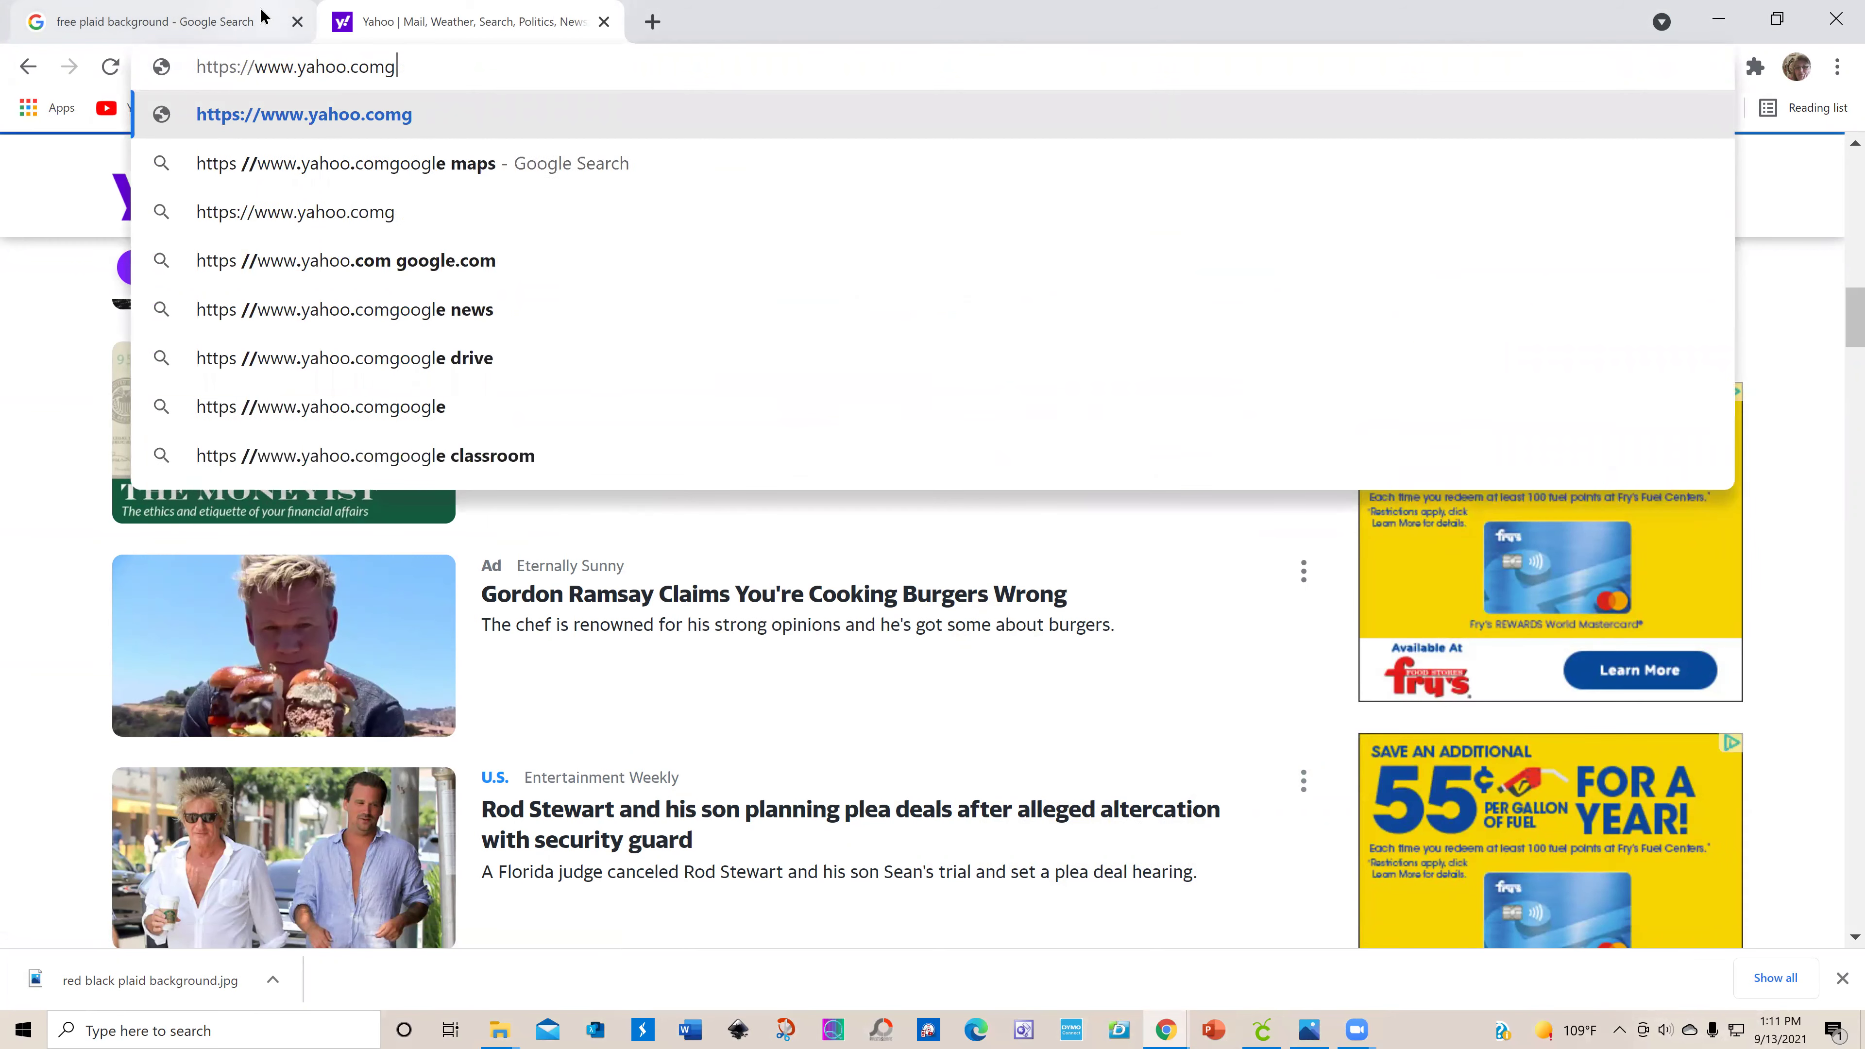
pyautogui.write('google.com')
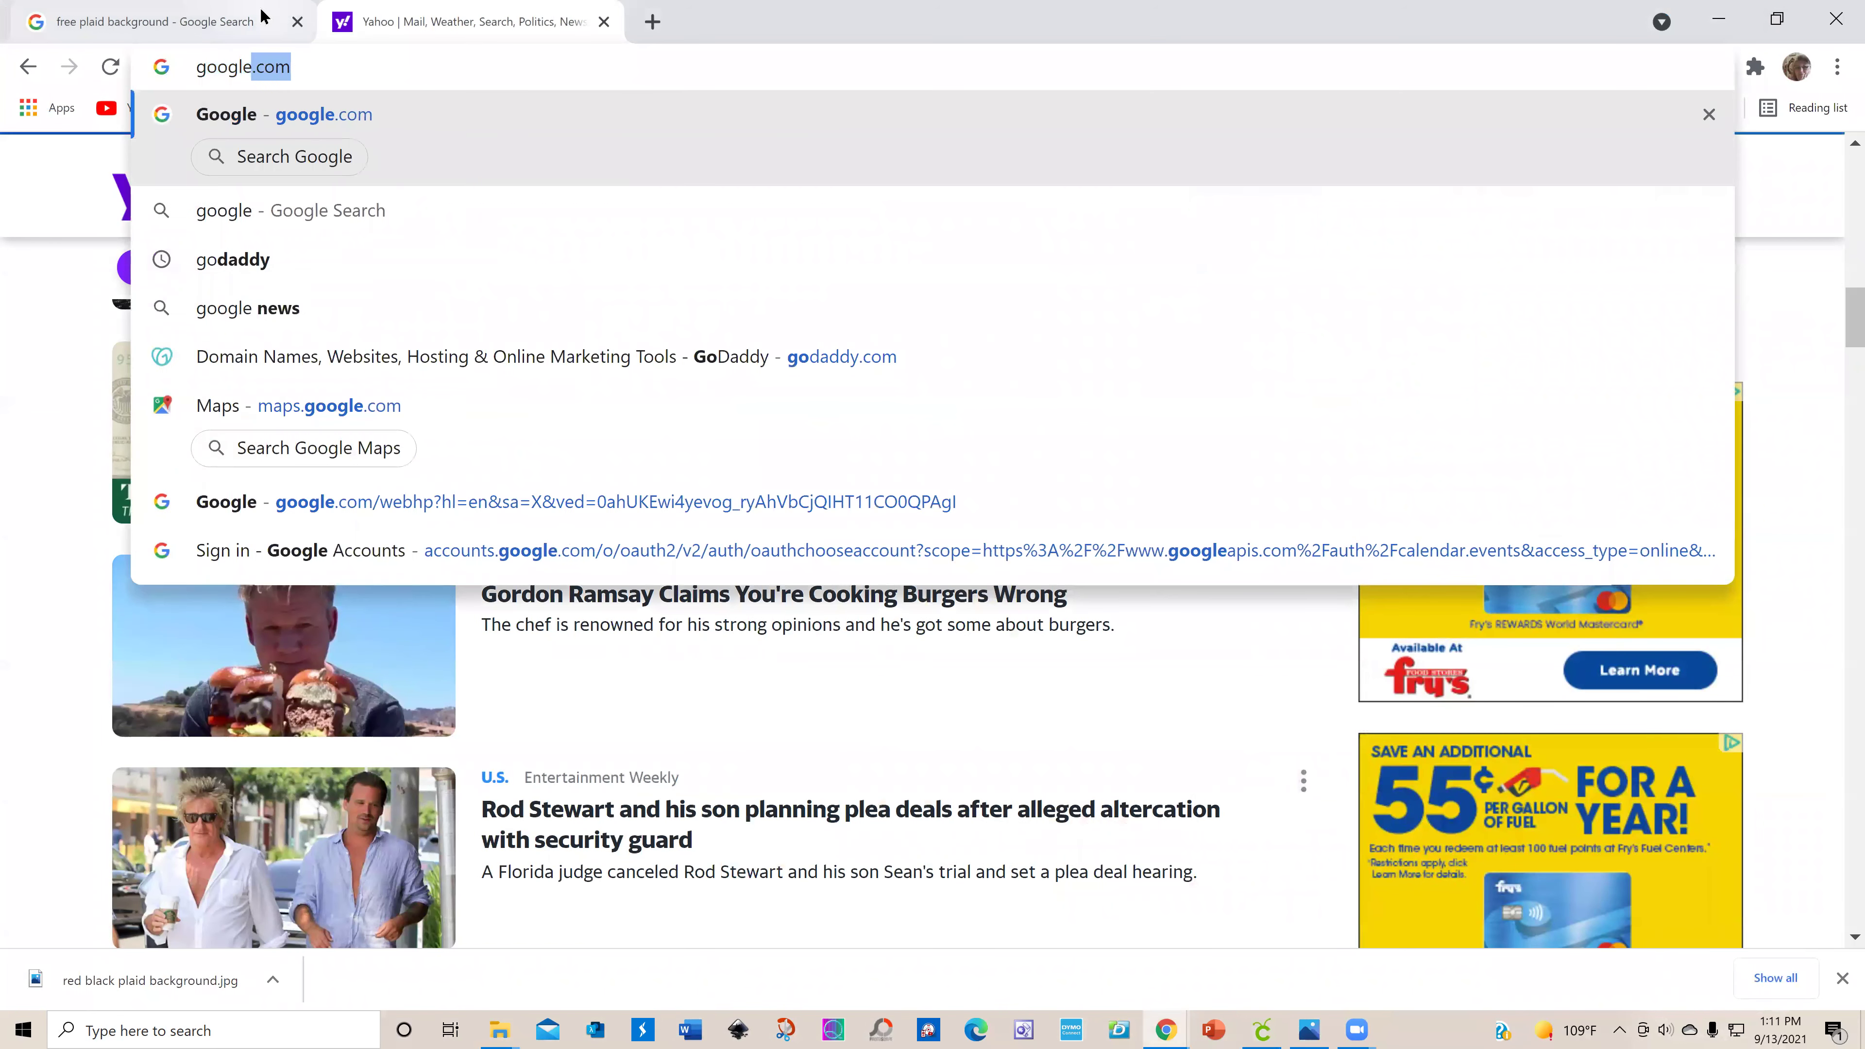
pyautogui.press('Return')
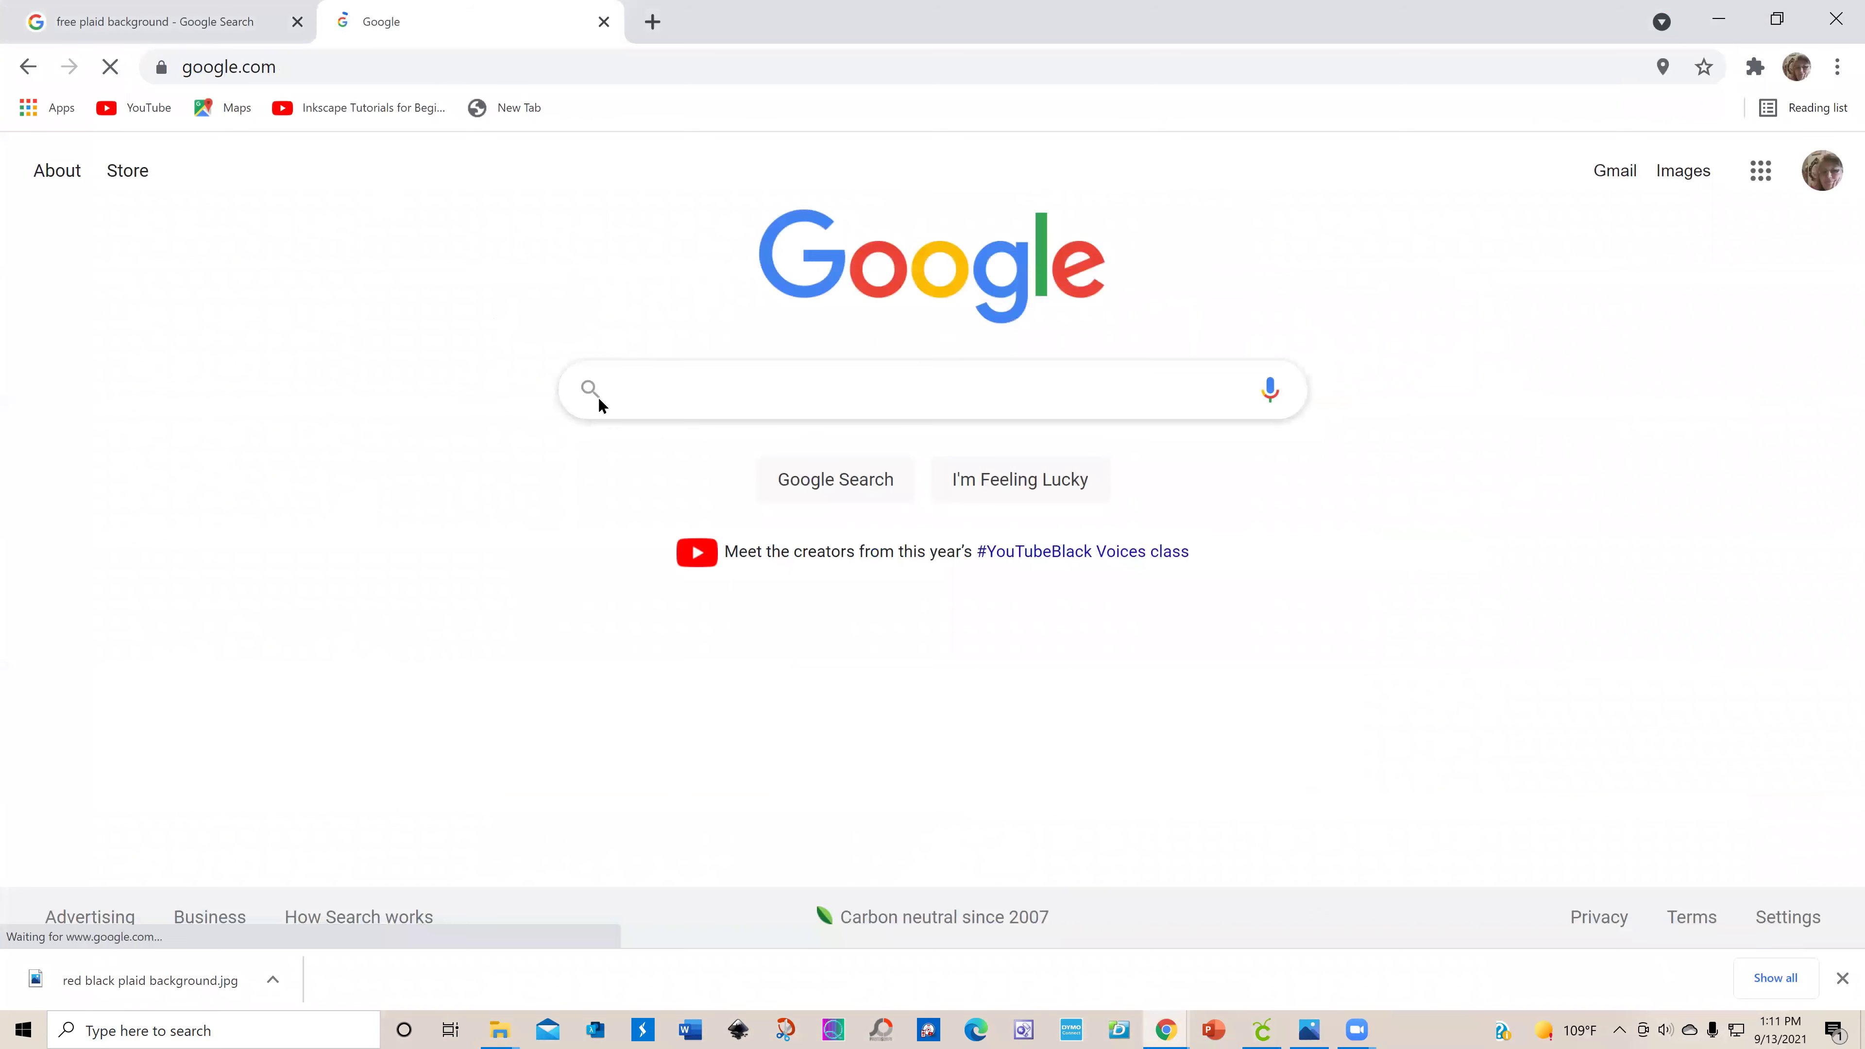
# Step: Search Google for 'free red plaid background'
pyautogui.click(633, 385)
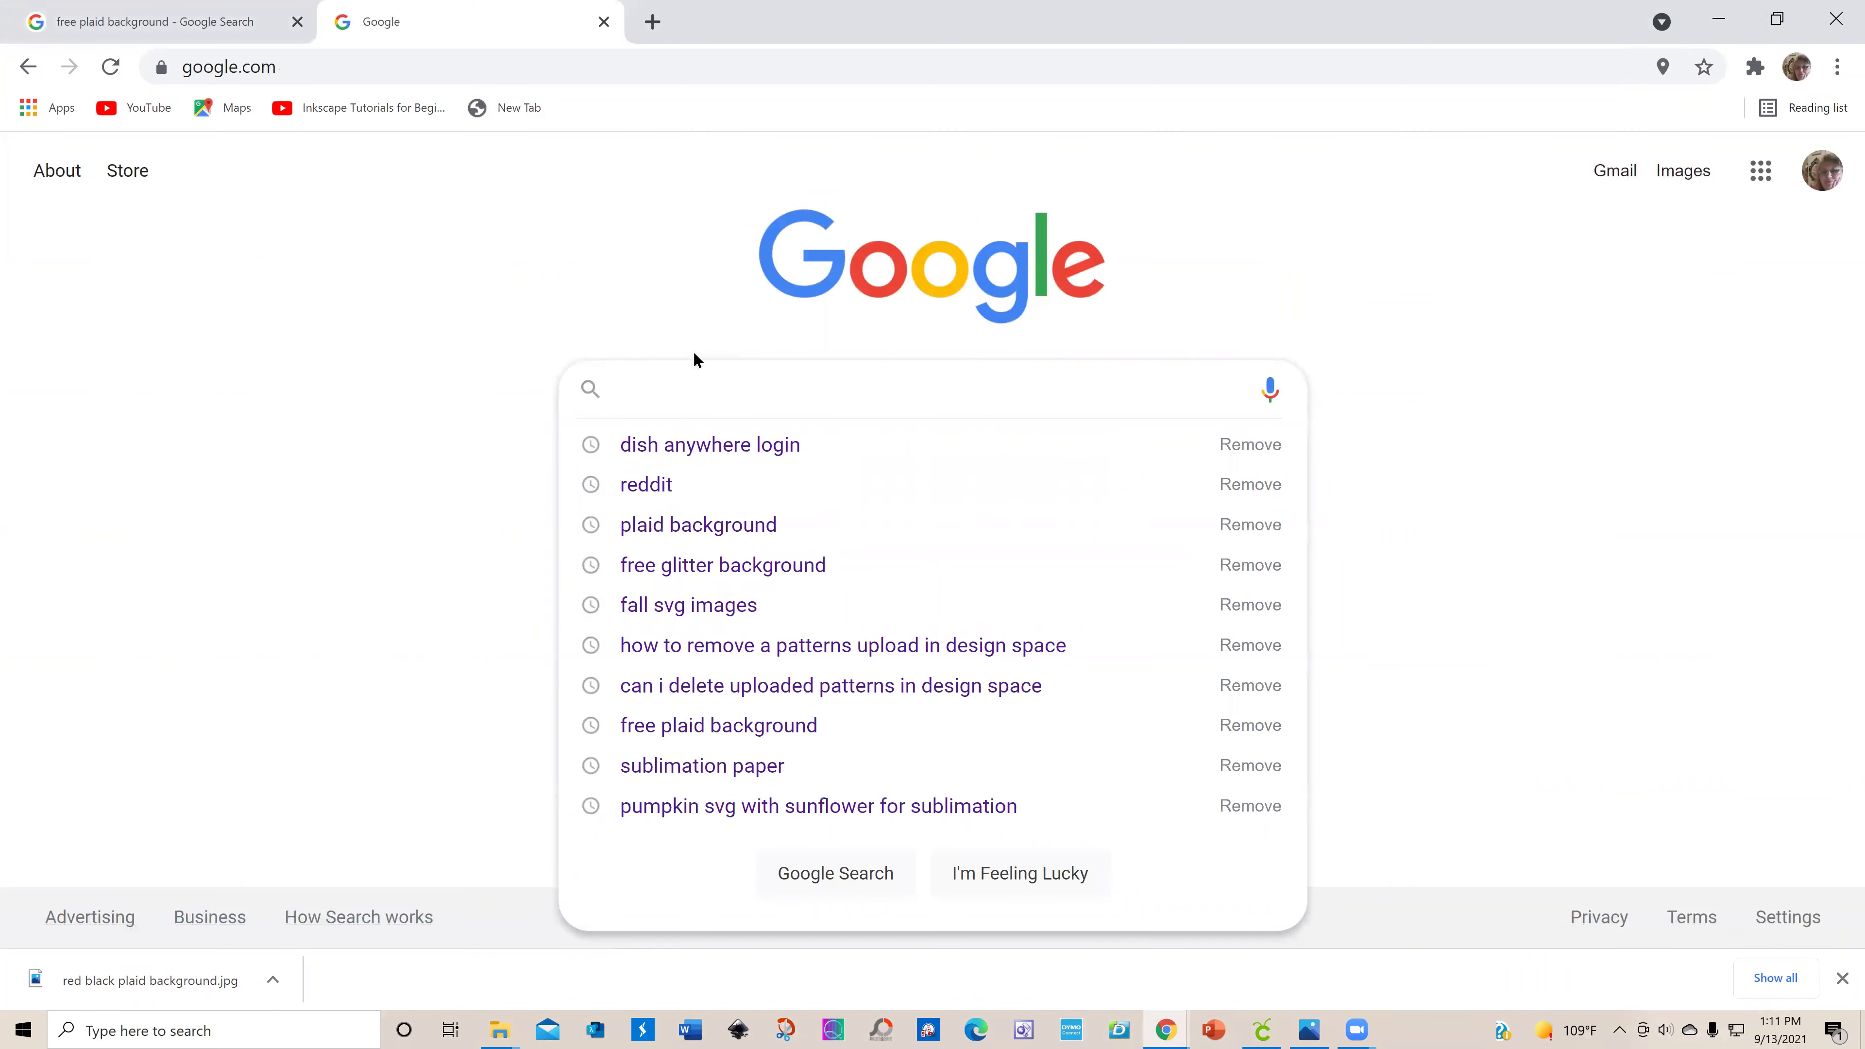
pyautogui.write('red ')
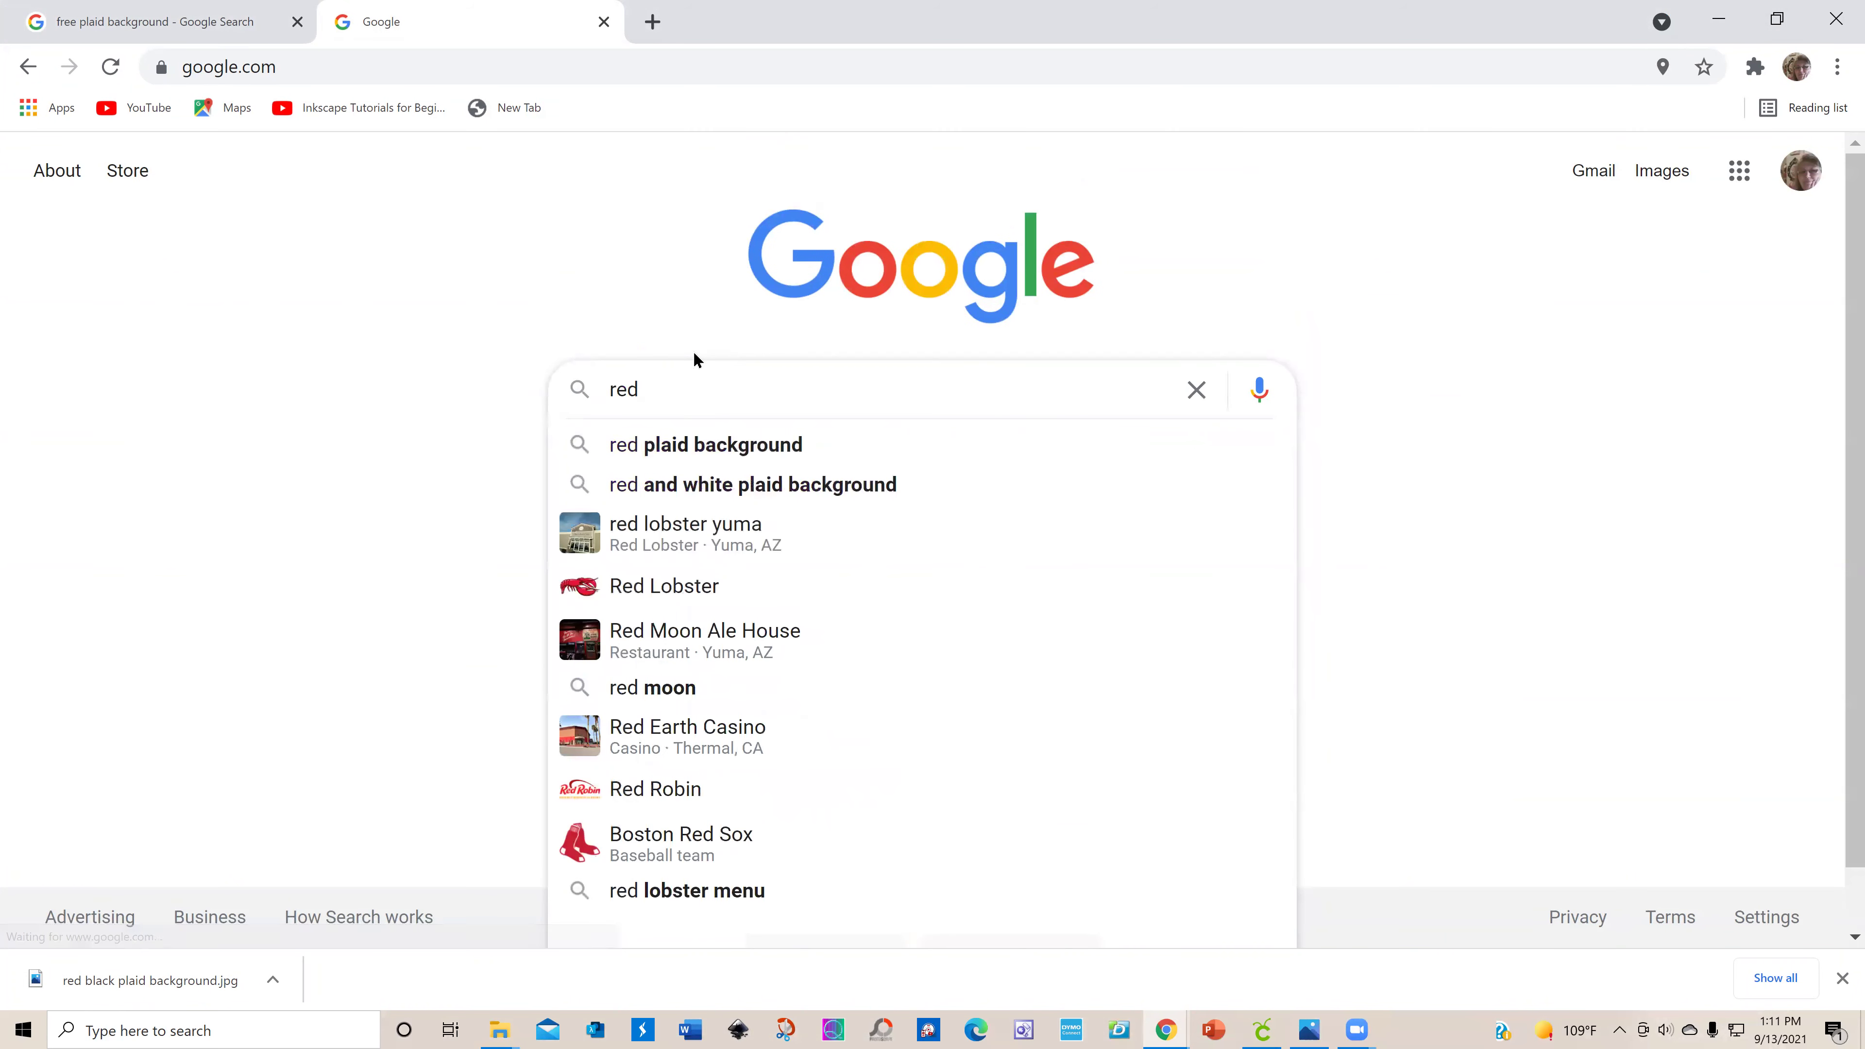
pyautogui.write('pla')
pyautogui.write('n')
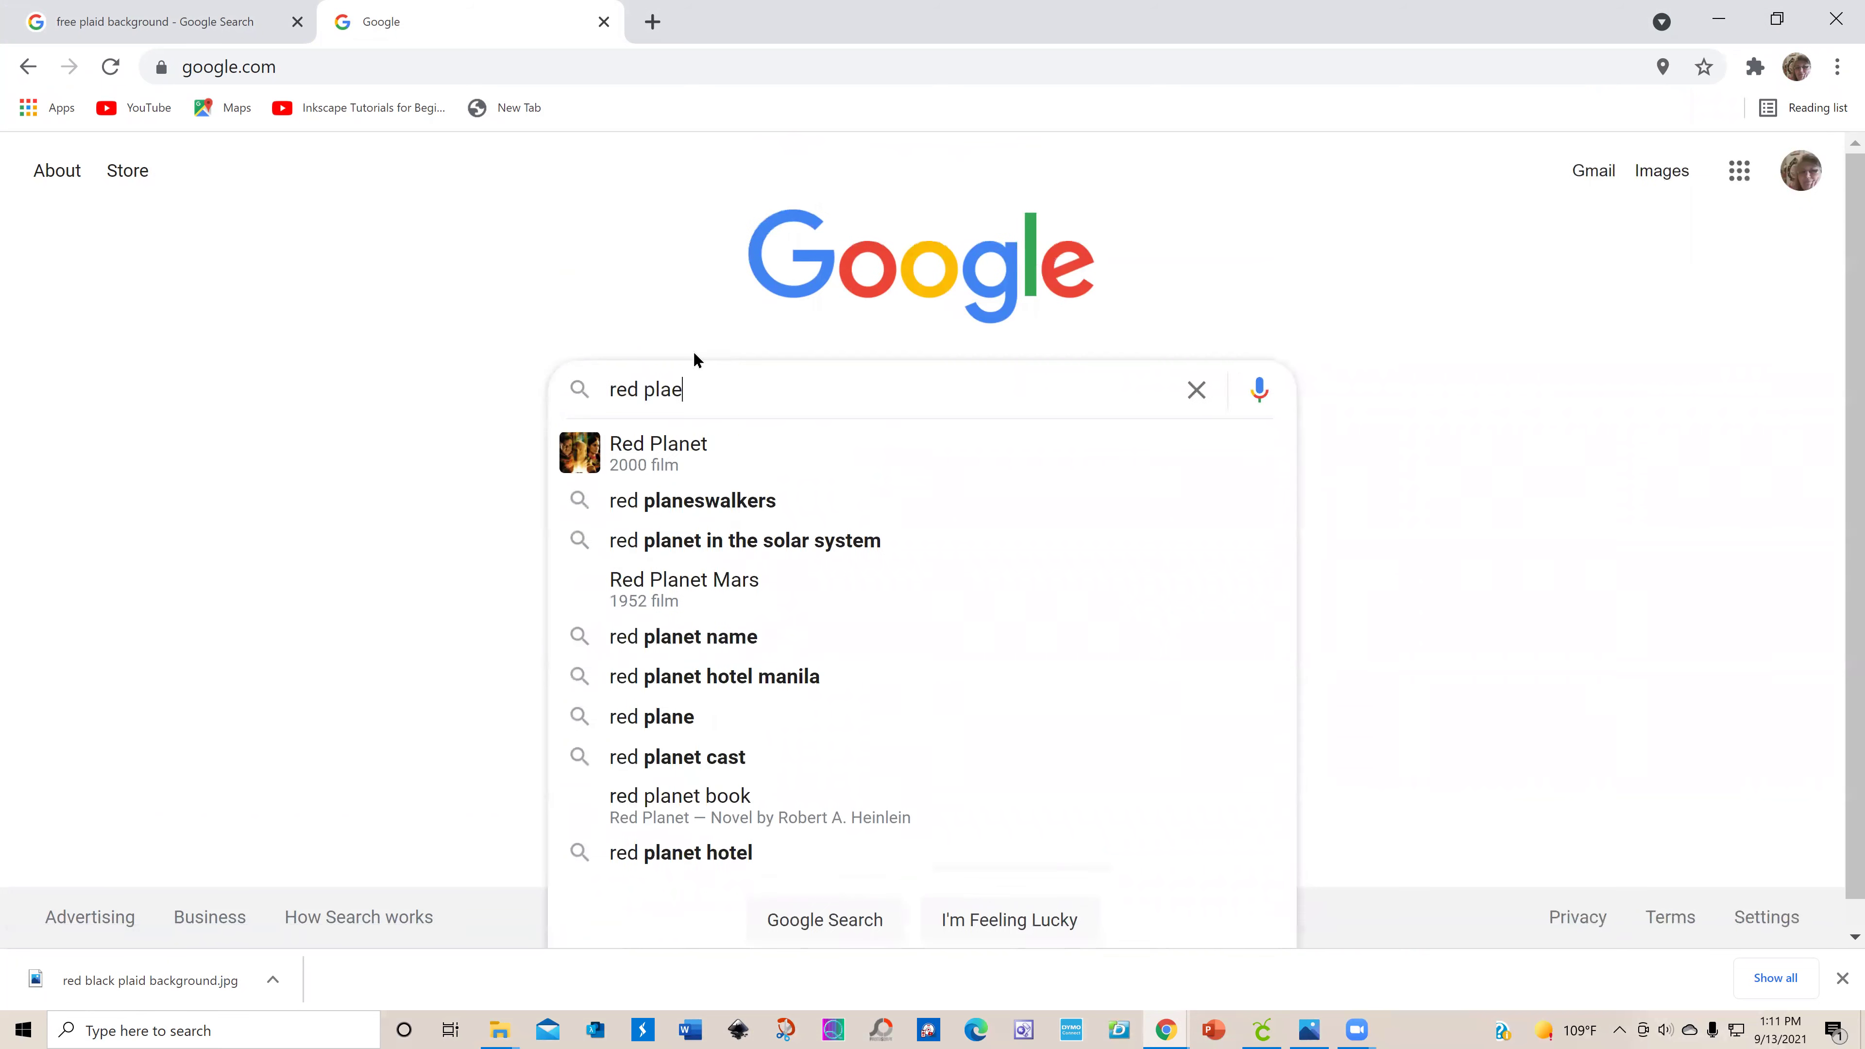
pyautogui.press('BackSpace')
pyautogui.write('ed')
pyautogui.press('BackSpace')
pyautogui.press('BackSpace')
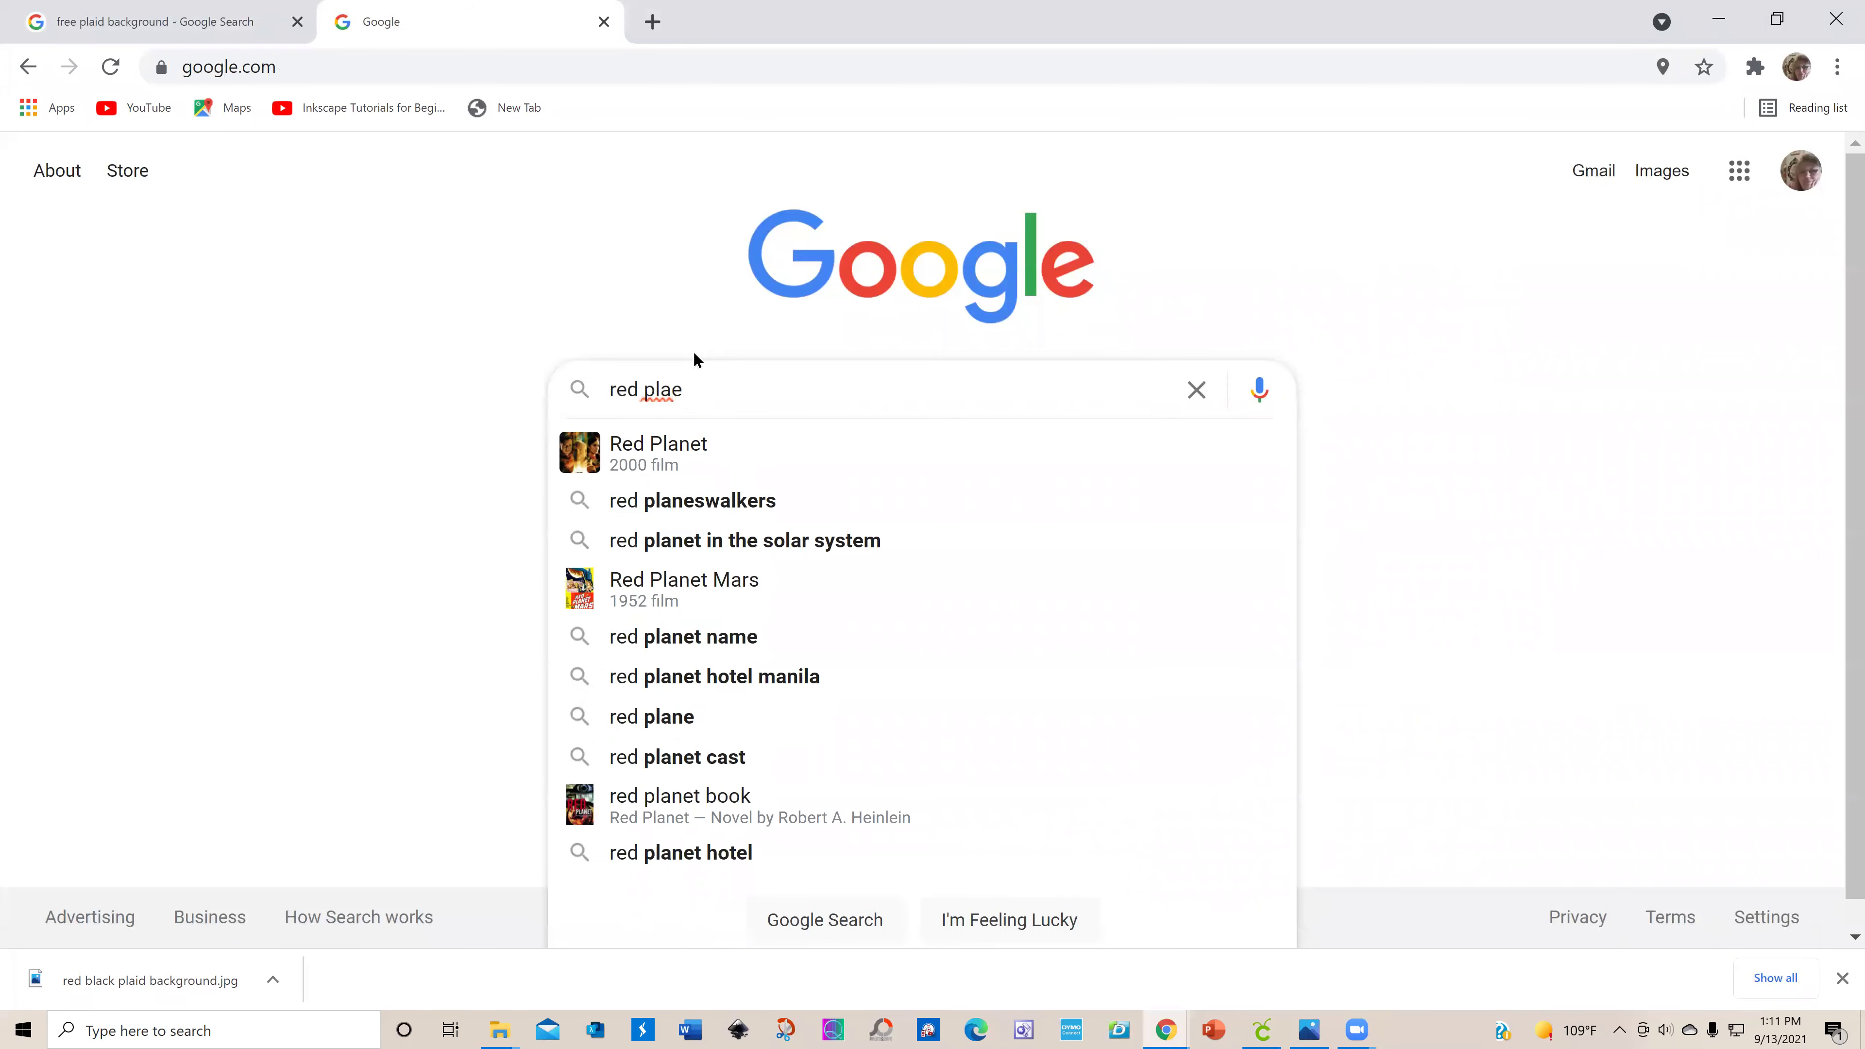
pyautogui.write('id b')
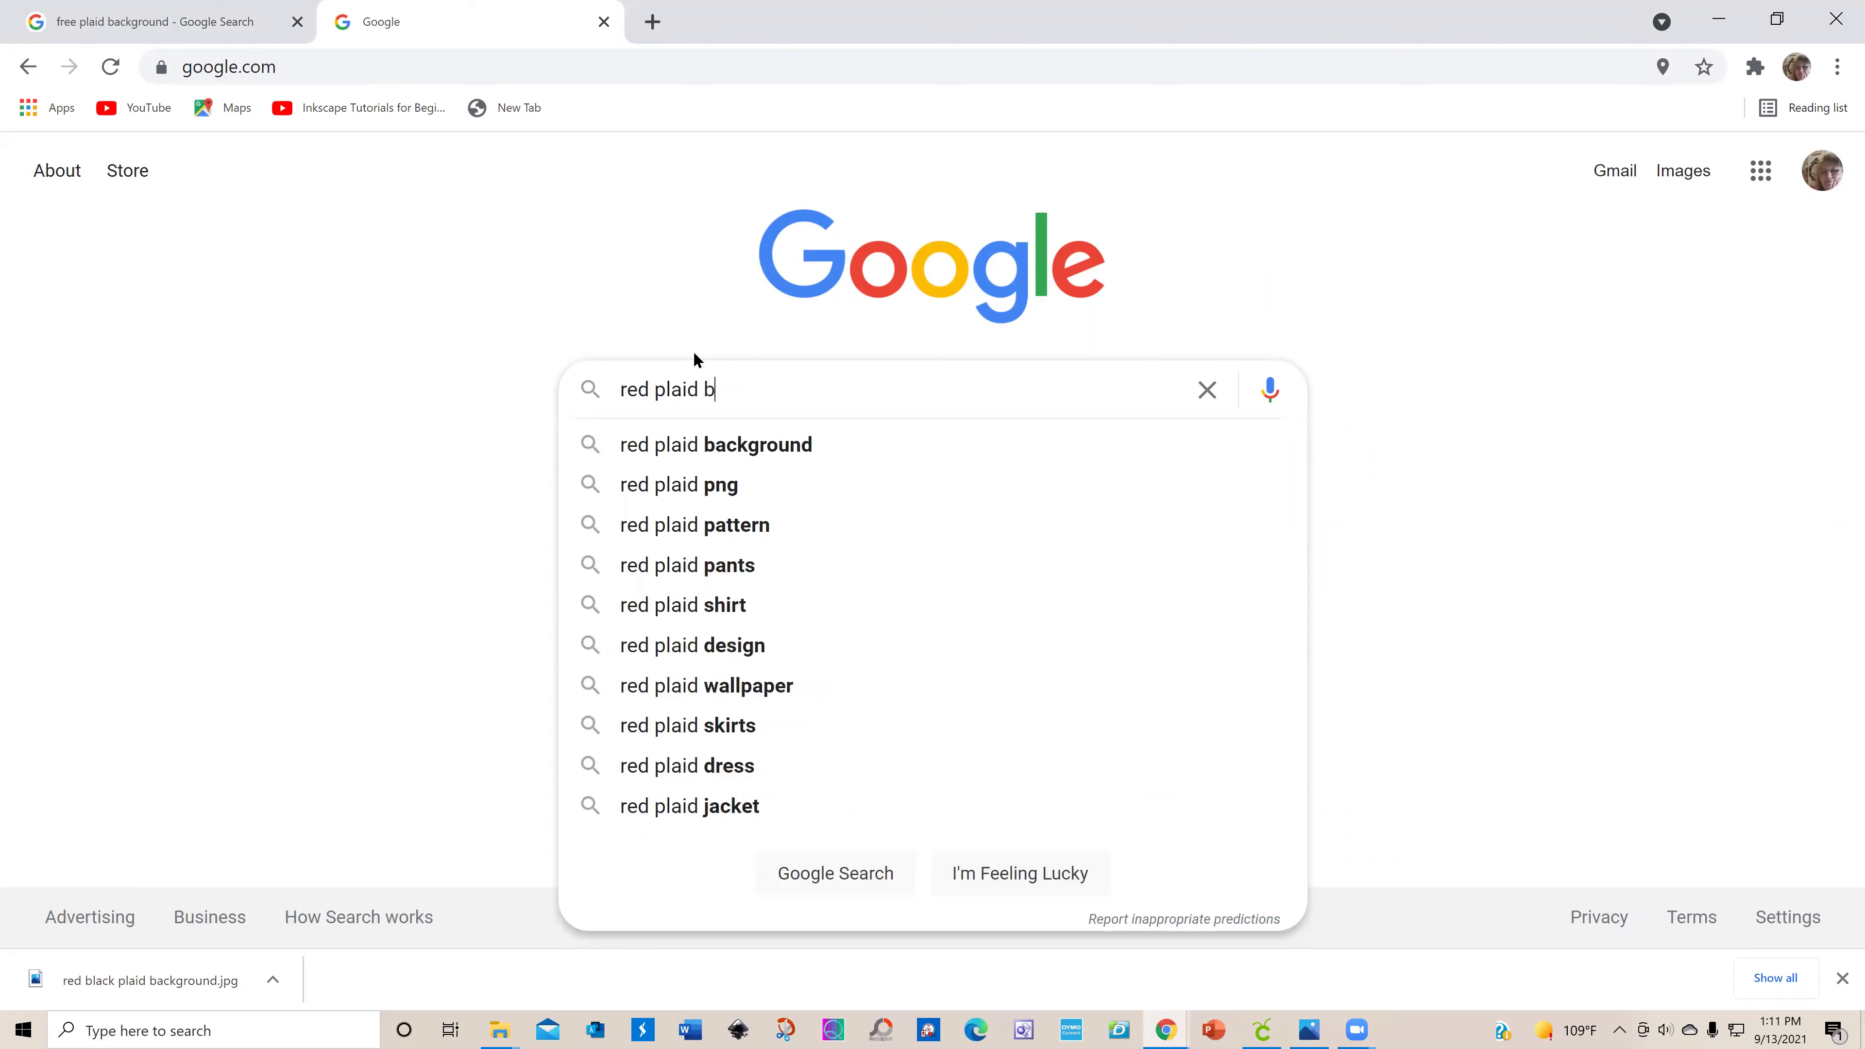
pyautogui.write('ackground')
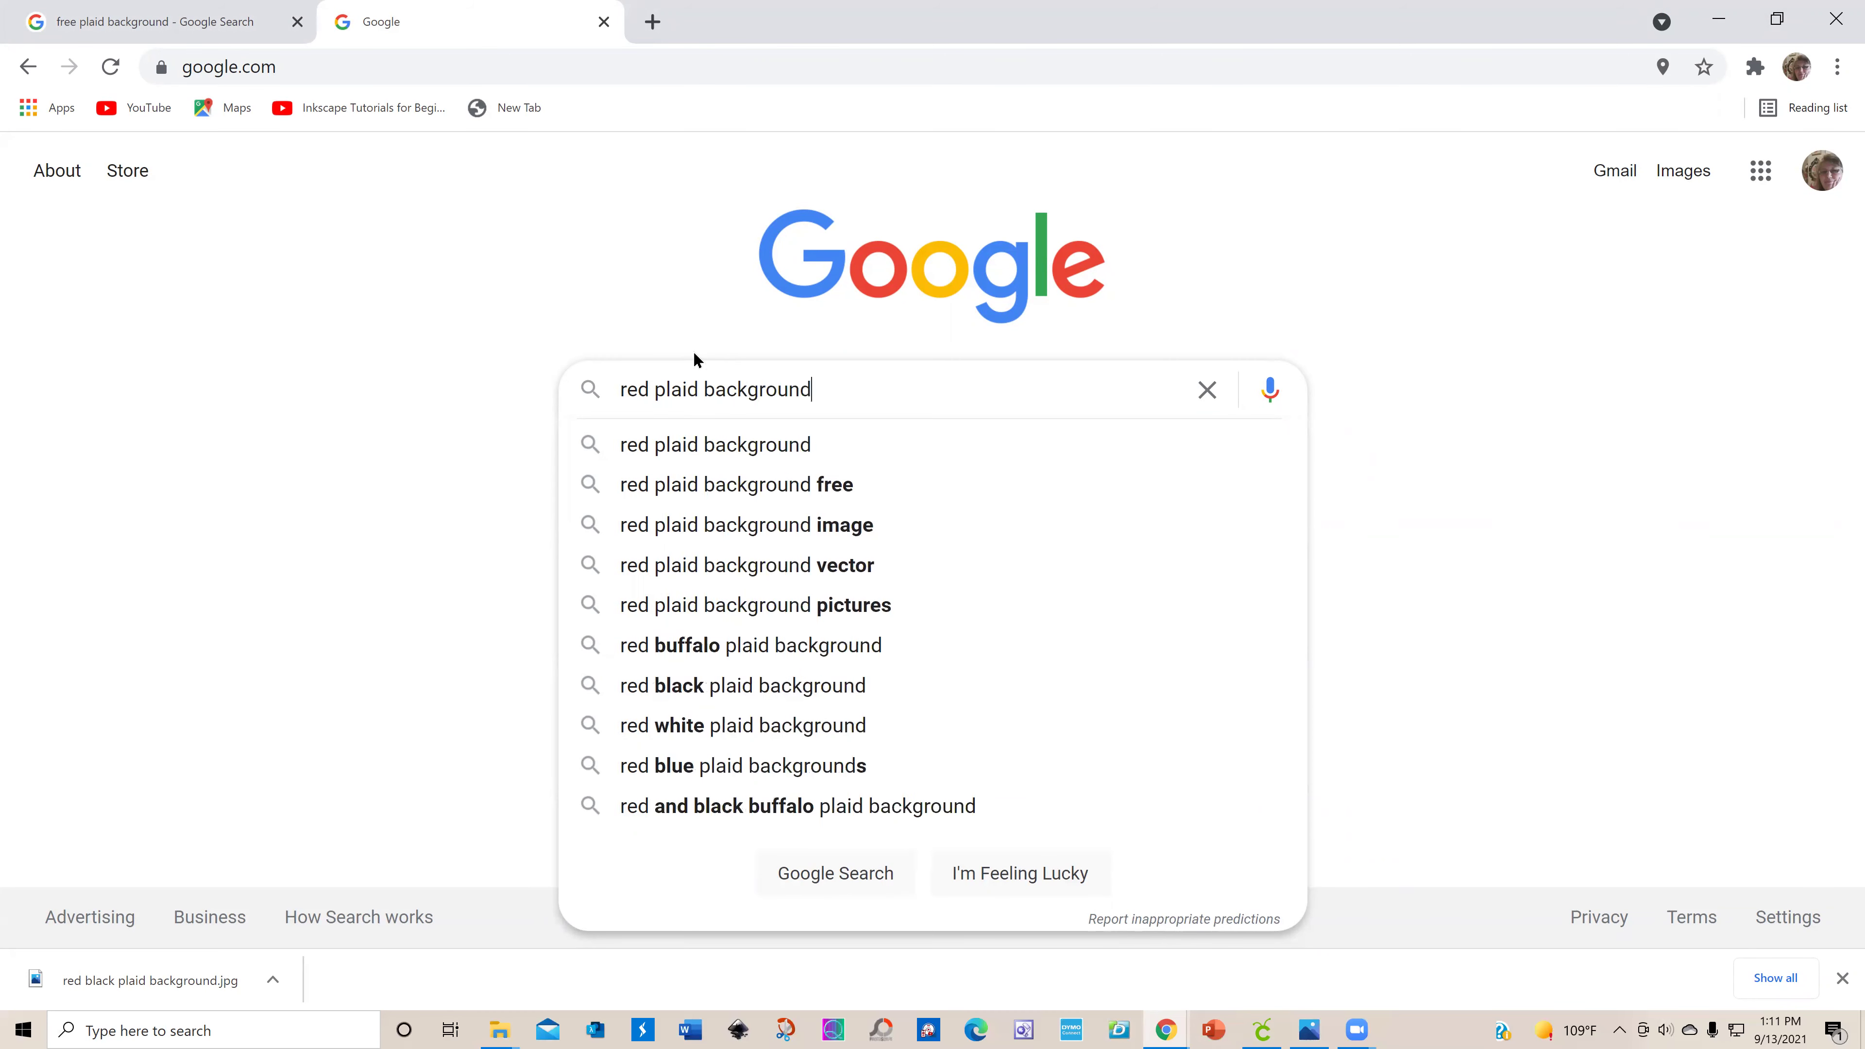
pyautogui.click(621, 388)
pyautogui.write('free')
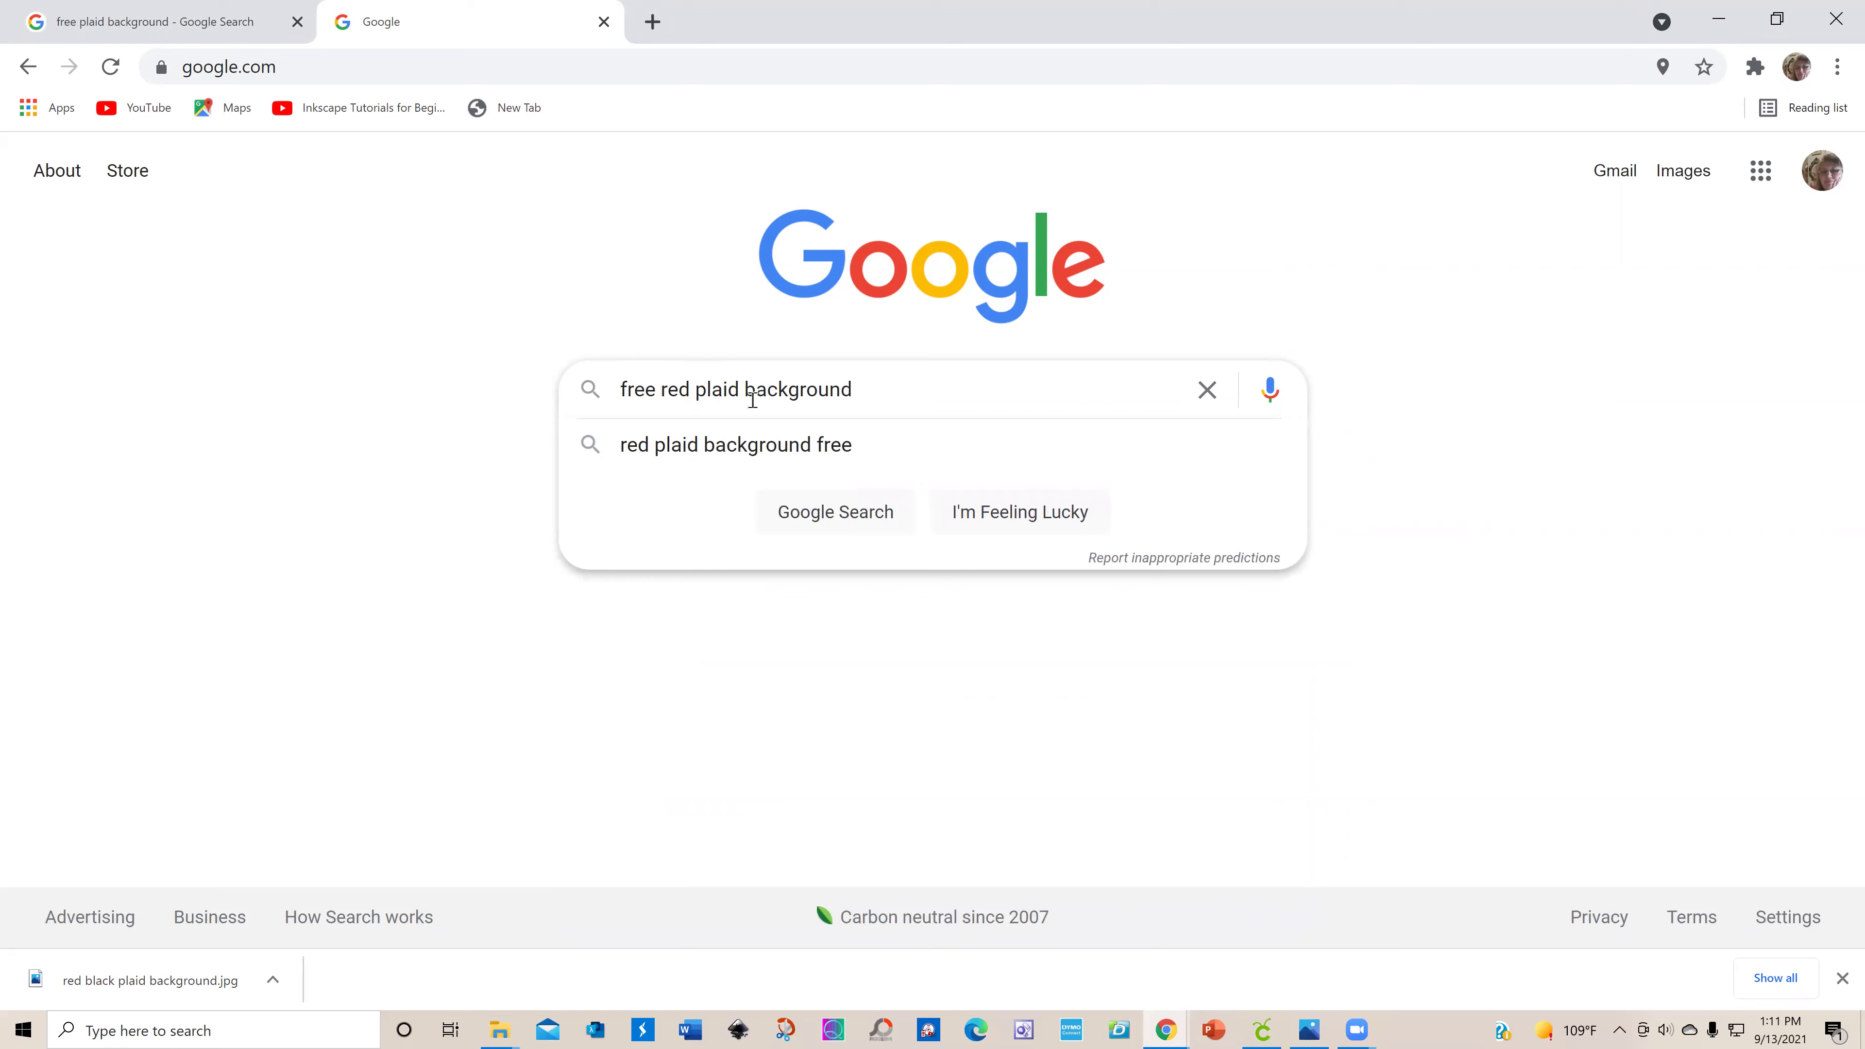
pyautogui.press('Return')
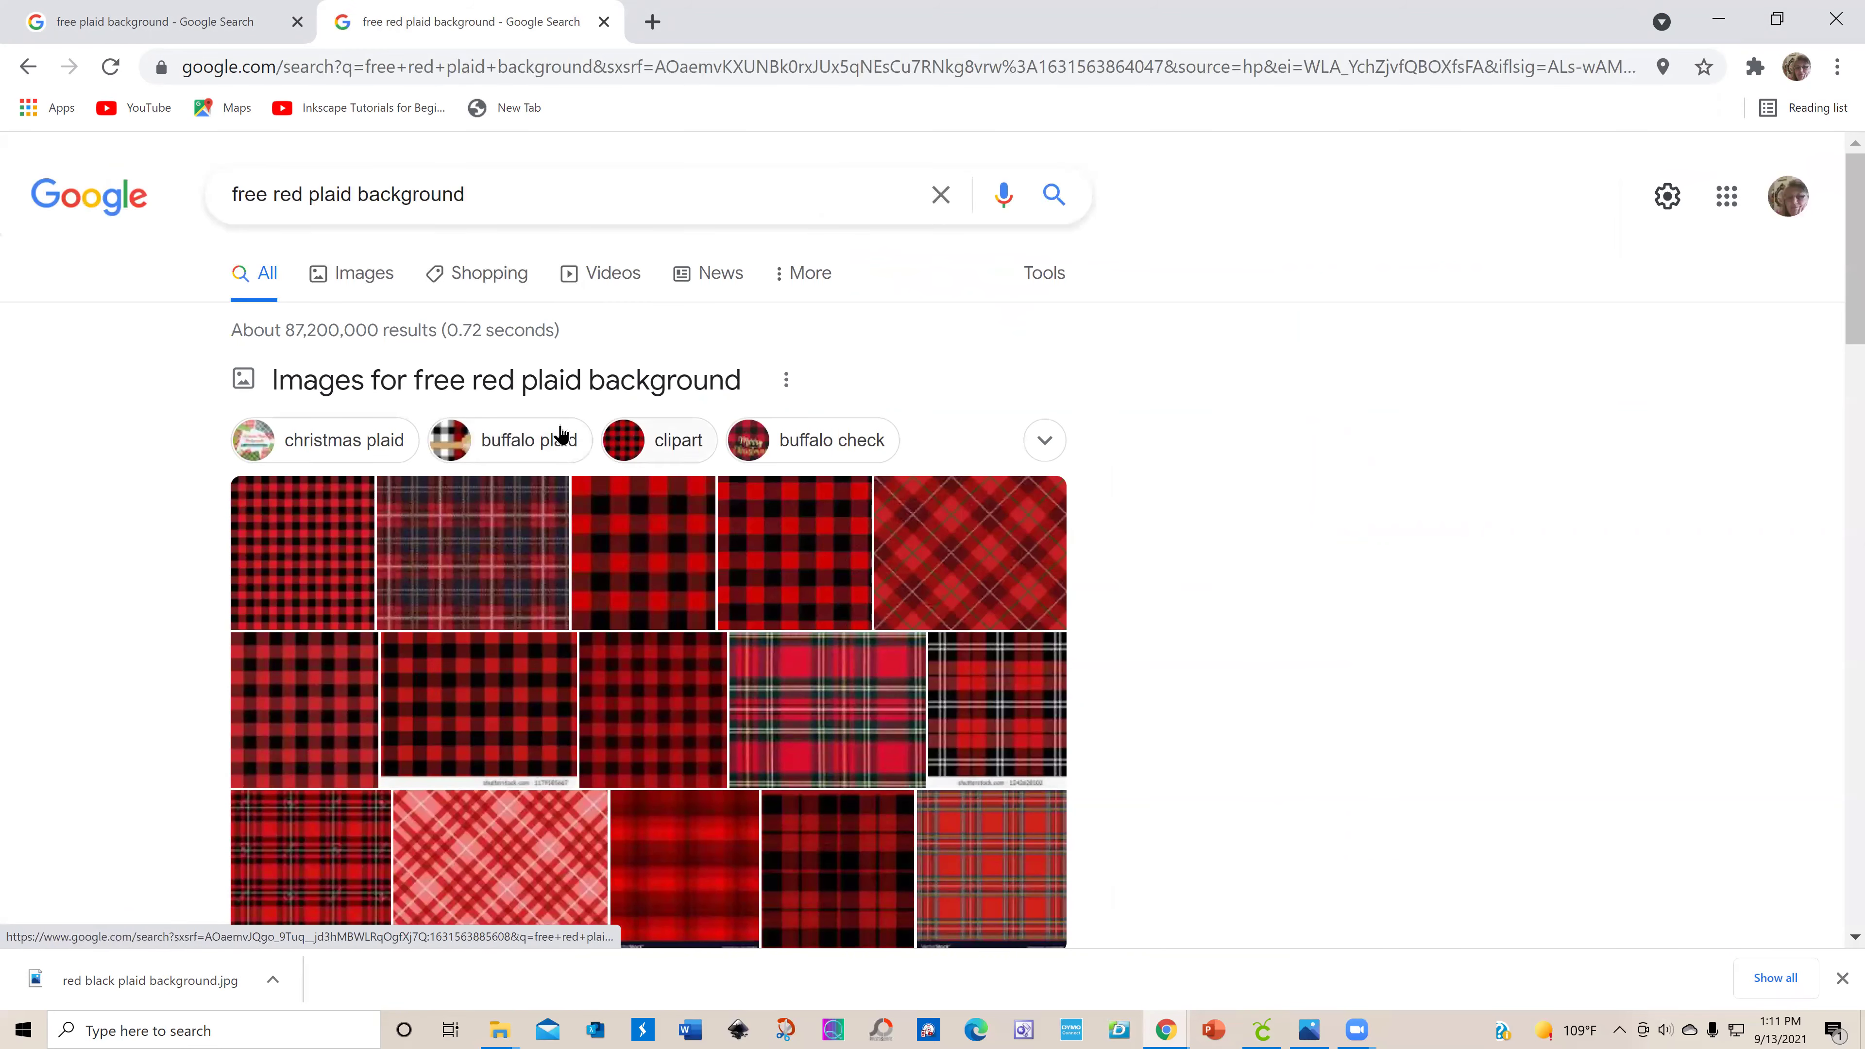
# Step: Save the first buffalo plaid image from Google Images as 'red plaid' in Designs for Youtube
pyautogui.click(376, 276)
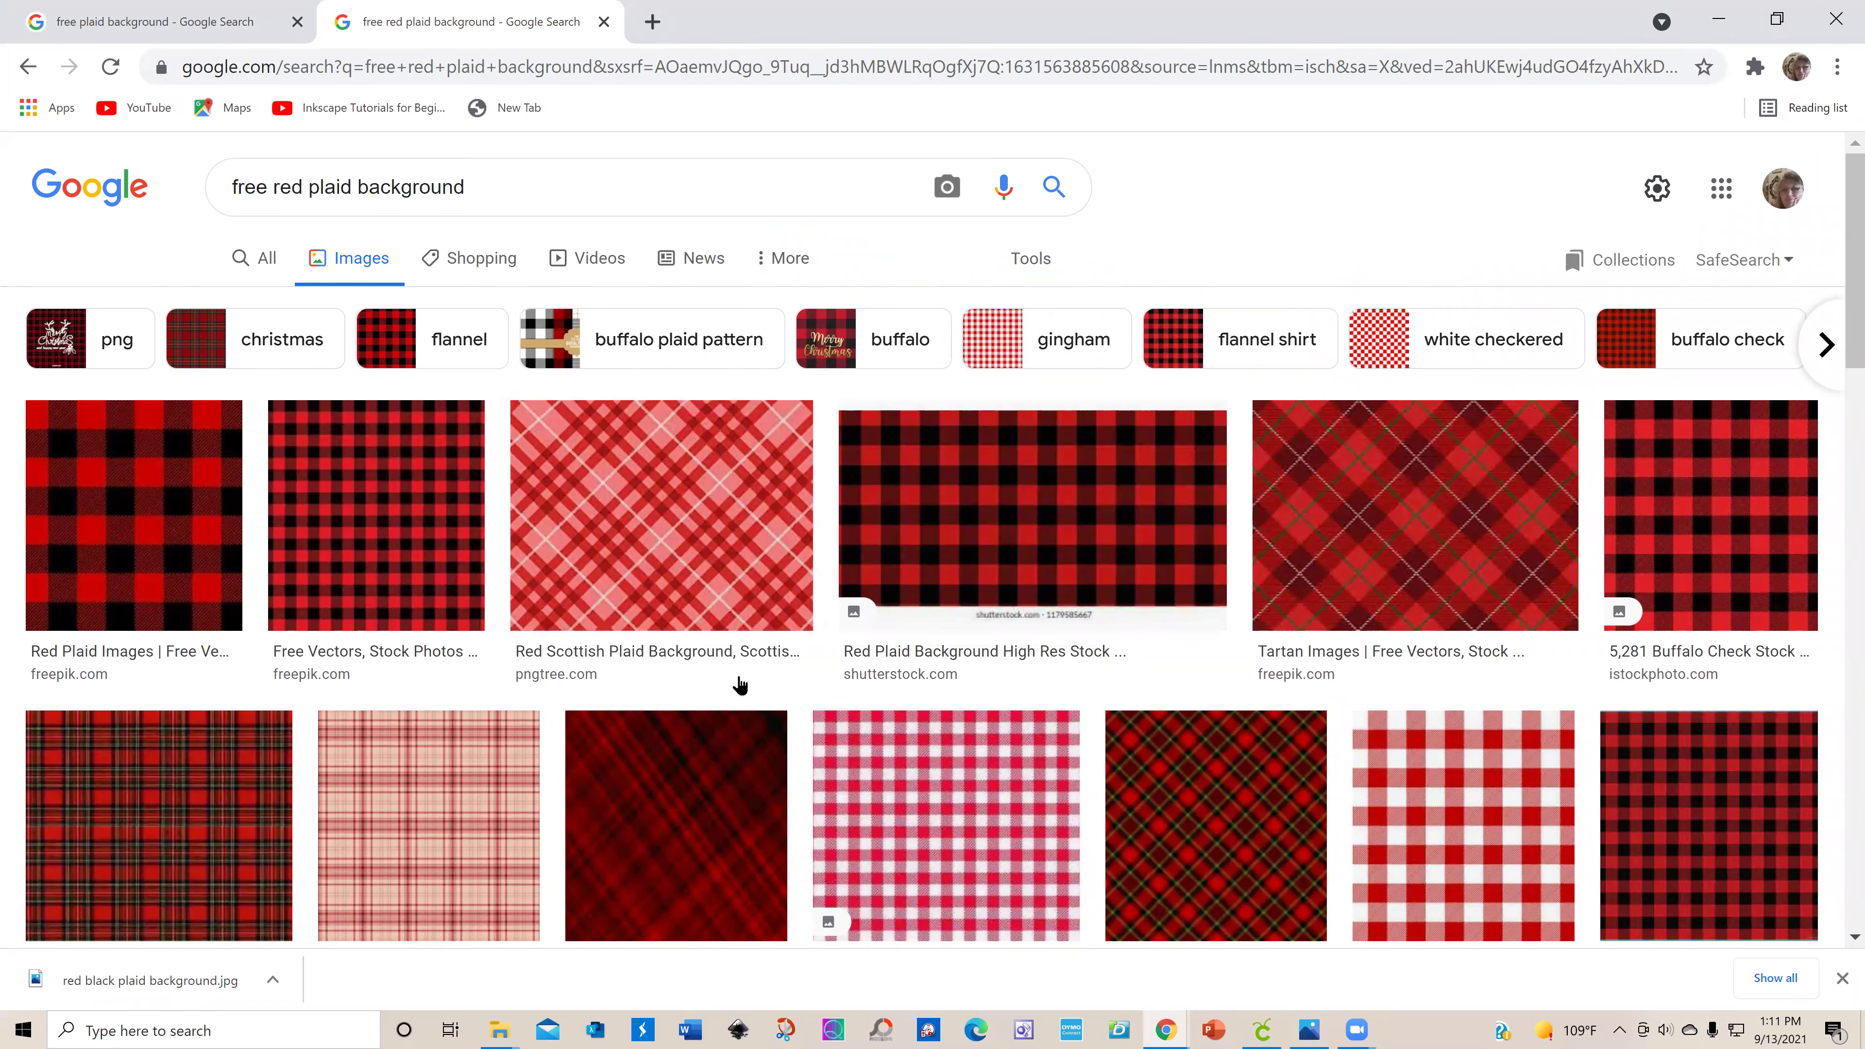
pyautogui.scroll(-2, 740, 685)
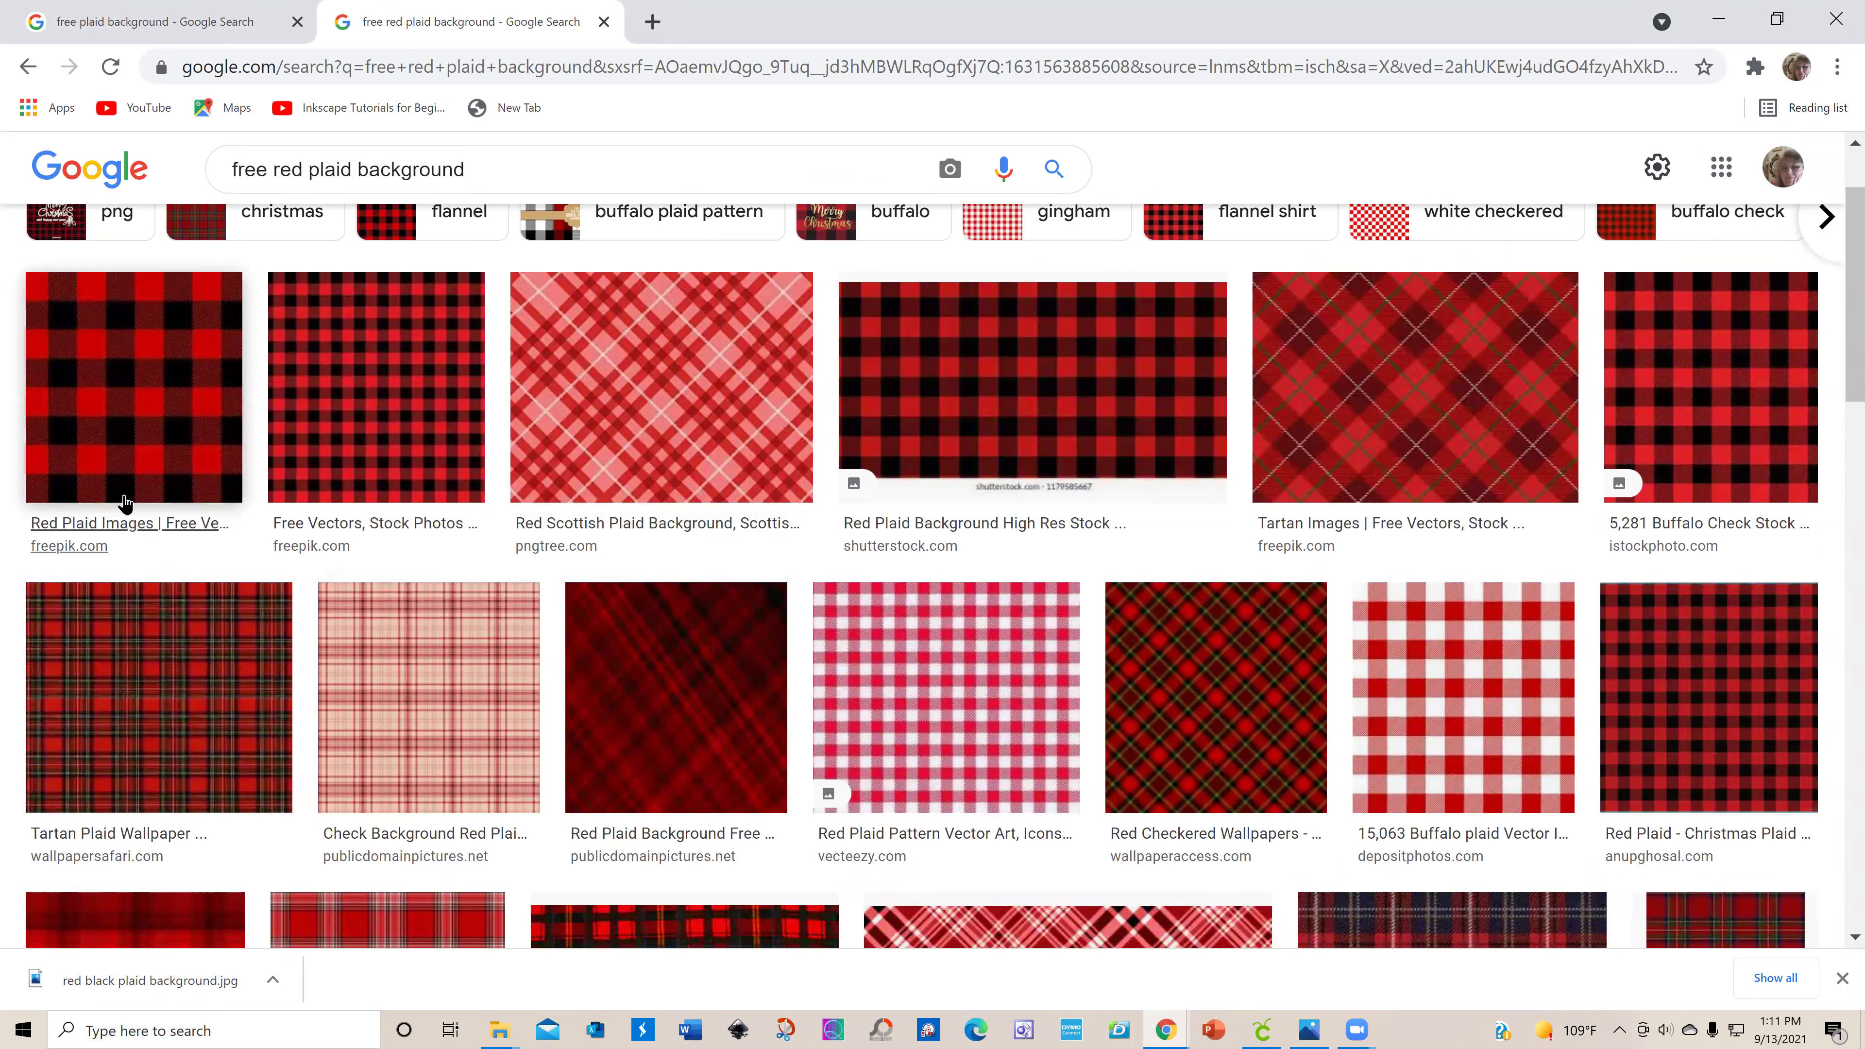
pyautogui.click(168, 442)
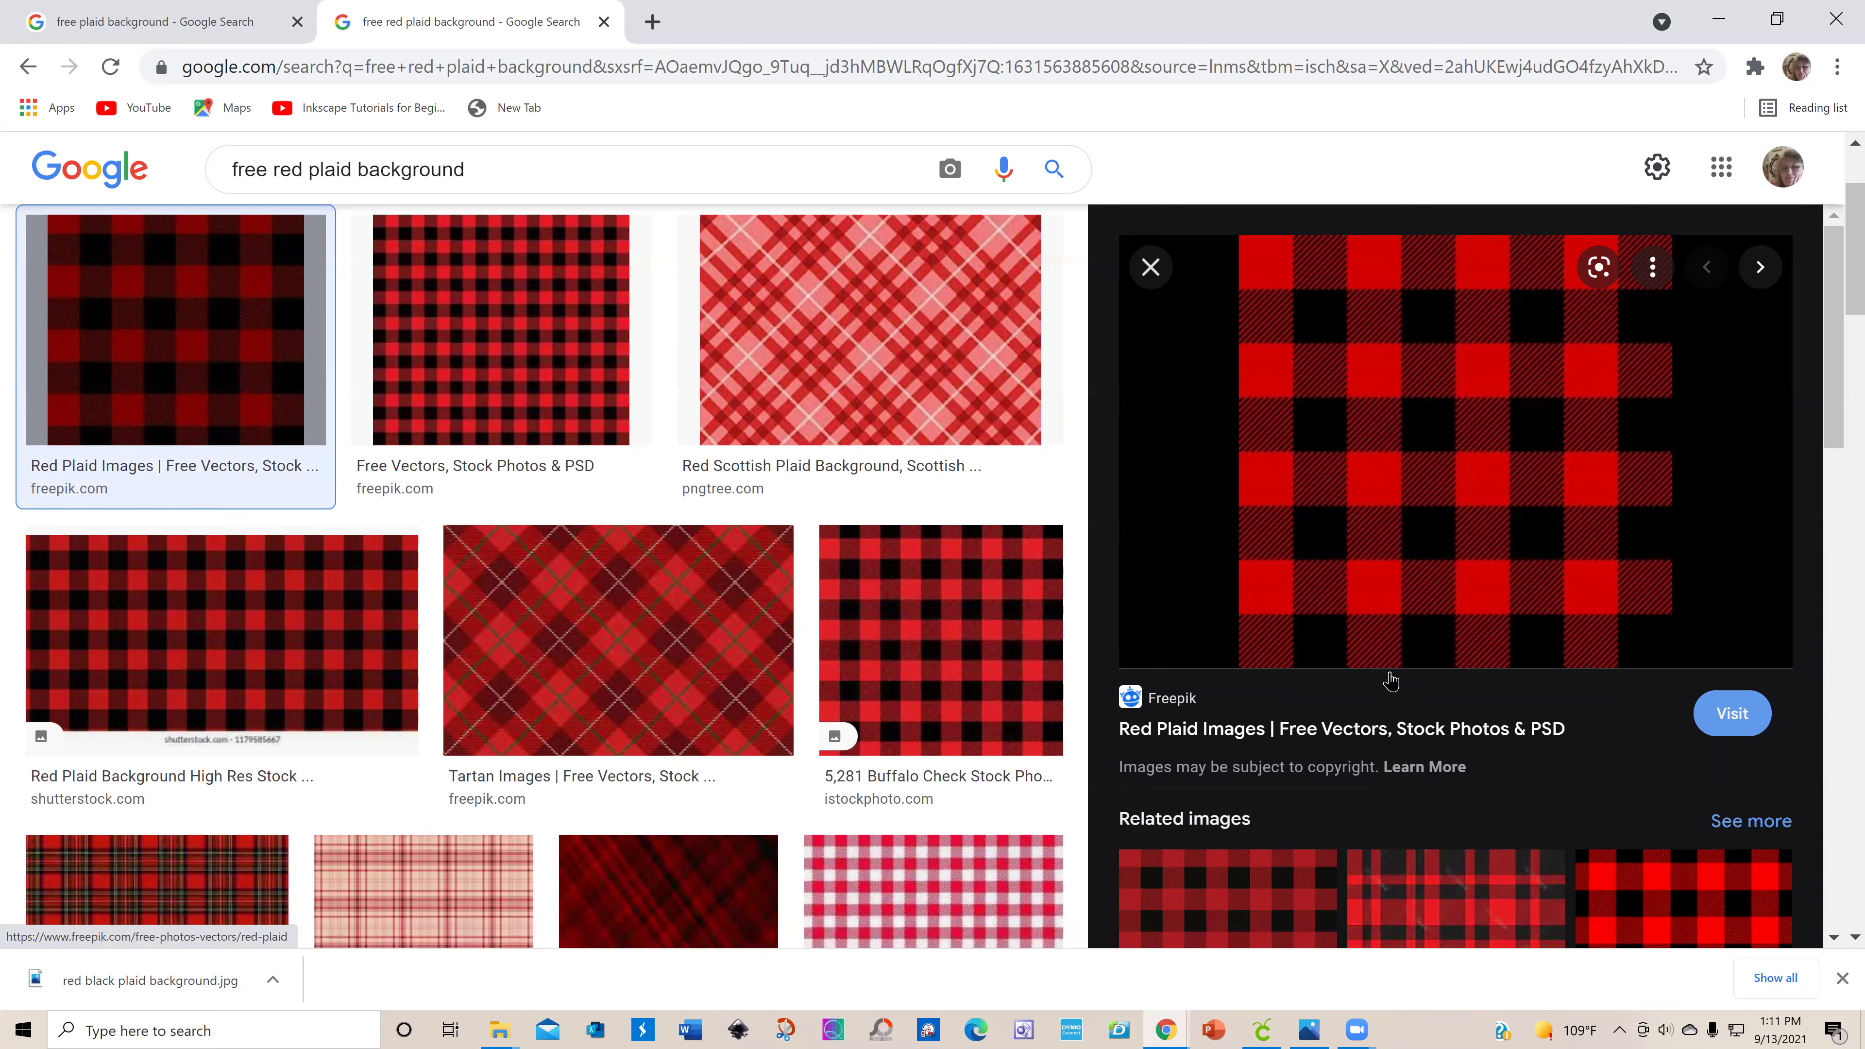
pyautogui.rightClick(1410, 485)
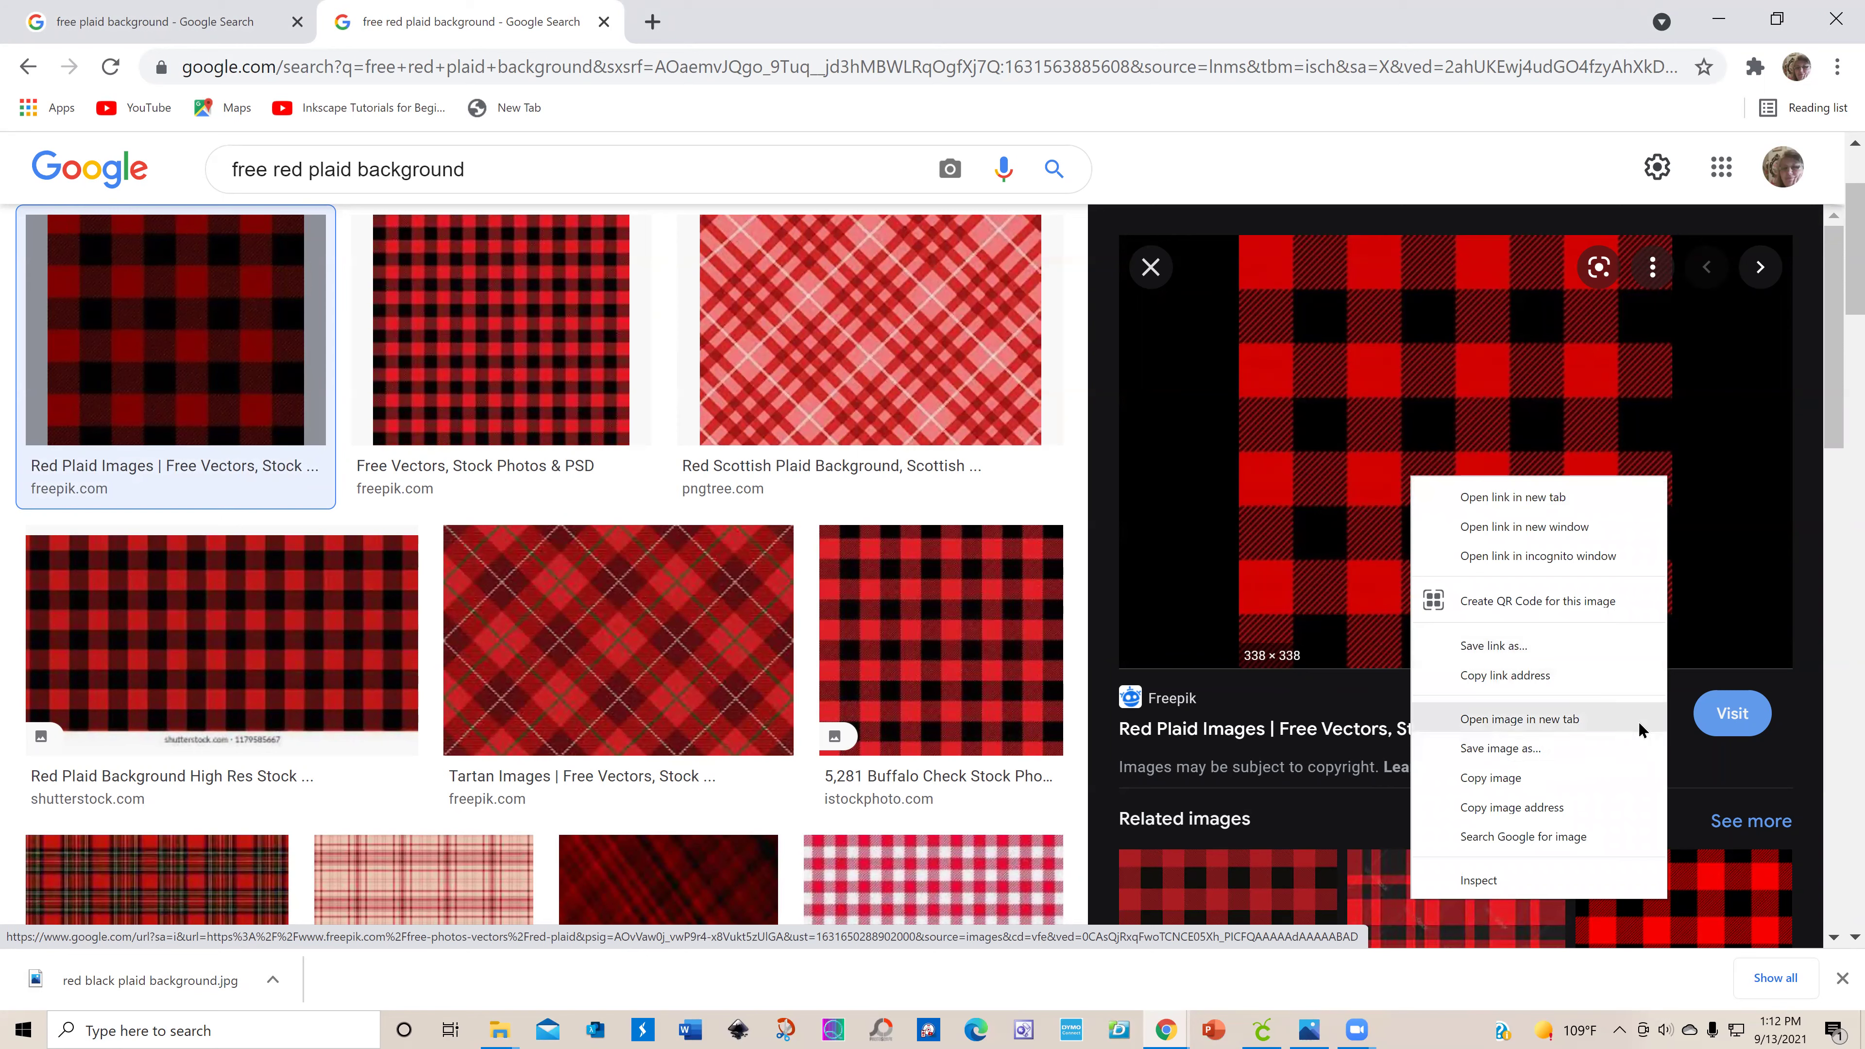
pyautogui.click(1541, 747)
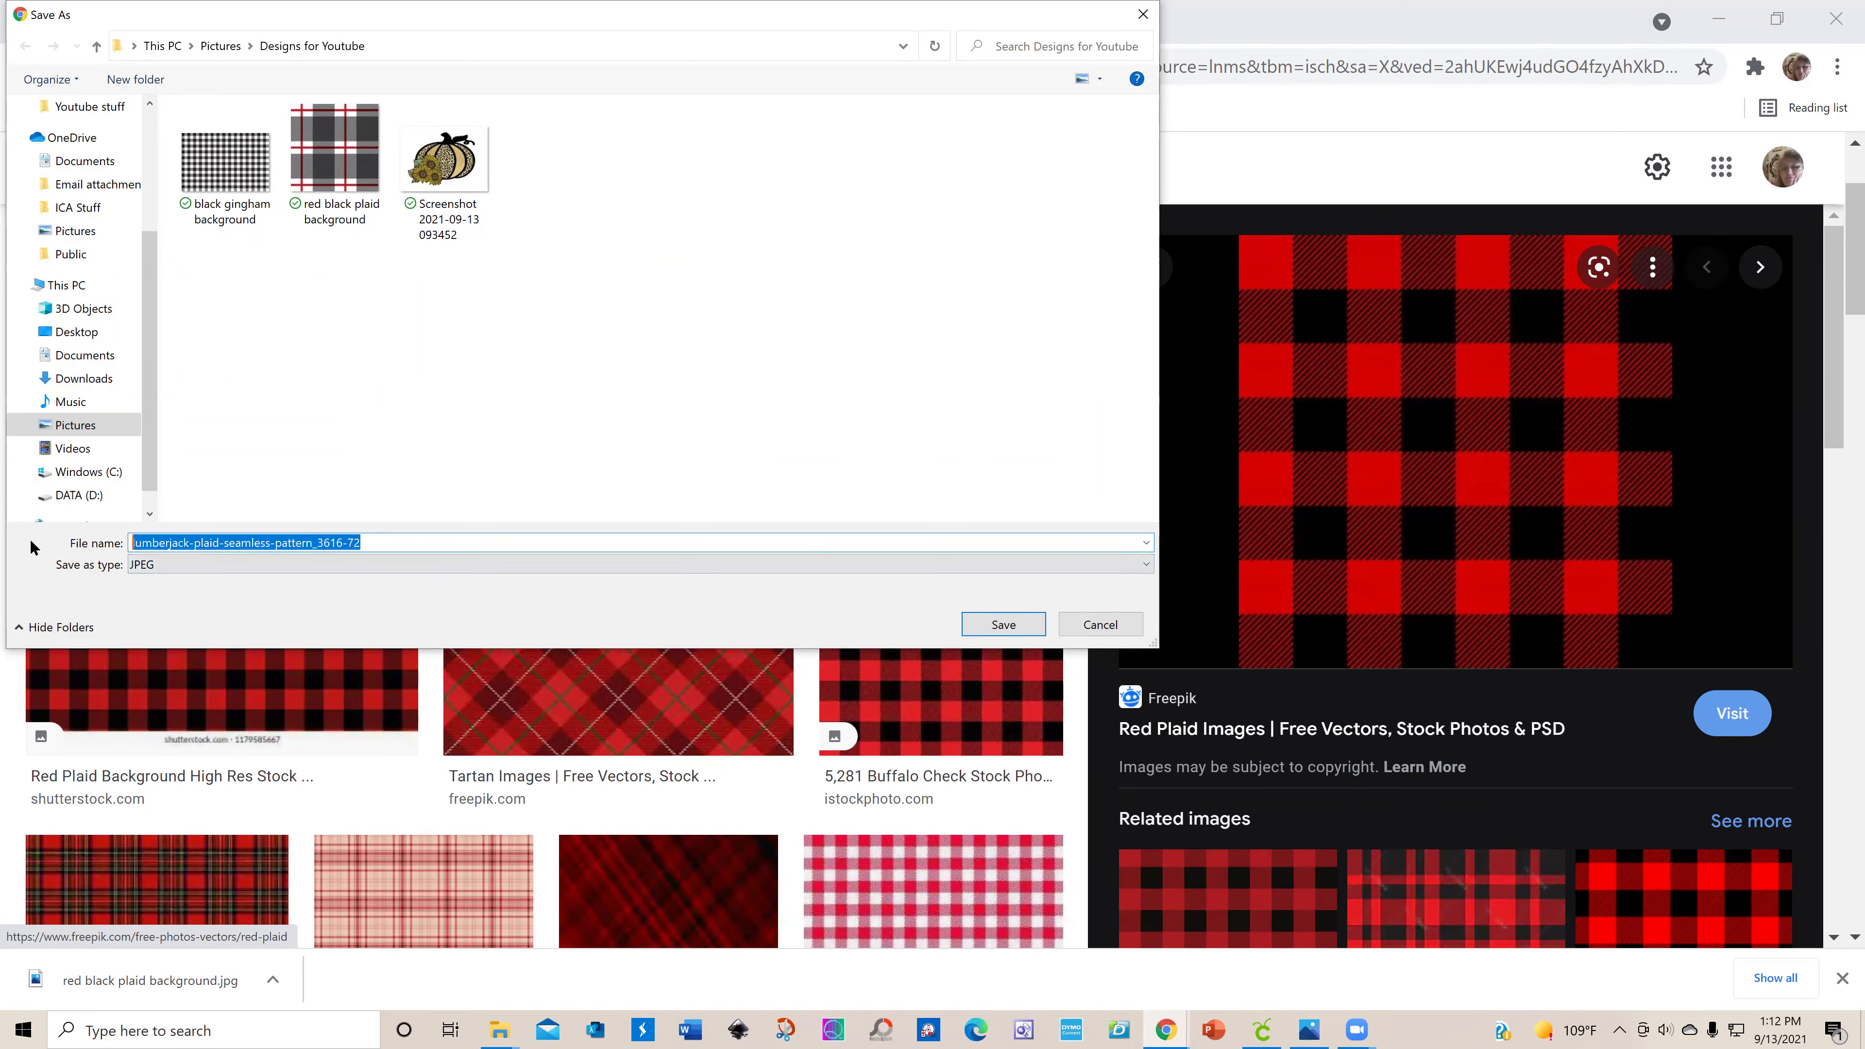
pyautogui.write('red ')
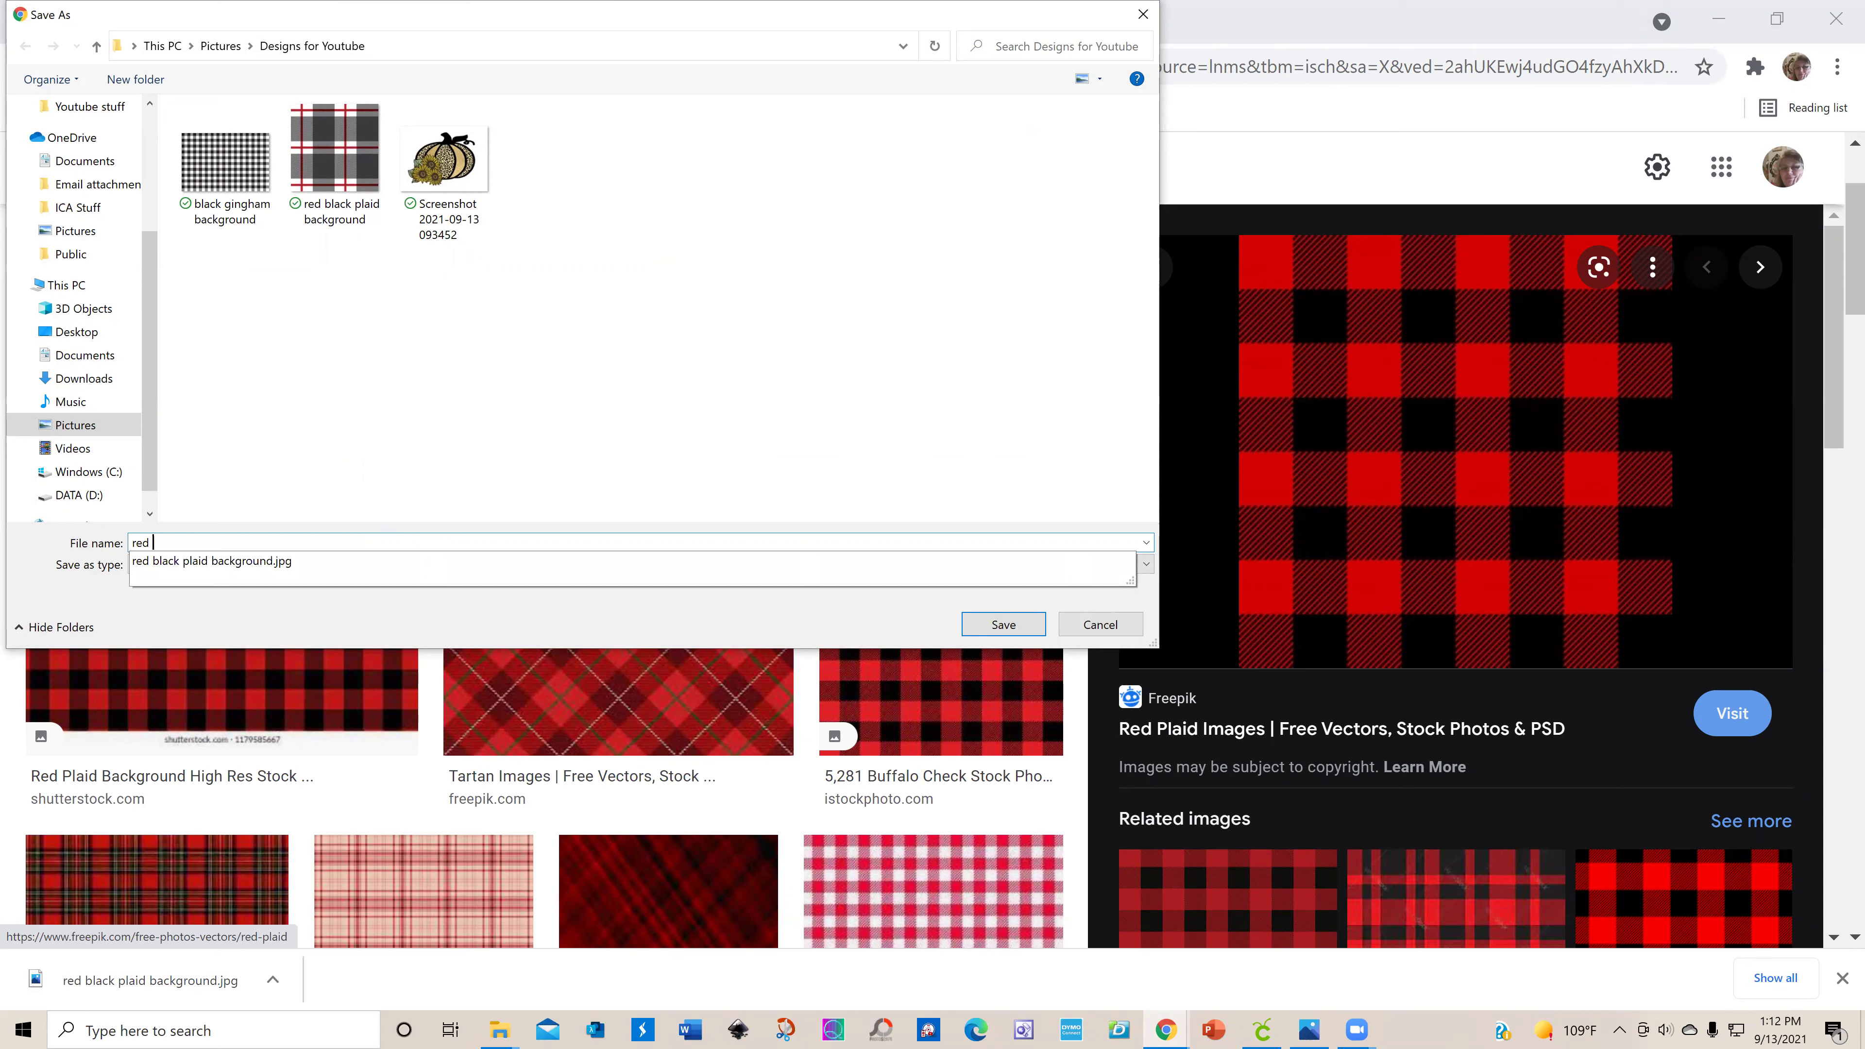
pyautogui.write('plaid')
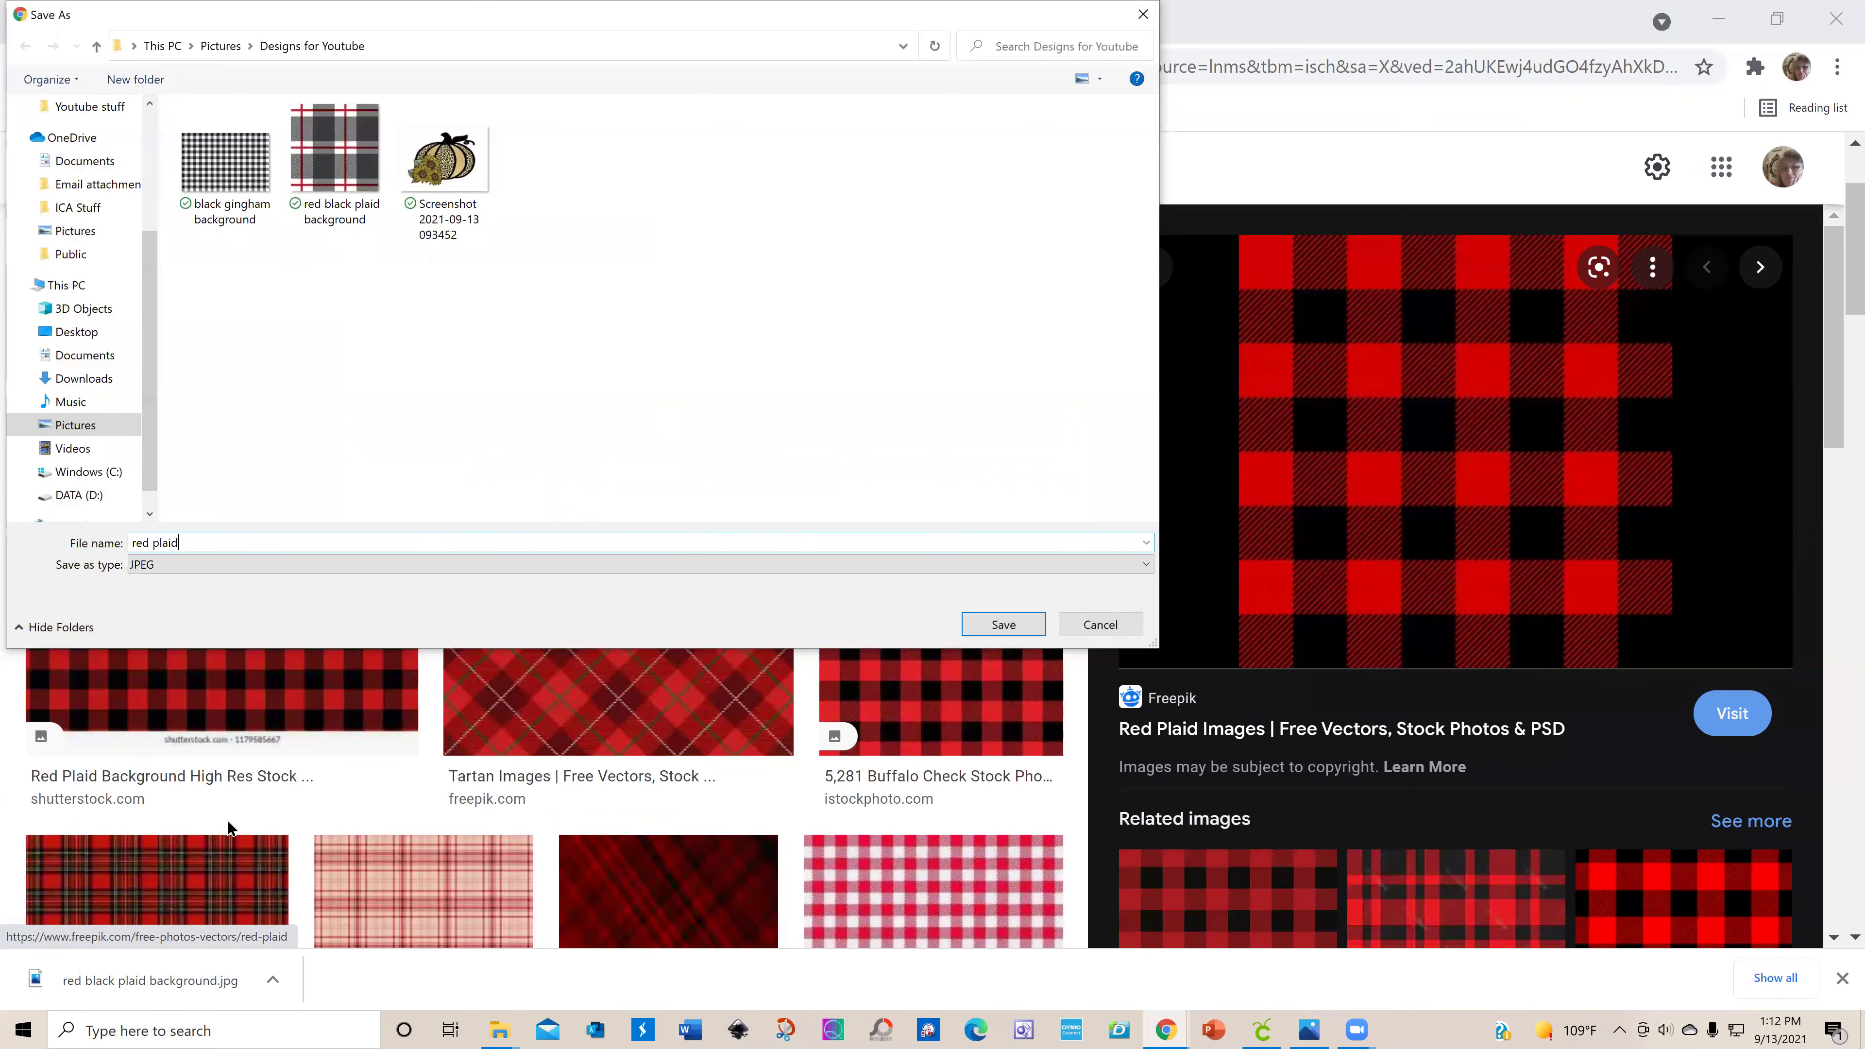
pyautogui.click(1012, 624)
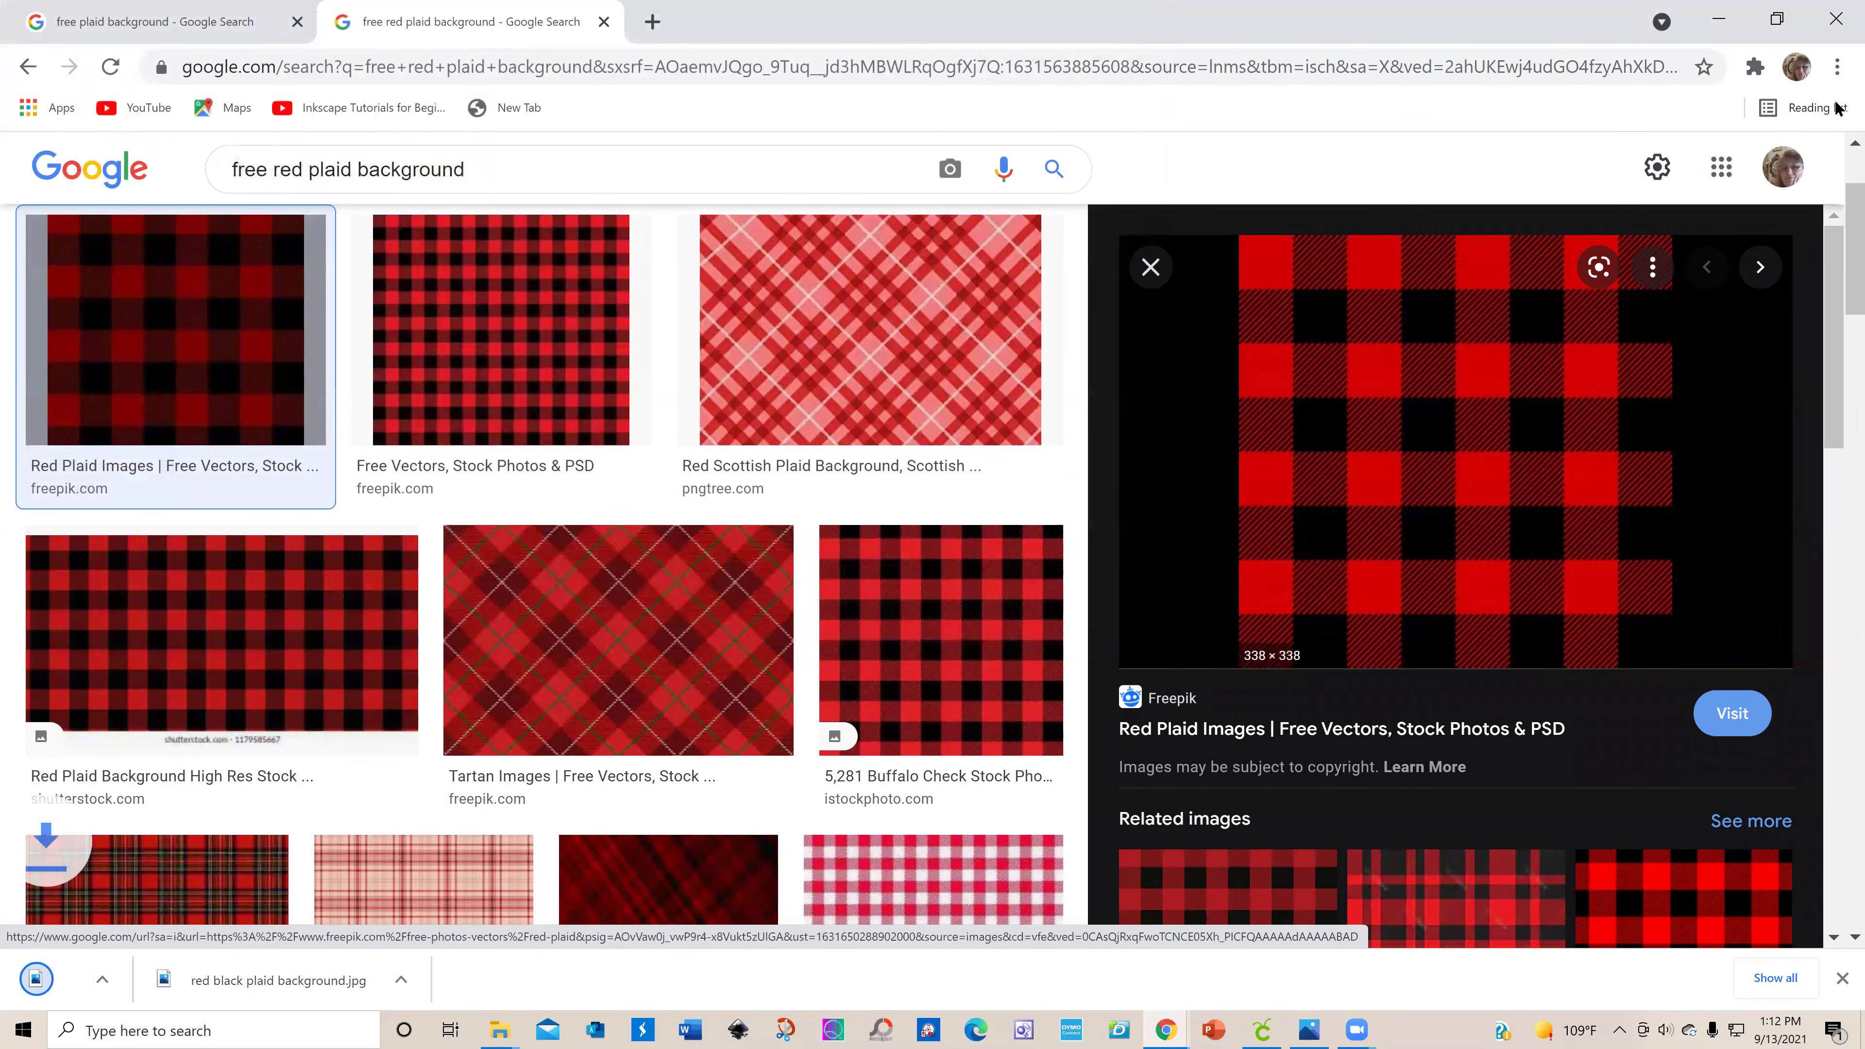
# Step: Back in Cricut Design Space, load 'red plaid' from Pictures > Designs for Youtube for upload
pyautogui.click(1716, 22)
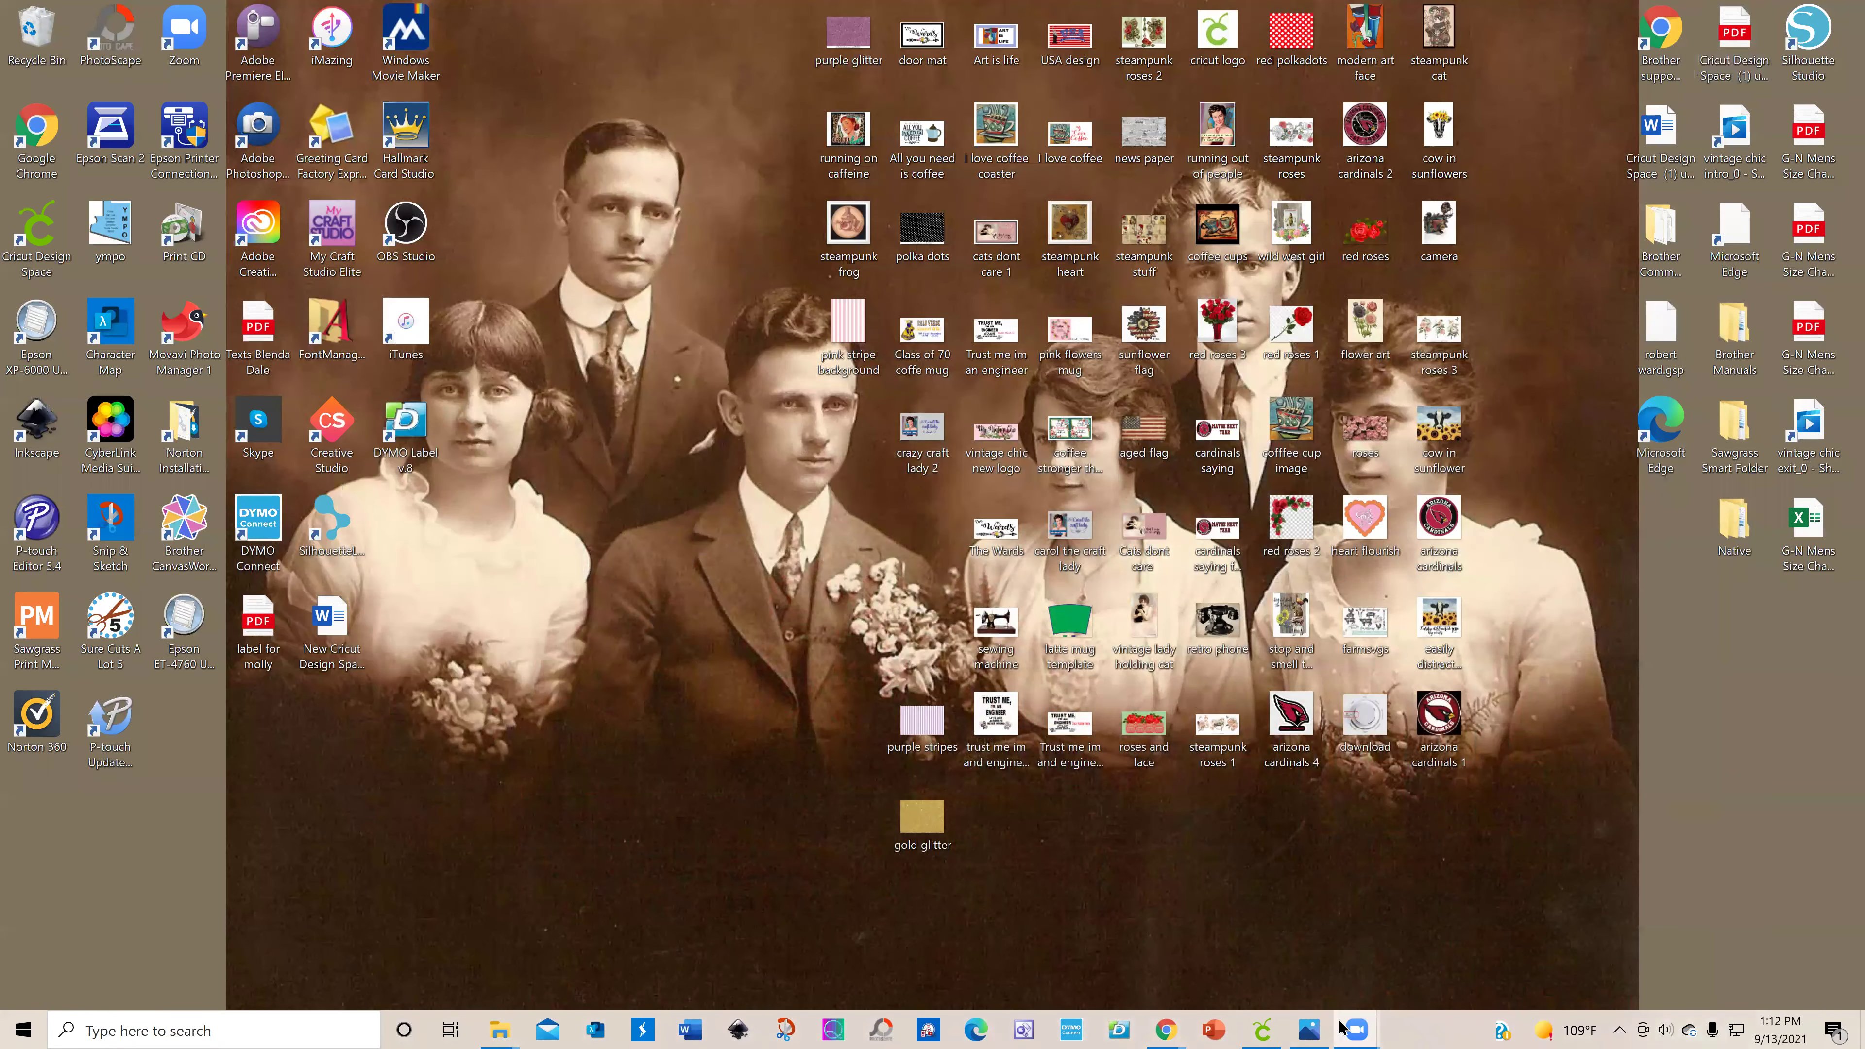
pyautogui.click(1257, 1029)
pyautogui.click(974, 539)
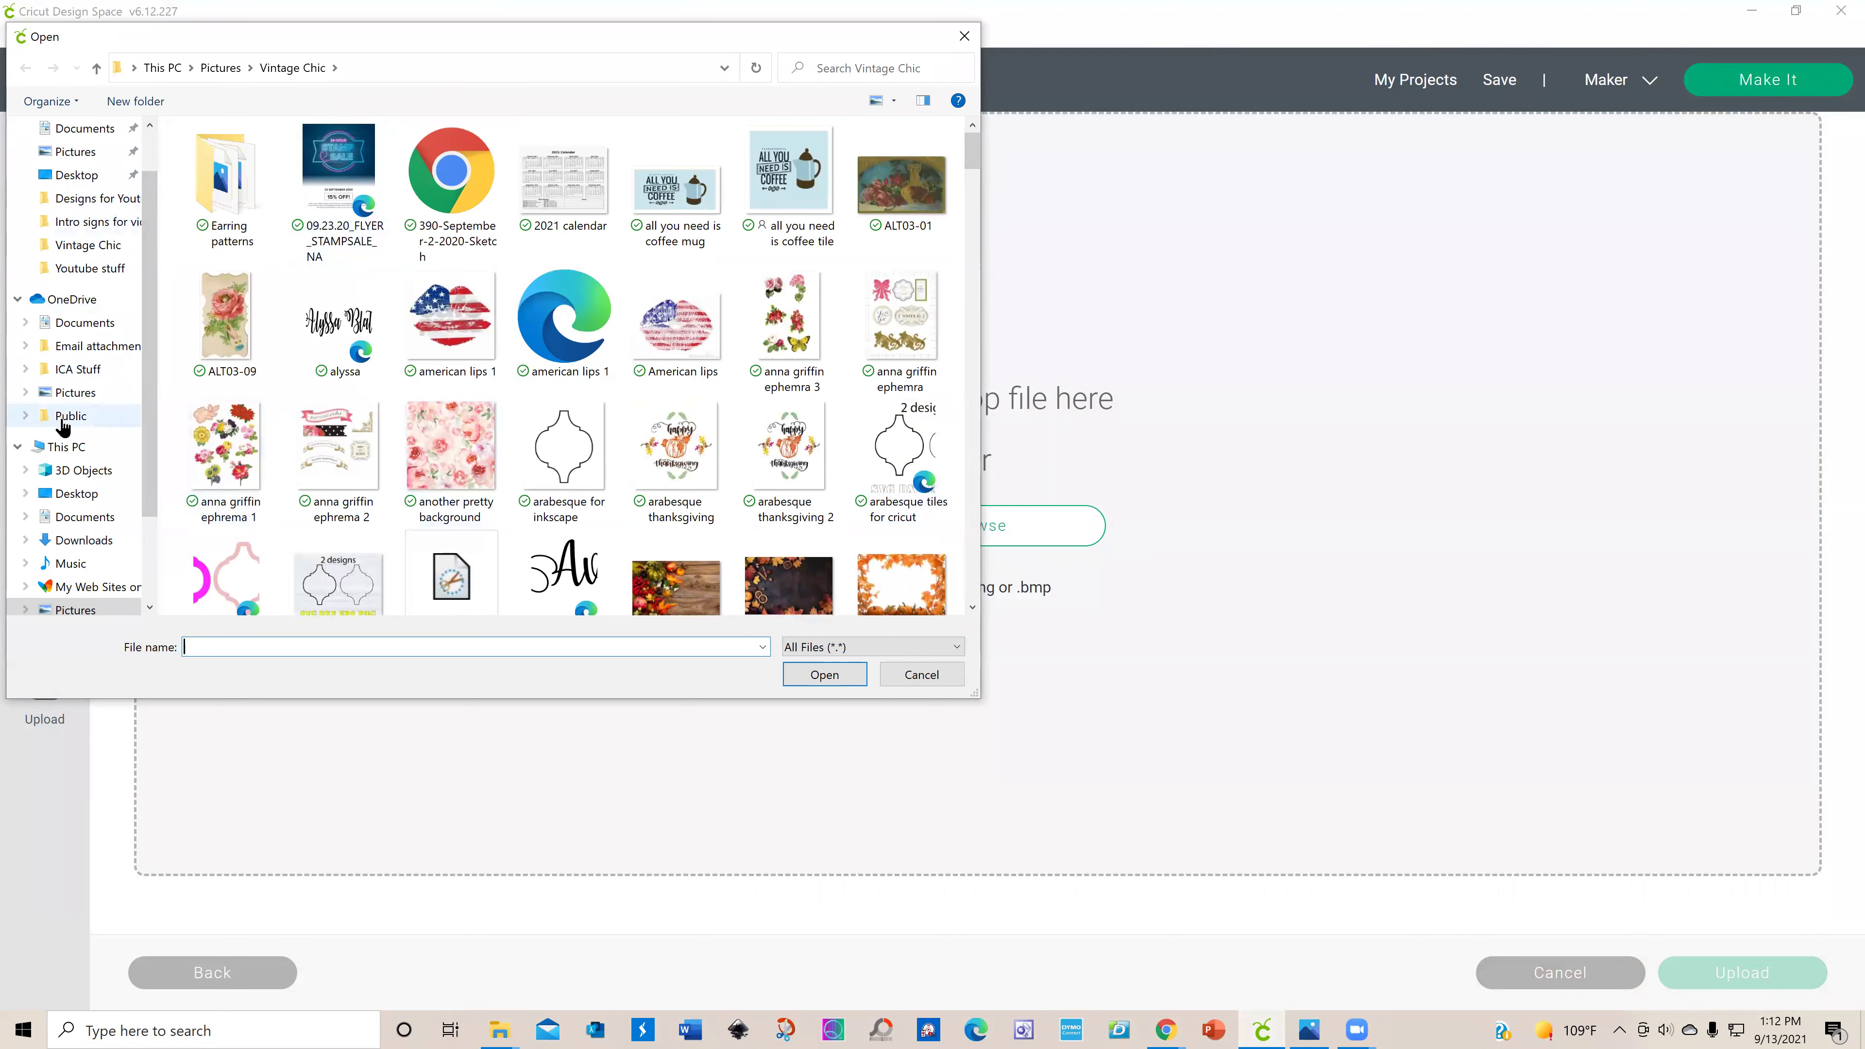
pyautogui.scroll(-1, 143, 526)
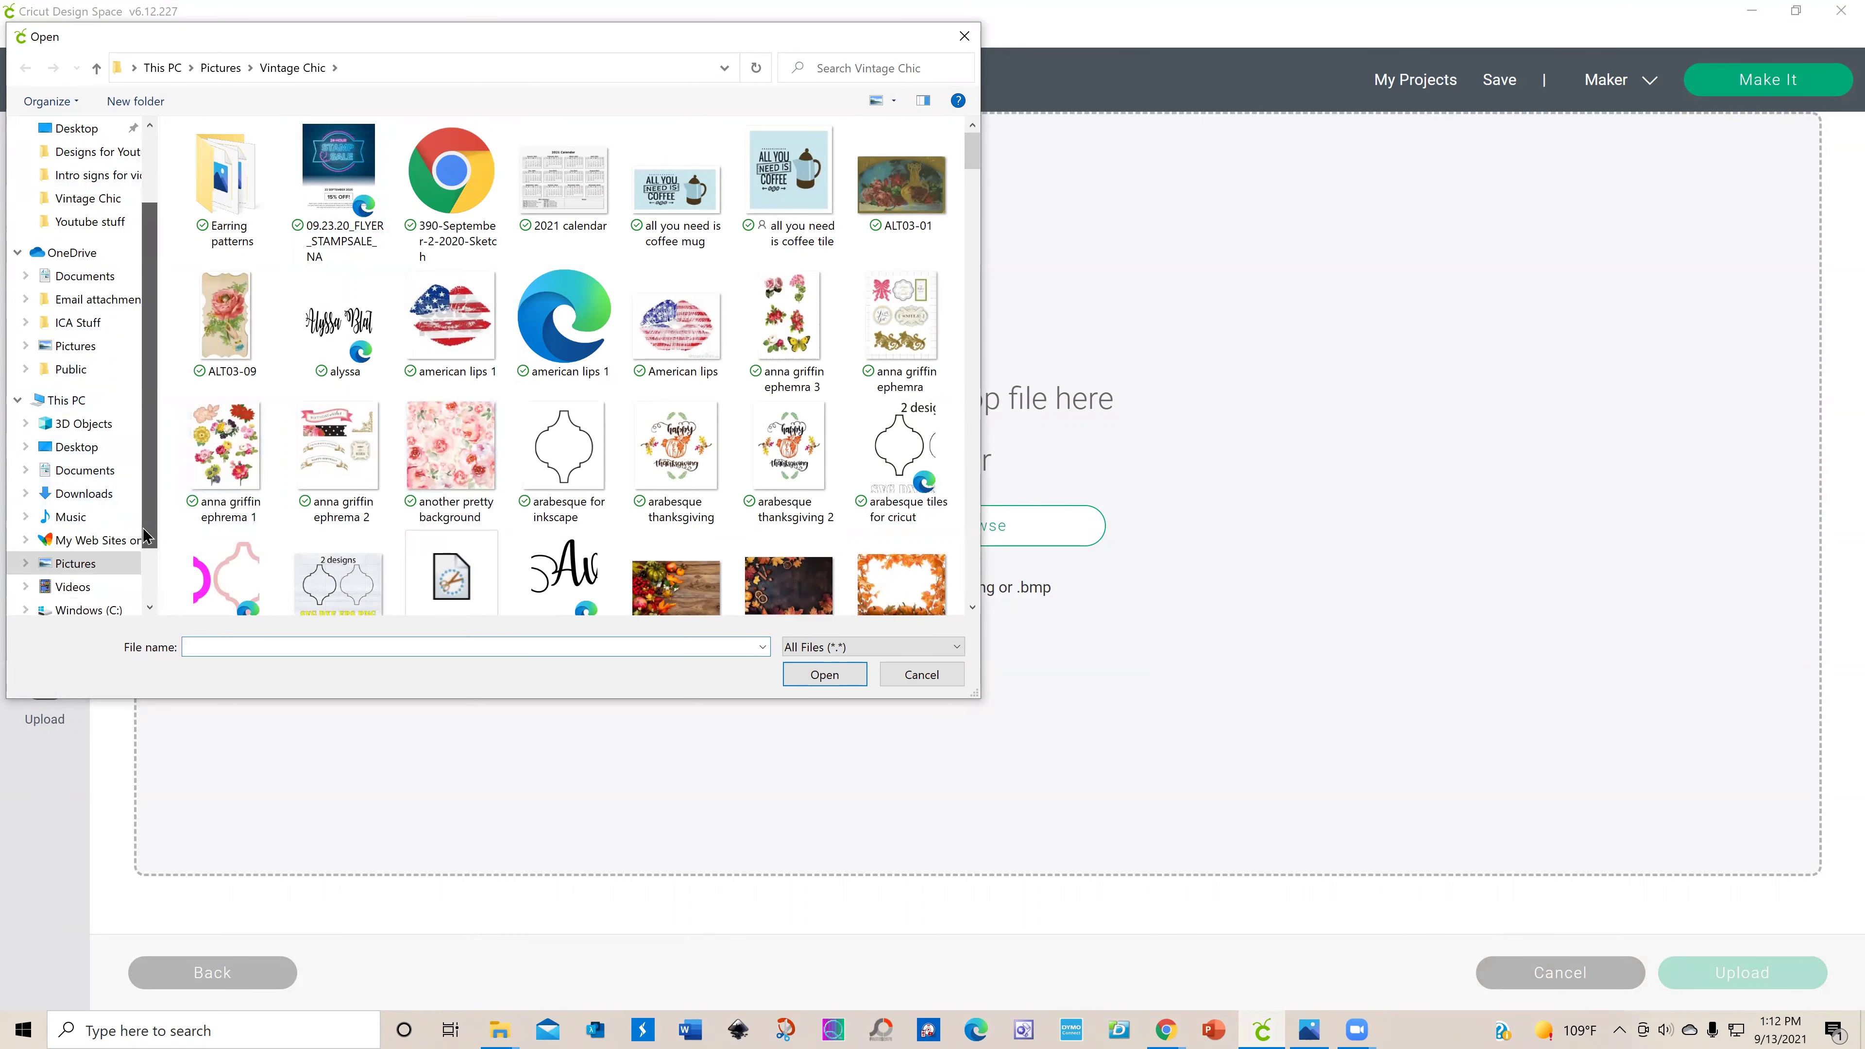
pyautogui.click(71, 563)
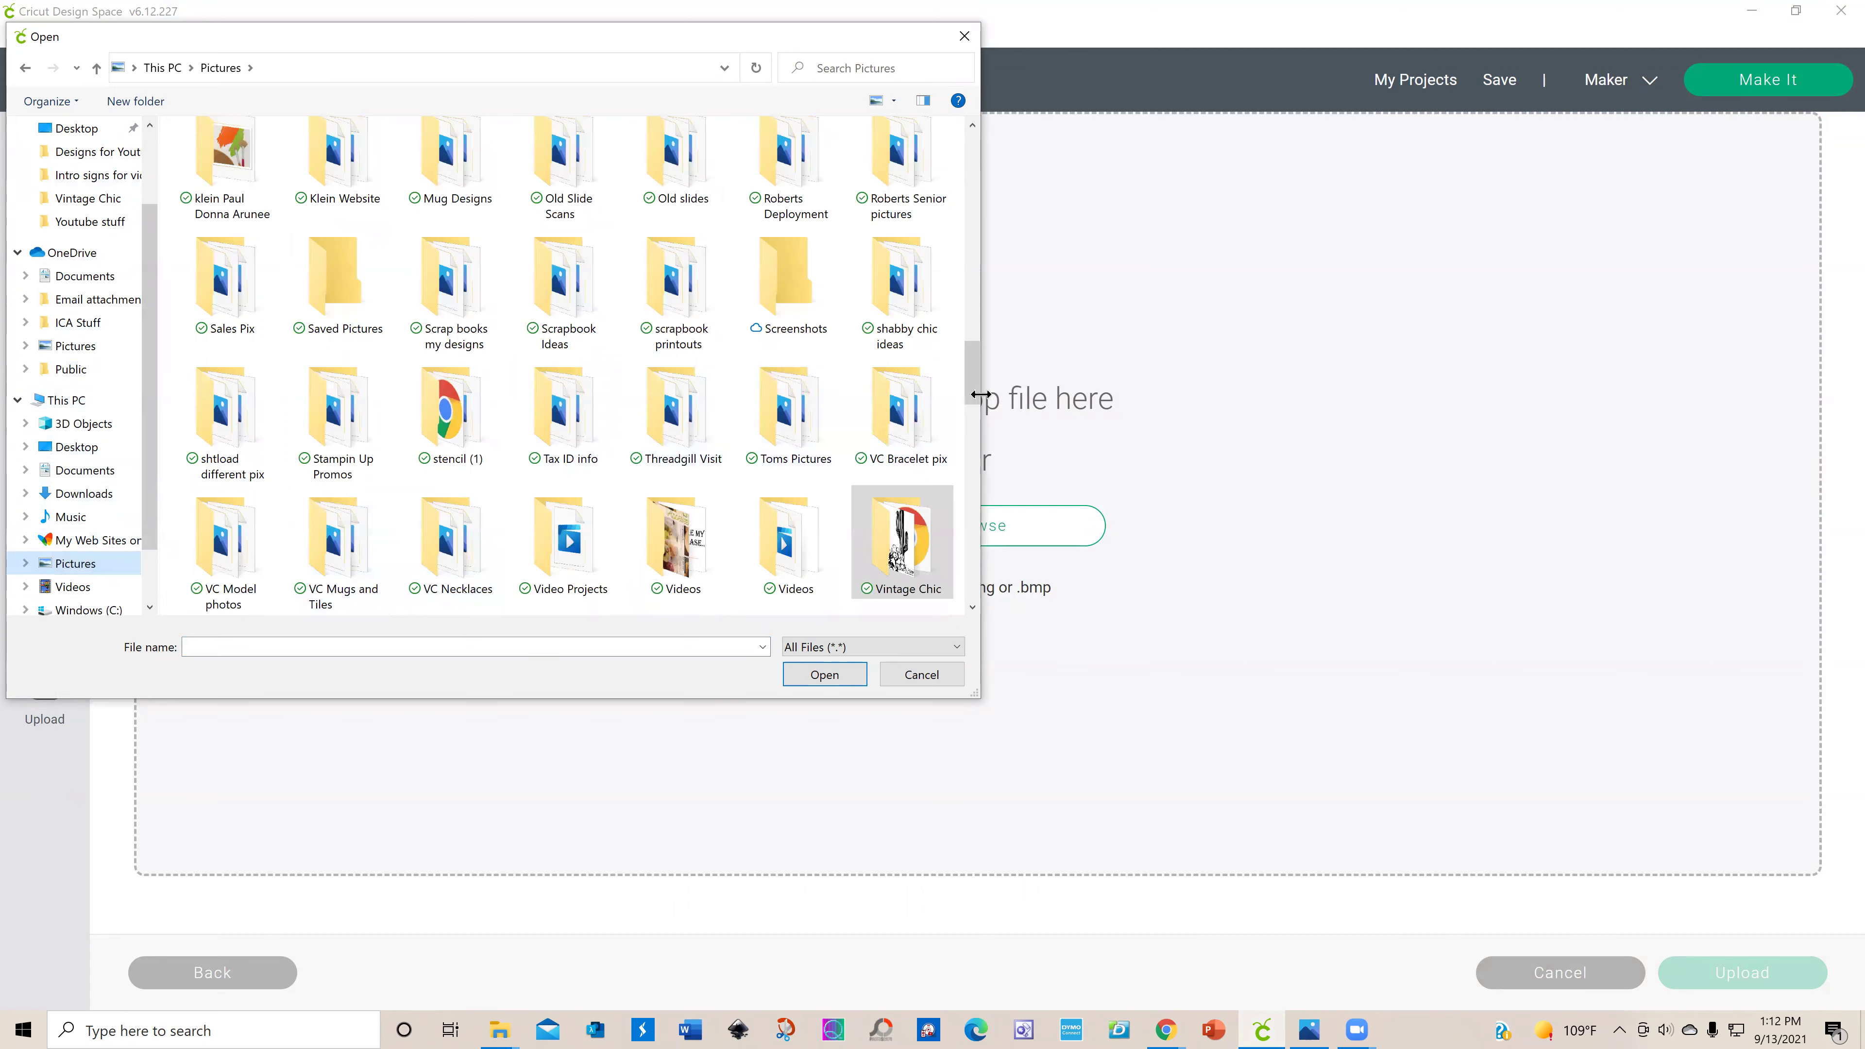
pyautogui.moveTo(970, 404); pyautogui.dragTo(967, 261)
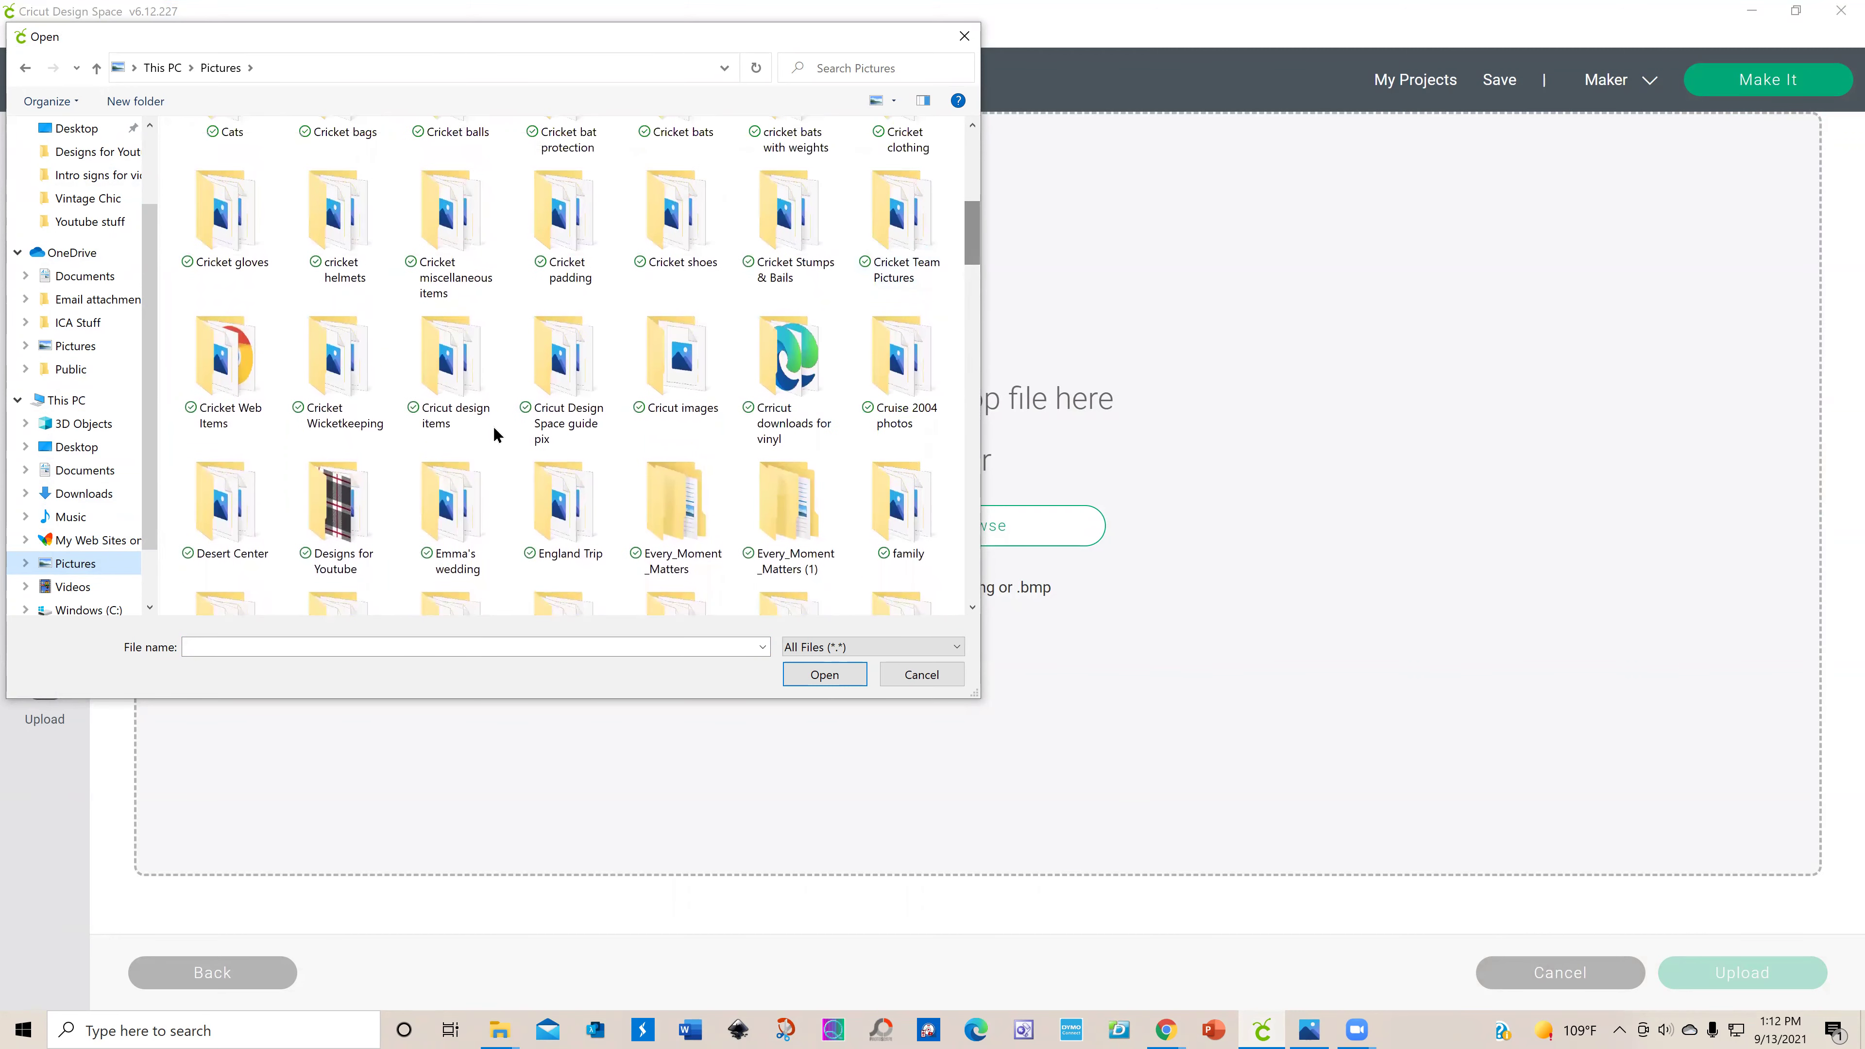
pyautogui.click(821, 677)
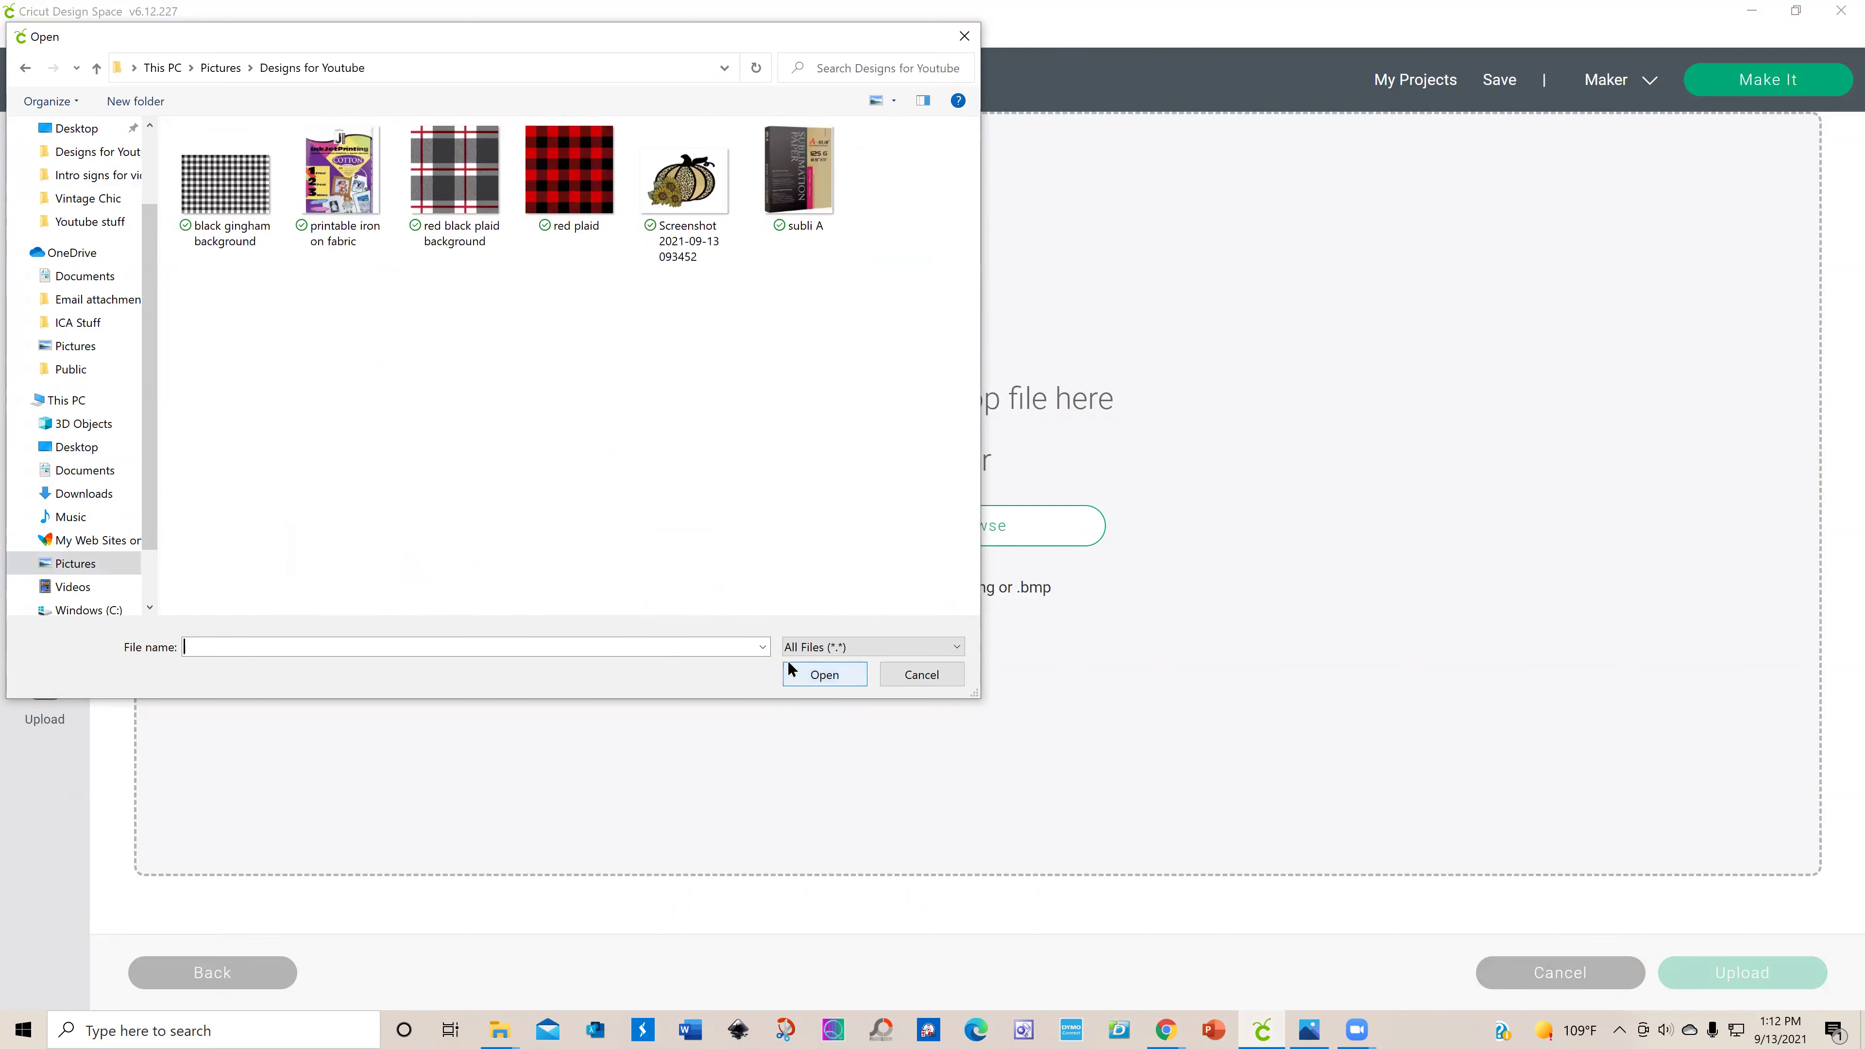
pyautogui.click(578, 189)
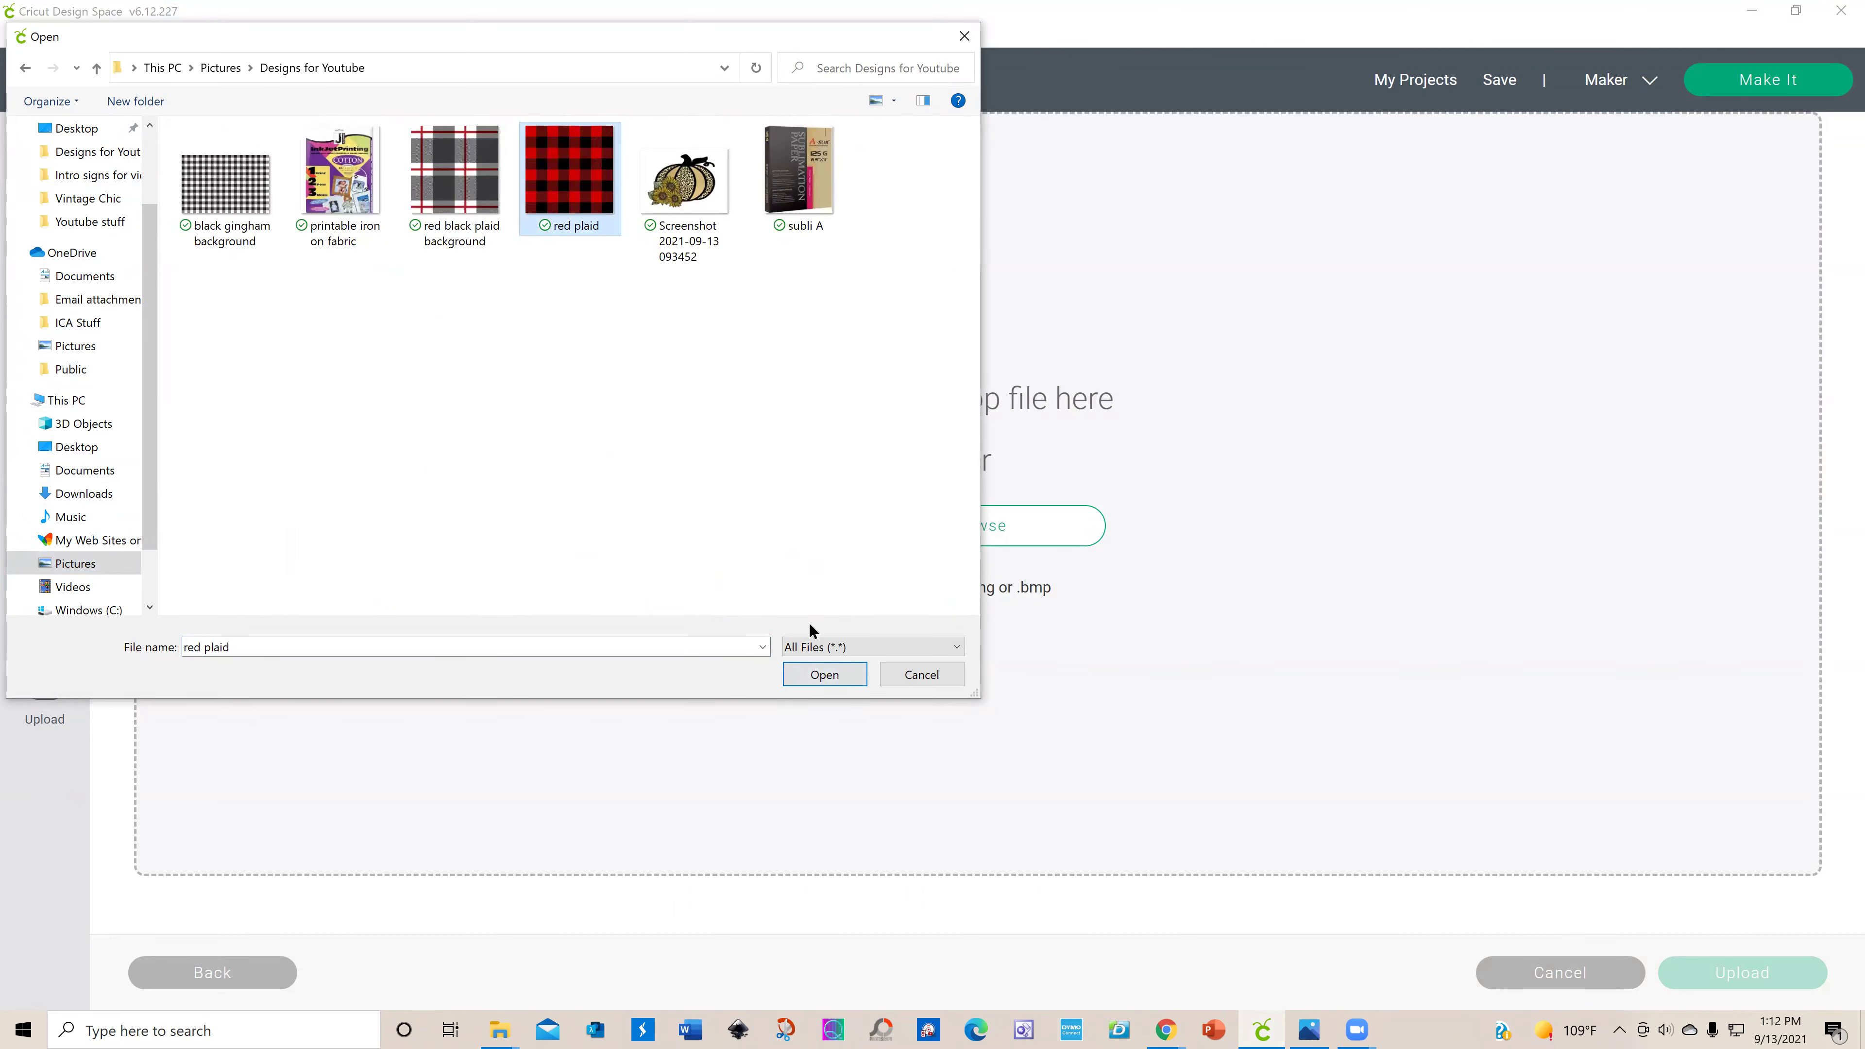
pyautogui.click(827, 672)
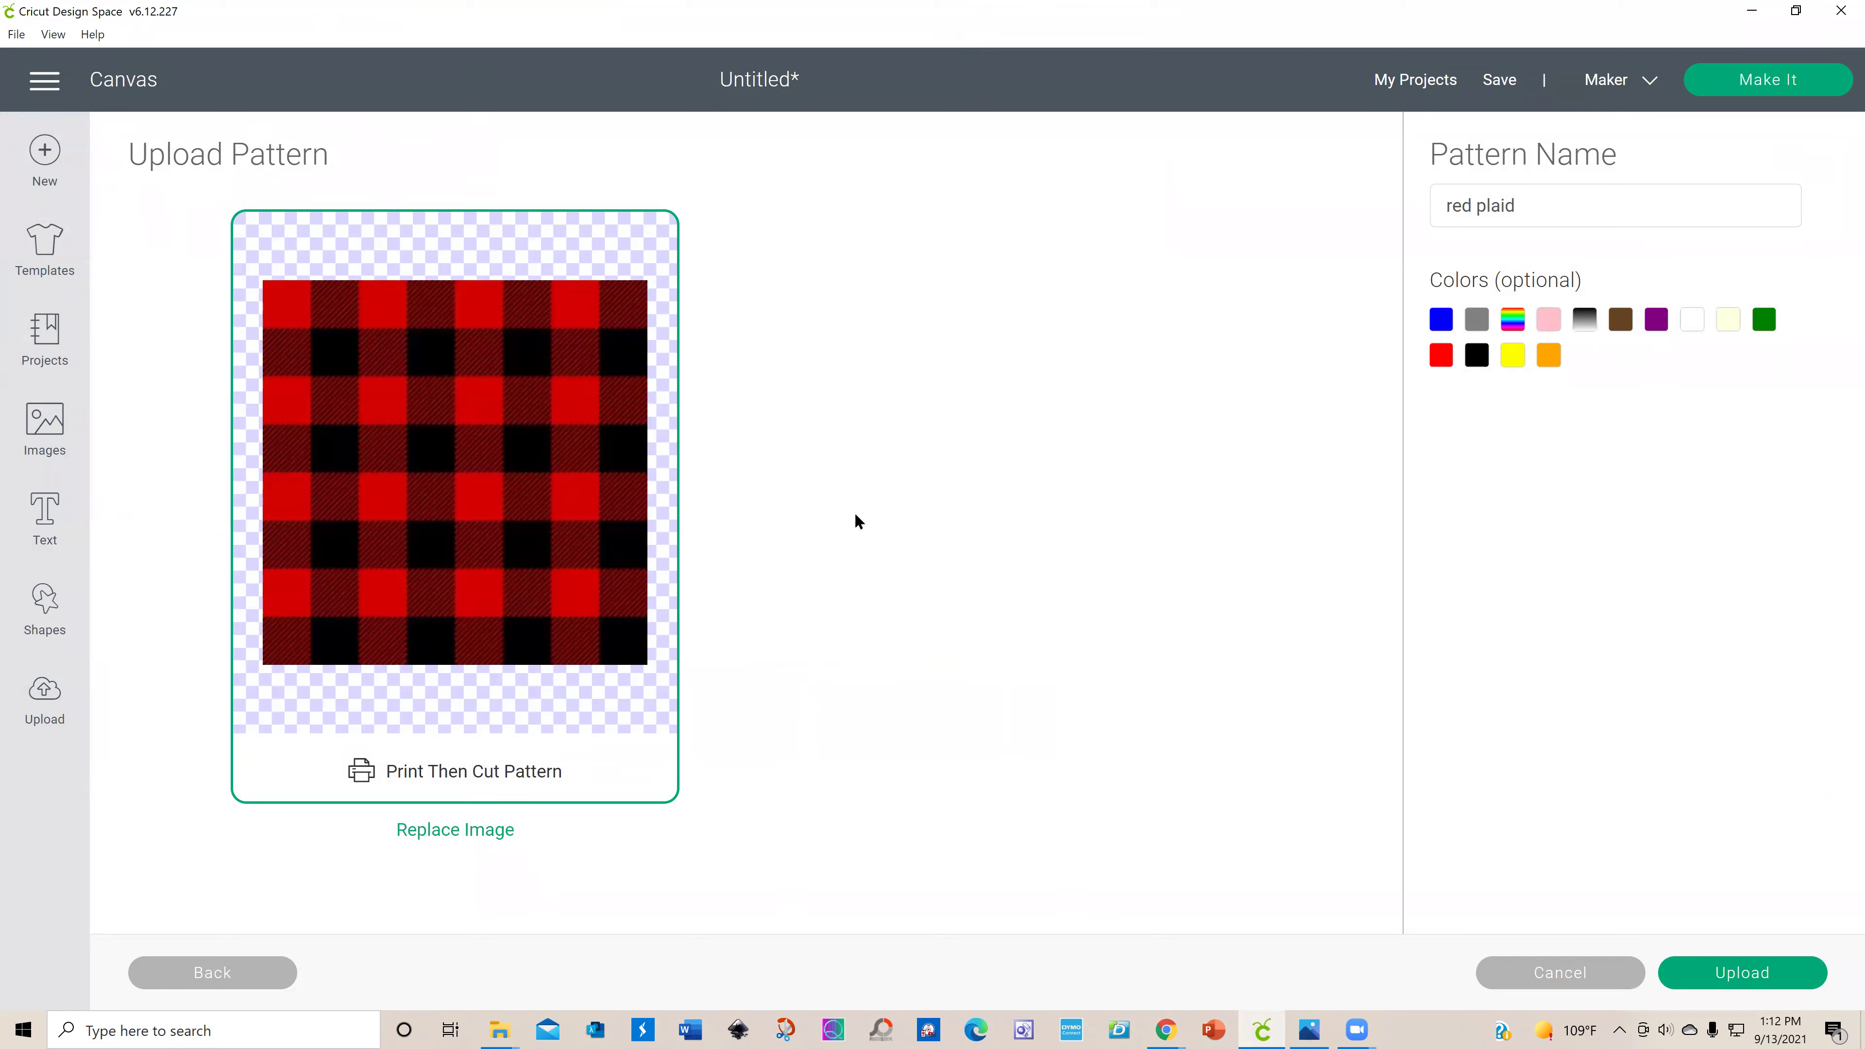
# Step: Tag the red plaid pattern with red, upload it, and return to the canvas
pyautogui.click(1441, 357)
pyautogui.click(1740, 980)
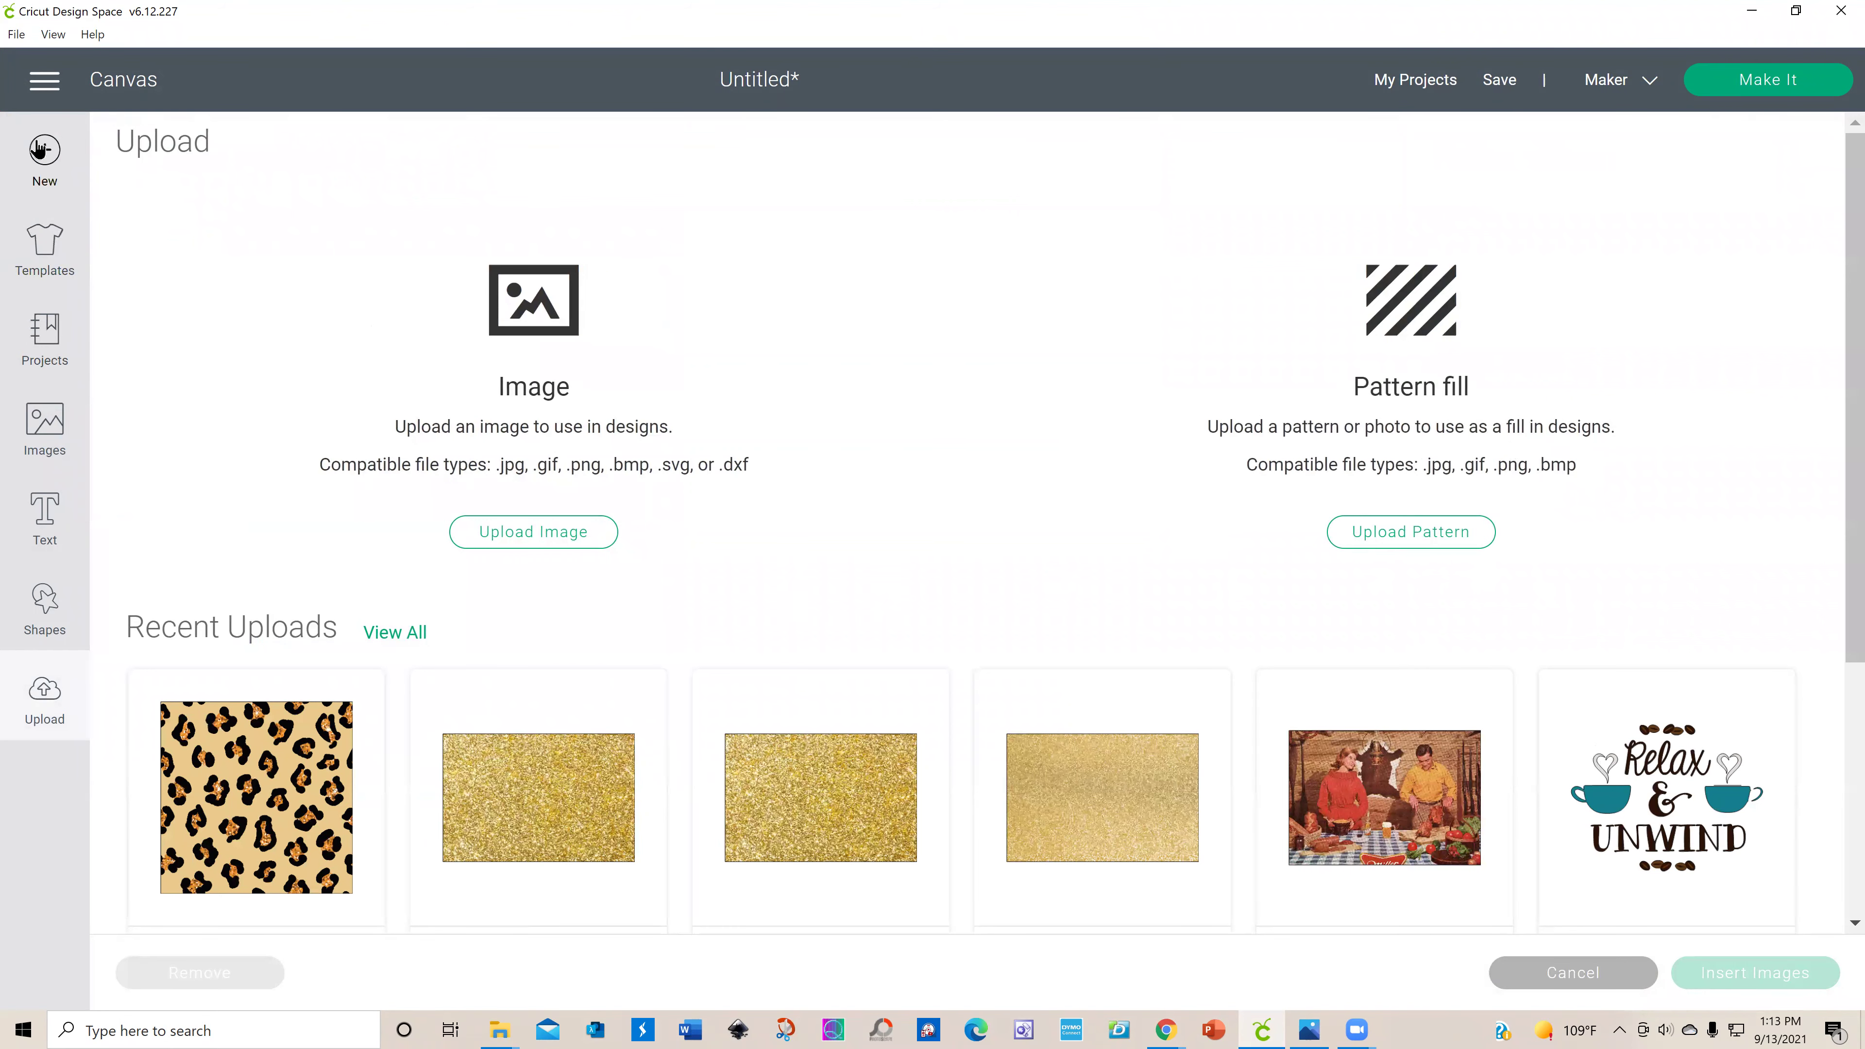
pyautogui.click(39, 86)
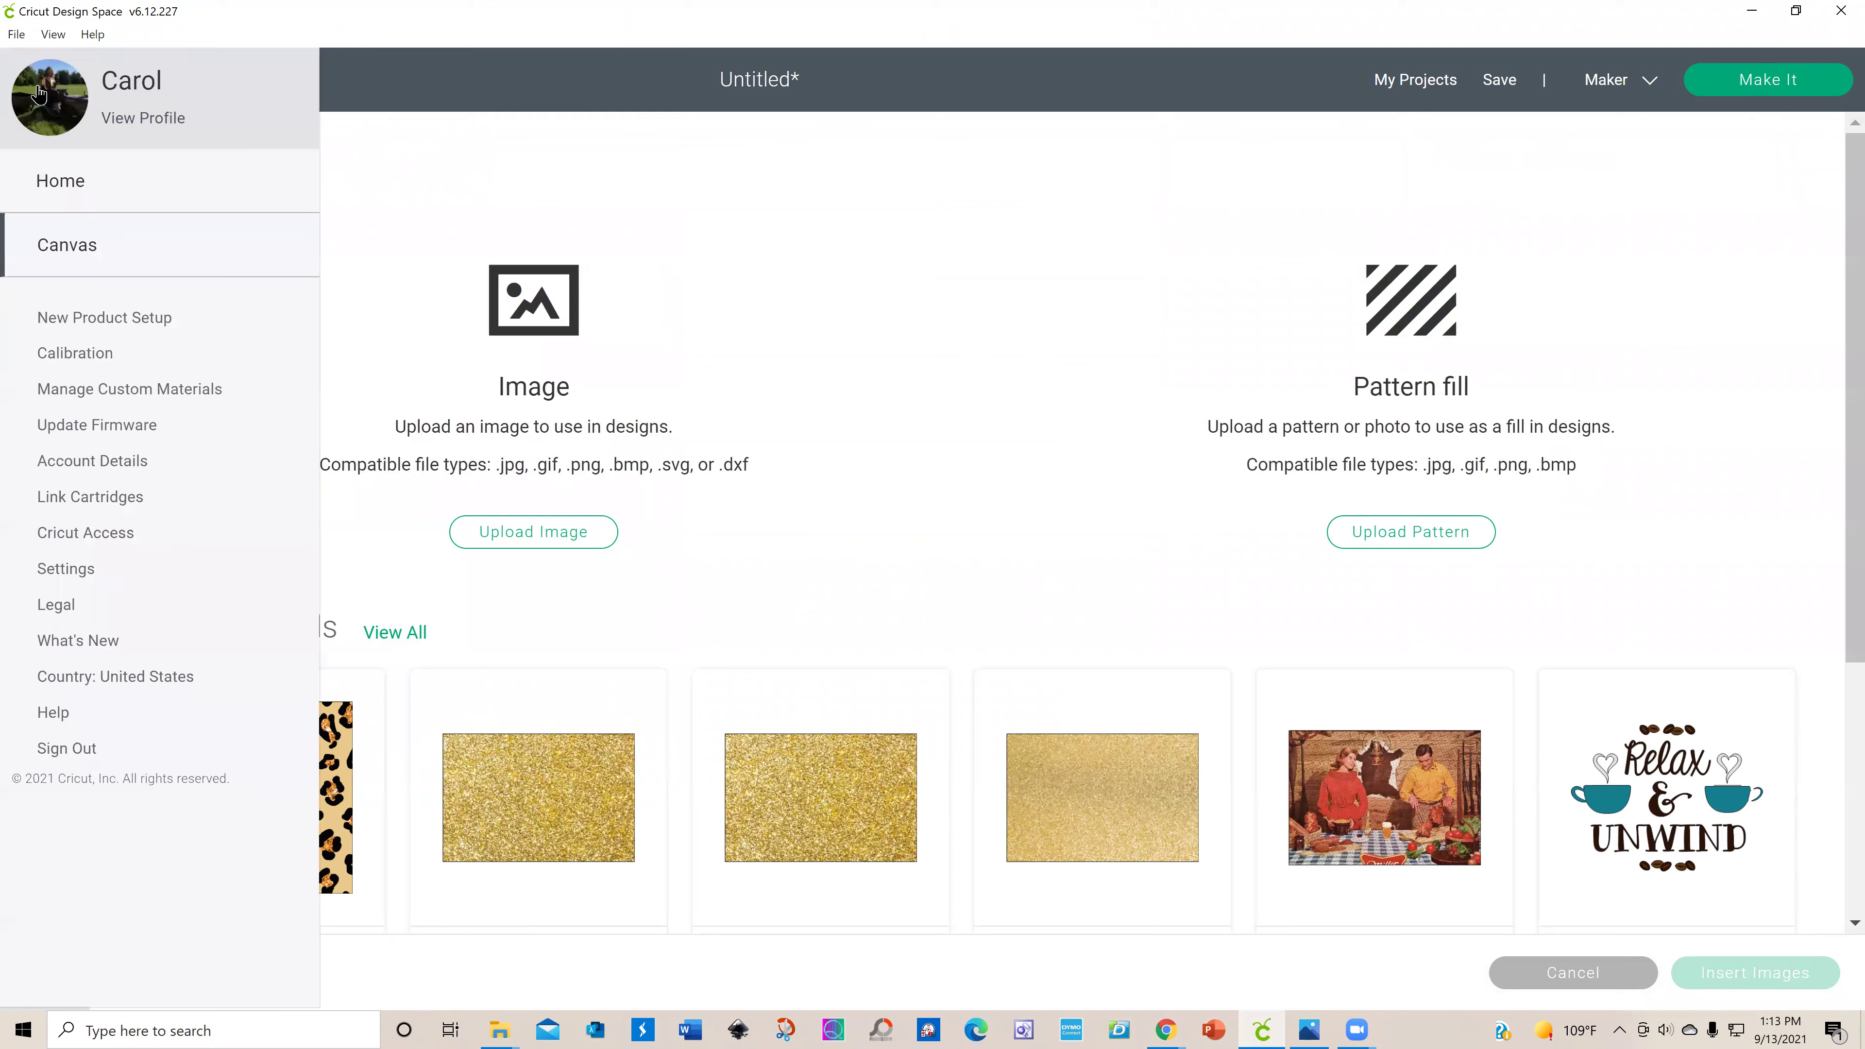
pyautogui.click(90, 253)
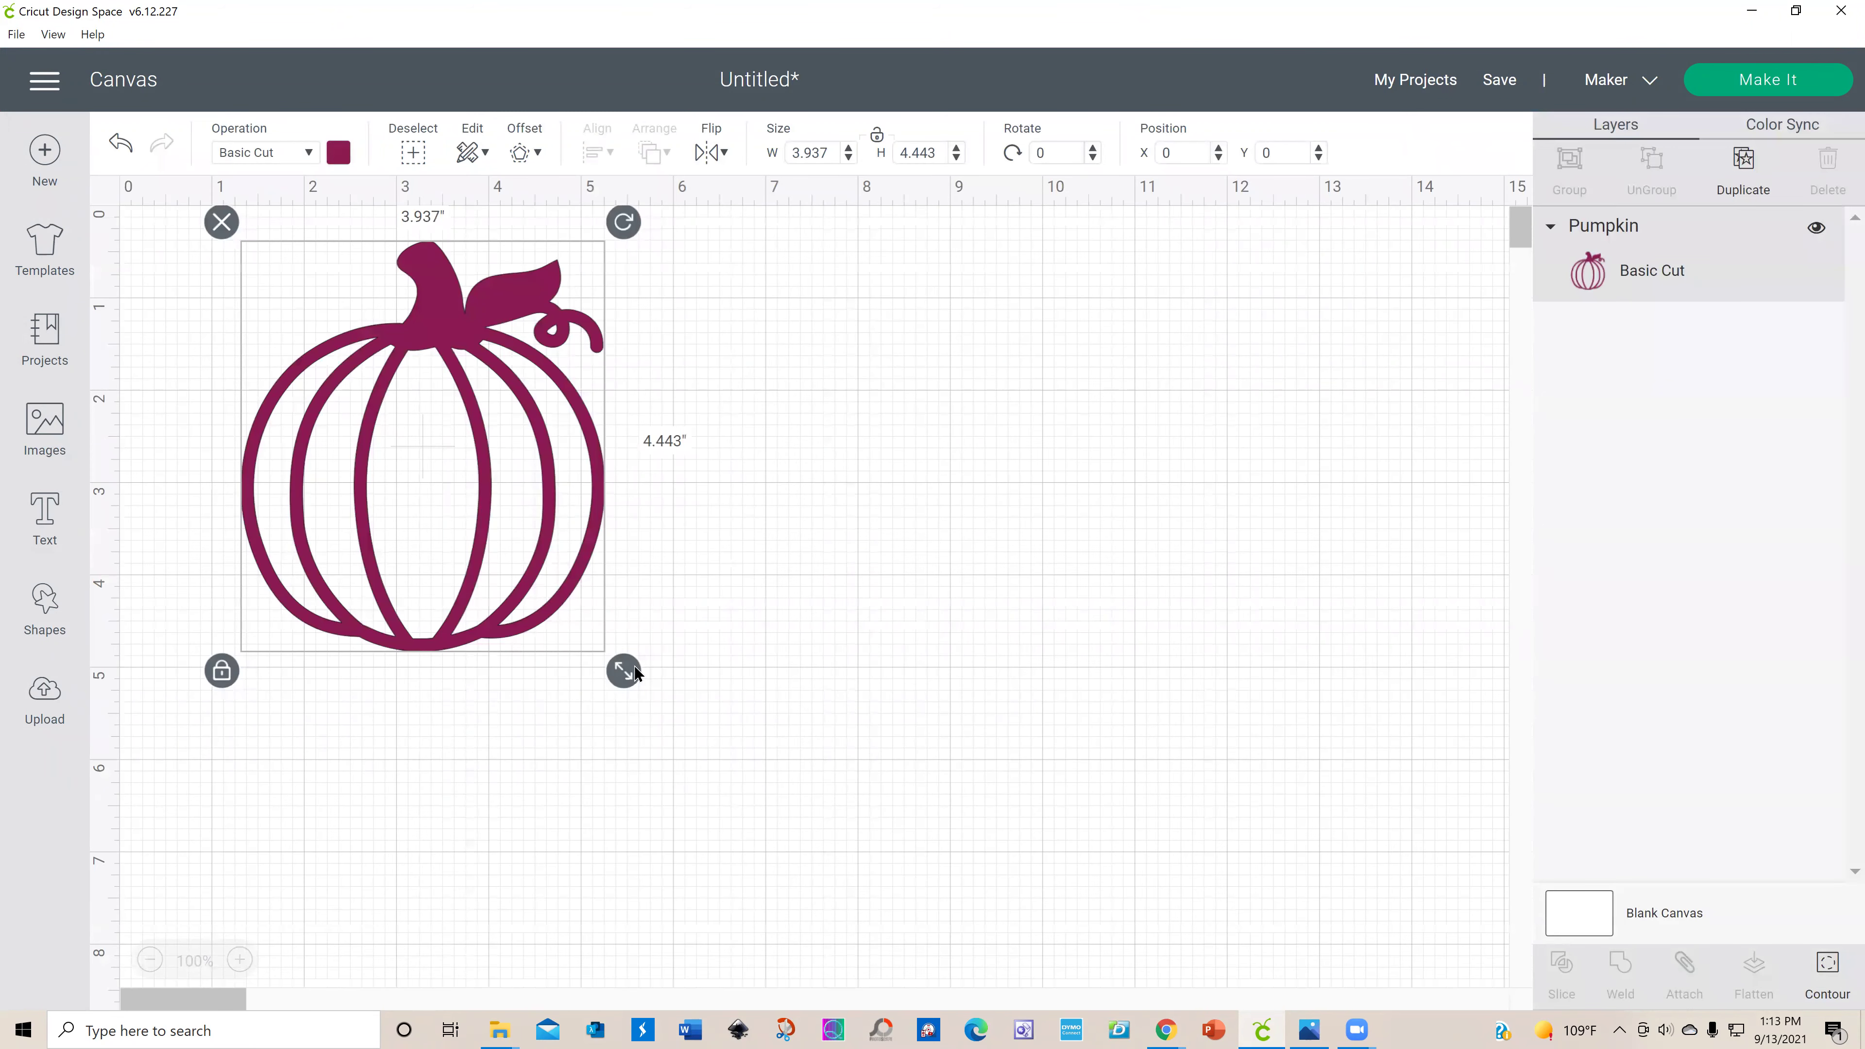
# Step: Enlarge the pumpkin to 4.575 by 5.164 inches and shift it right and down to about X 2.972, Y 1.194
pyautogui.moveTo(635, 673); pyautogui.dragTo(694, 738)
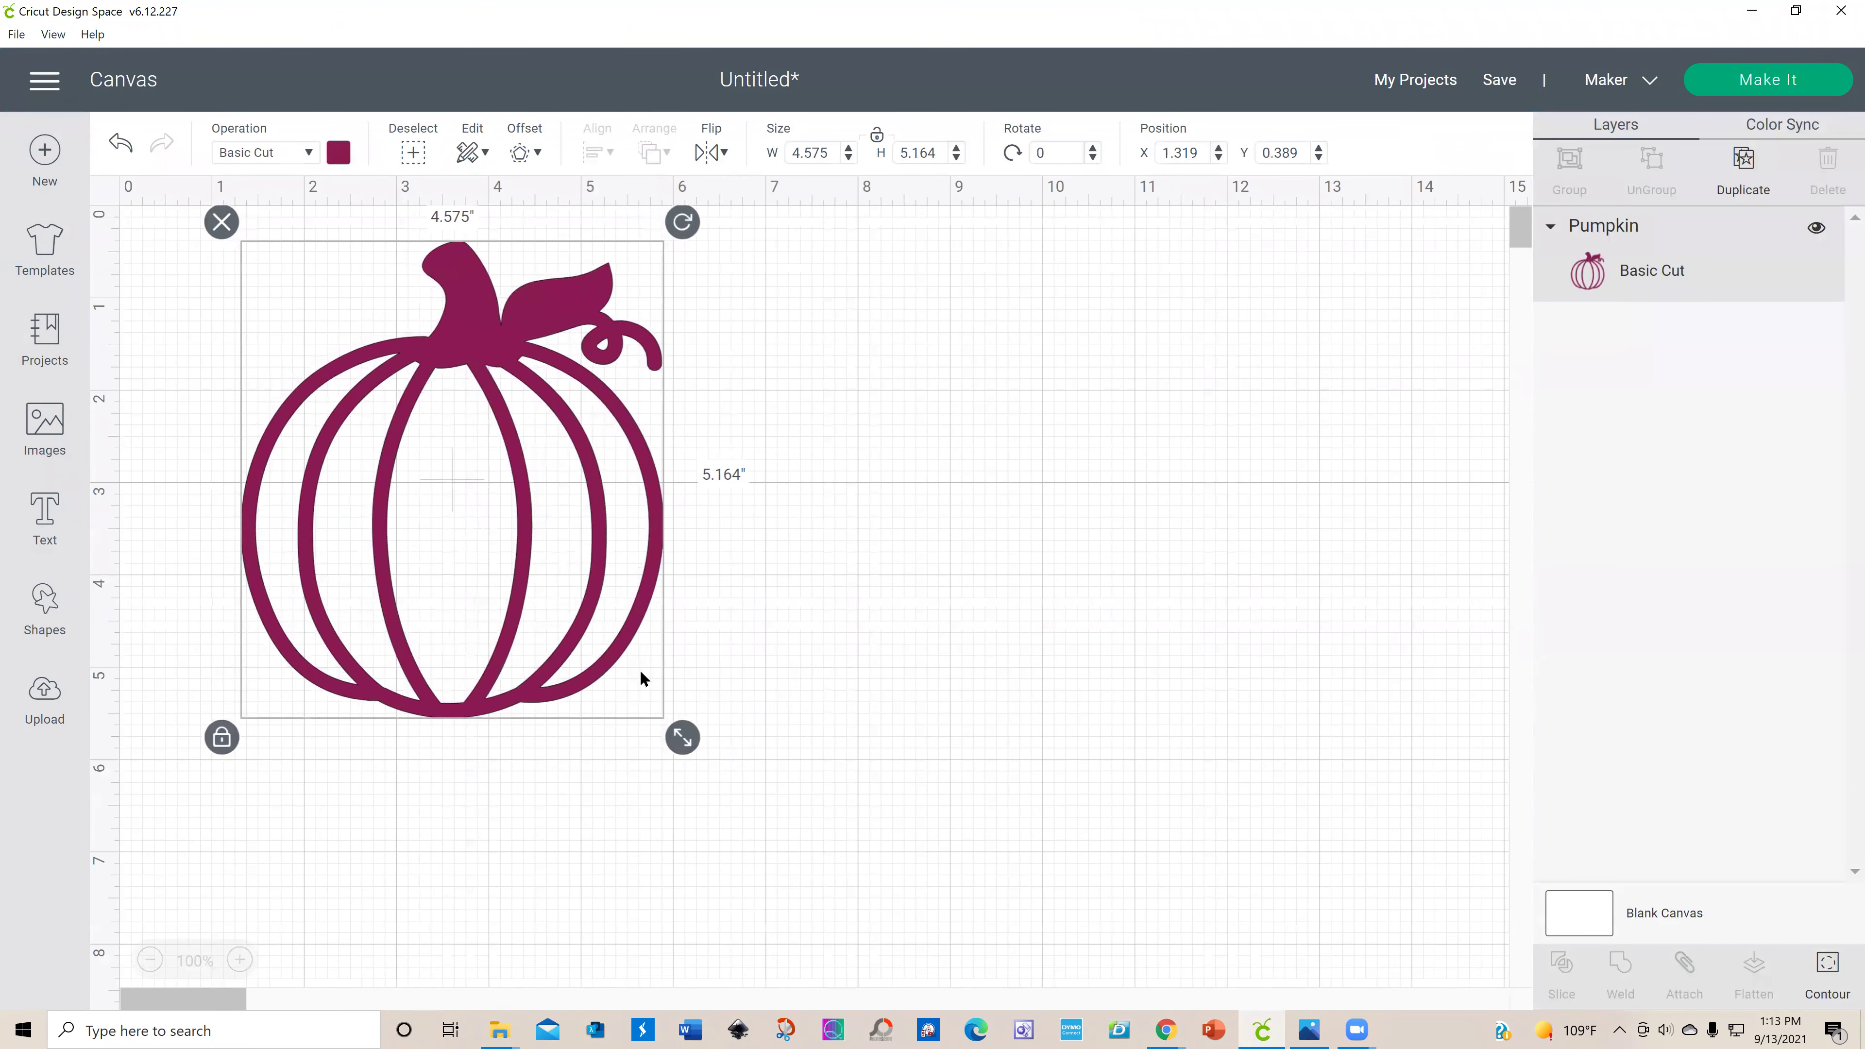
pyautogui.moveTo(488, 702); pyautogui.dragTo(524, 695)
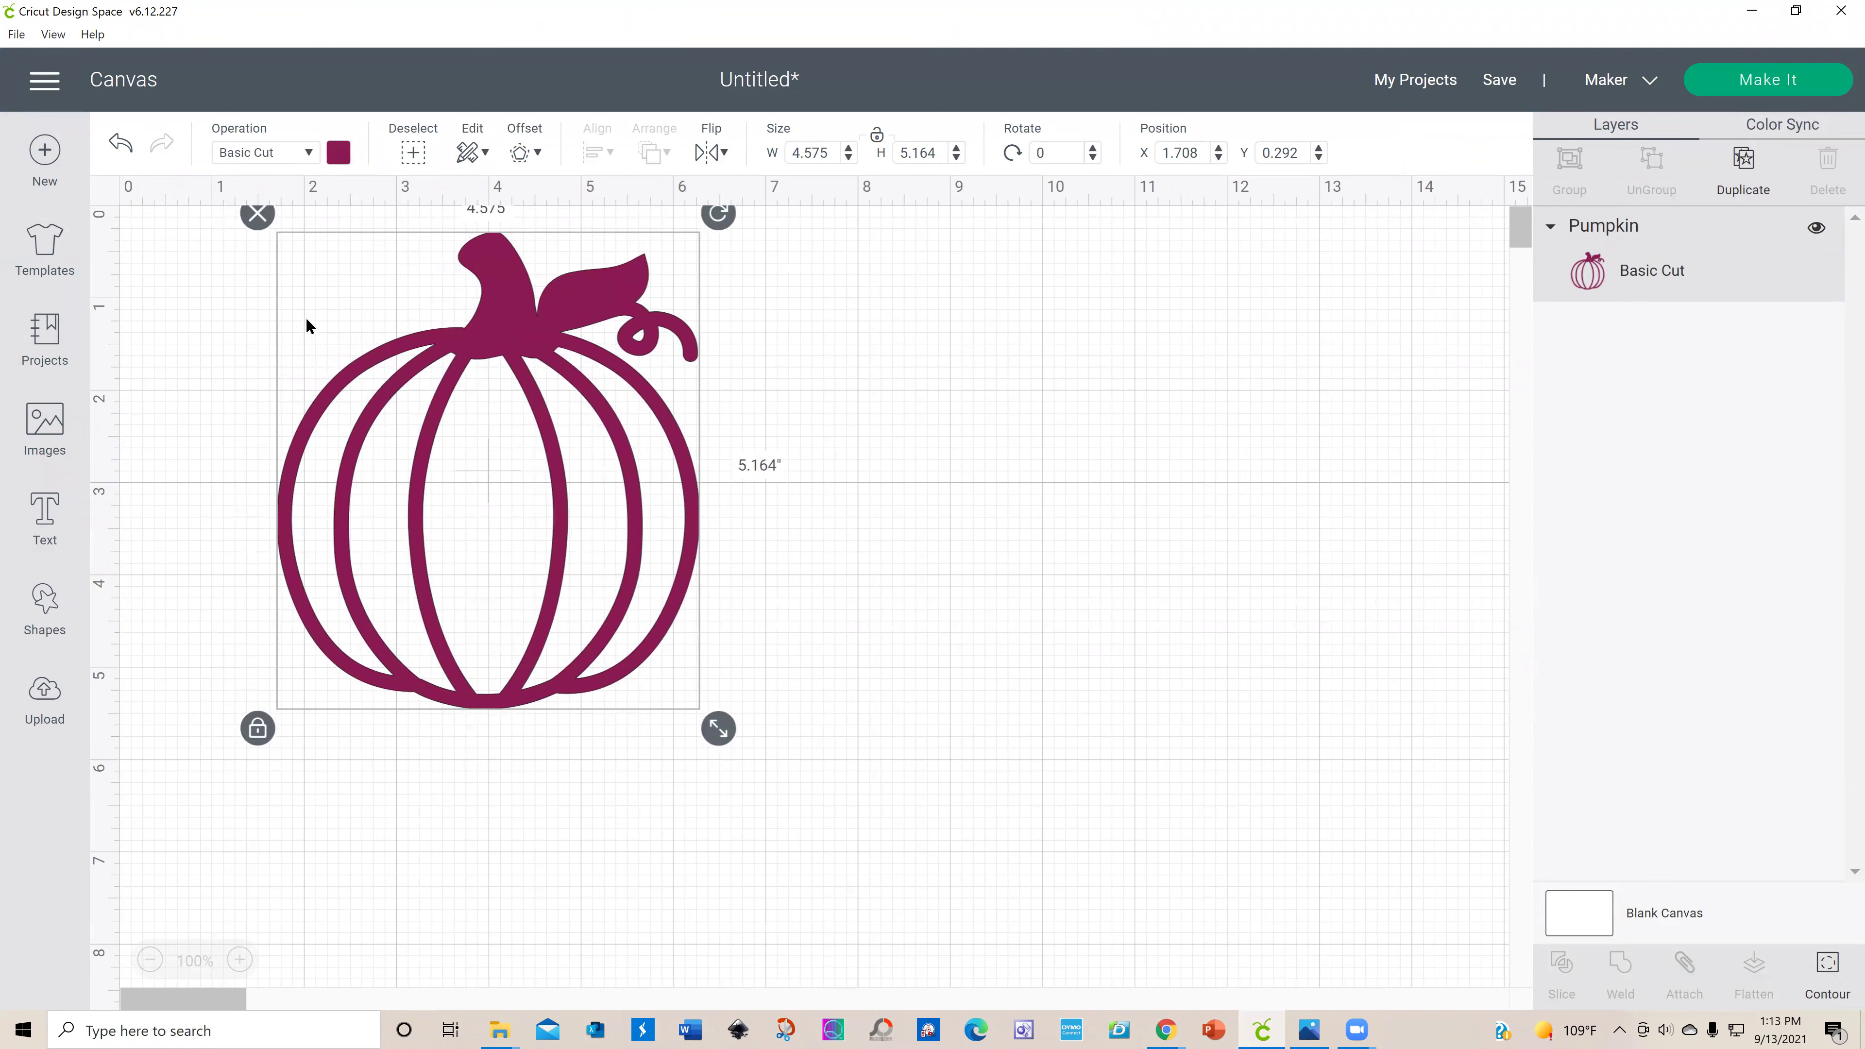
pyautogui.moveTo(552, 503); pyautogui.dragTo(592, 526)
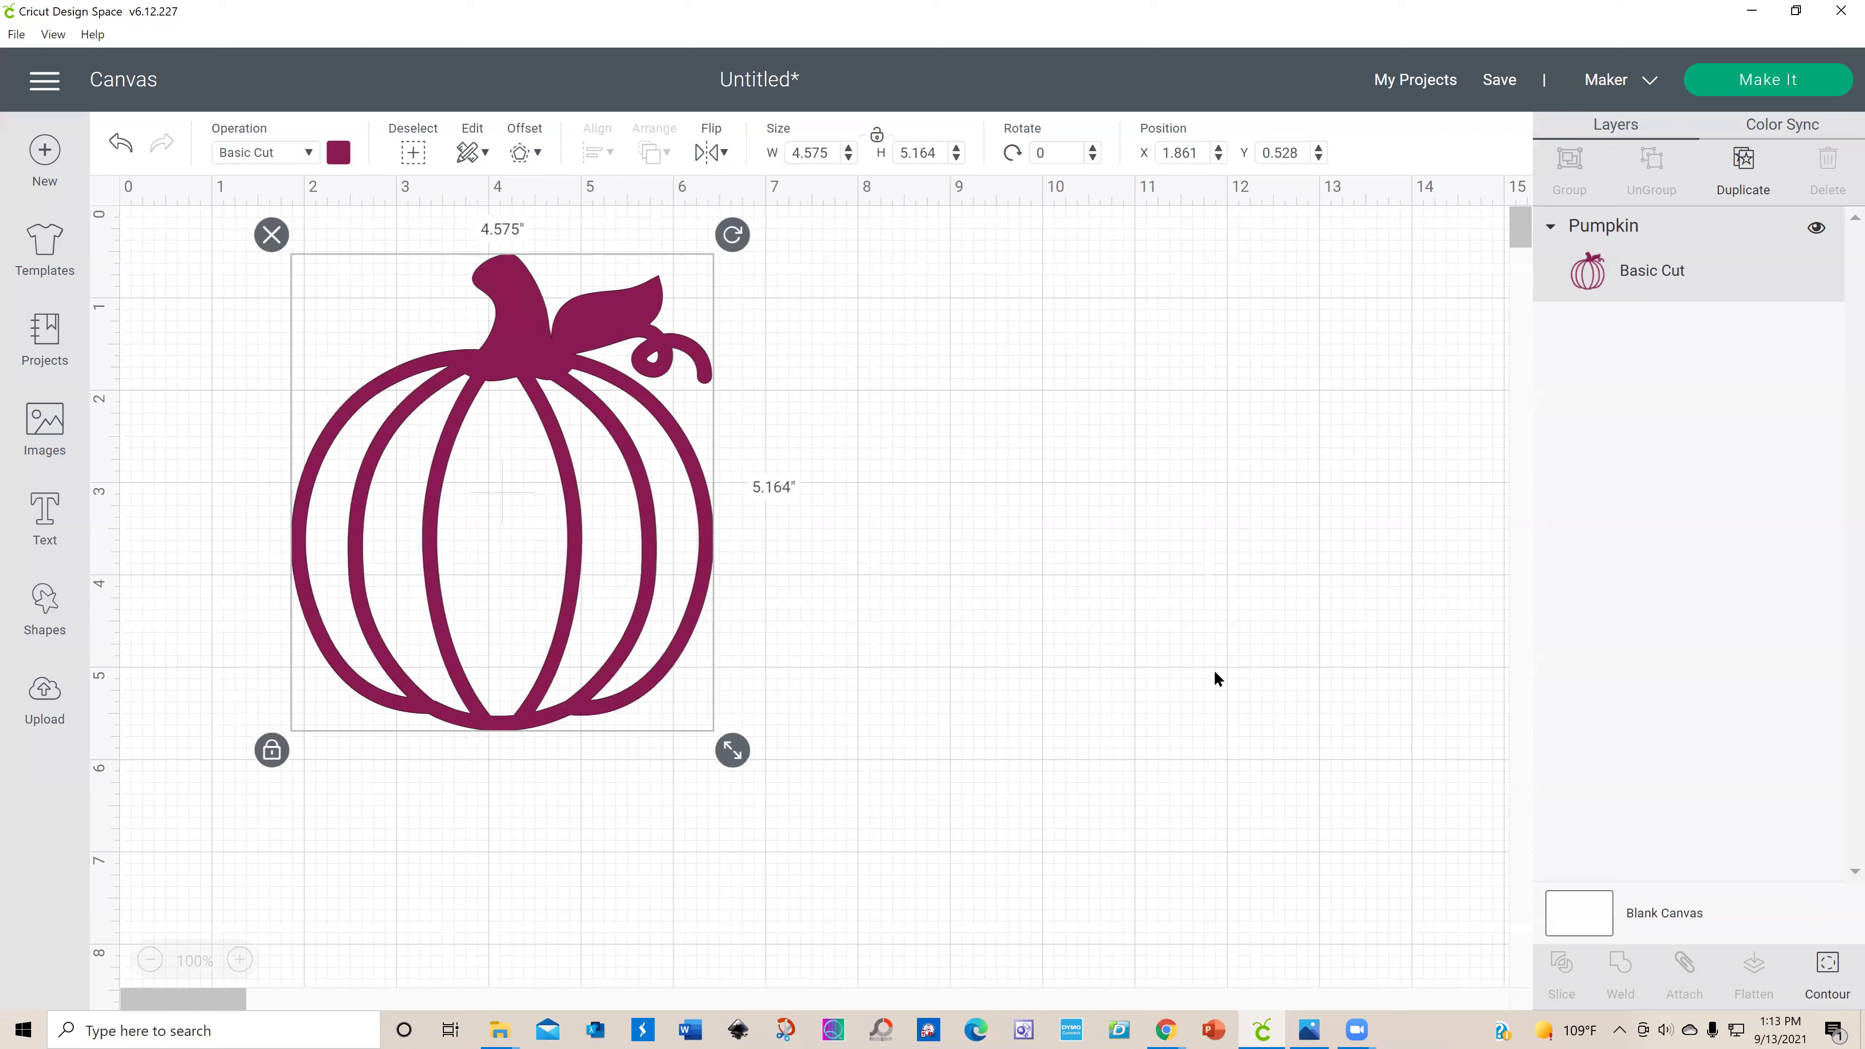
pyautogui.click(1828, 967)
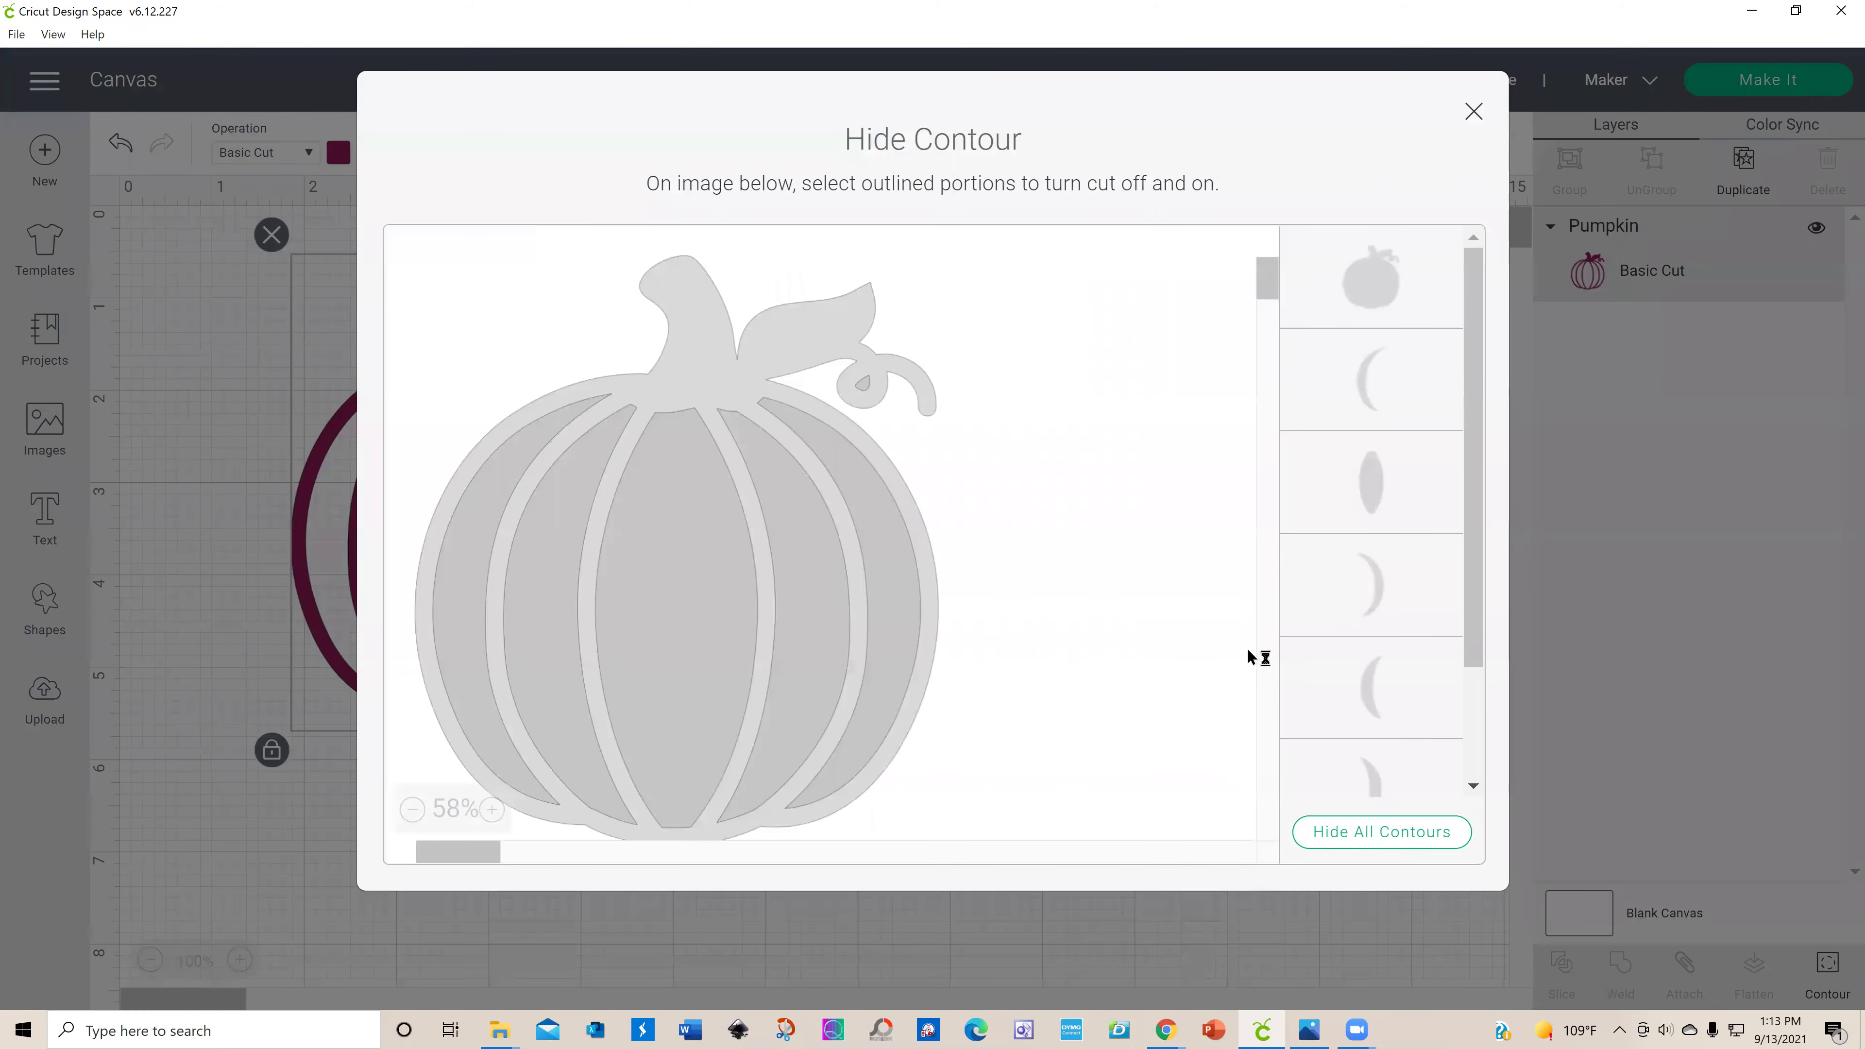
pyautogui.click(1472, 113)
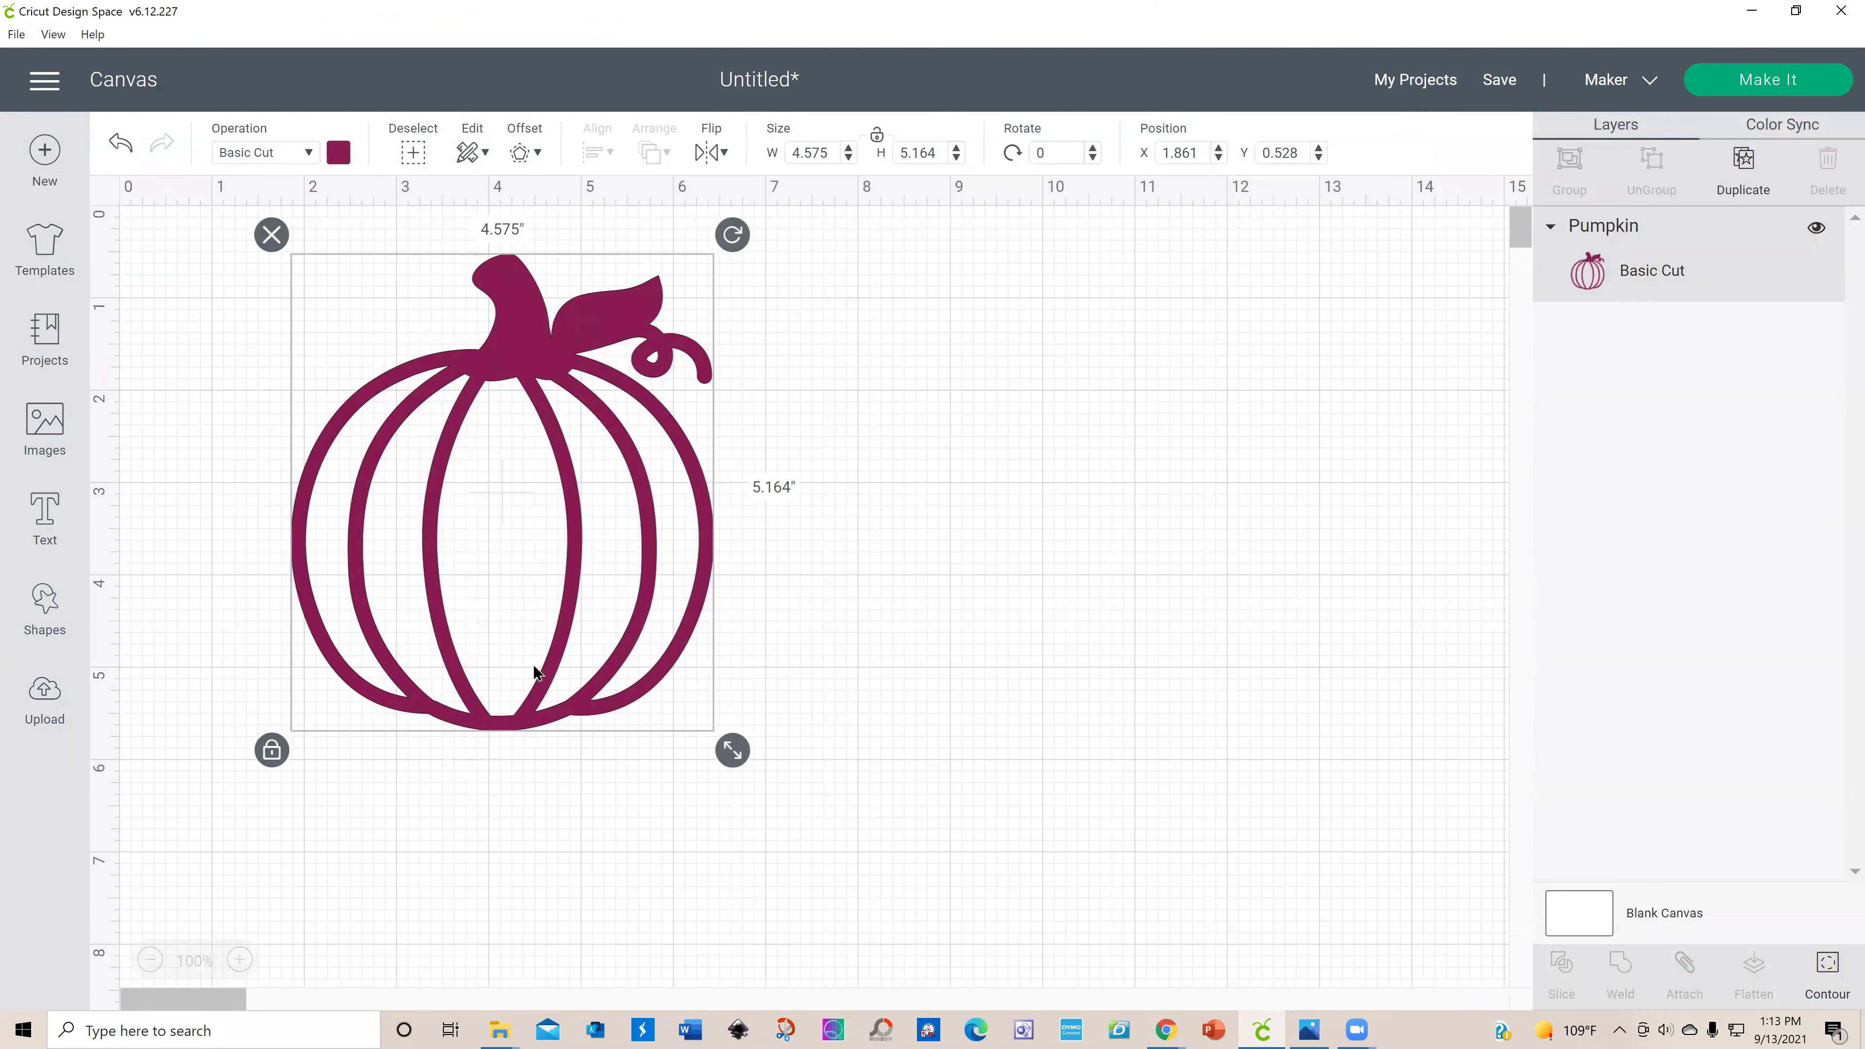
pyautogui.moveTo(537, 672); pyautogui.dragTo(552, 672)
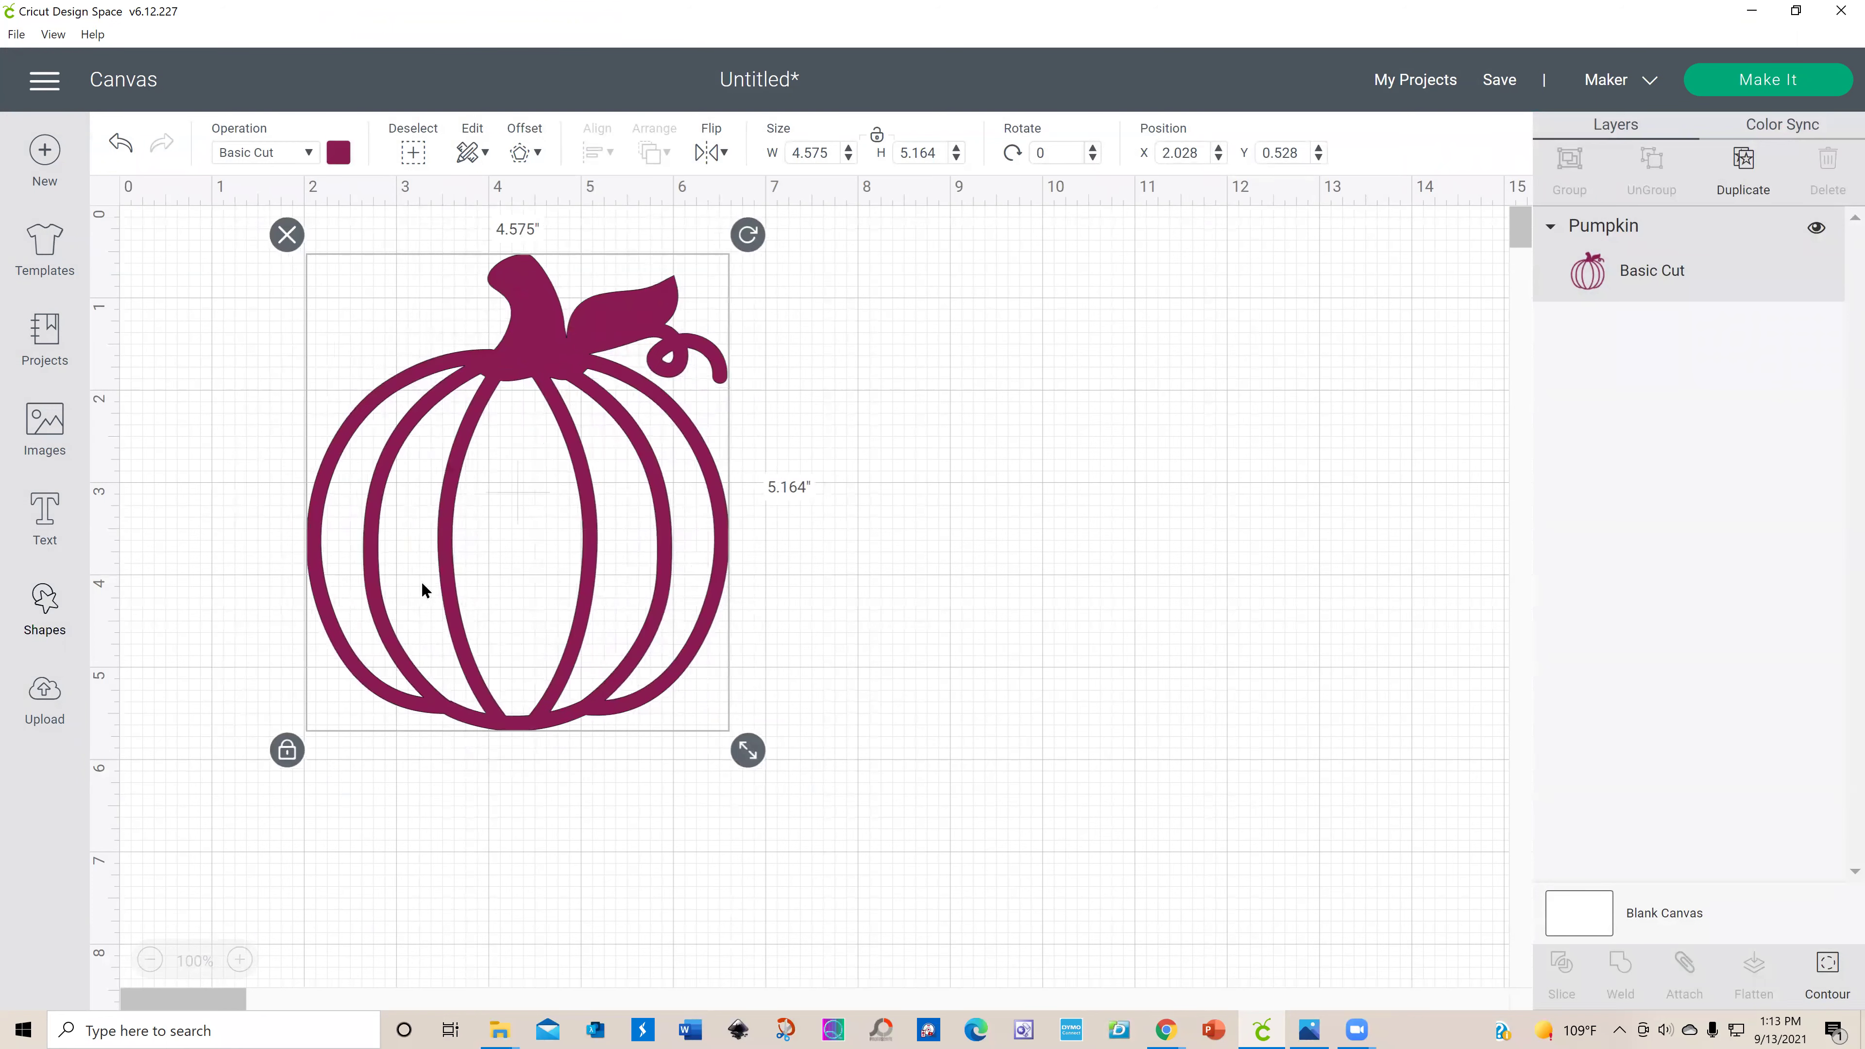
pyautogui.moveTo(480, 623); pyautogui.dragTo(567, 686)
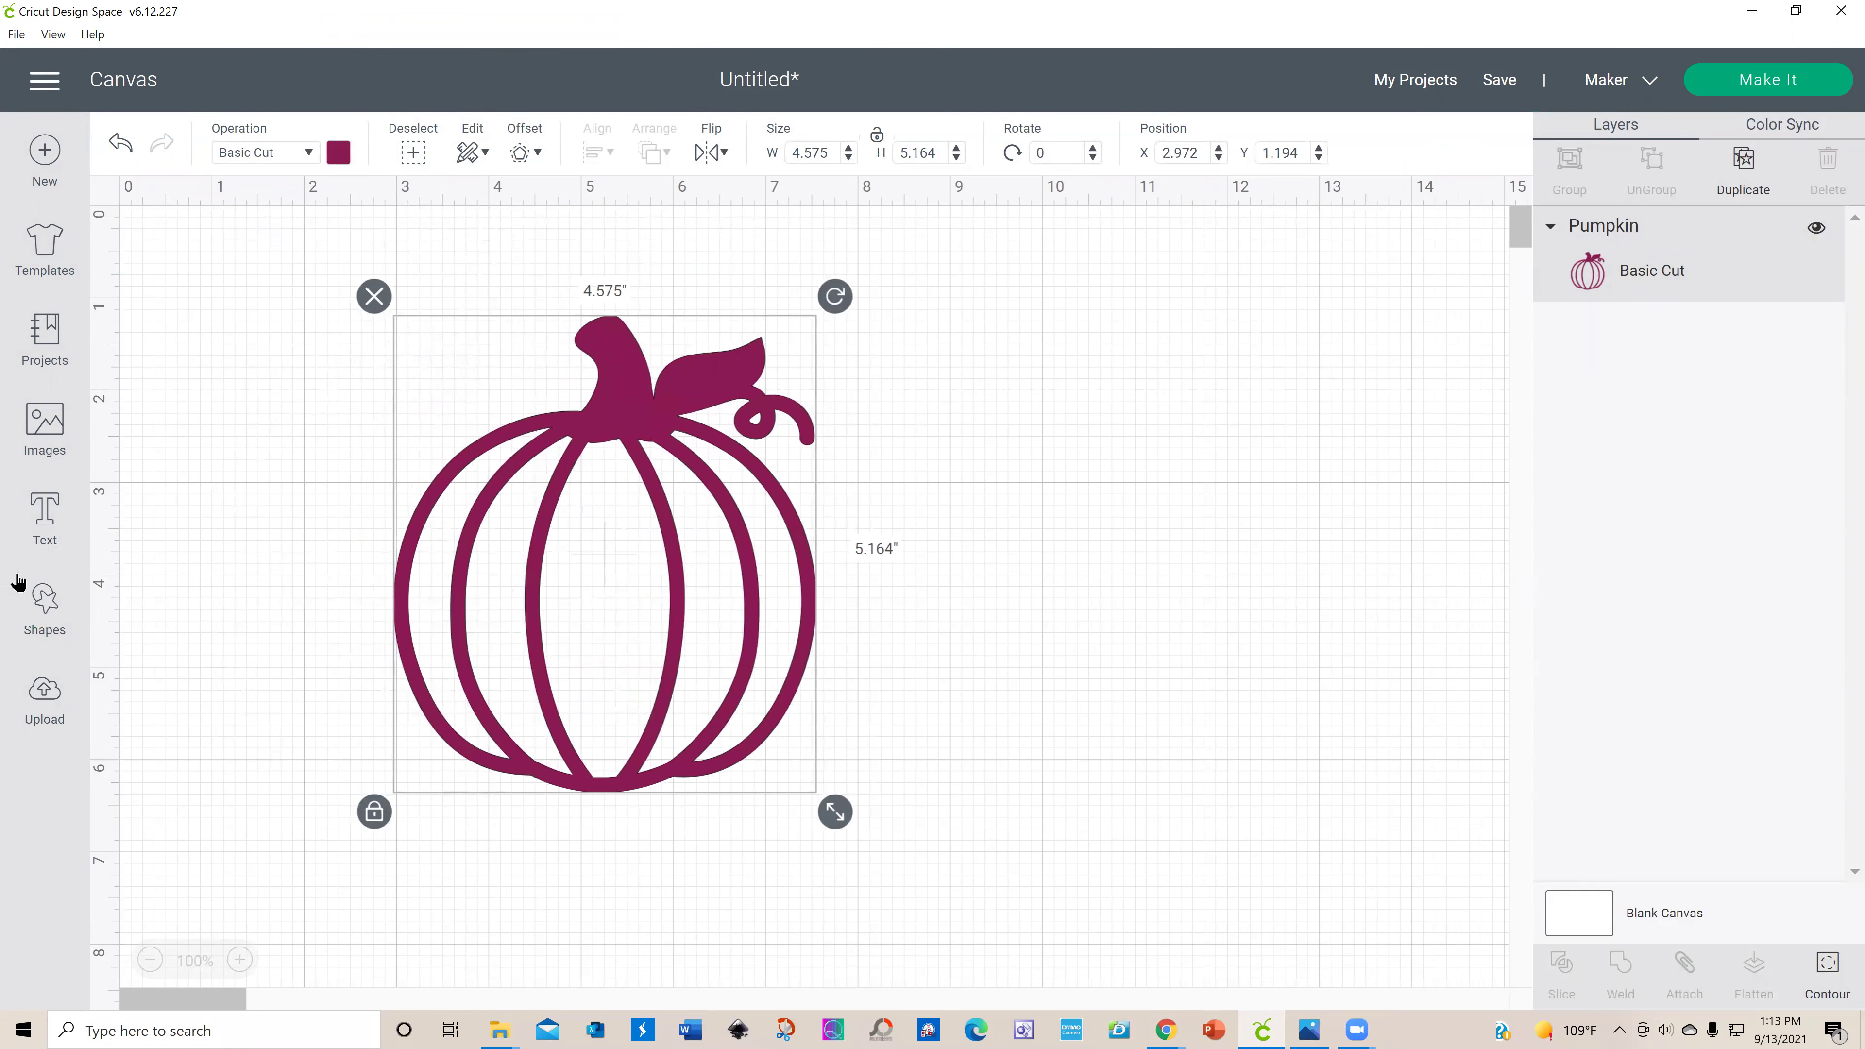
pyautogui.click(45, 601)
# Step: Add a square over the pumpkin, enlarge it, and send it behind the pumpkin
pyautogui.click(144, 383)
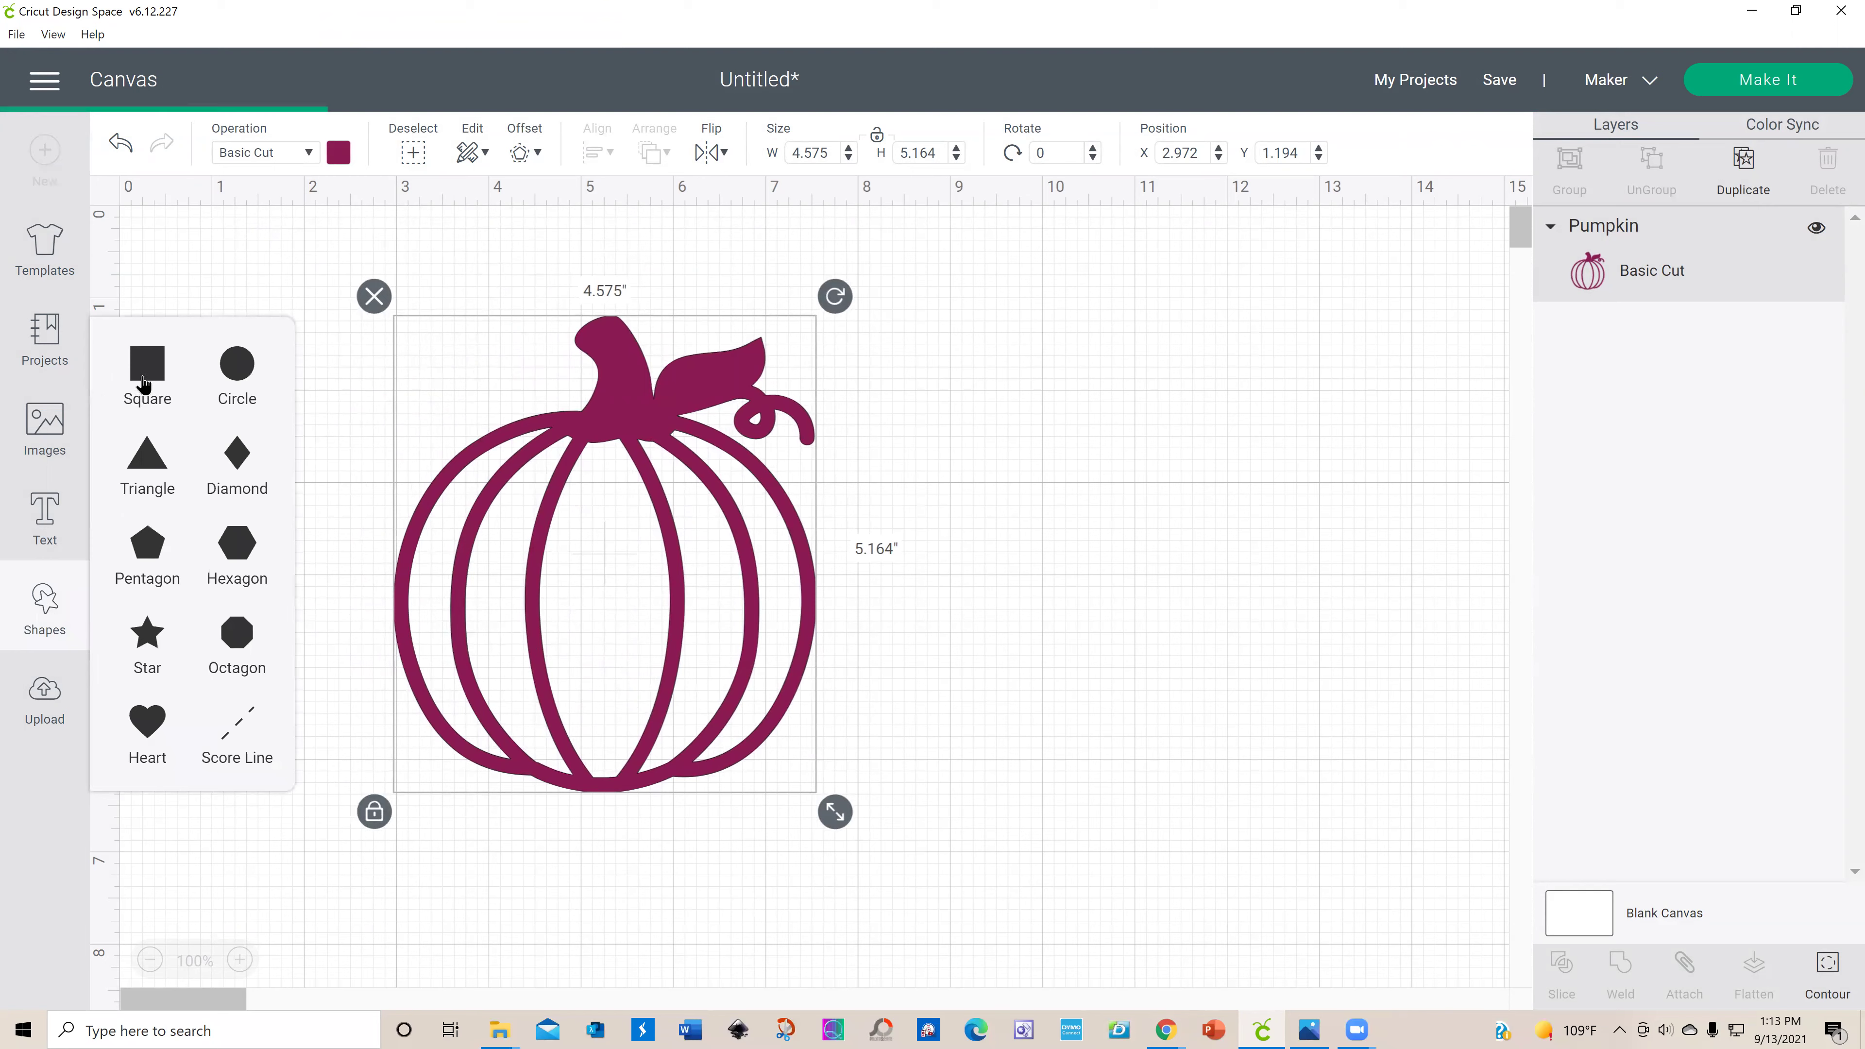
pyautogui.moveTo(354, 450); pyautogui.dragTo(454, 479)
pyautogui.moveTo(572, 588); pyautogui.dragTo(924, 771)
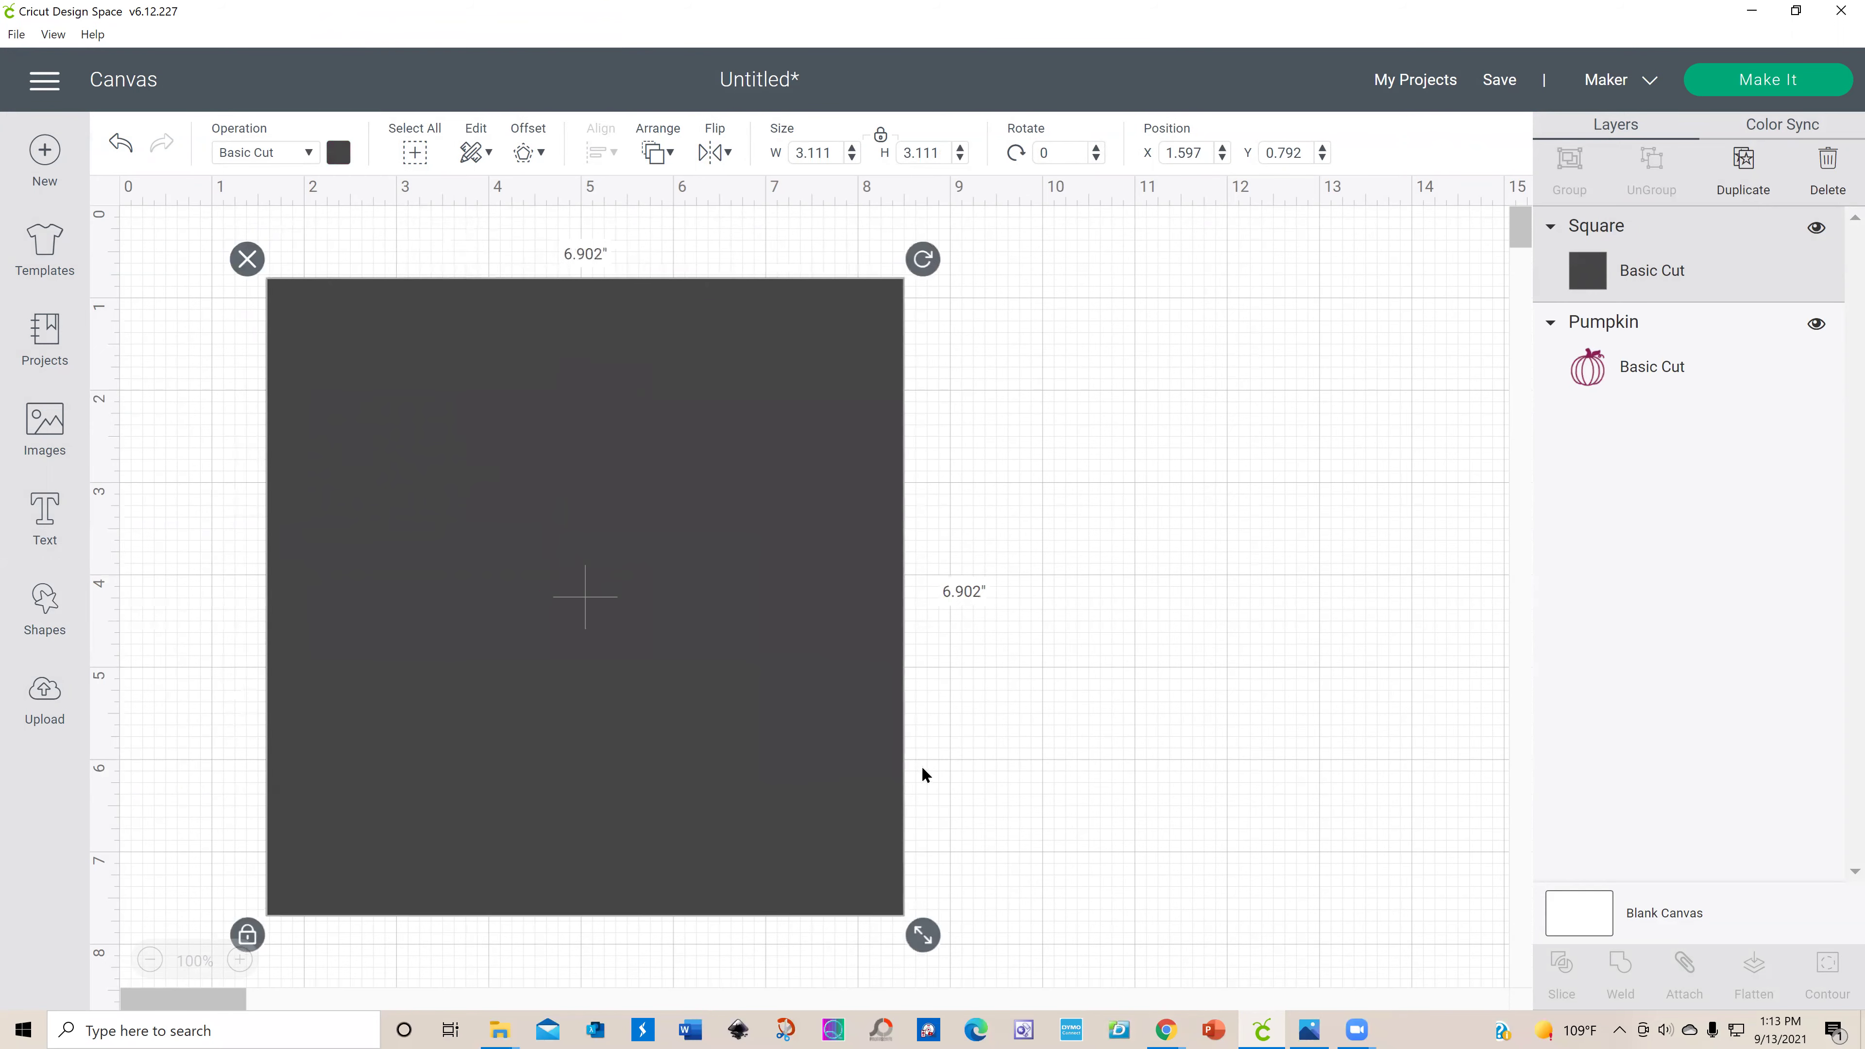
pyautogui.click(677, 159)
pyautogui.click(729, 232)
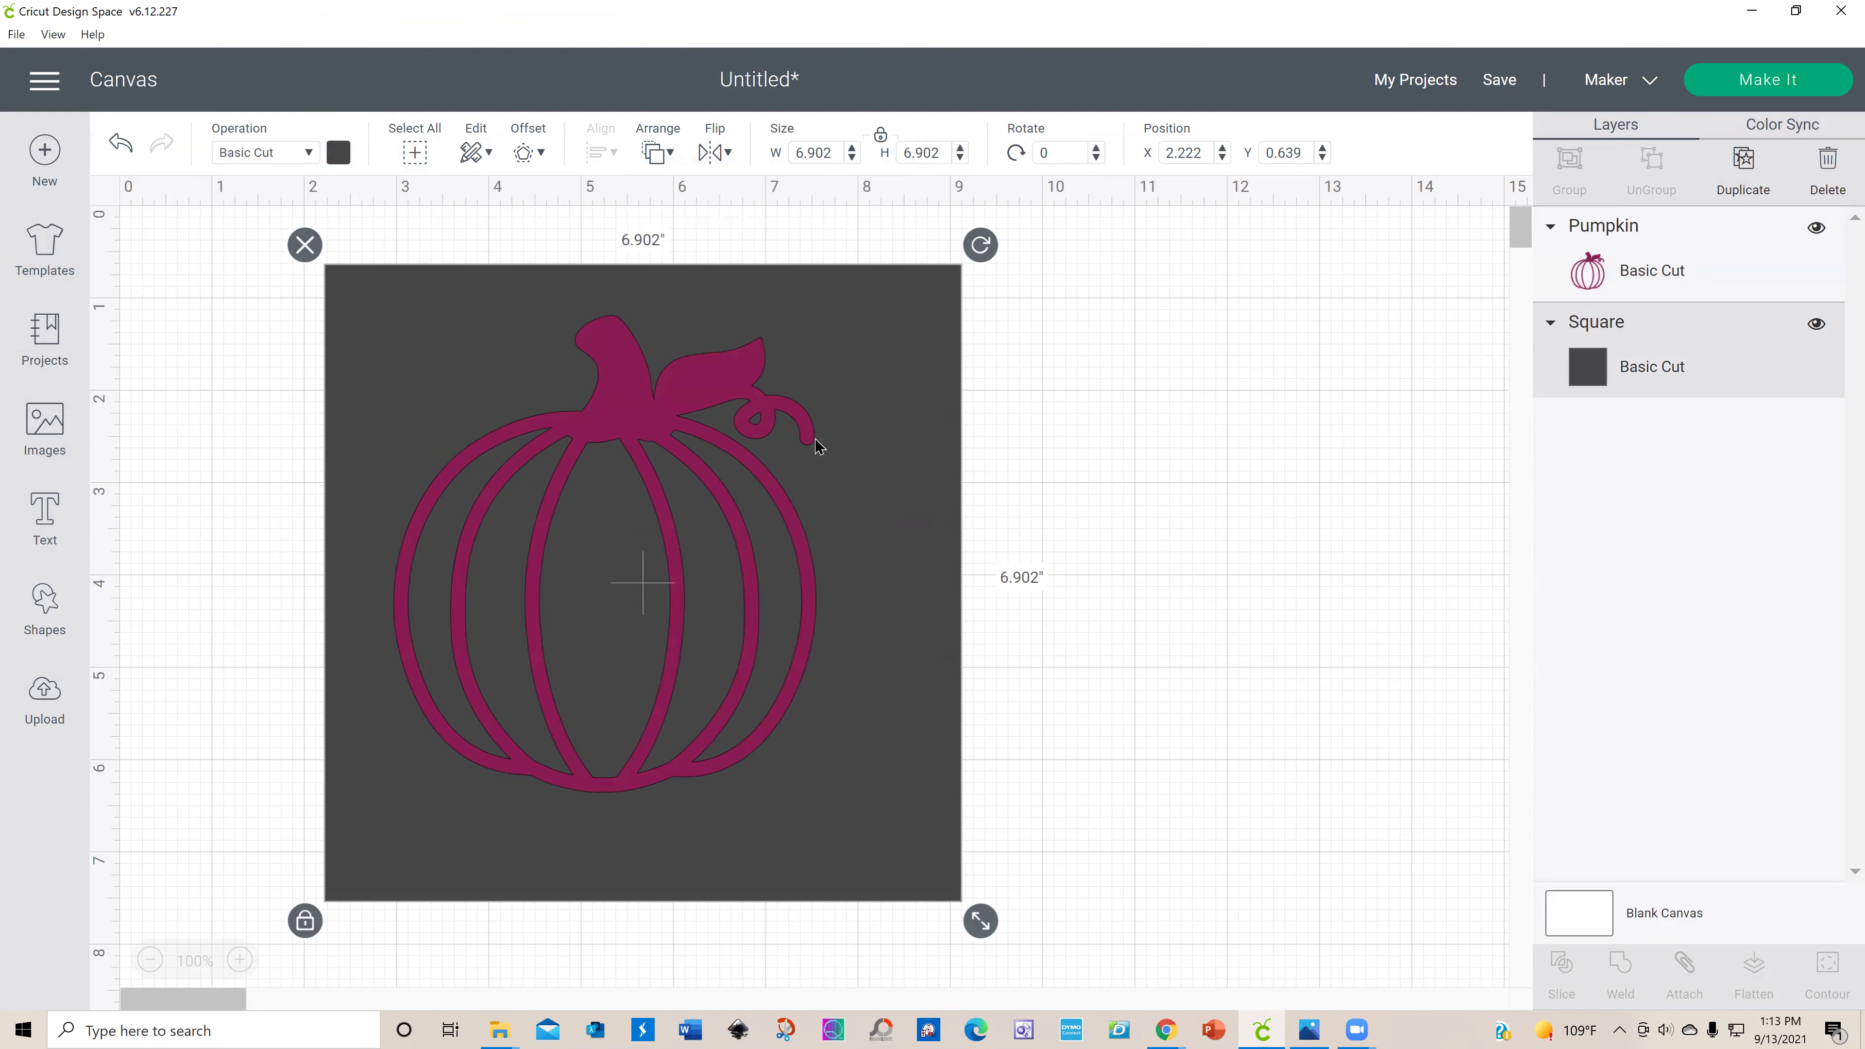
pyautogui.click(709, 559)
pyautogui.moveTo(708, 558); pyautogui.dragTo(766, 687)
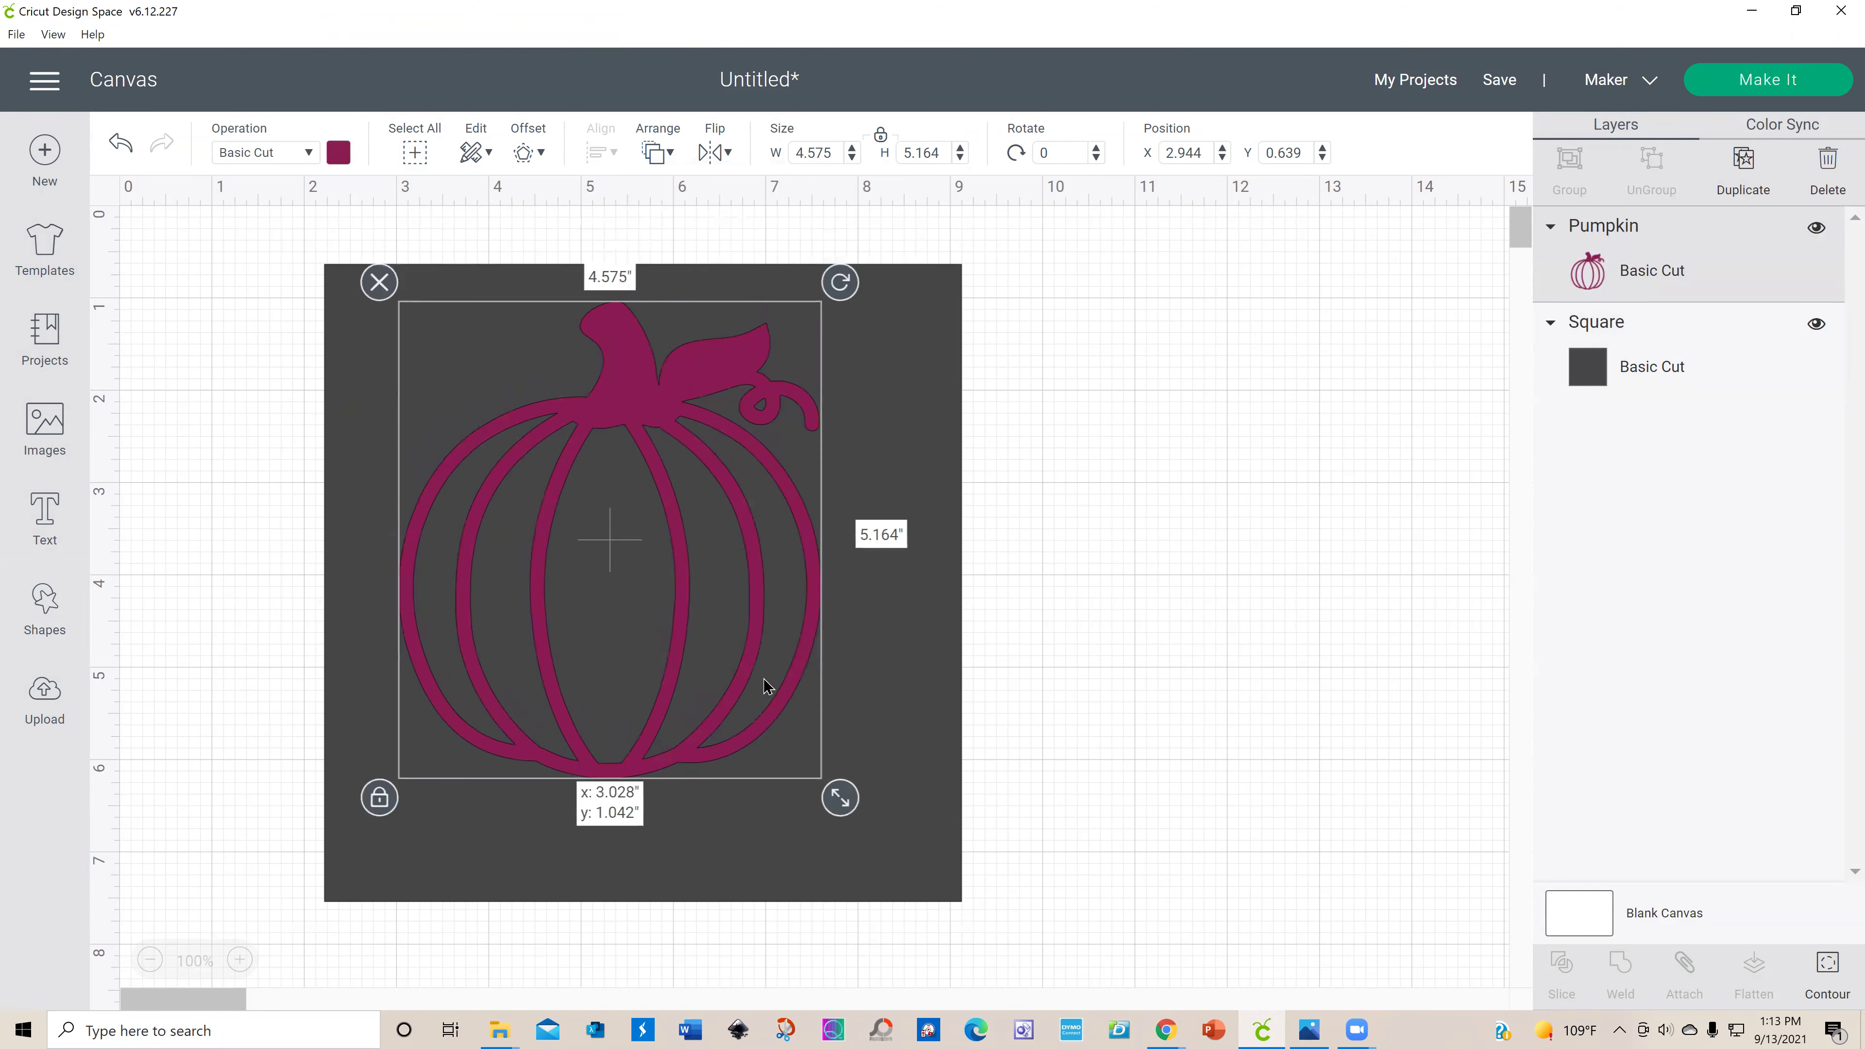
# Step: Shrink the square to 5.944 inches around the pumpkin and slice the two together
pyautogui.click(918, 886)
pyautogui.moveTo(968, 919); pyautogui.dragTo(880, 831)
pyautogui.moveTo(720, 706)
pyautogui.mouseDown()
pyautogui.moveTo(645, 675)
pyautogui.moveTo(690, 656)
pyautogui.moveTo(696, 680)
pyautogui.mouseUp()
pyautogui.click(1054, 716)
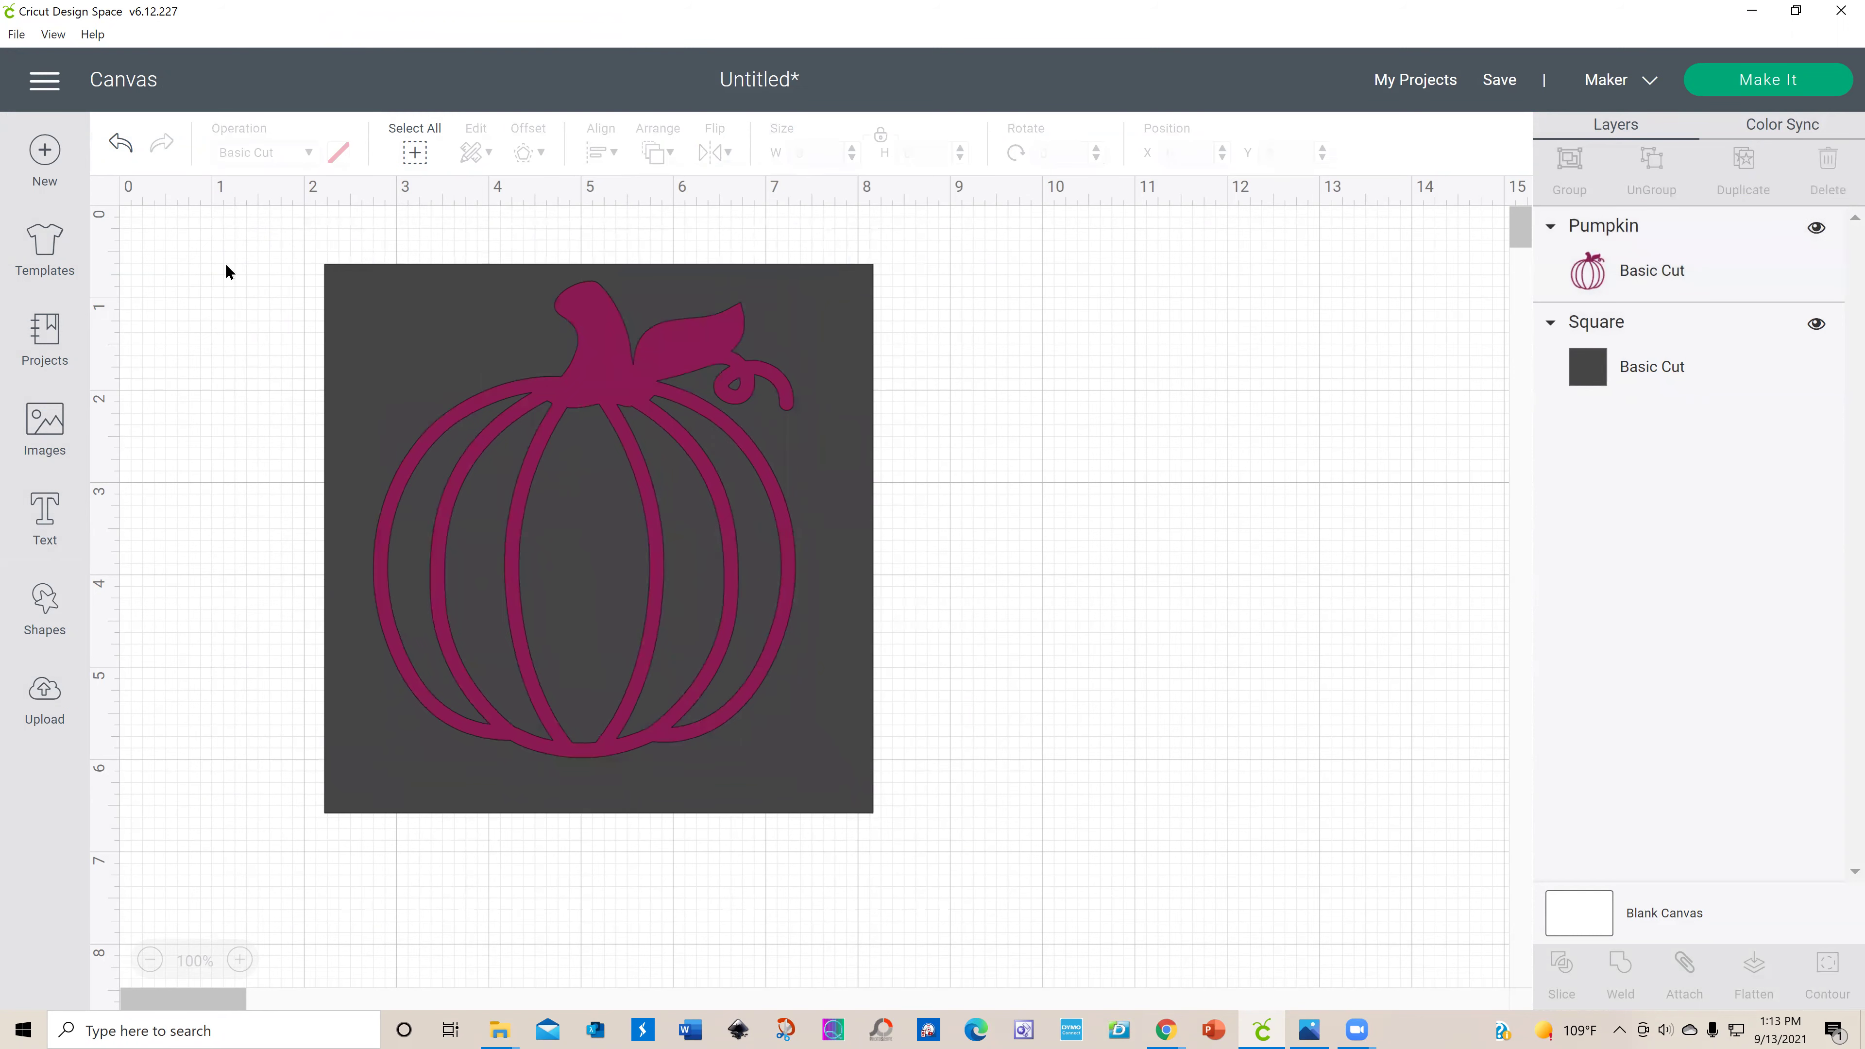
pyautogui.moveTo(349, 620); pyautogui.dragTo(1084, 930)
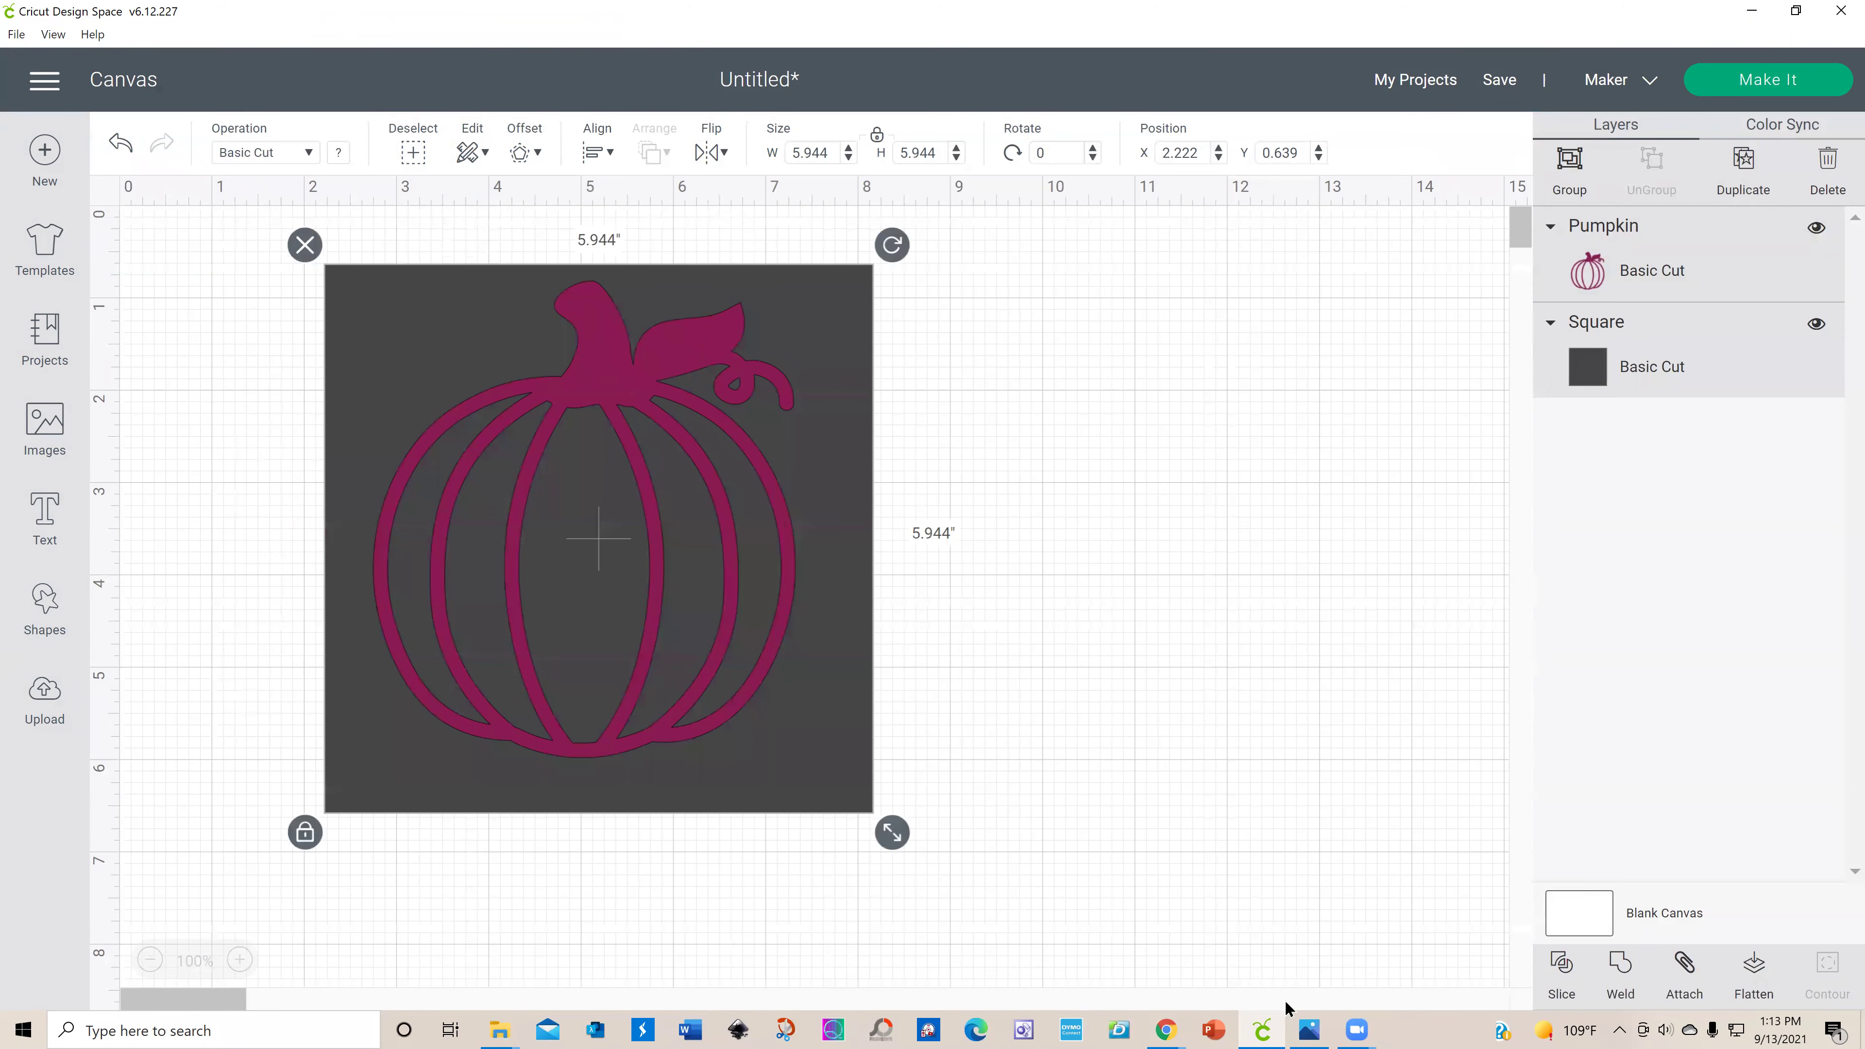
pyautogui.click(1564, 965)
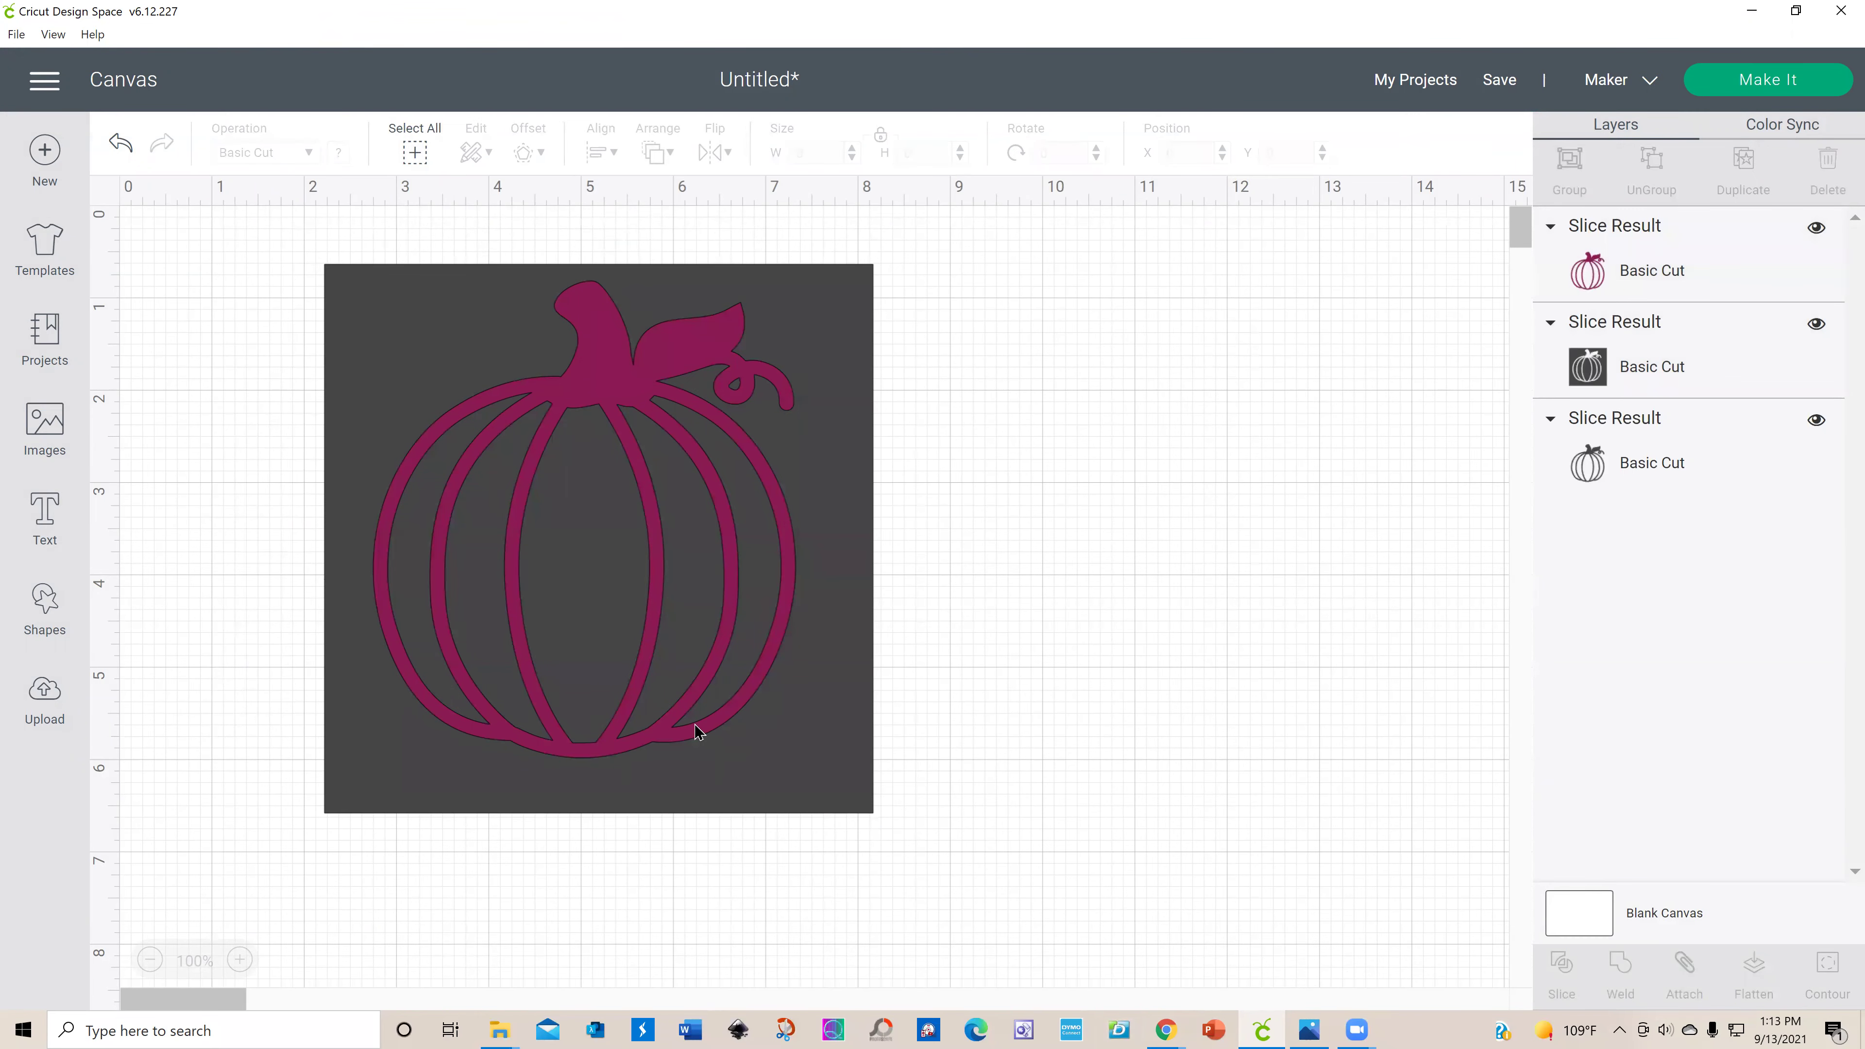
# Step: Pull the slice results apart and delete the magenta pumpkin piece
pyautogui.moveTo(690, 729); pyautogui.dragTo(1381, 651)
pyautogui.moveTo(750, 727); pyautogui.dragTo(253, 657)
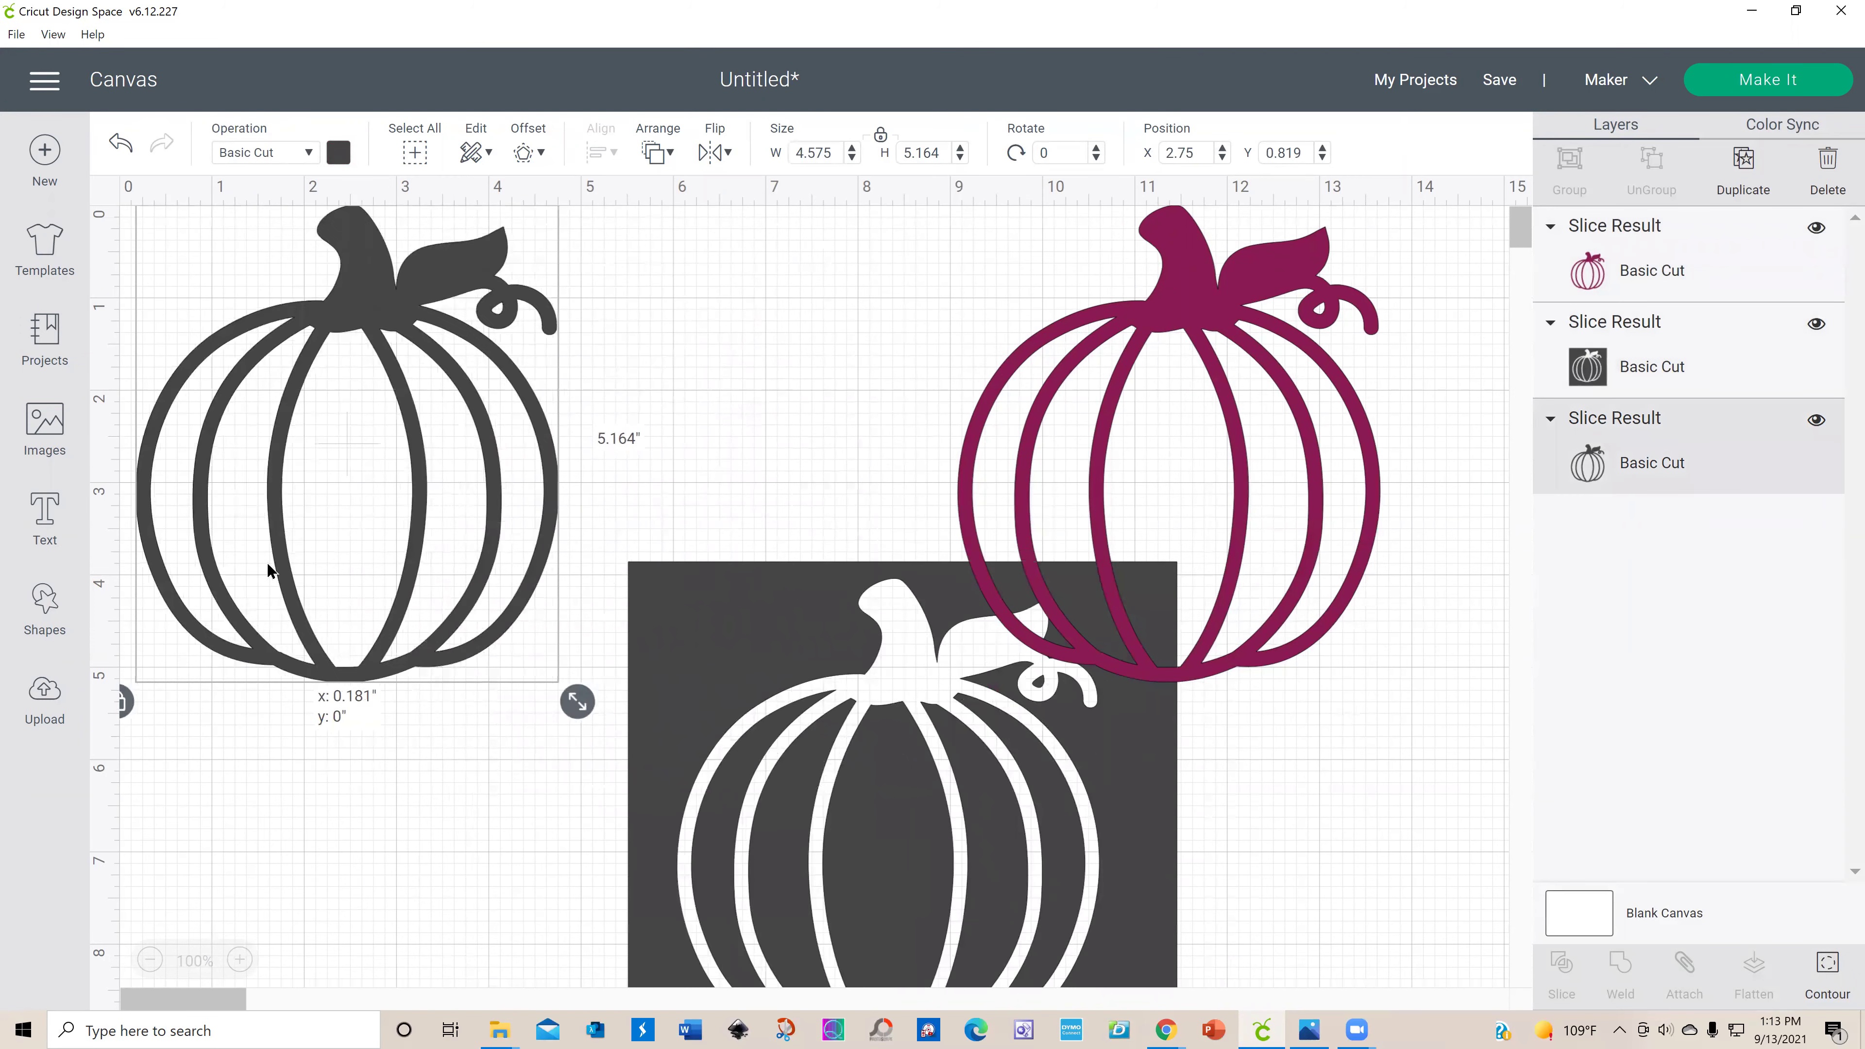
pyautogui.click(599, 586)
pyautogui.moveTo(599, 586); pyautogui.dragTo(482, 517)
pyautogui.click(1347, 662)
pyautogui.moveTo(1349, 655); pyautogui.dragTo(1441, 668)
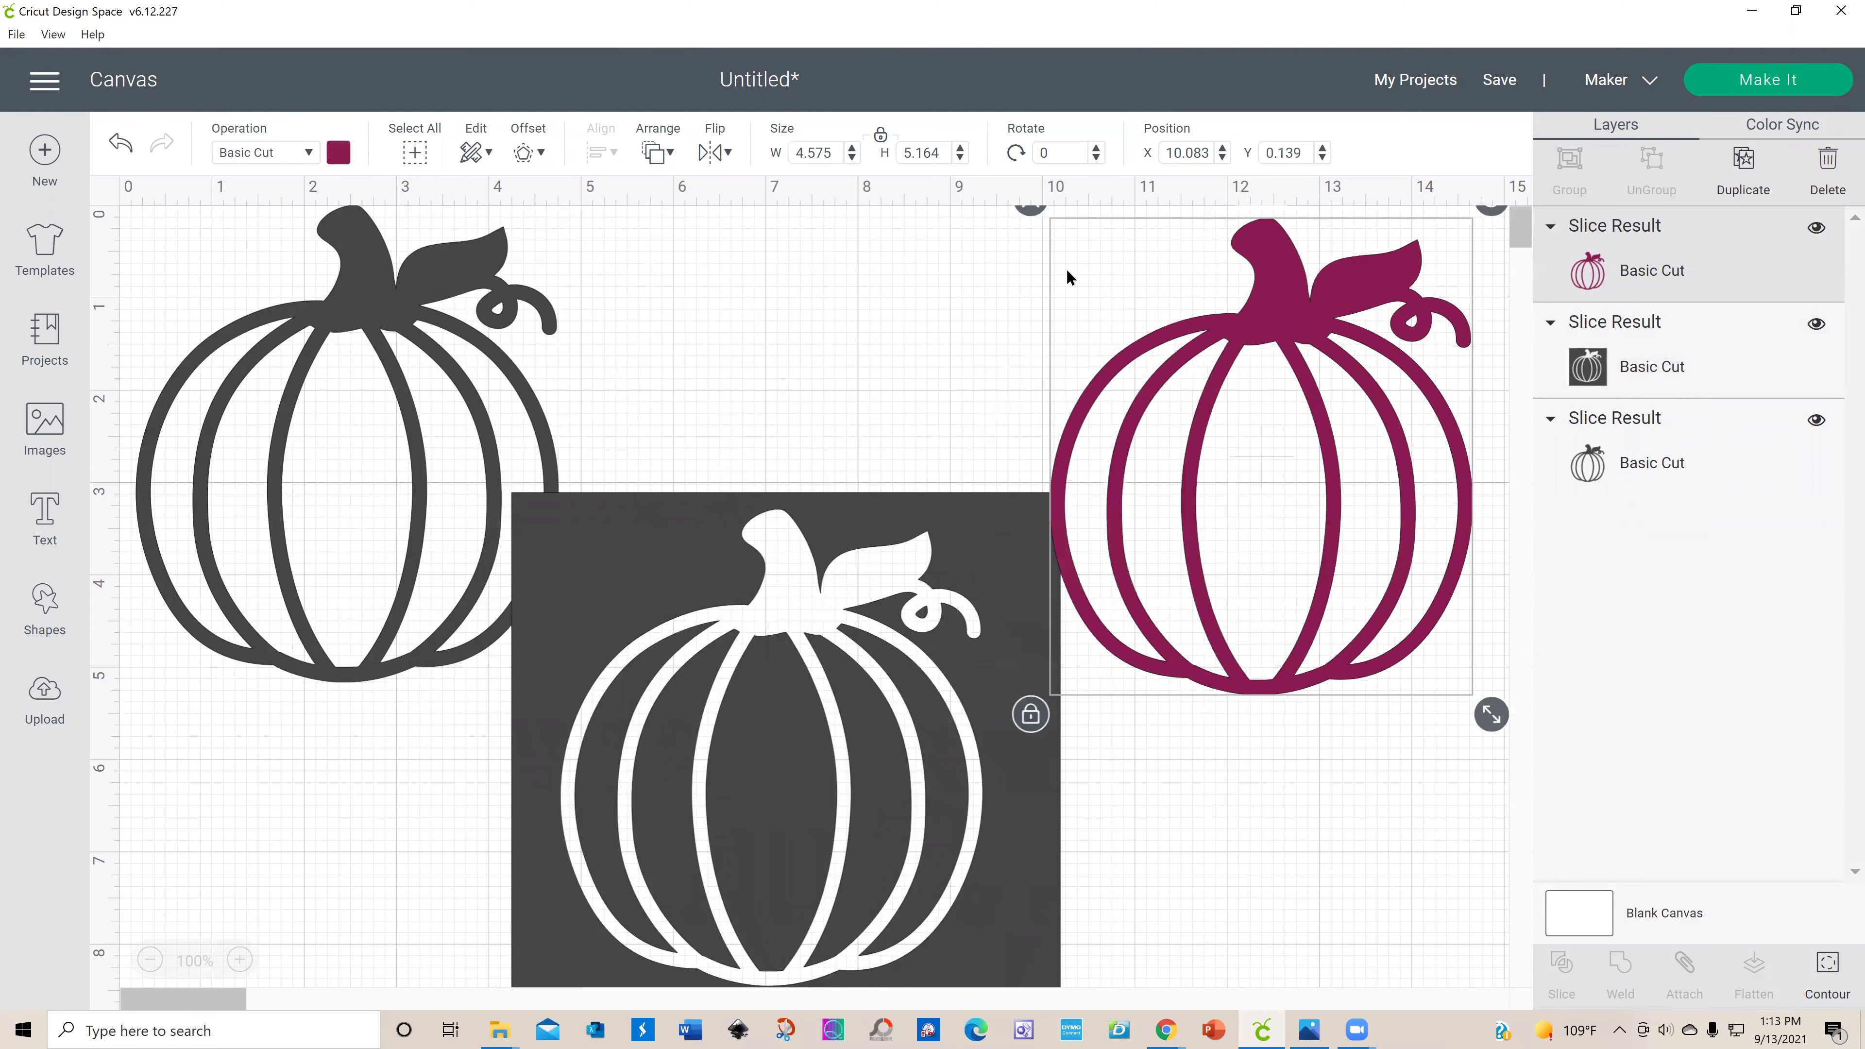
pyautogui.press('Delete')
# Step: Recolour the dark pumpkin black, hide it, and move the cutout square to the upper left
pyautogui.moveTo(585, 674); pyautogui.dragTo(856, 507)
pyautogui.moveTo(395, 633); pyautogui.dragTo(435, 707)
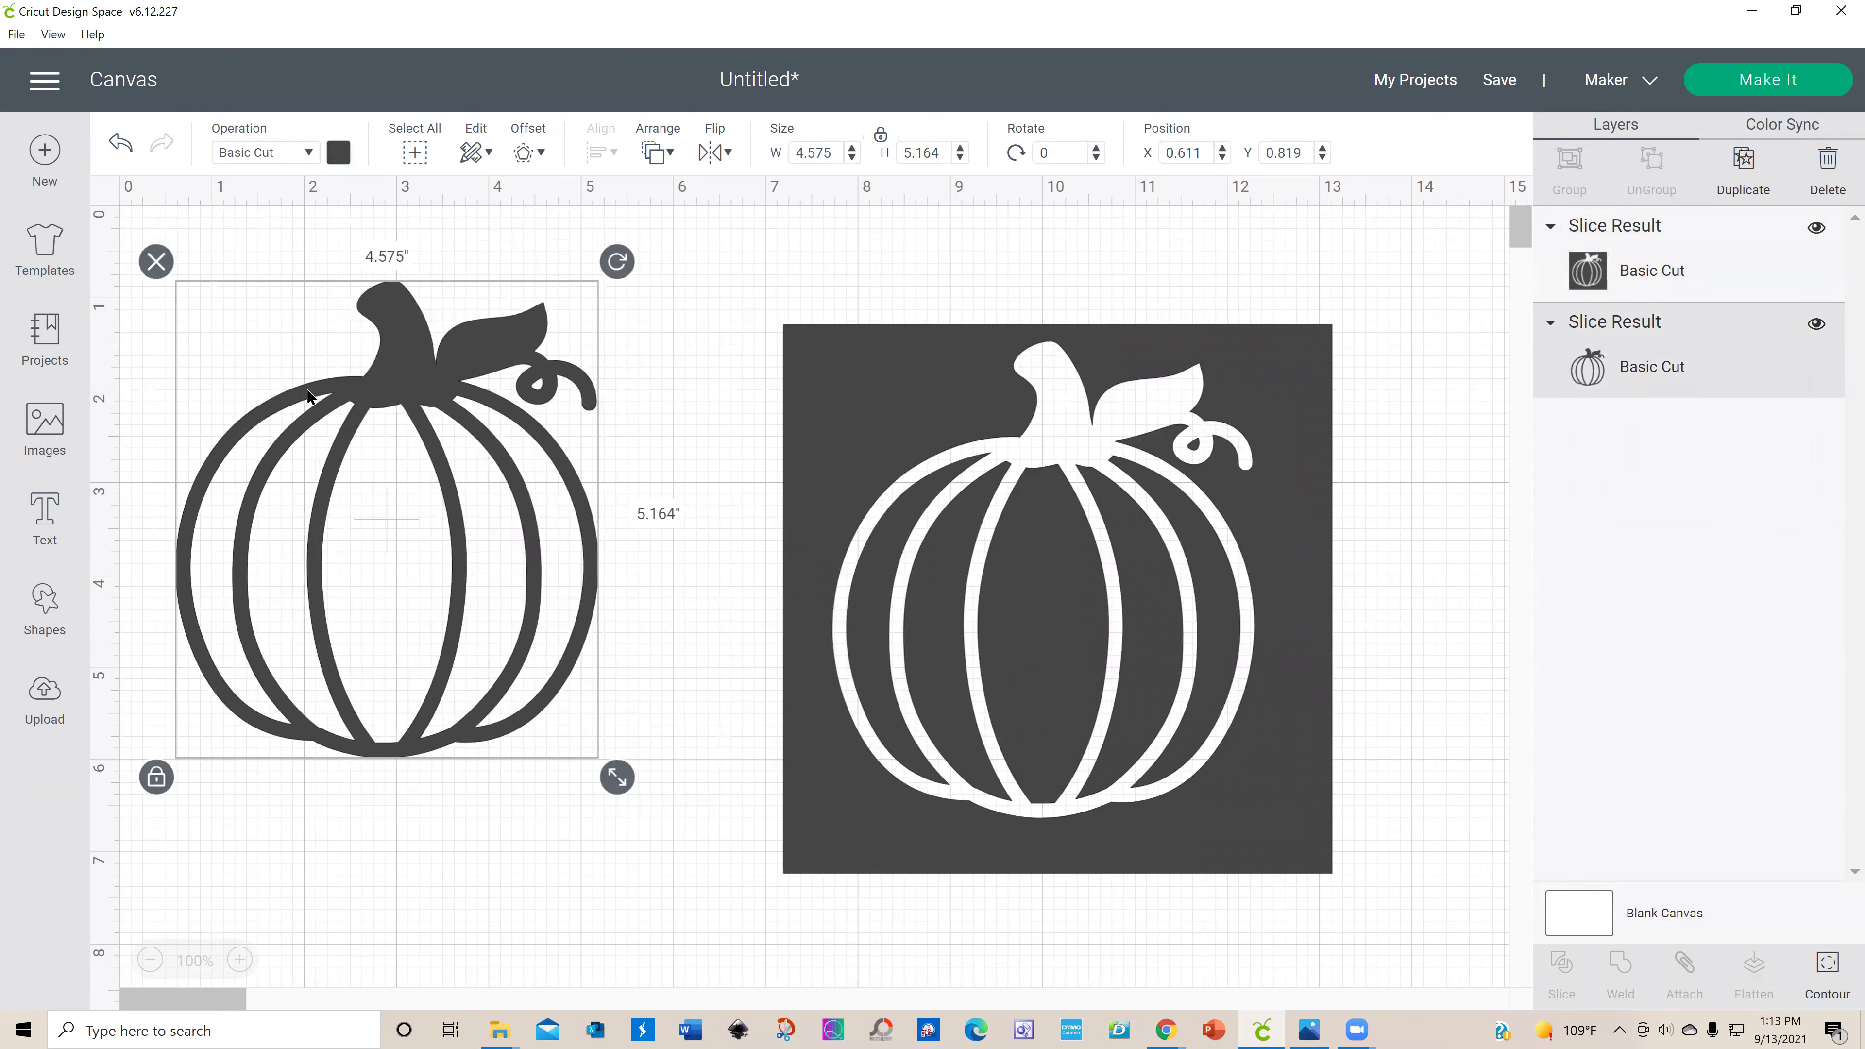
pyautogui.click(334, 156)
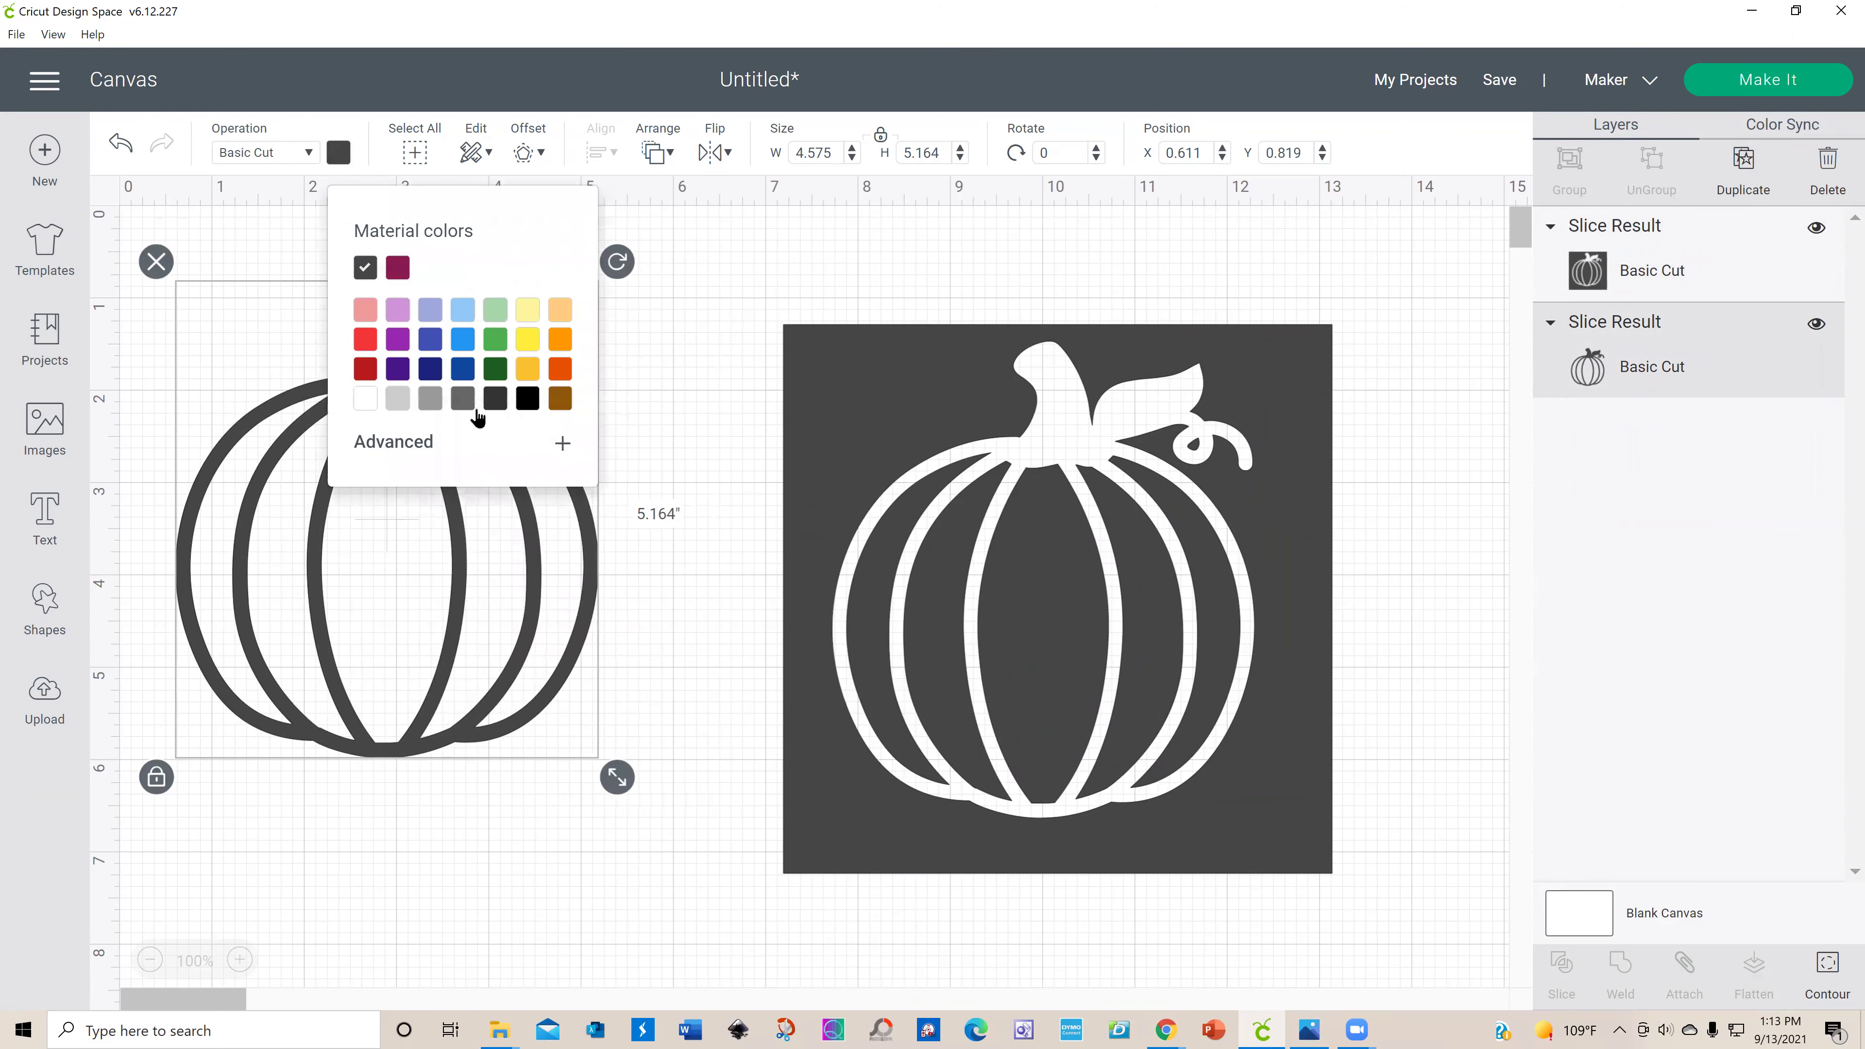
pyautogui.click(528, 397)
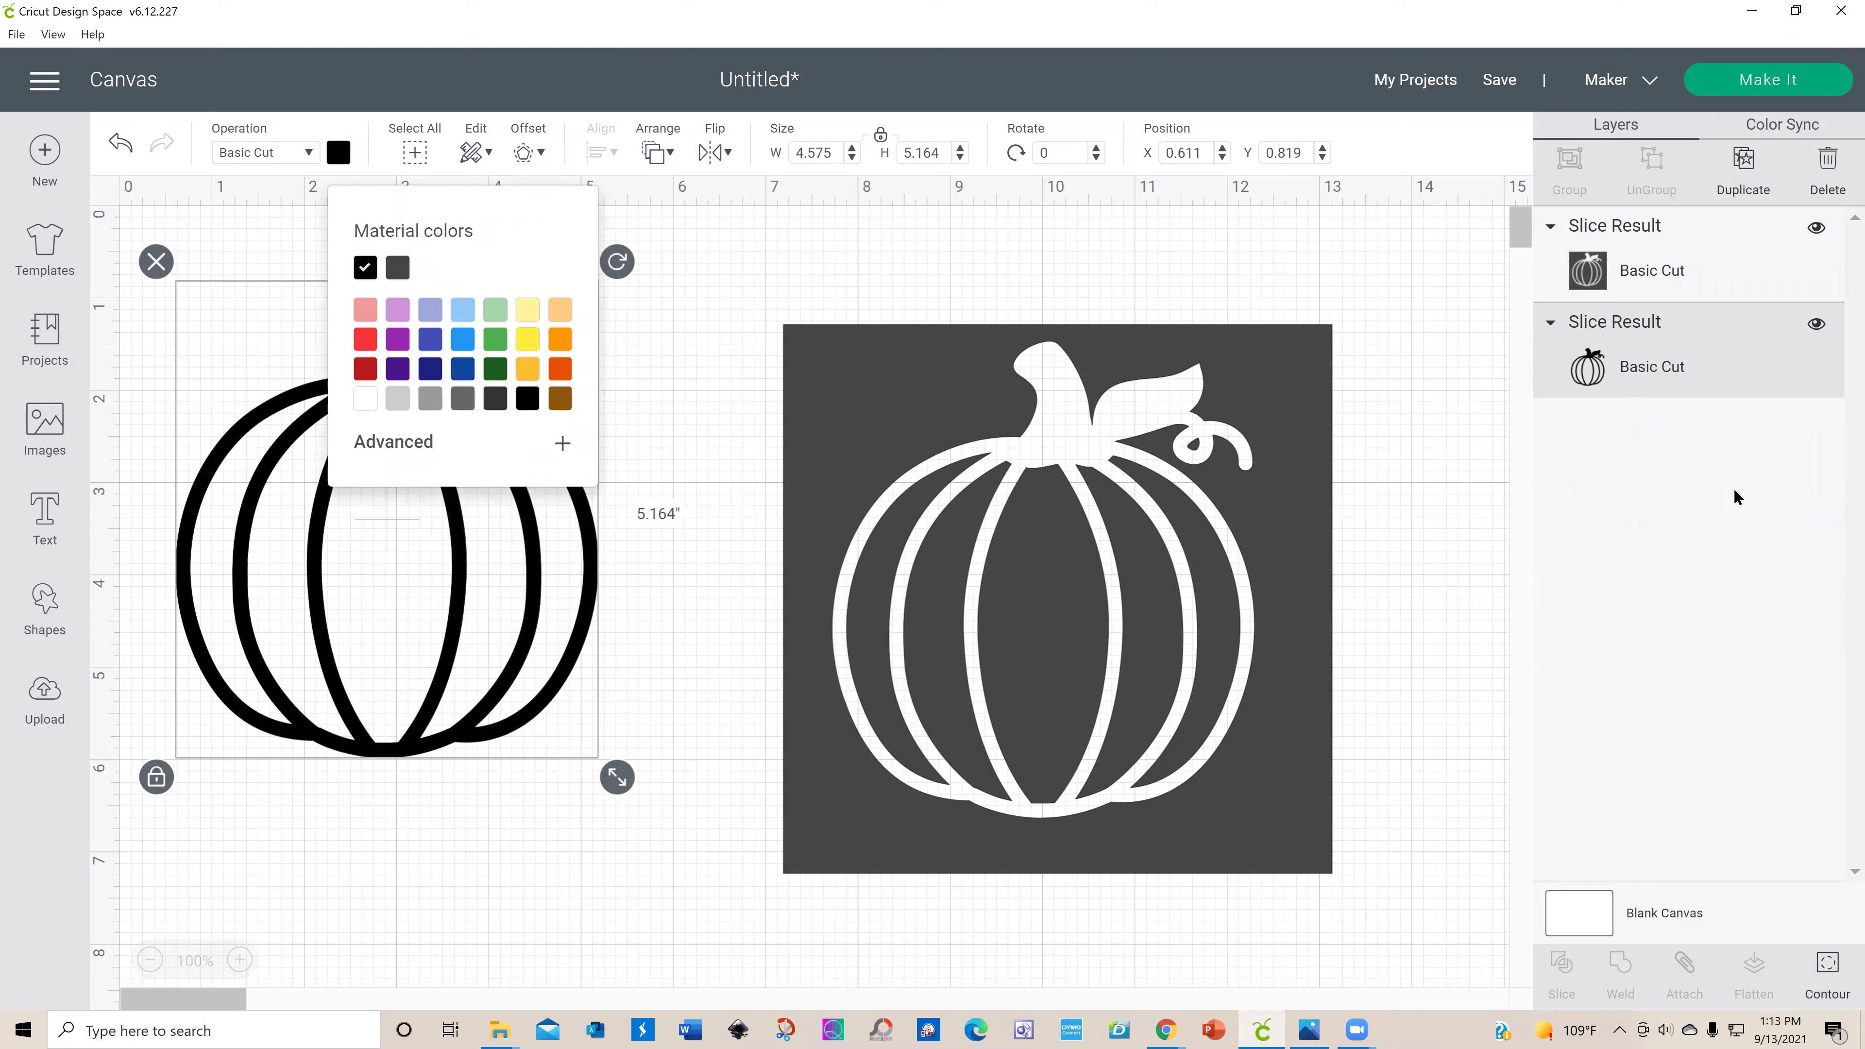
pyautogui.click(1817, 327)
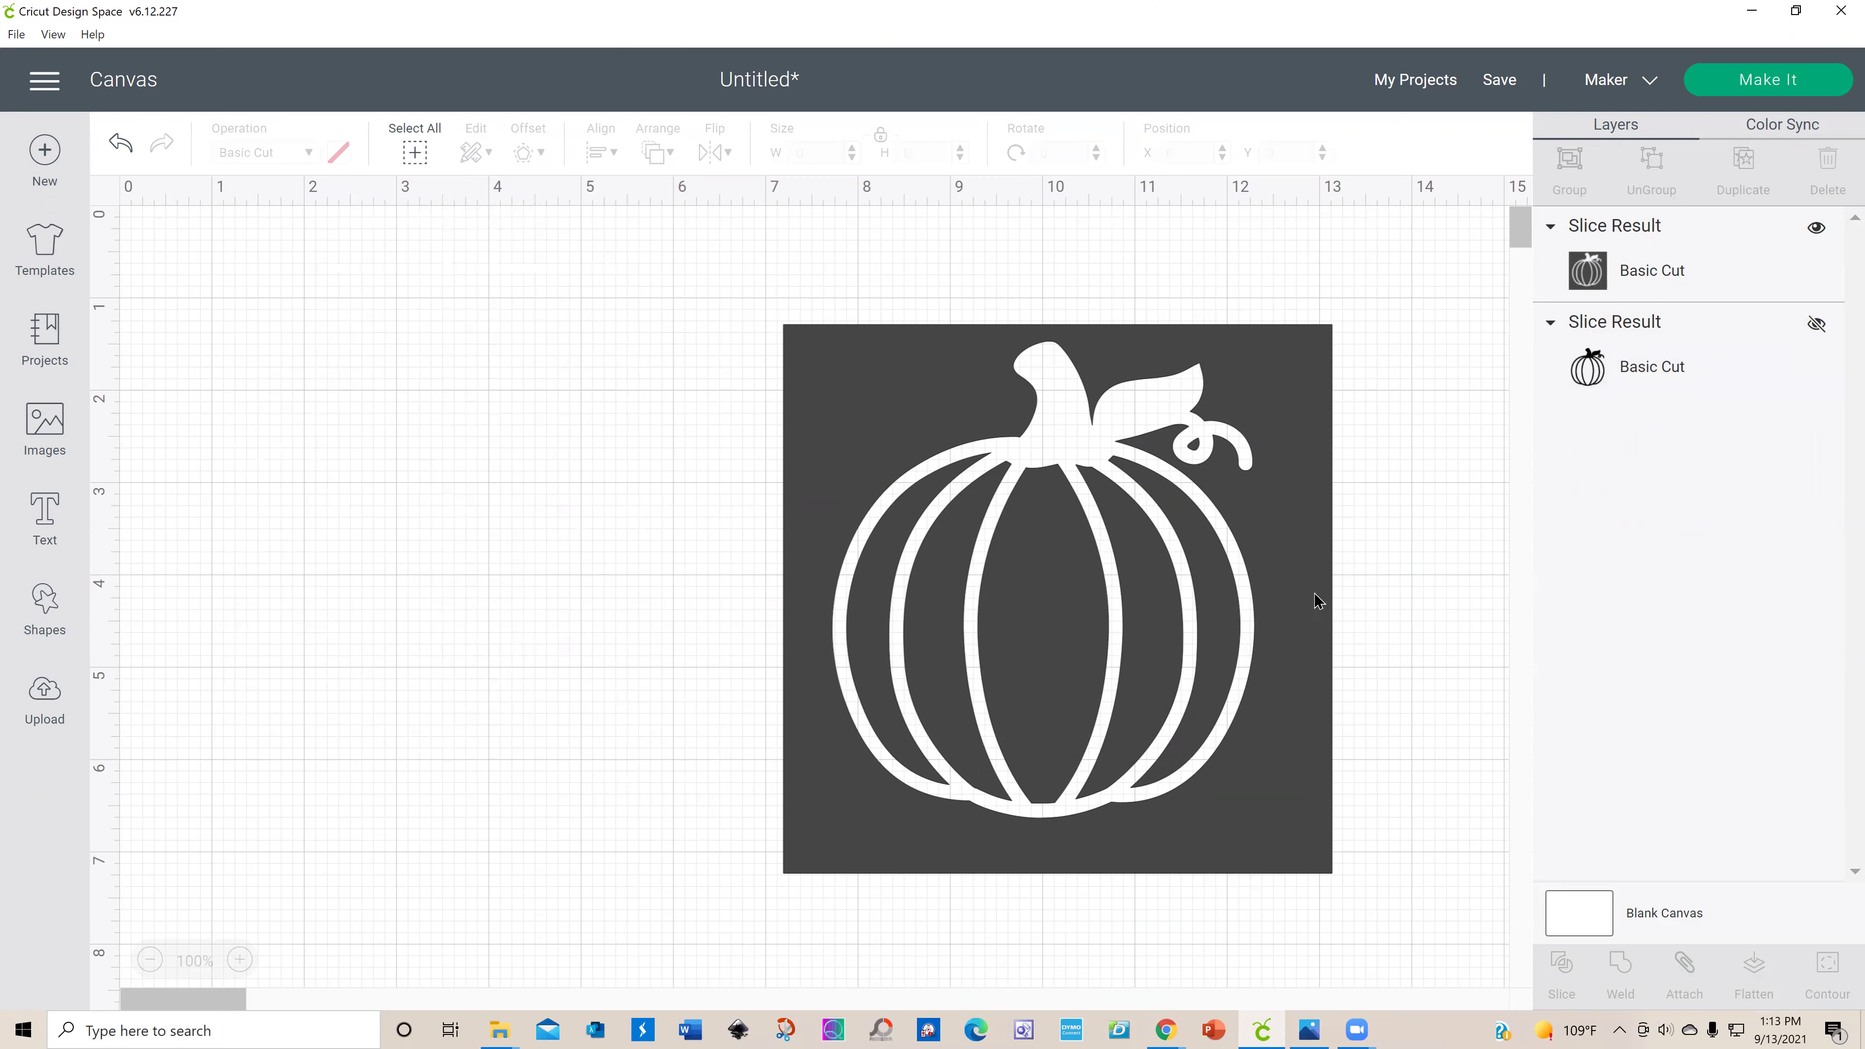
pyautogui.moveTo(1317, 601); pyautogui.dragTo(838, 577)
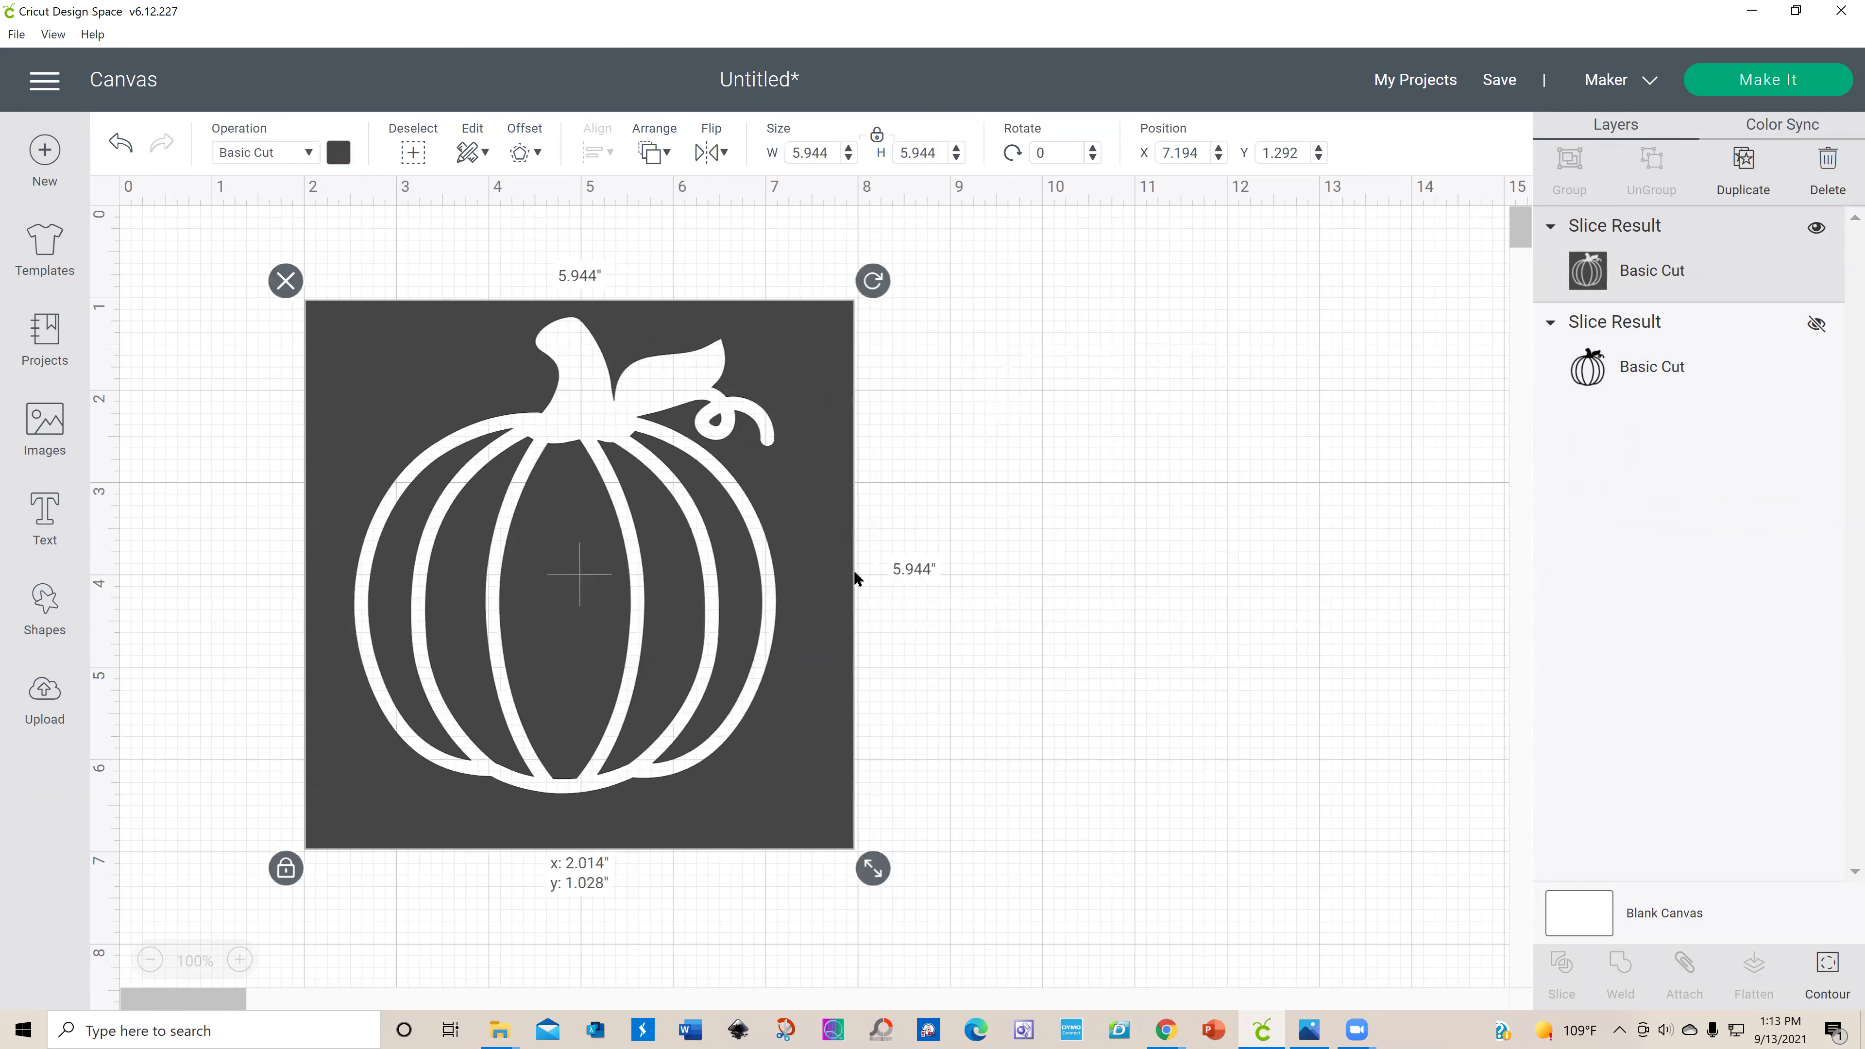
# Step: Hide the square and outer outline cuts, leaving the 4.263 x 3.796 in striped body, and move it up-left
pyautogui.click(1828, 968)
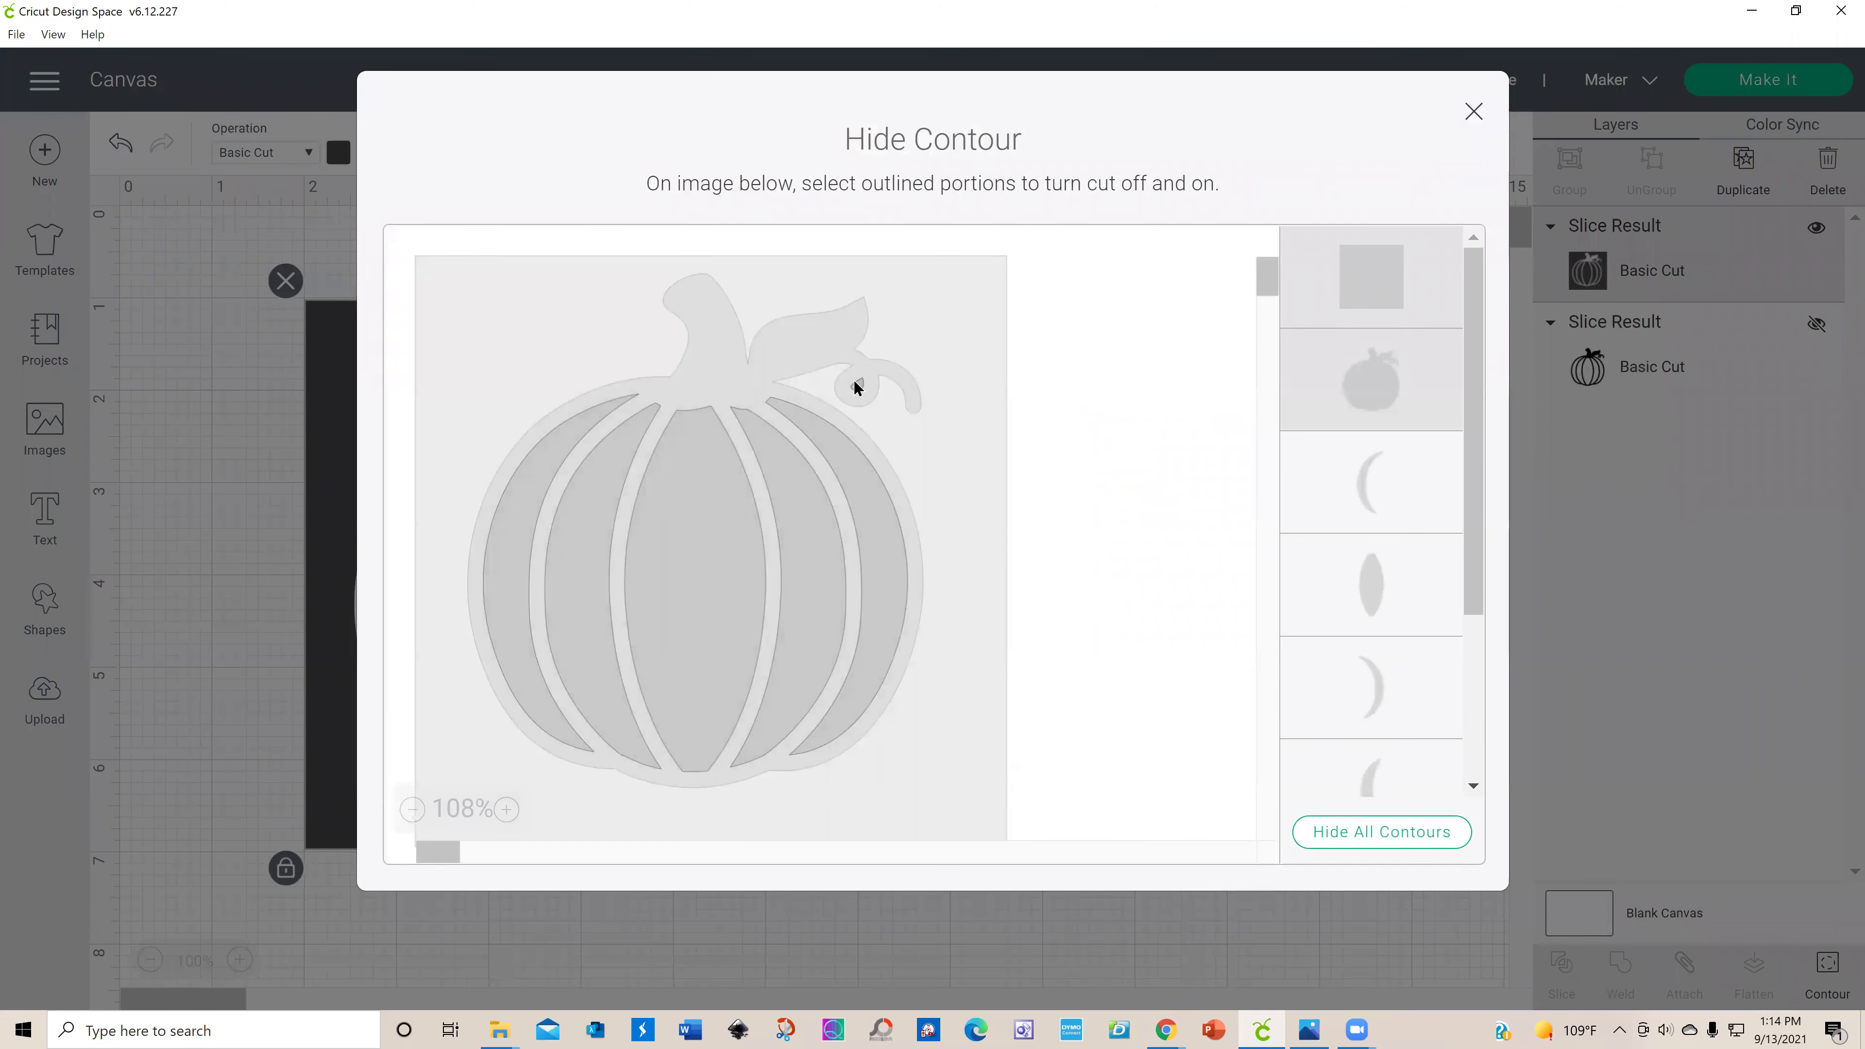
pyautogui.click(1472, 110)
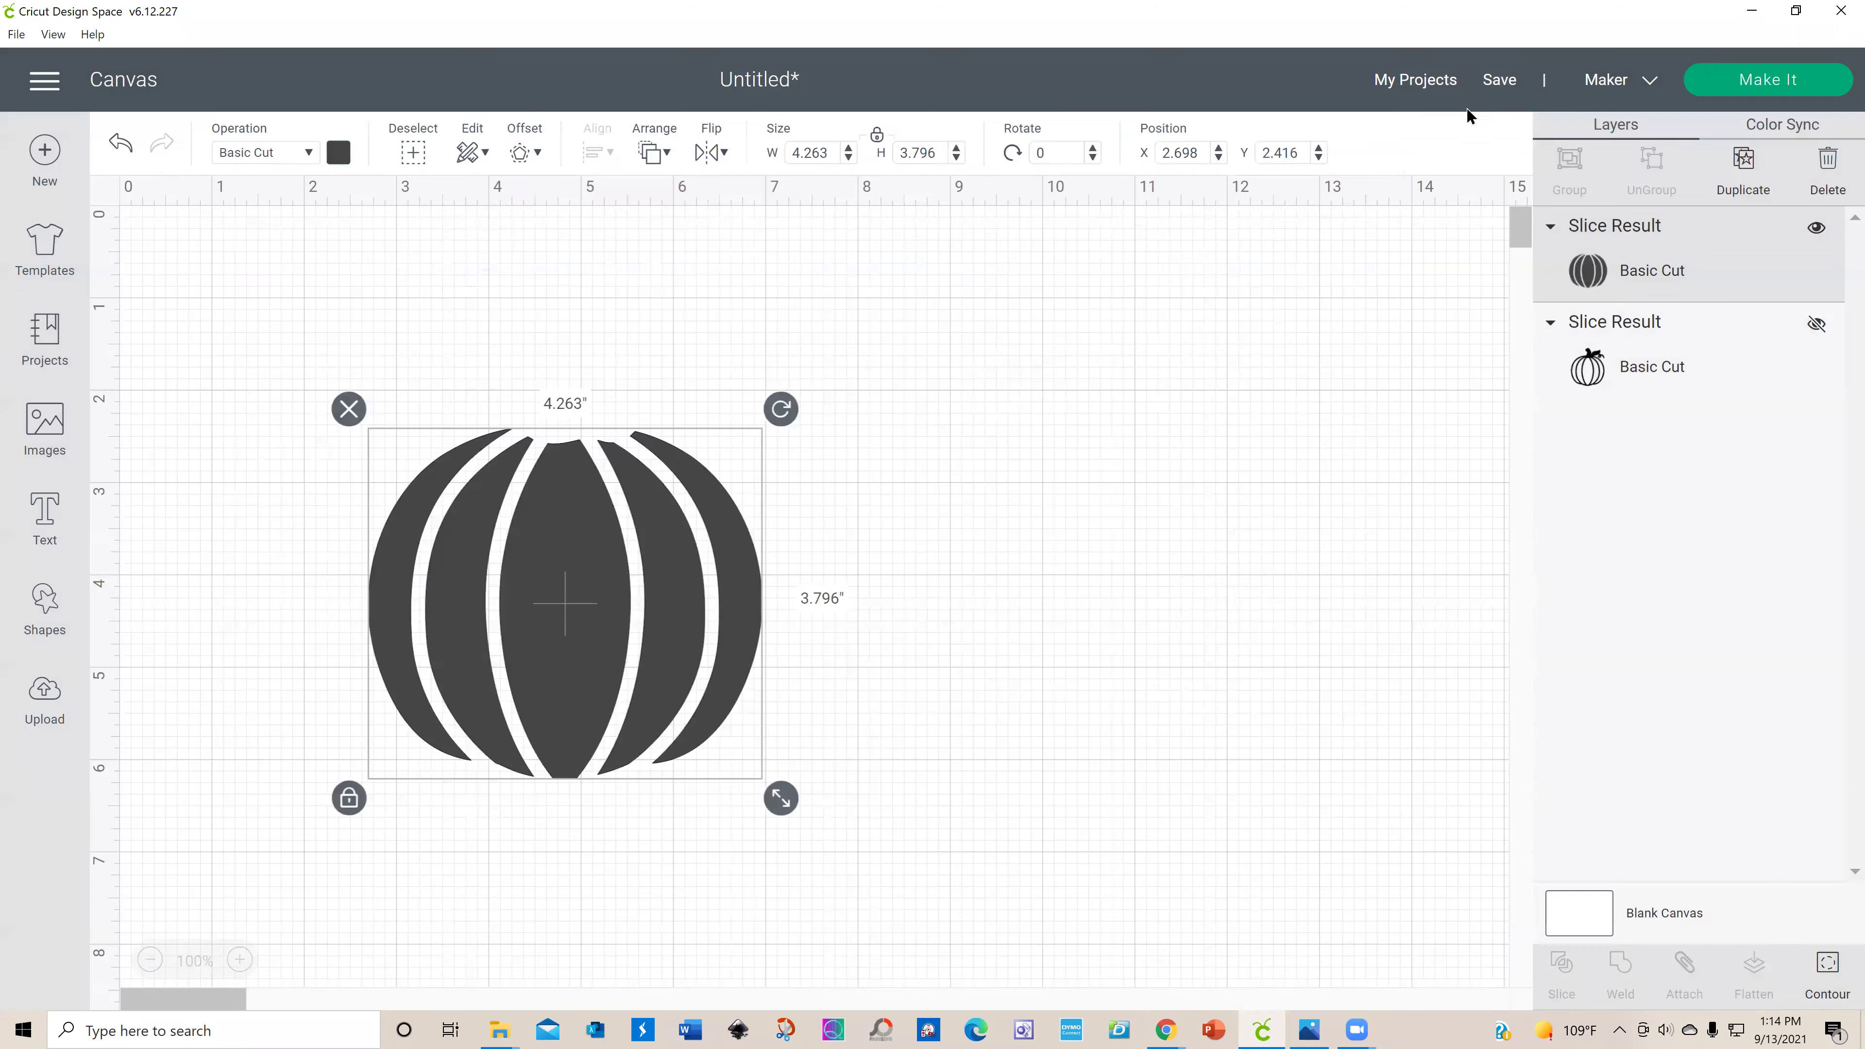
pyautogui.moveTo(690, 722); pyautogui.dragTo(587, 634)
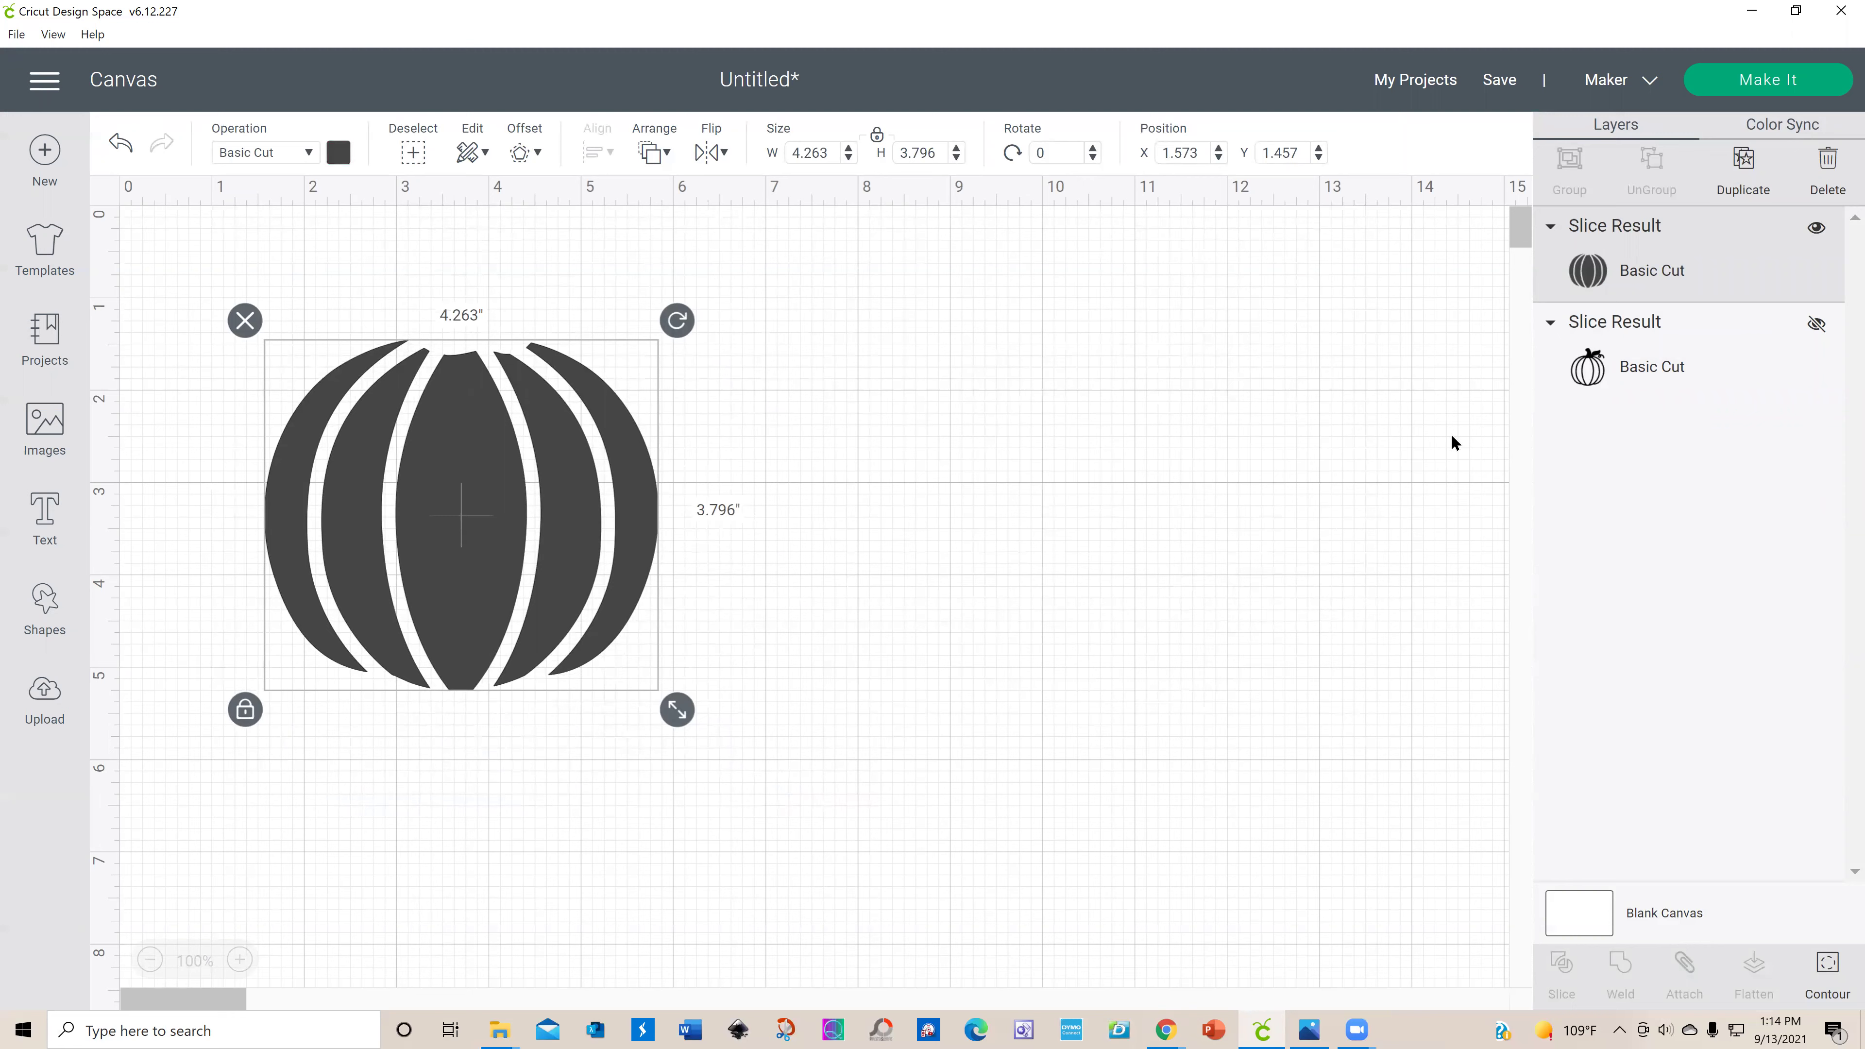
# Step: Duplicate the pumpkin body, move the copy right, and hide the left copy's outer crescent and centre cuts
pyautogui.click(1743, 164)
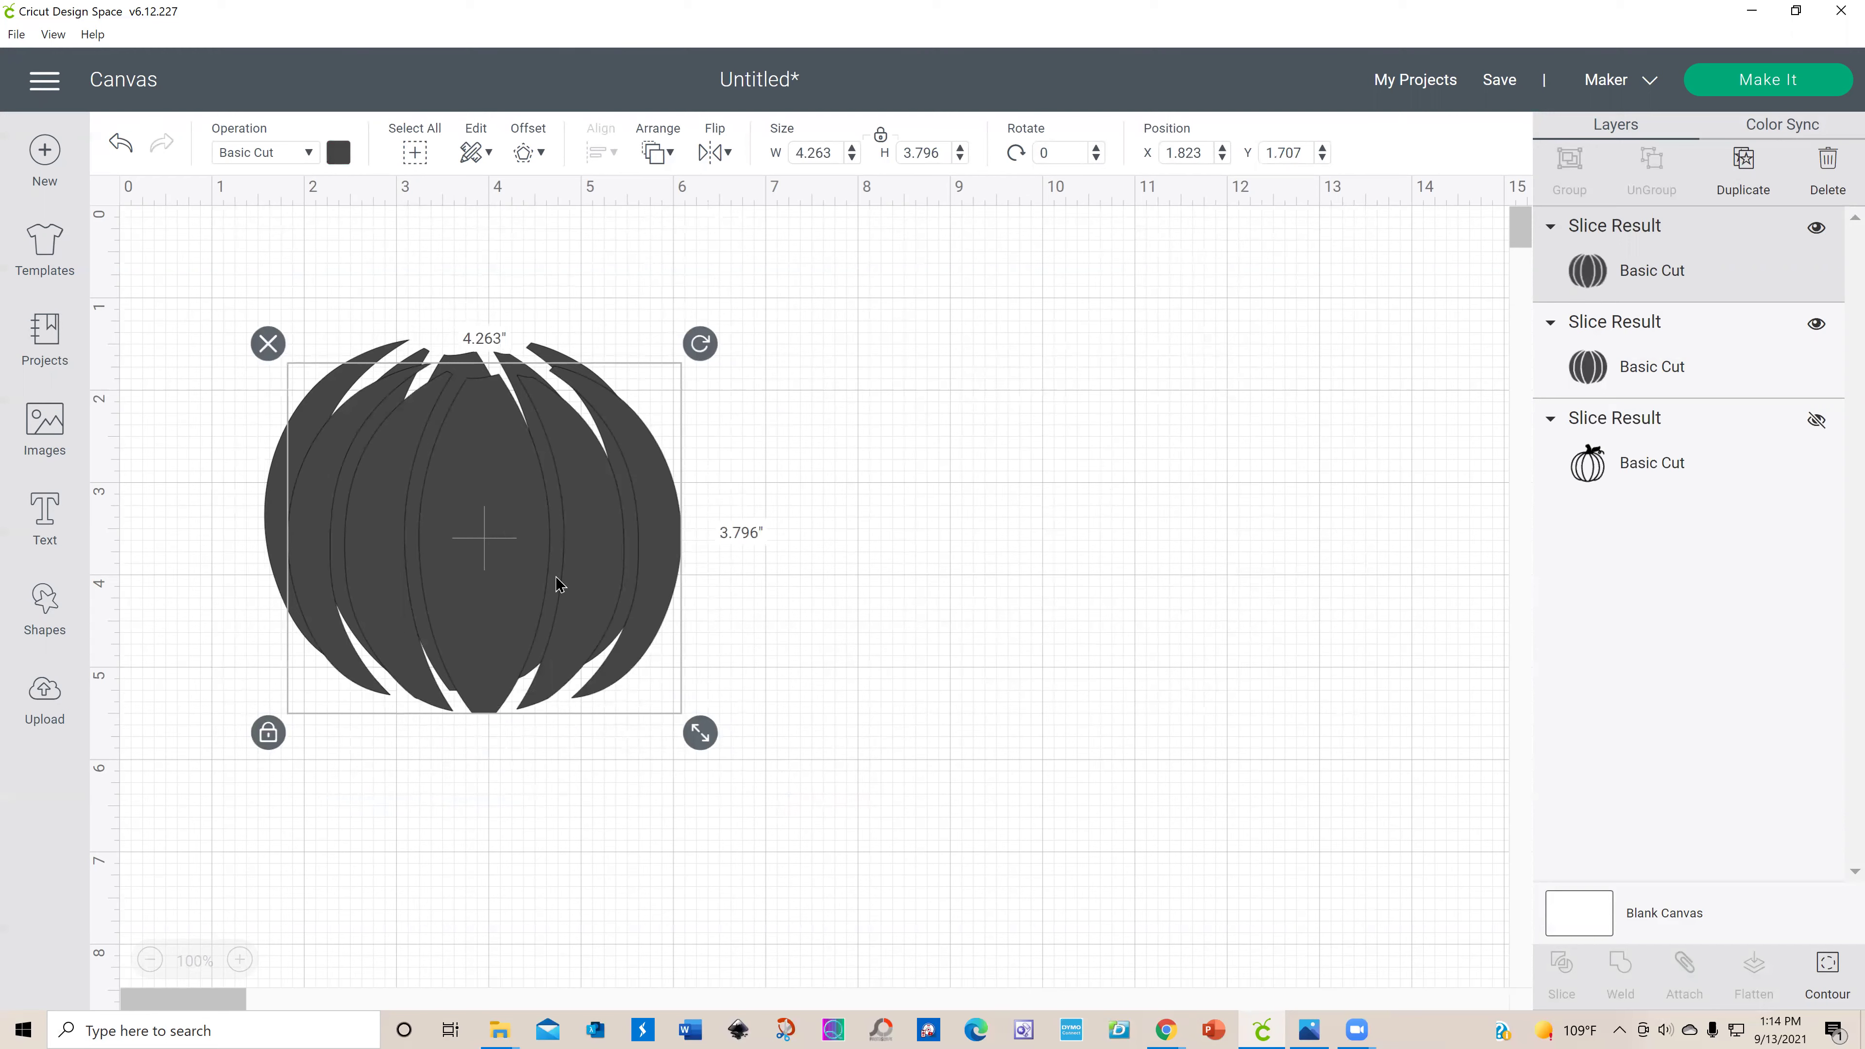
pyautogui.moveTo(560, 585); pyautogui.dragTo(1012, 555)
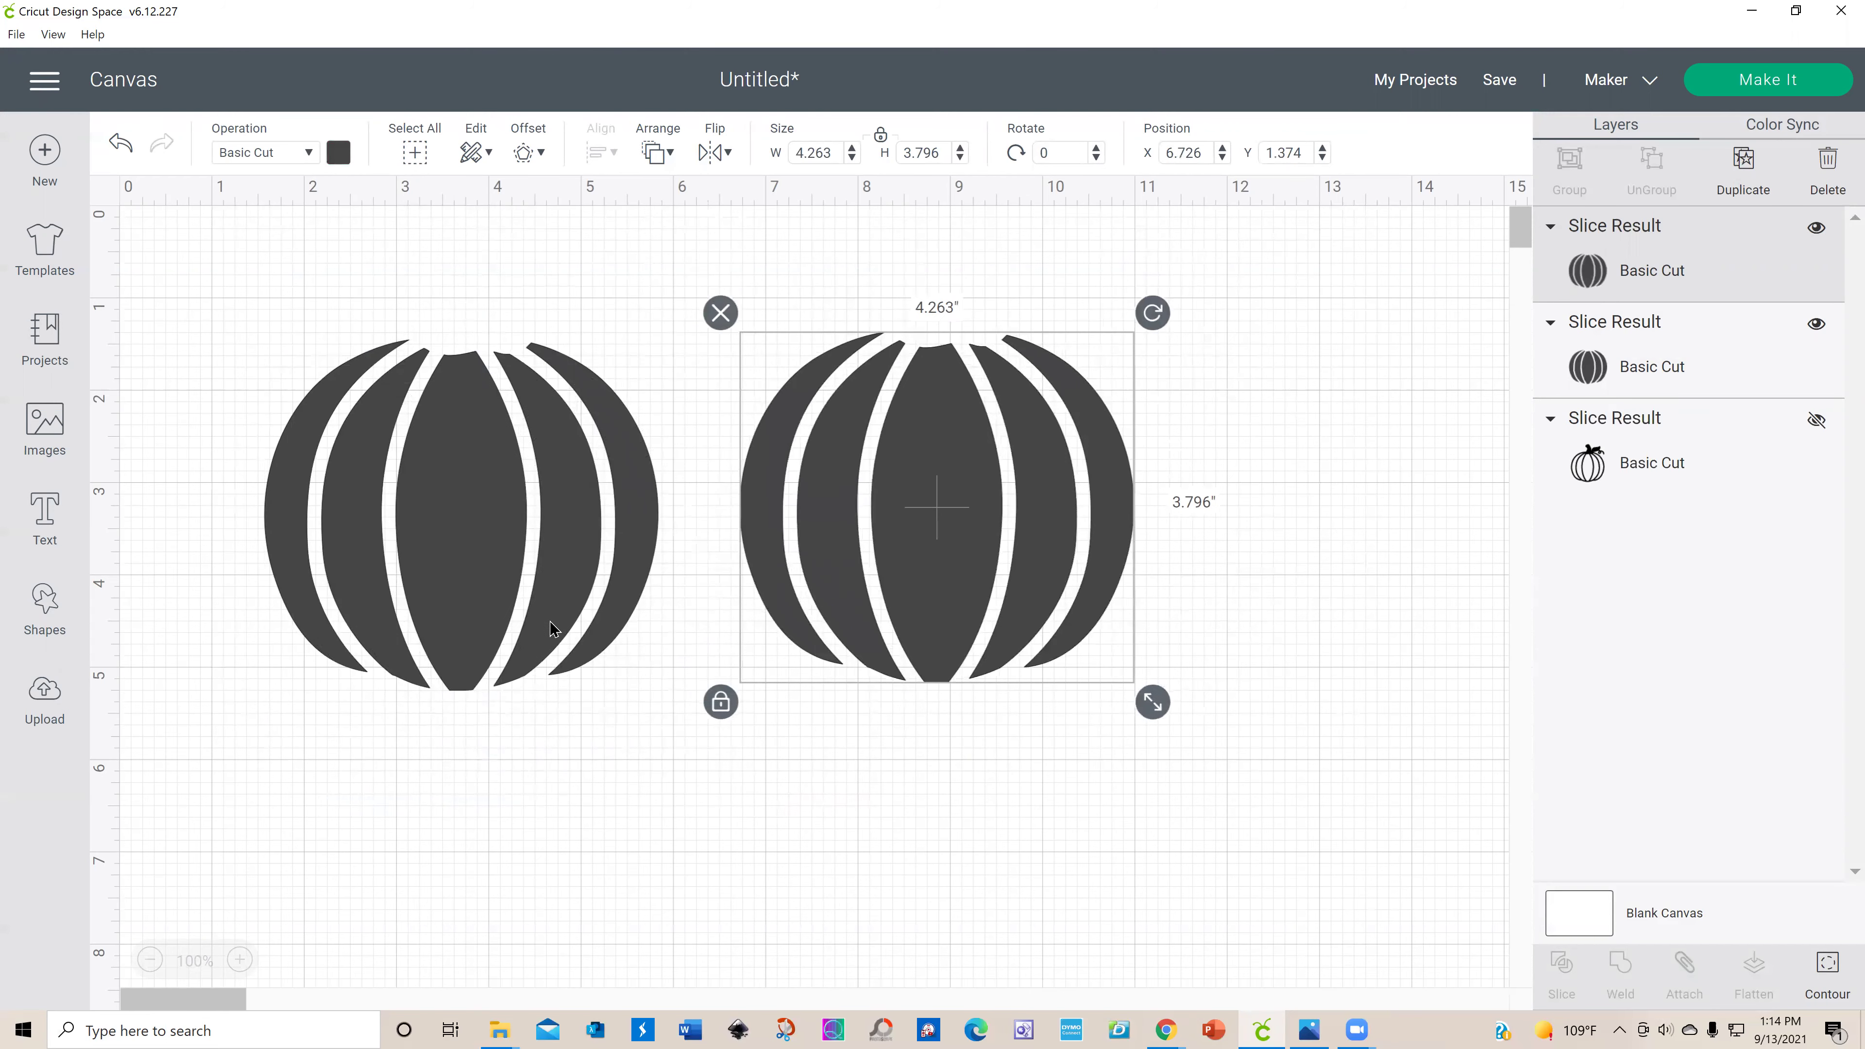
pyautogui.click(553, 628)
pyautogui.click(1830, 964)
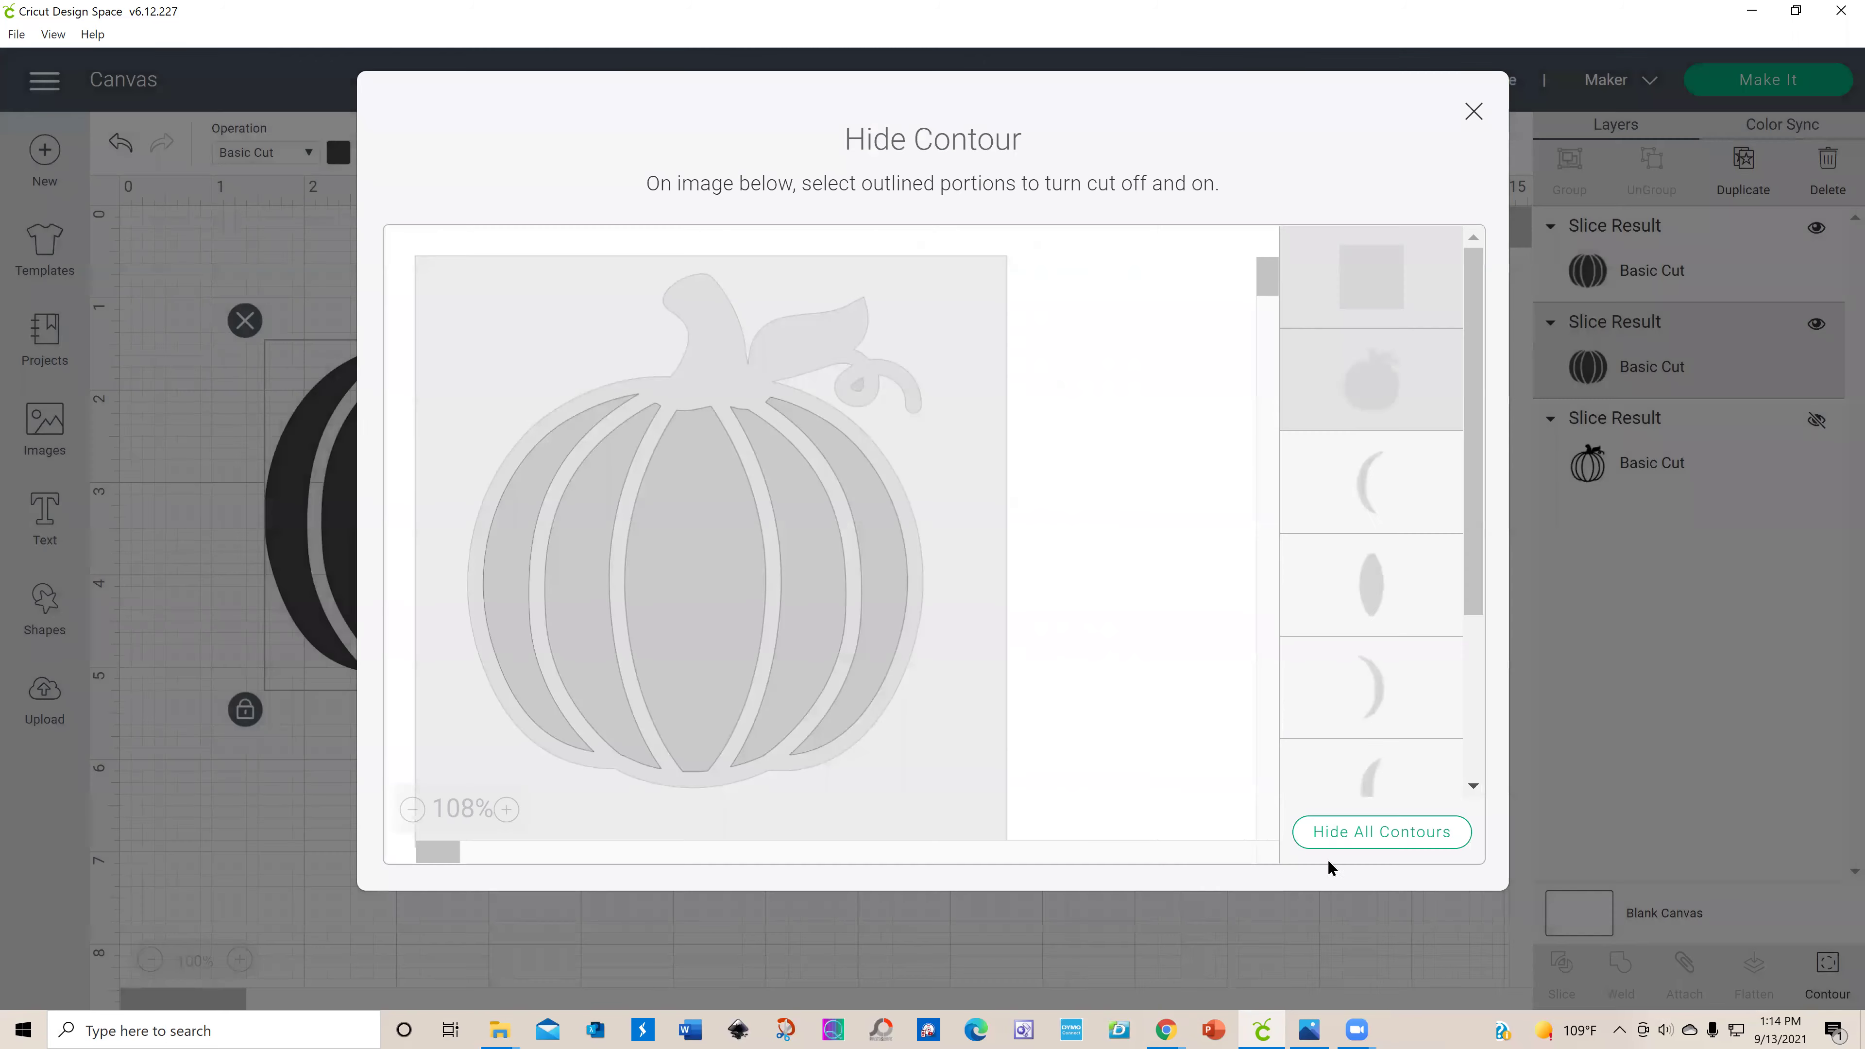
pyautogui.click(509, 649)
pyautogui.click(704, 632)
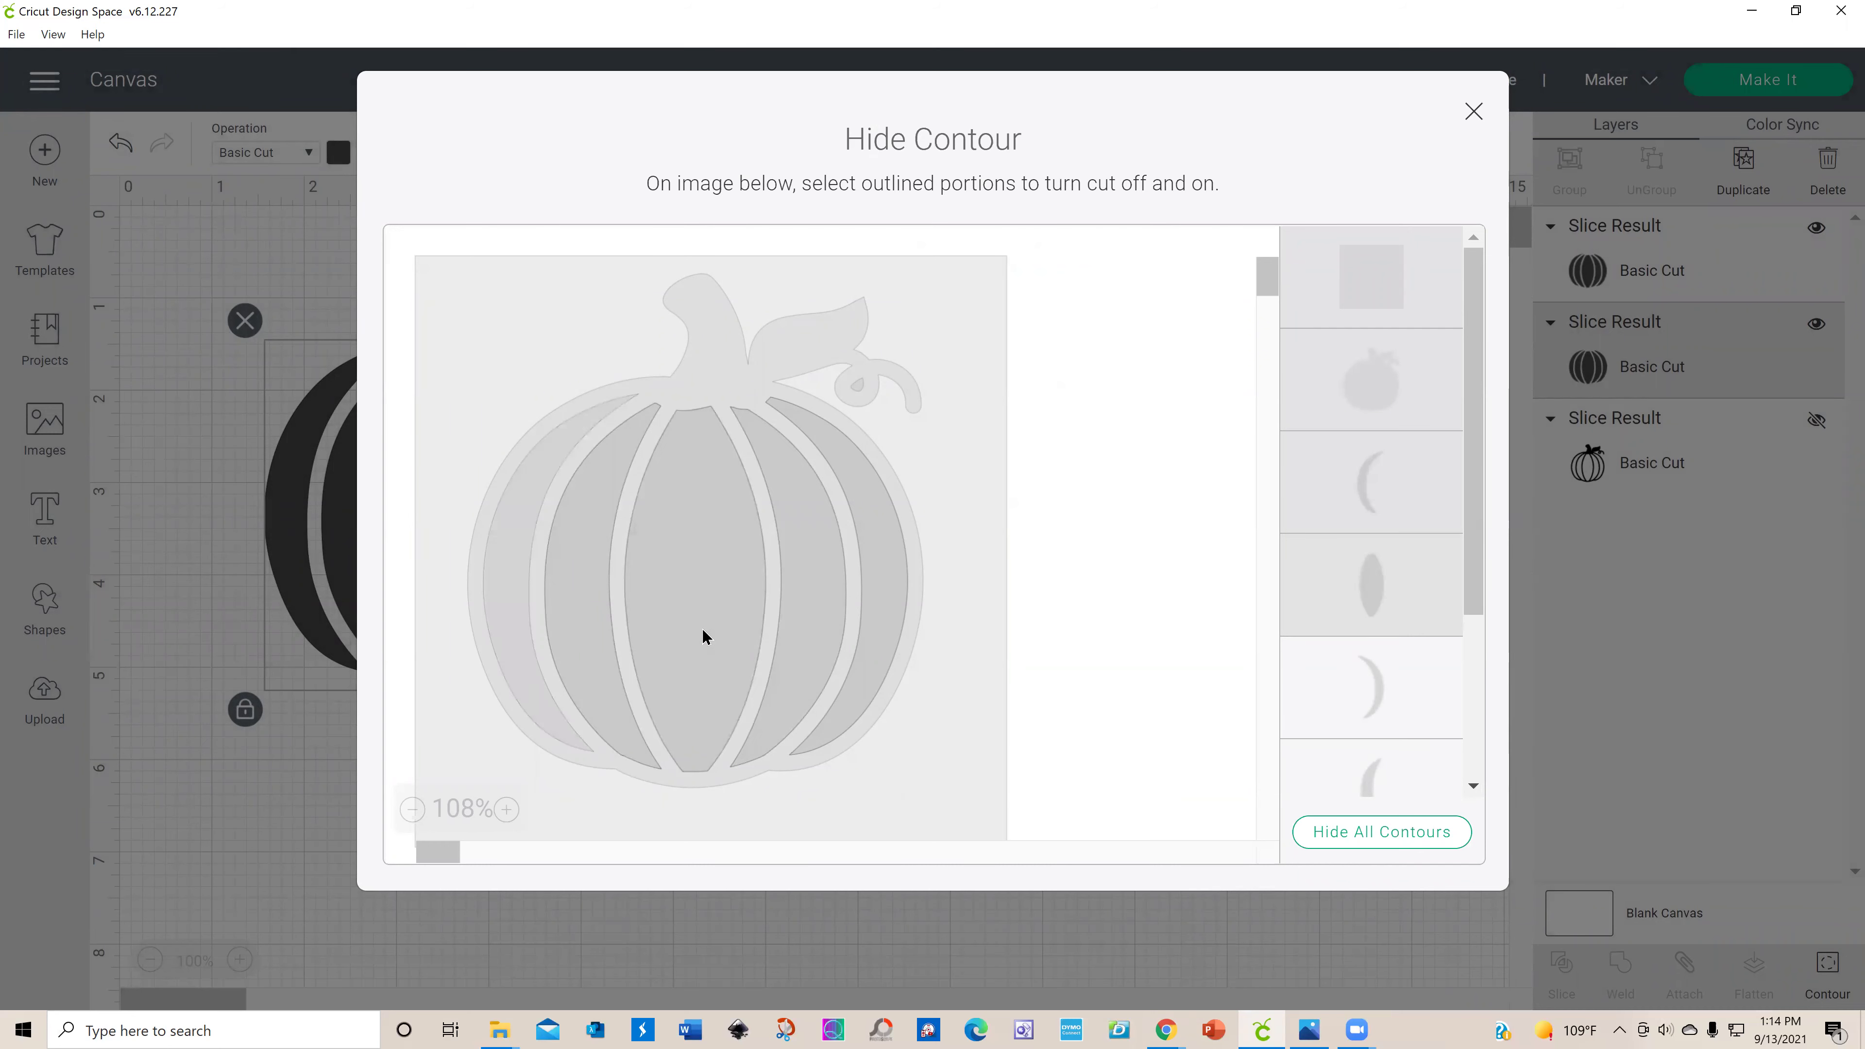
pyautogui.click(875, 625)
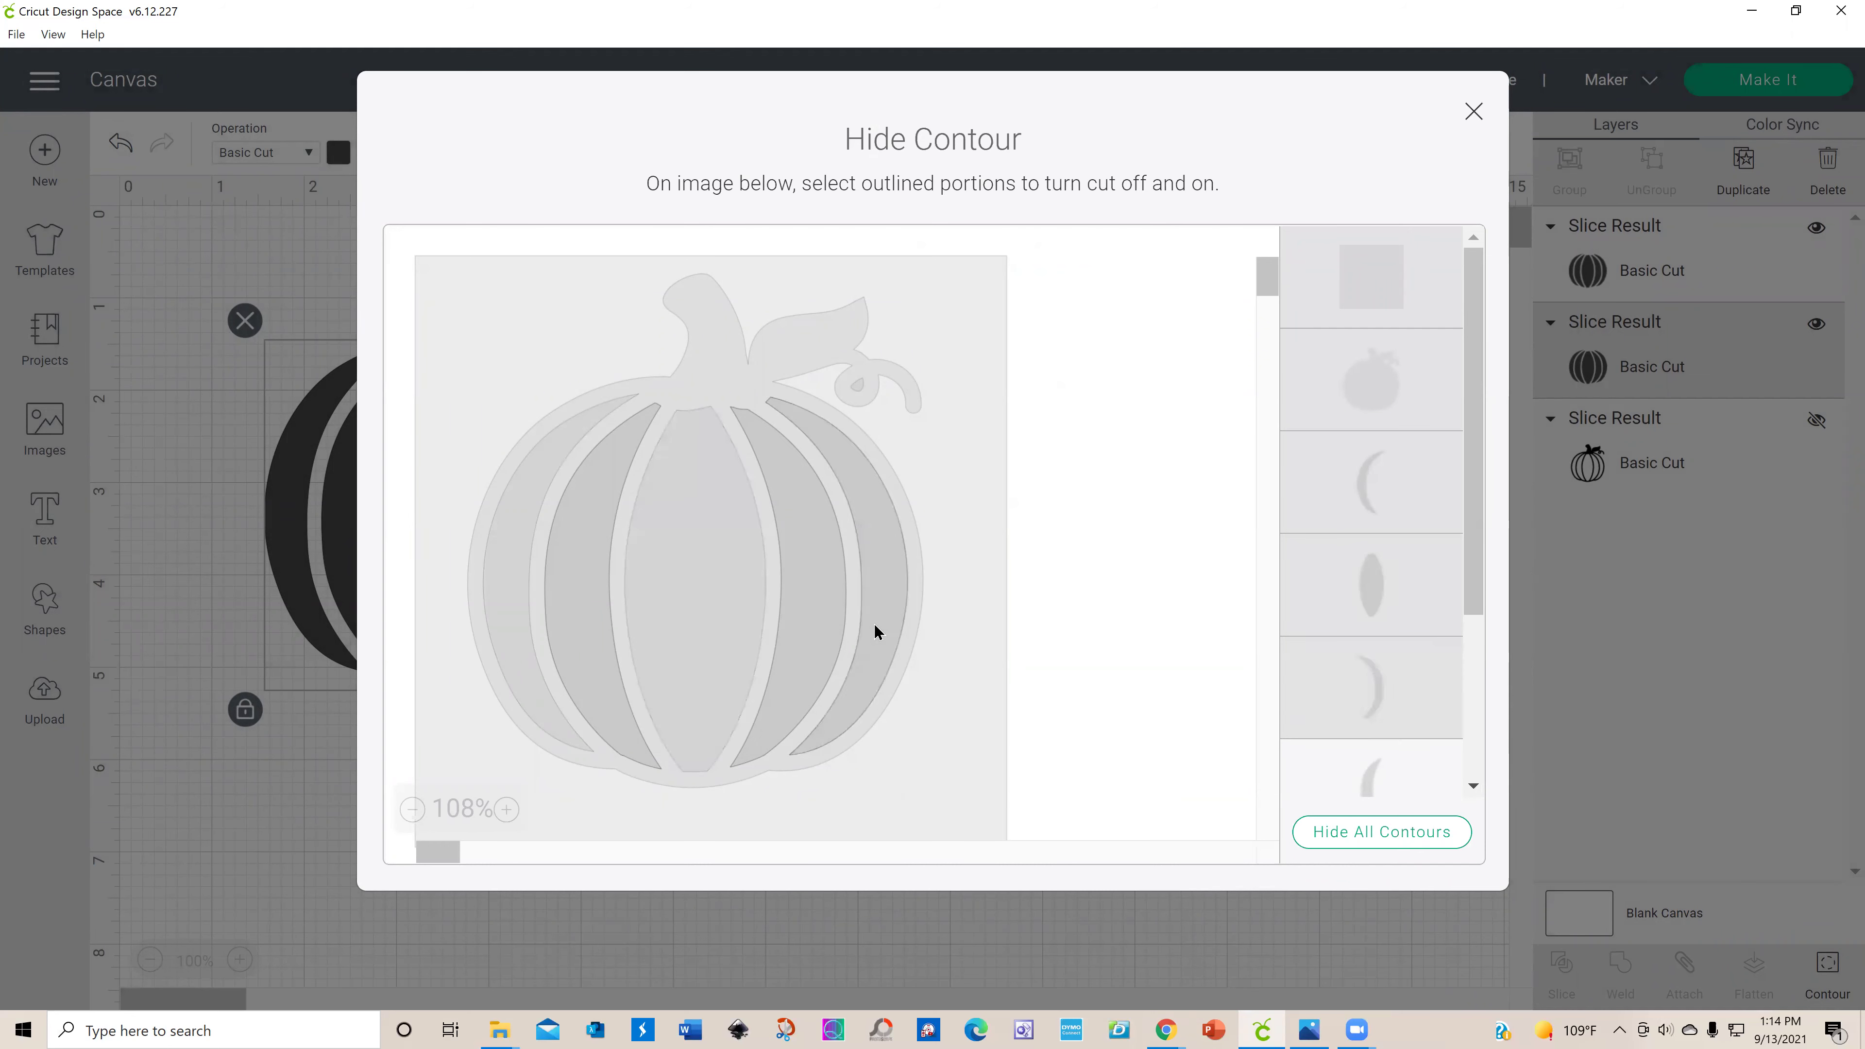
pyautogui.click(1474, 114)
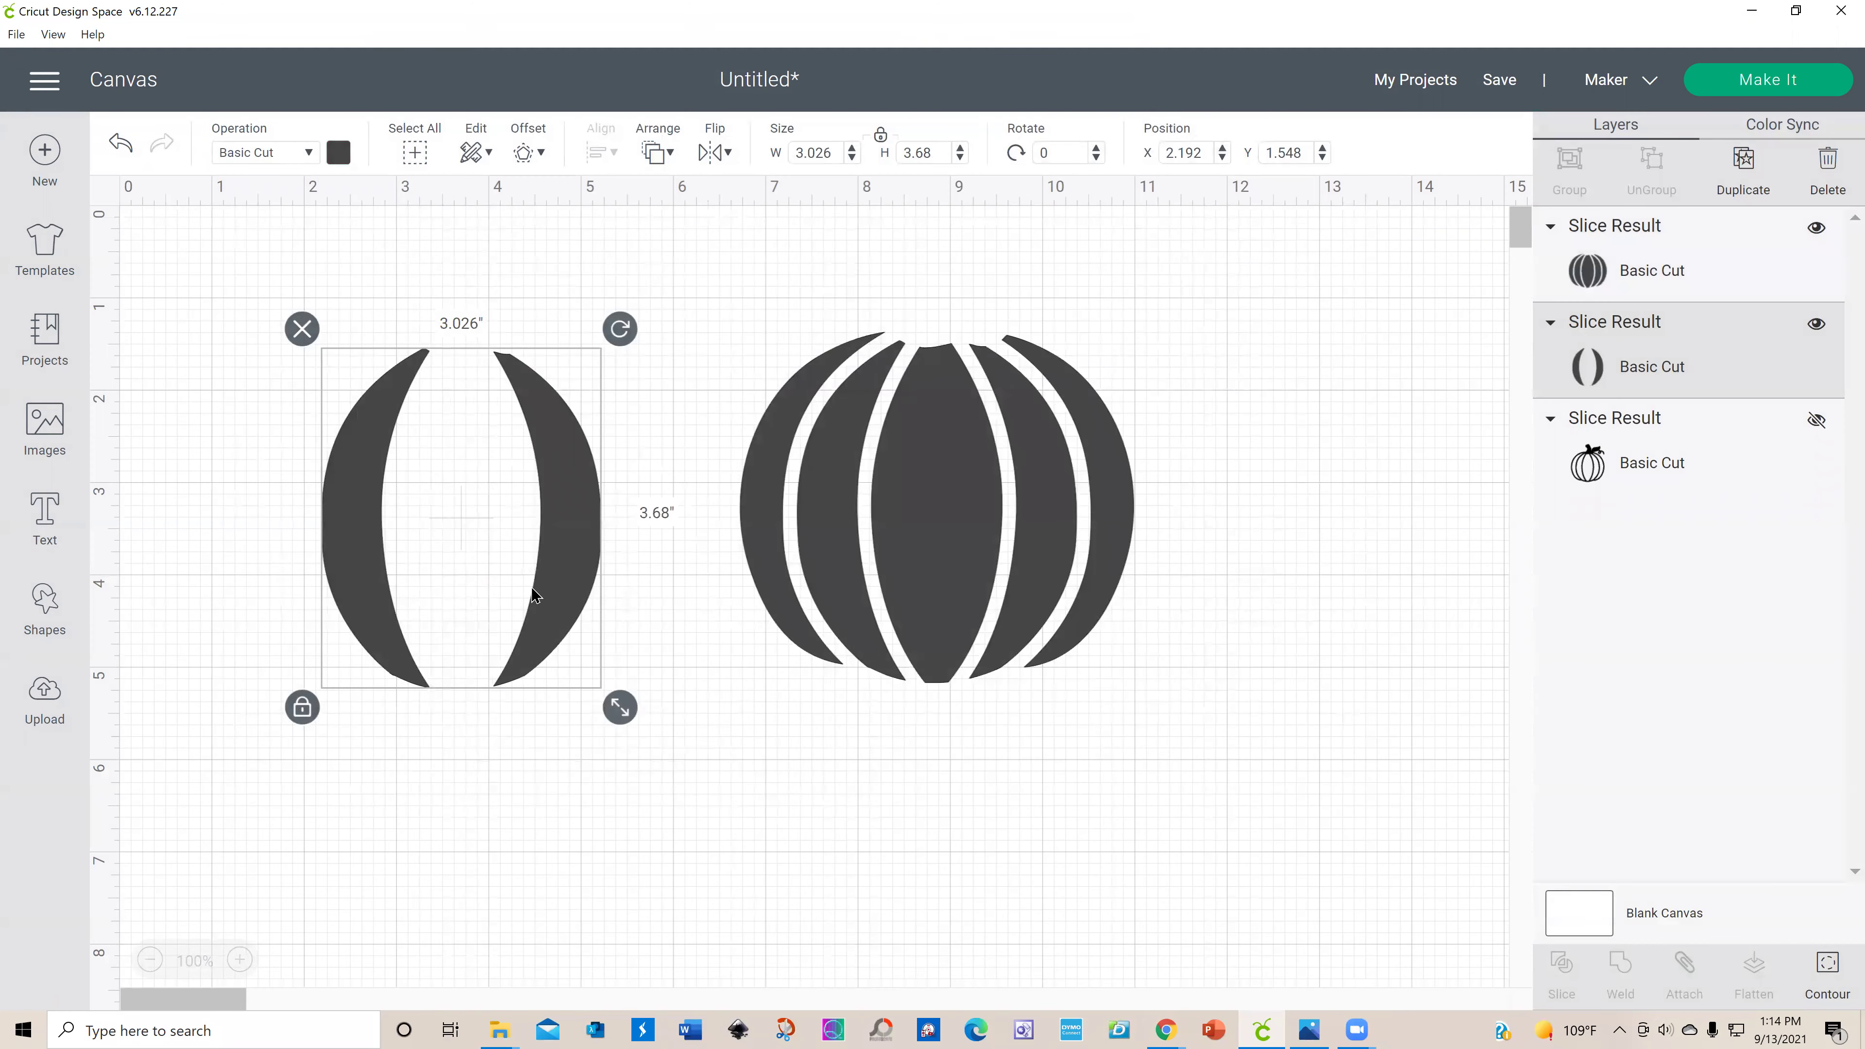
# Step: On the right copy, hide the left inner segment's cut, leaving outer crescents and centre
pyautogui.click(853, 563)
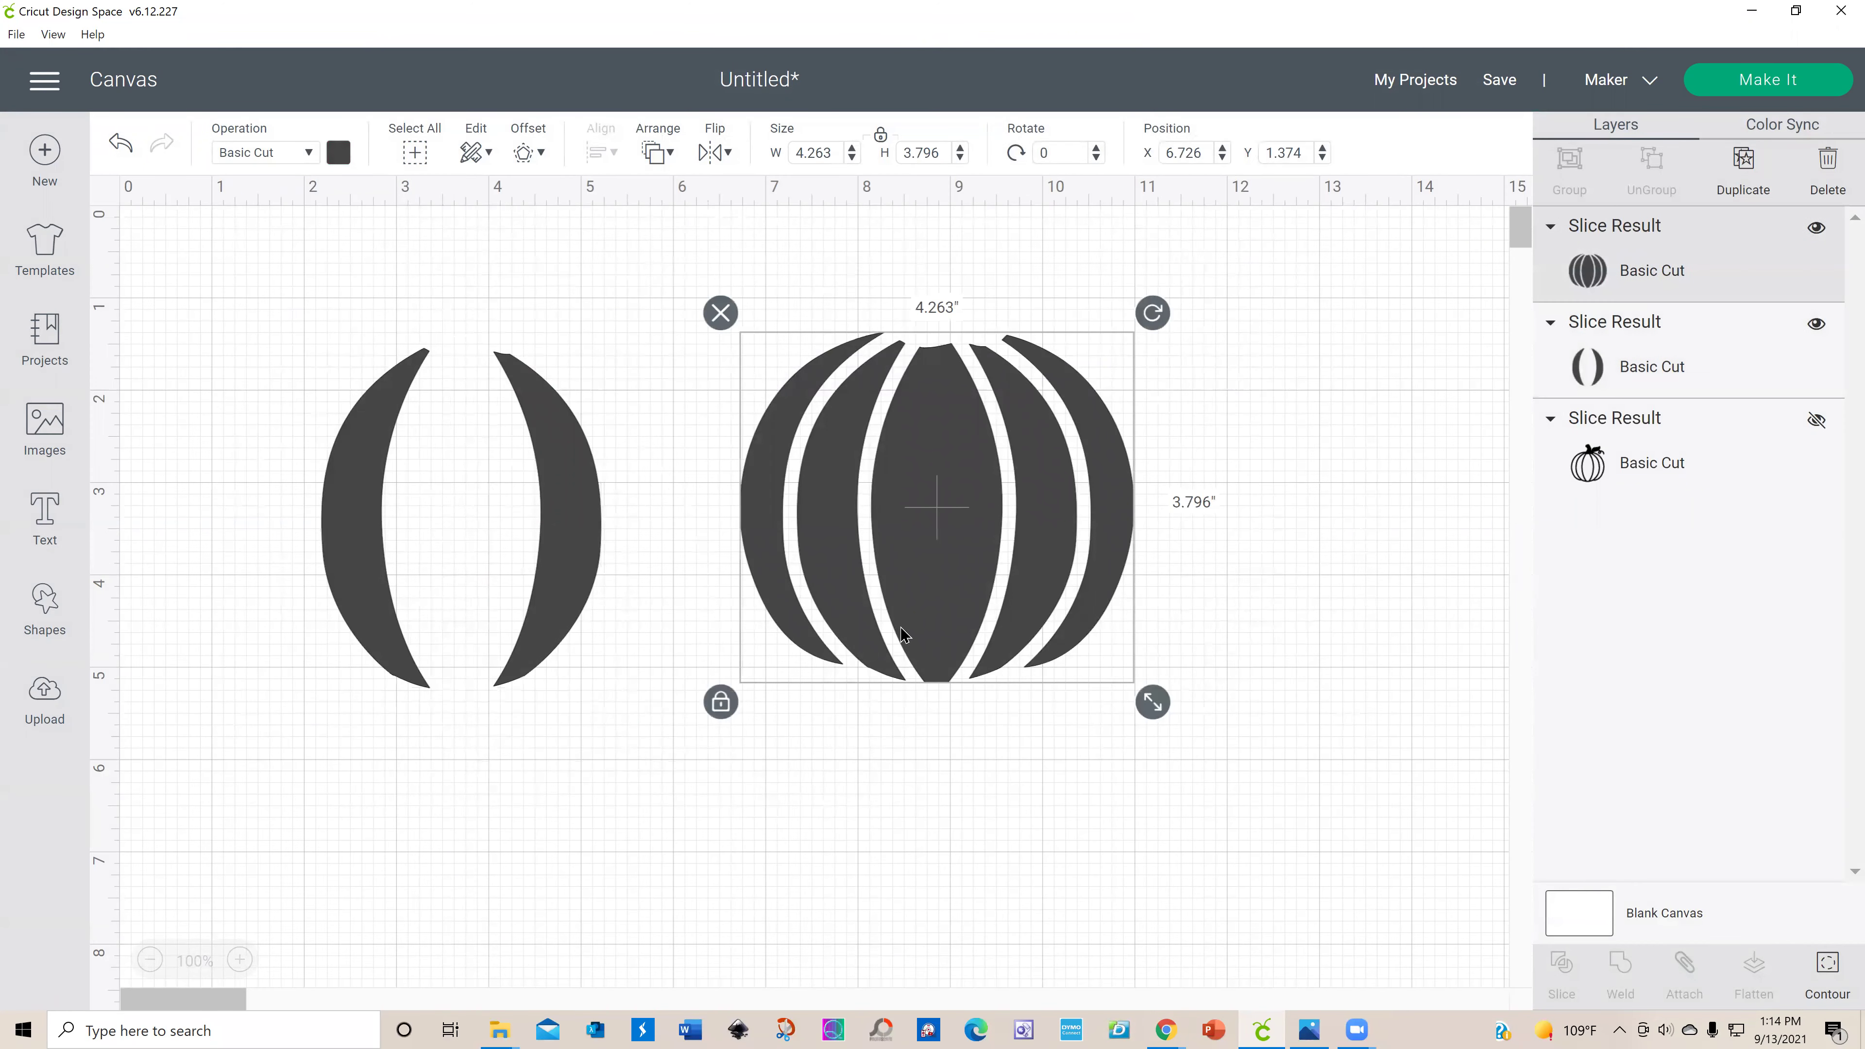
pyautogui.click(1826, 963)
pyautogui.click(565, 572)
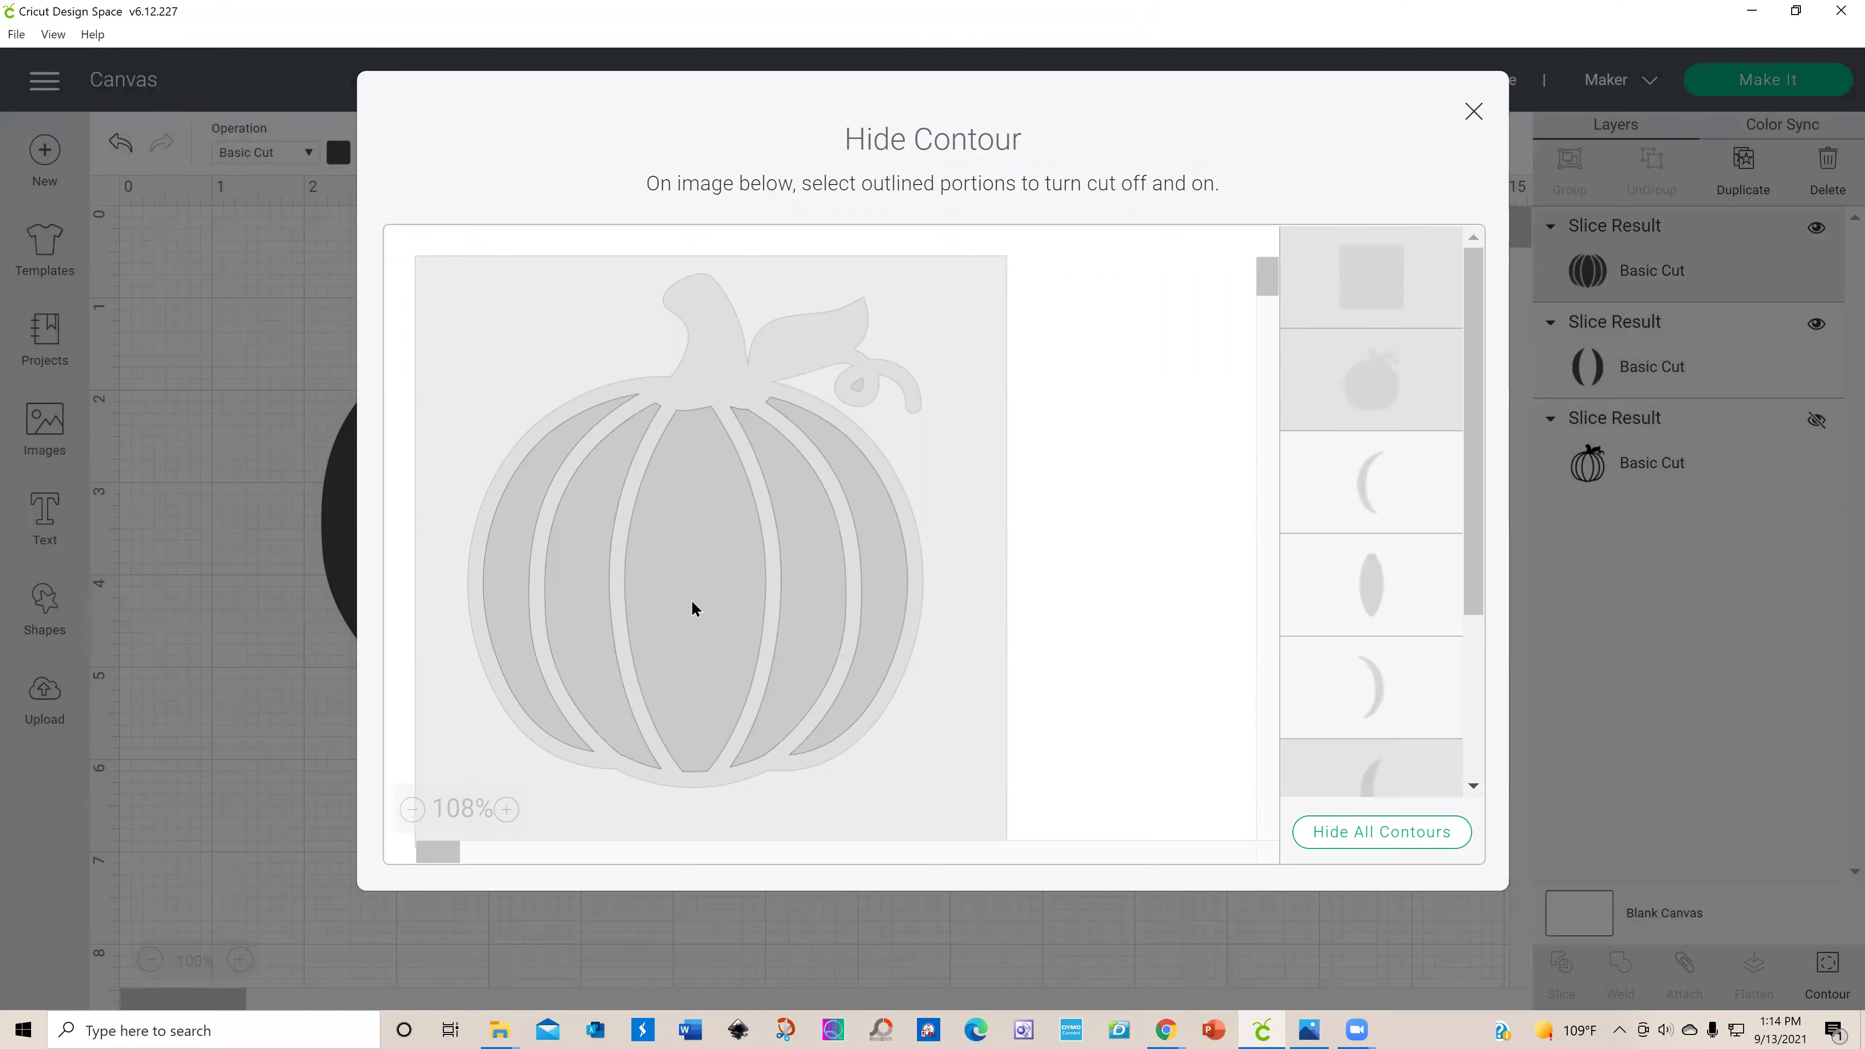
pyautogui.click(1472, 109)
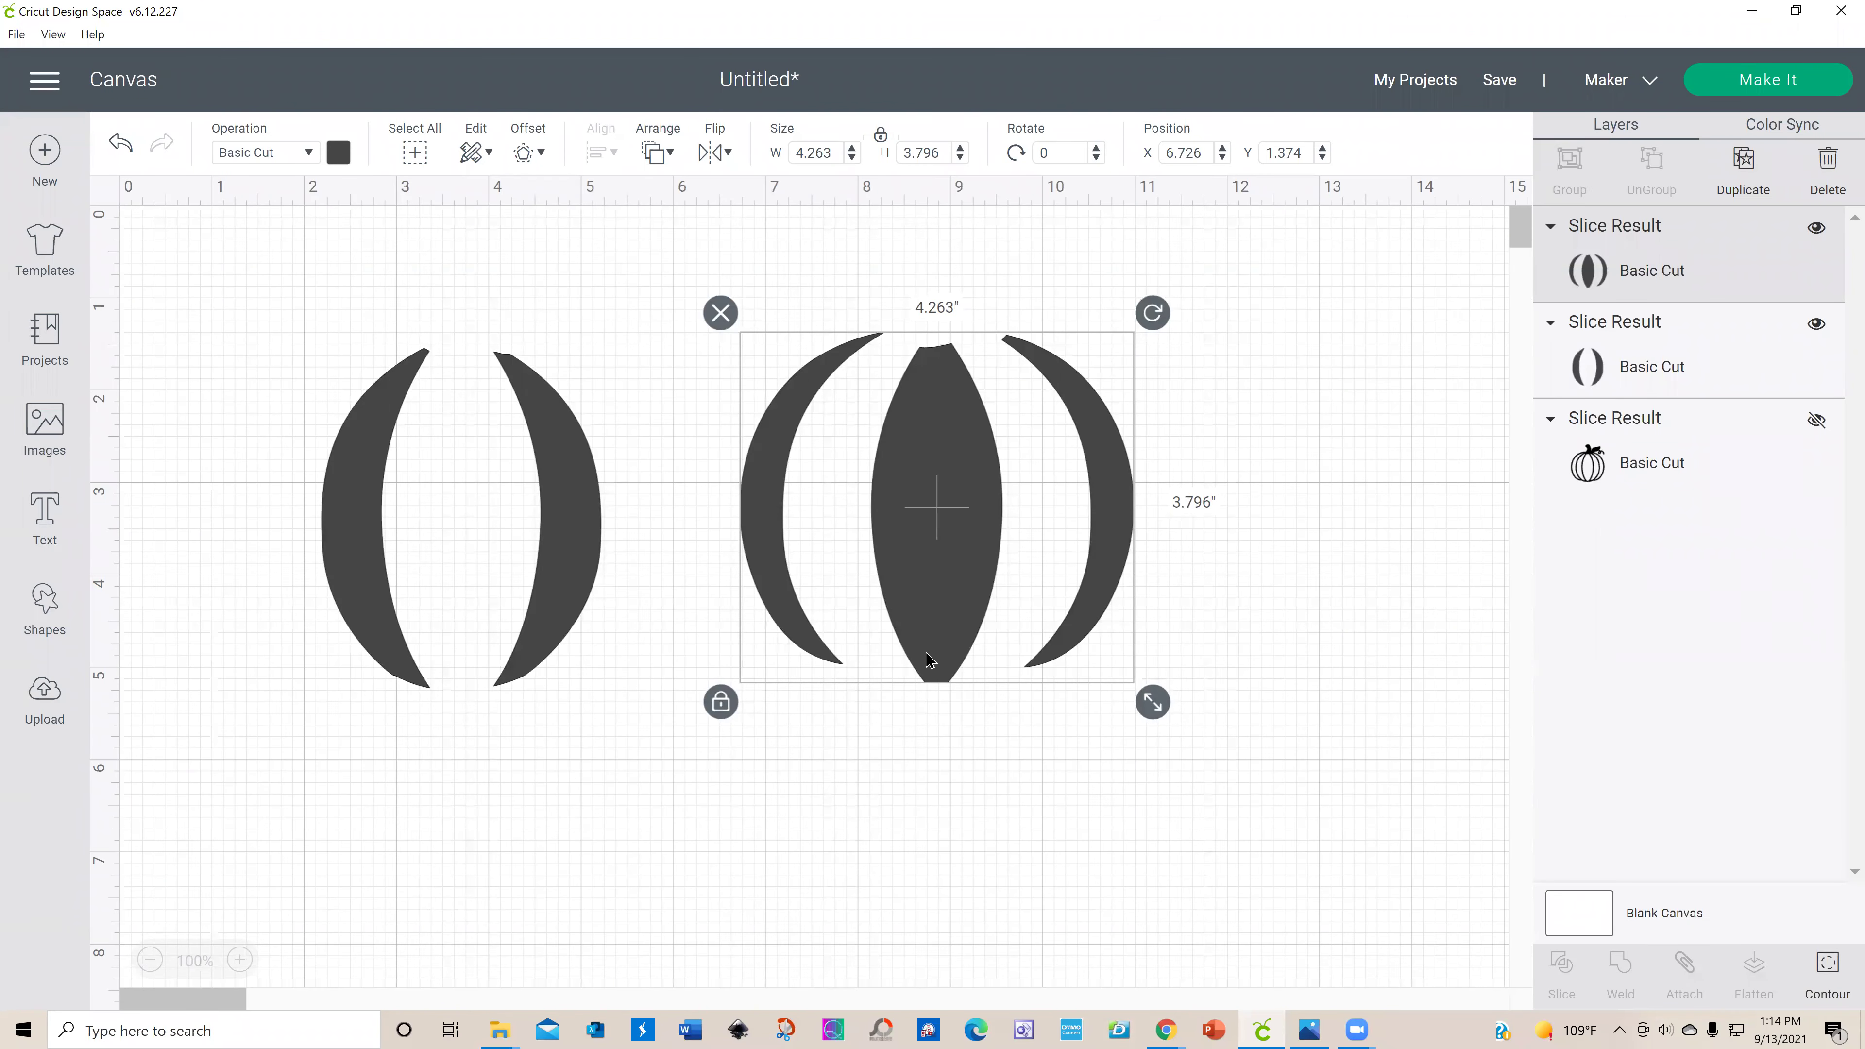
# Step: Move the crescent pair up-left and make it a Print Then Cut layer
pyautogui.moveTo(547, 626); pyautogui.dragTo(488, 580)
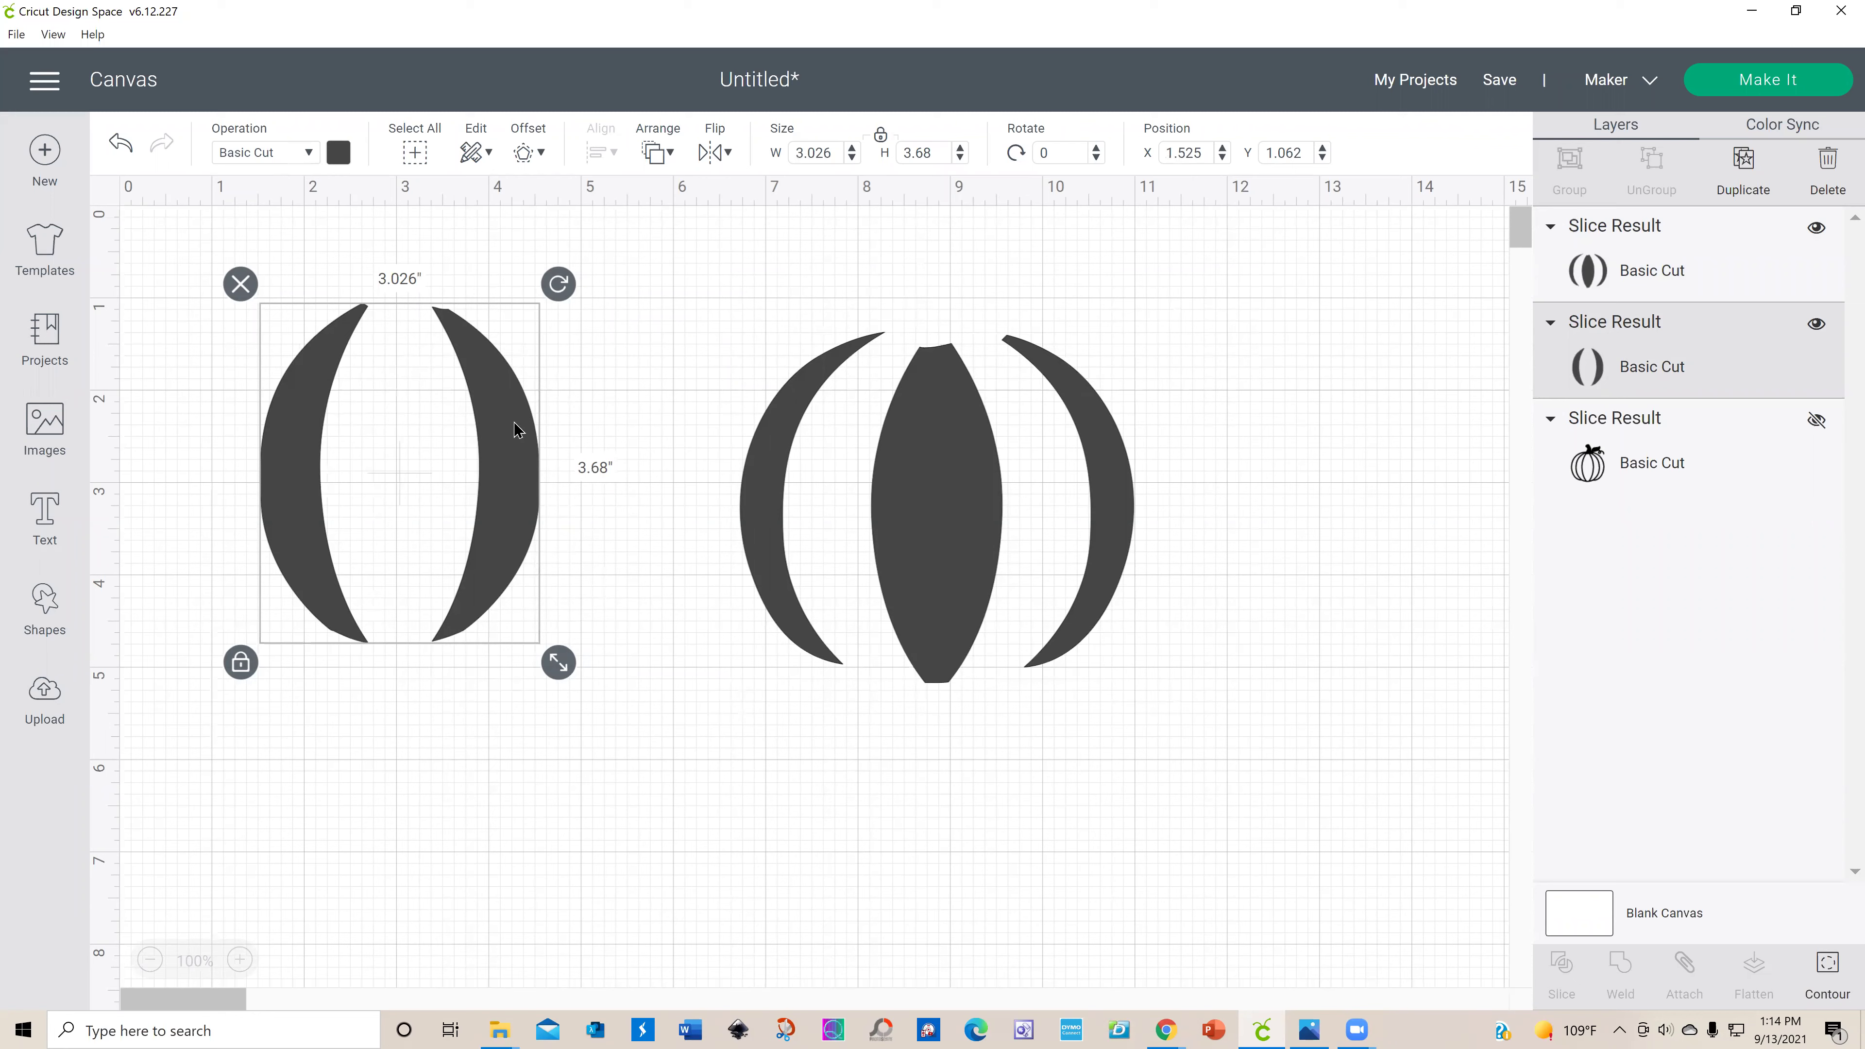
pyautogui.click(337, 154)
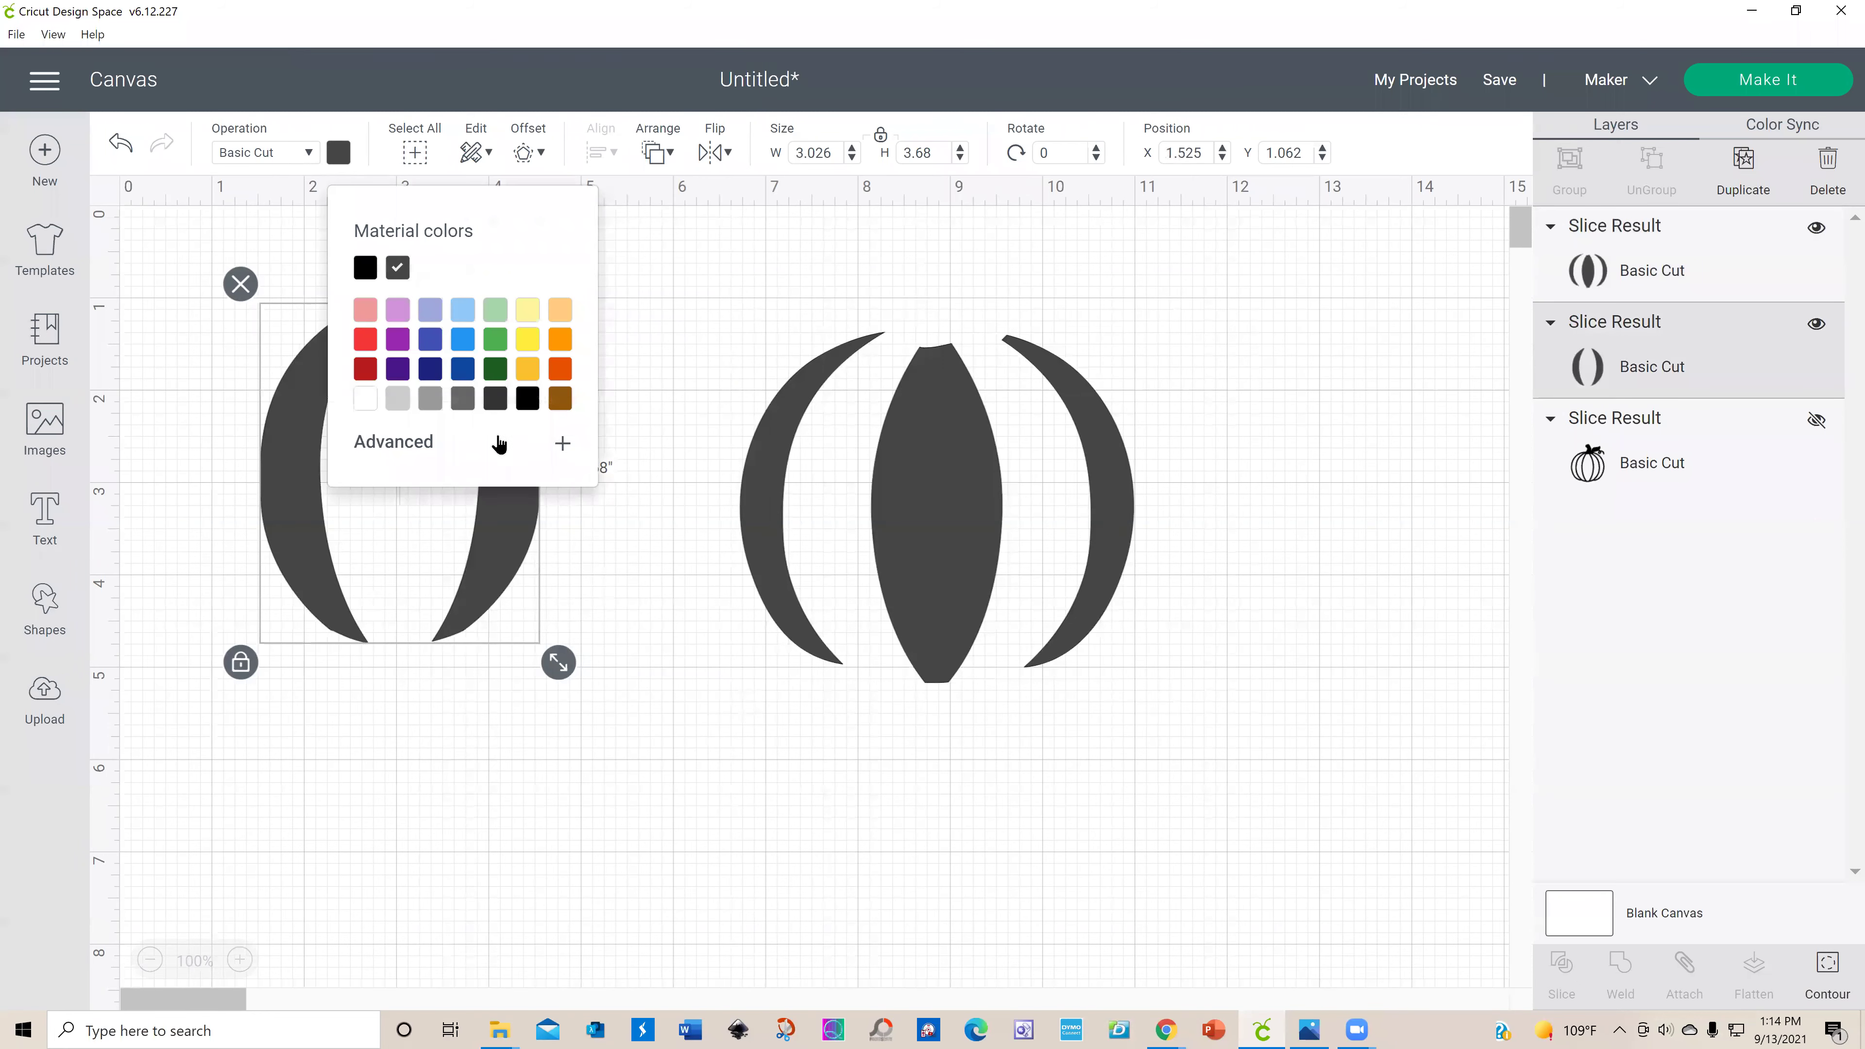
pyautogui.click(315, 155)
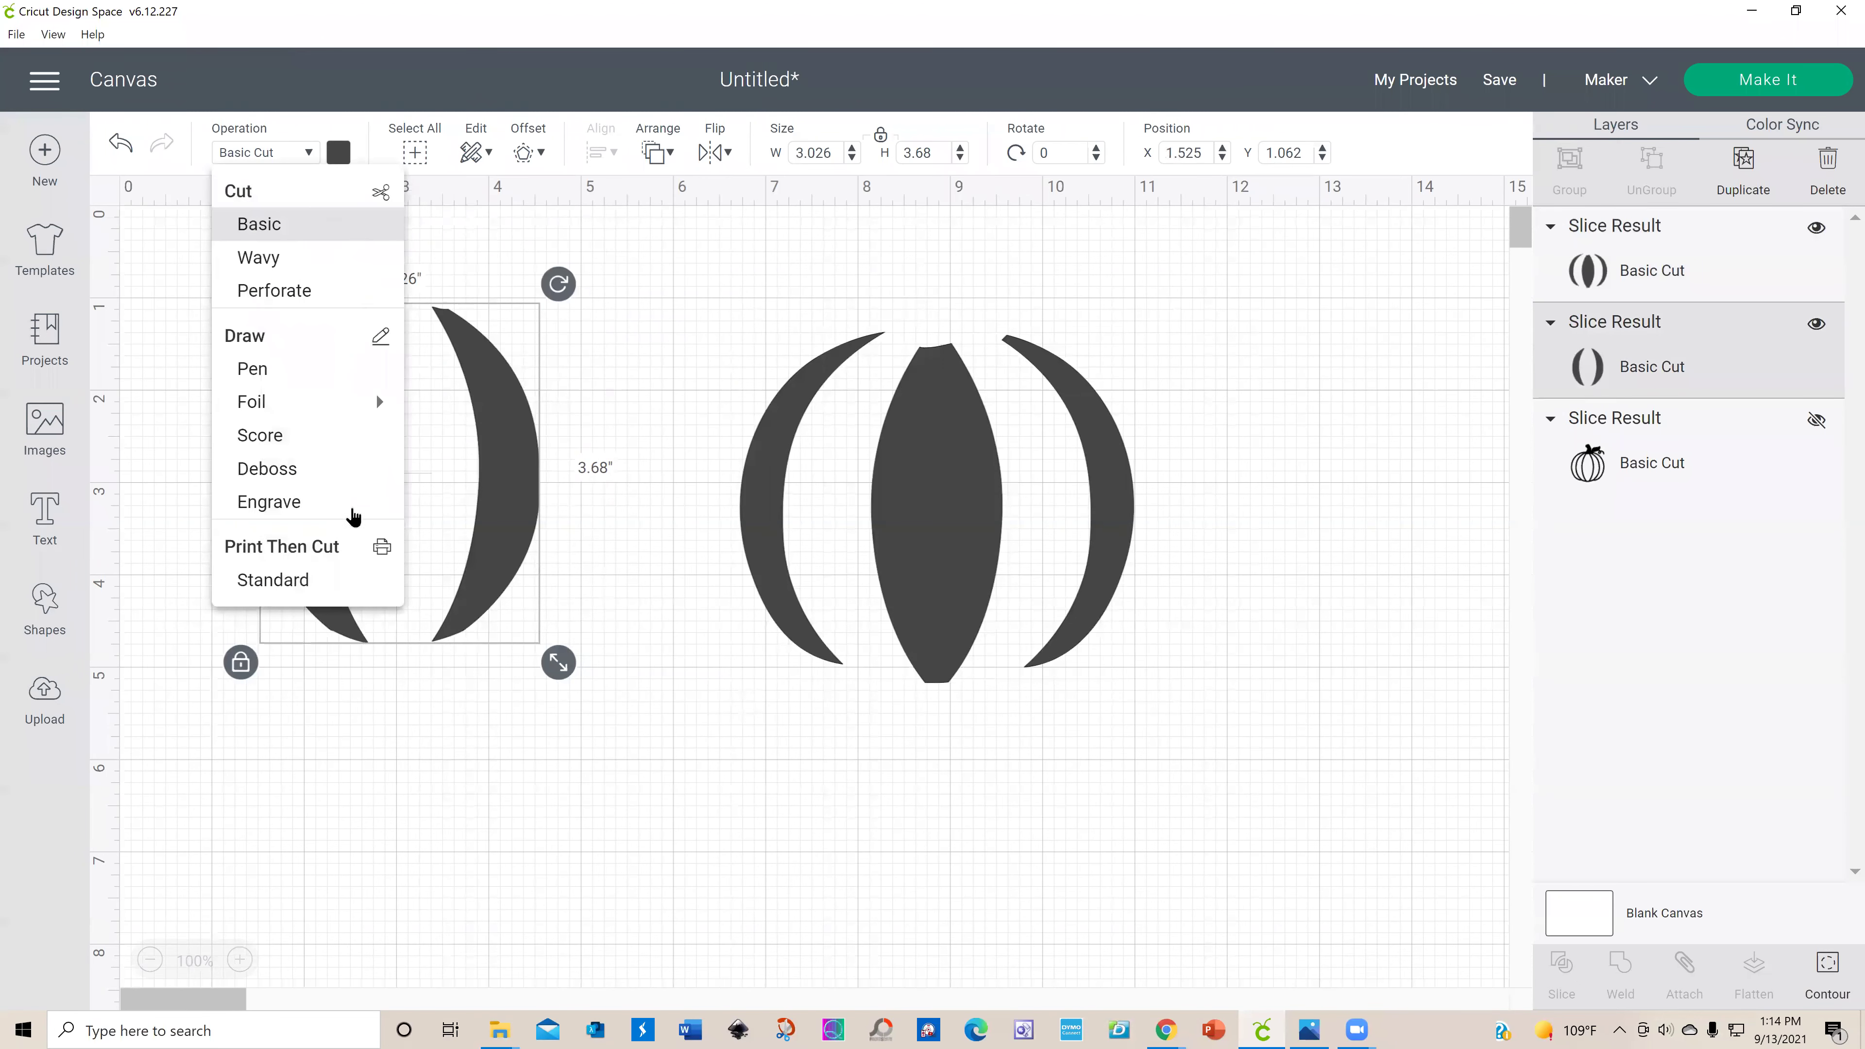
pyautogui.click(287, 582)
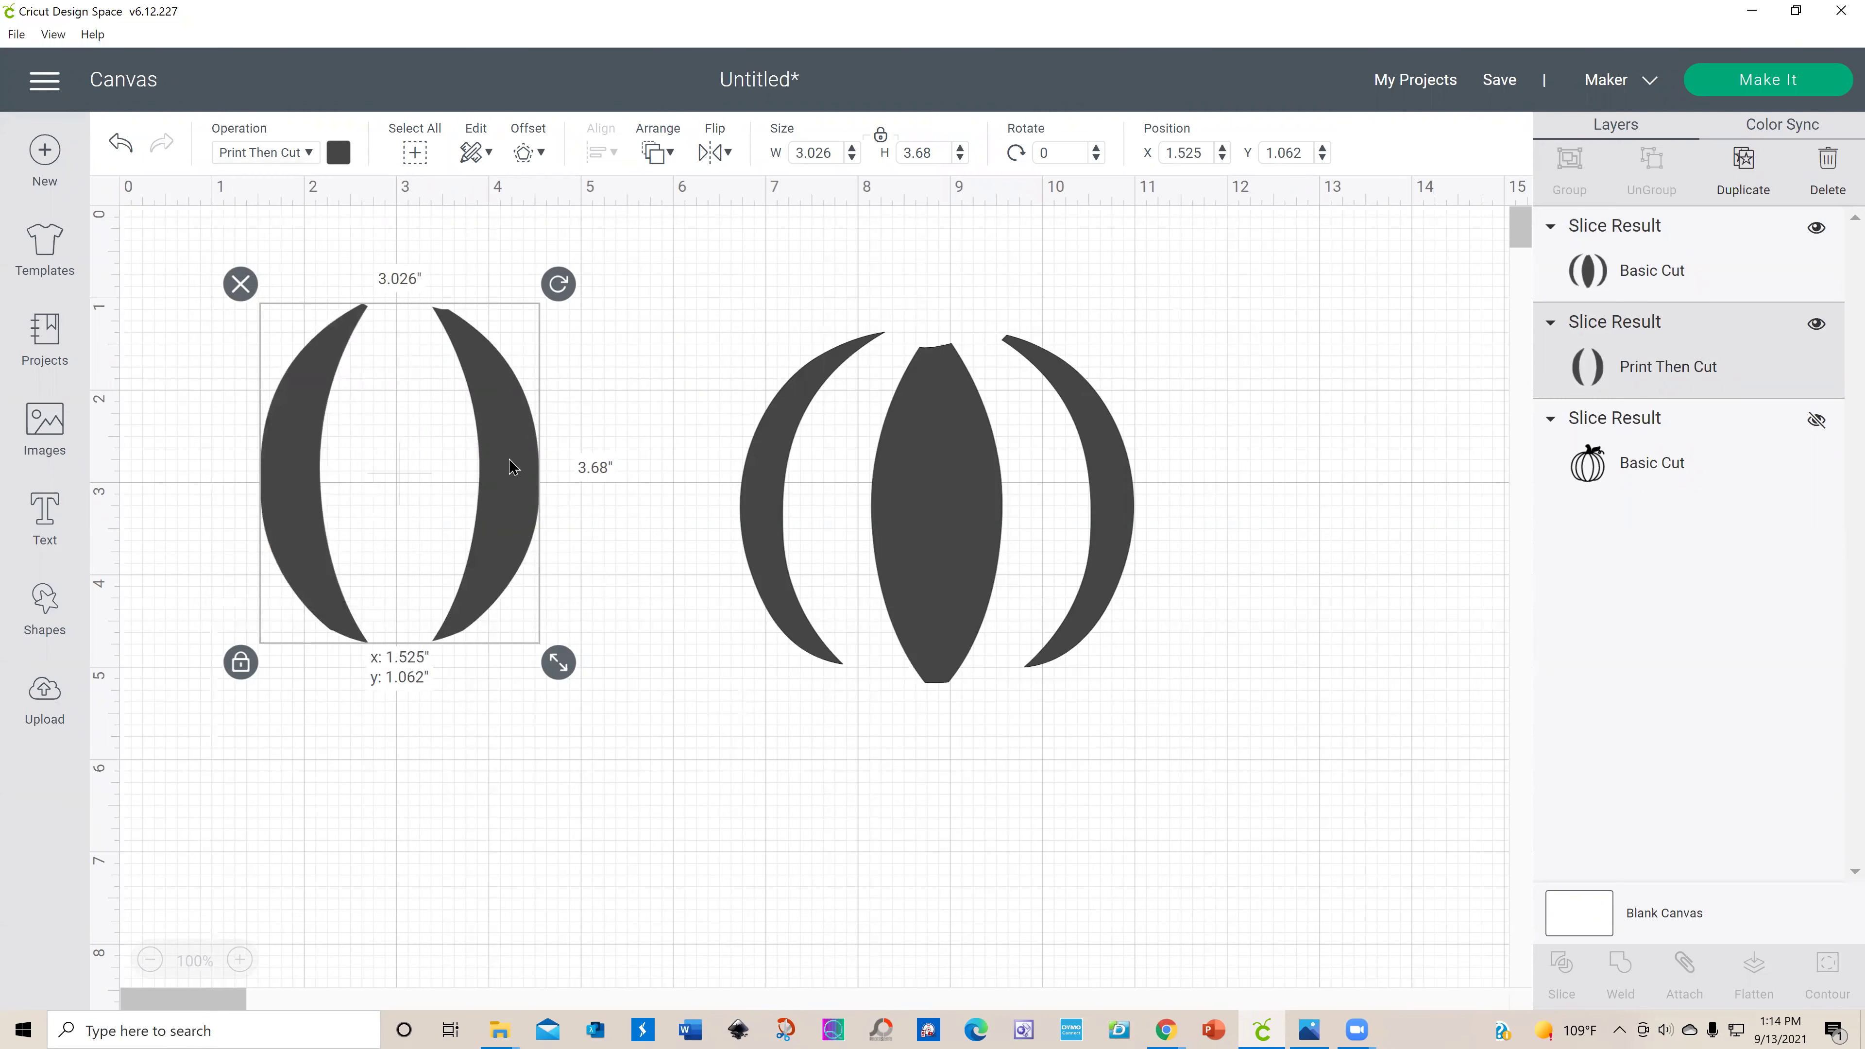
# Step: Fill the crescents with the red buffalo plaid print pattern, keeping standard Print Then Cut
pyautogui.click(334, 160)
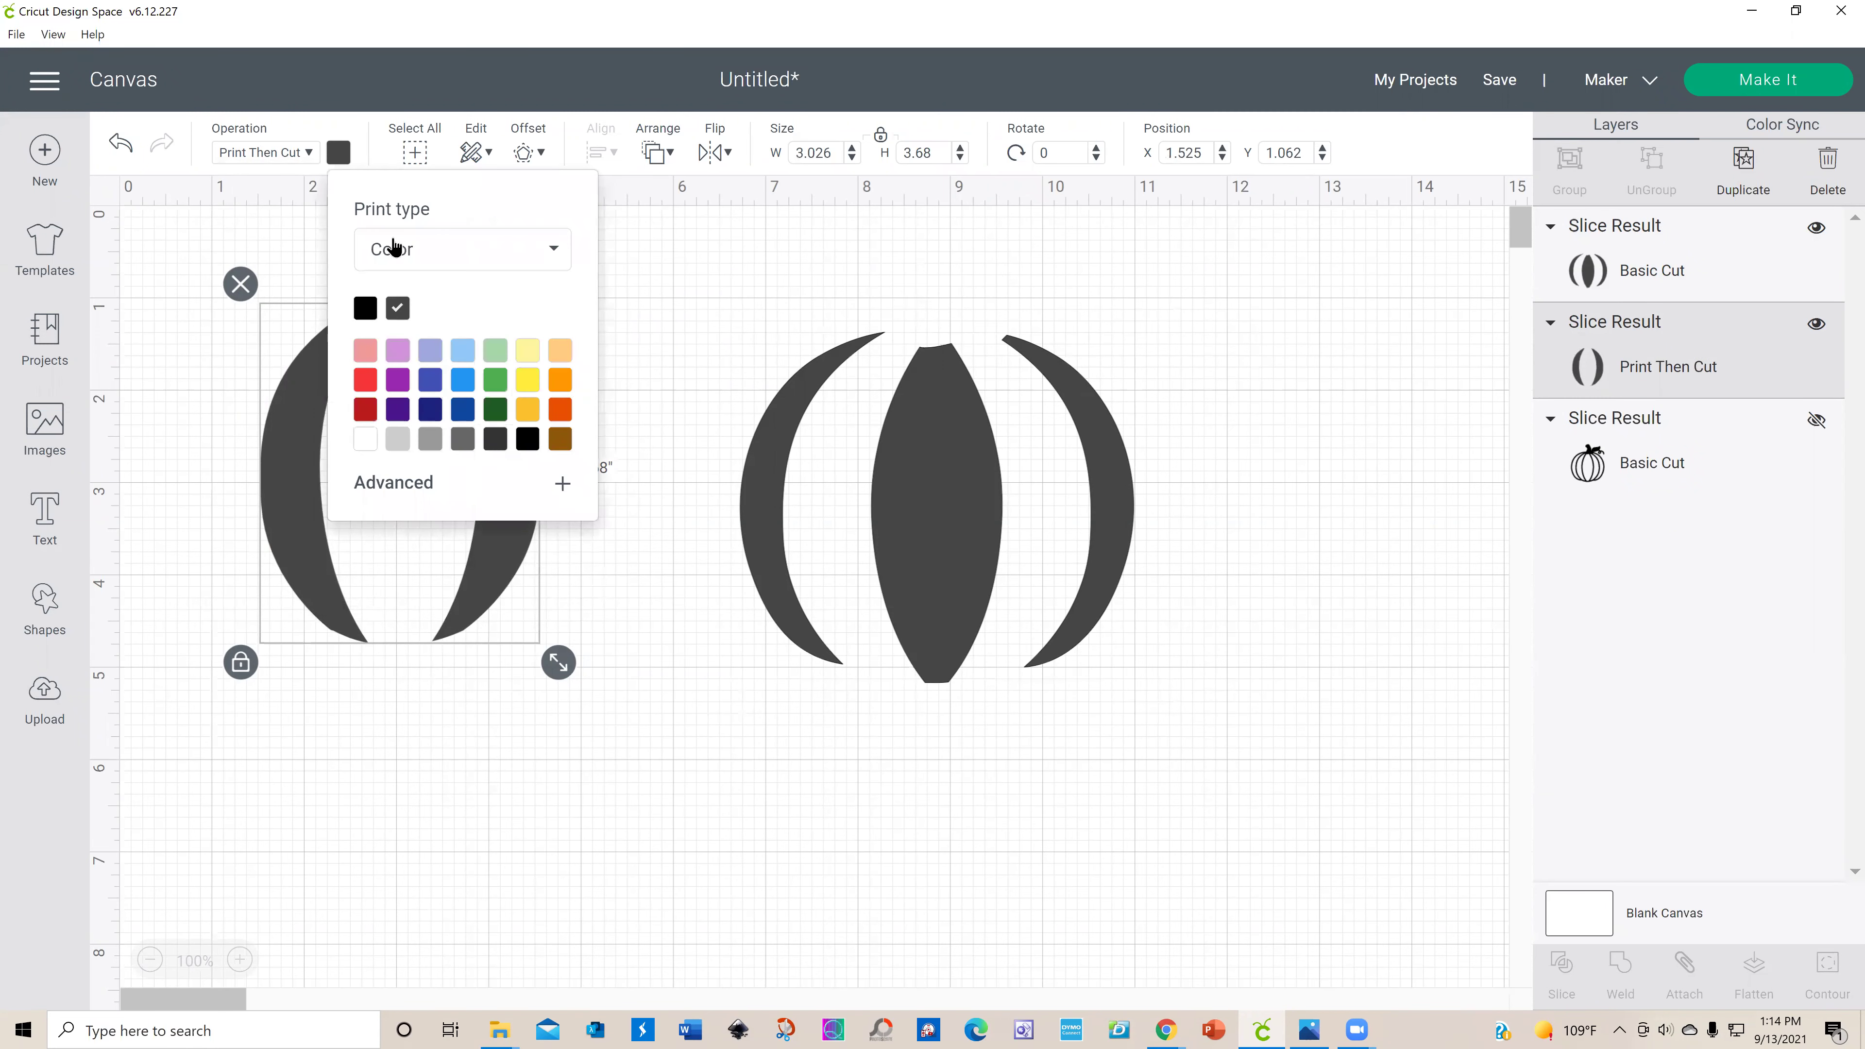
pyautogui.click(553, 253)
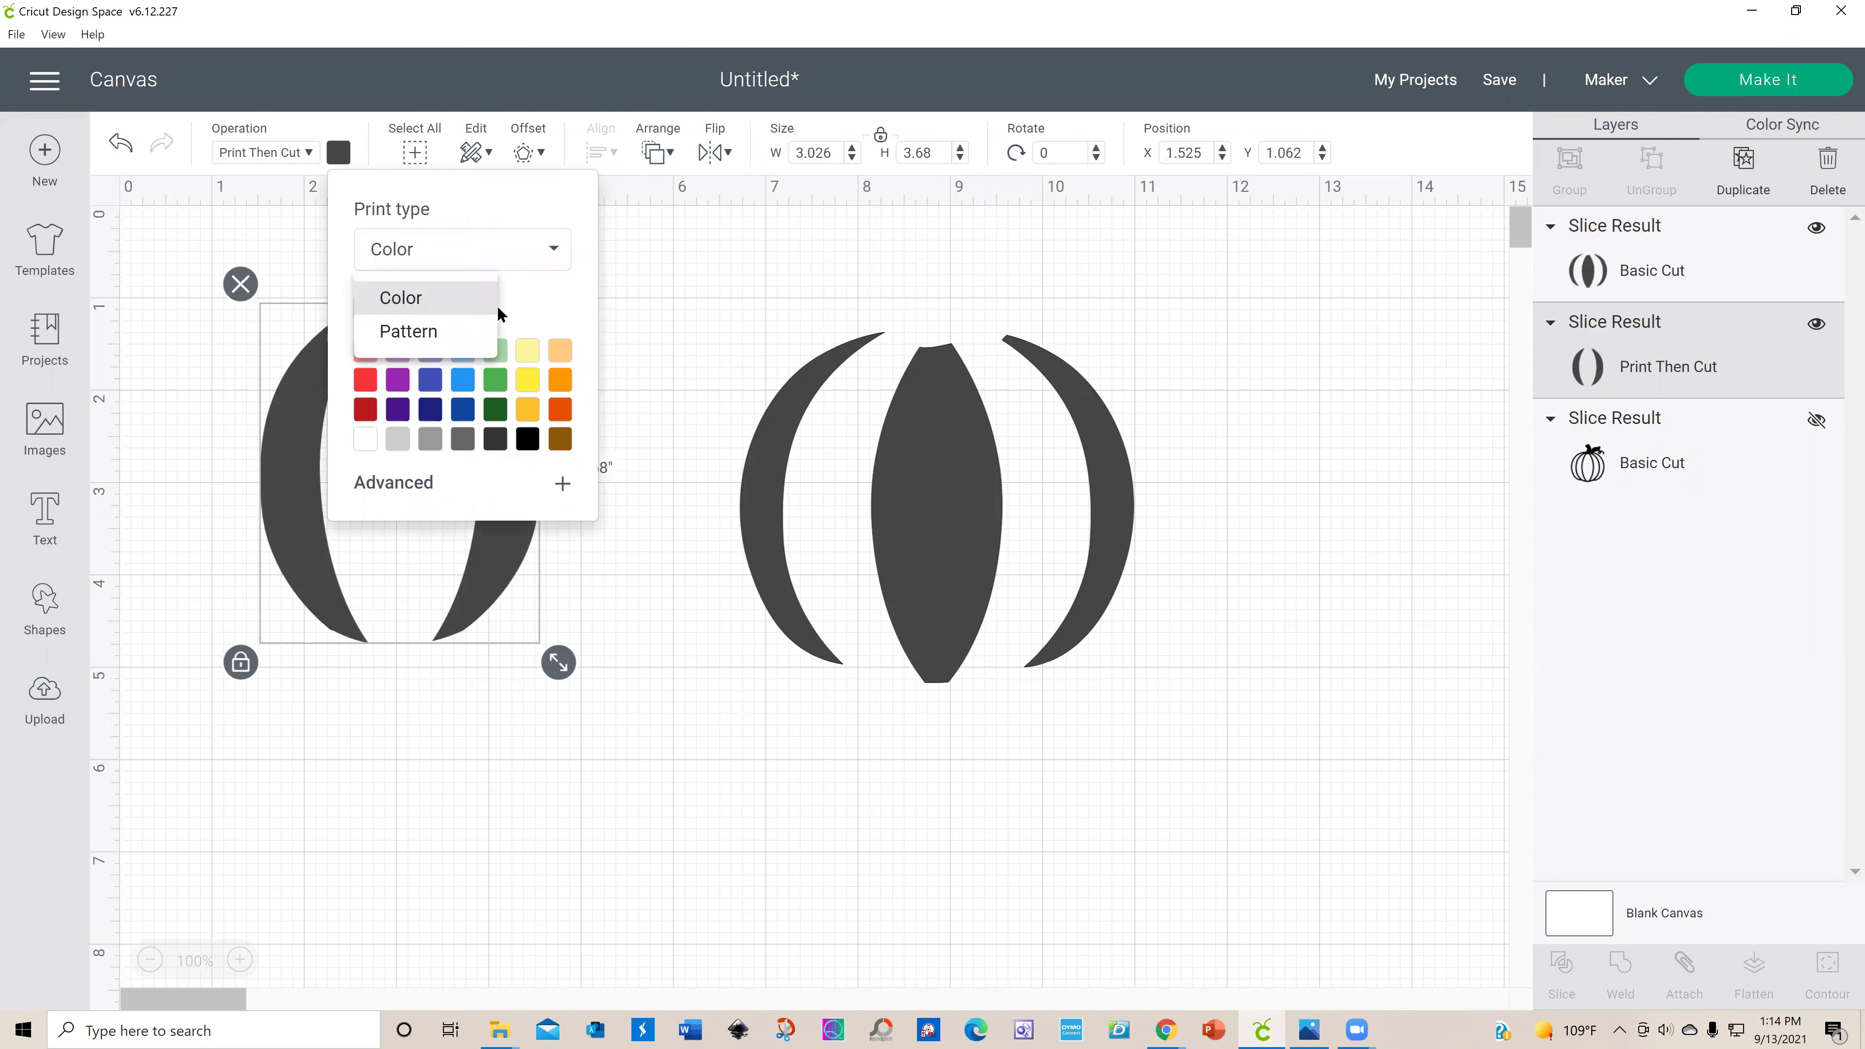
pyautogui.click(438, 335)
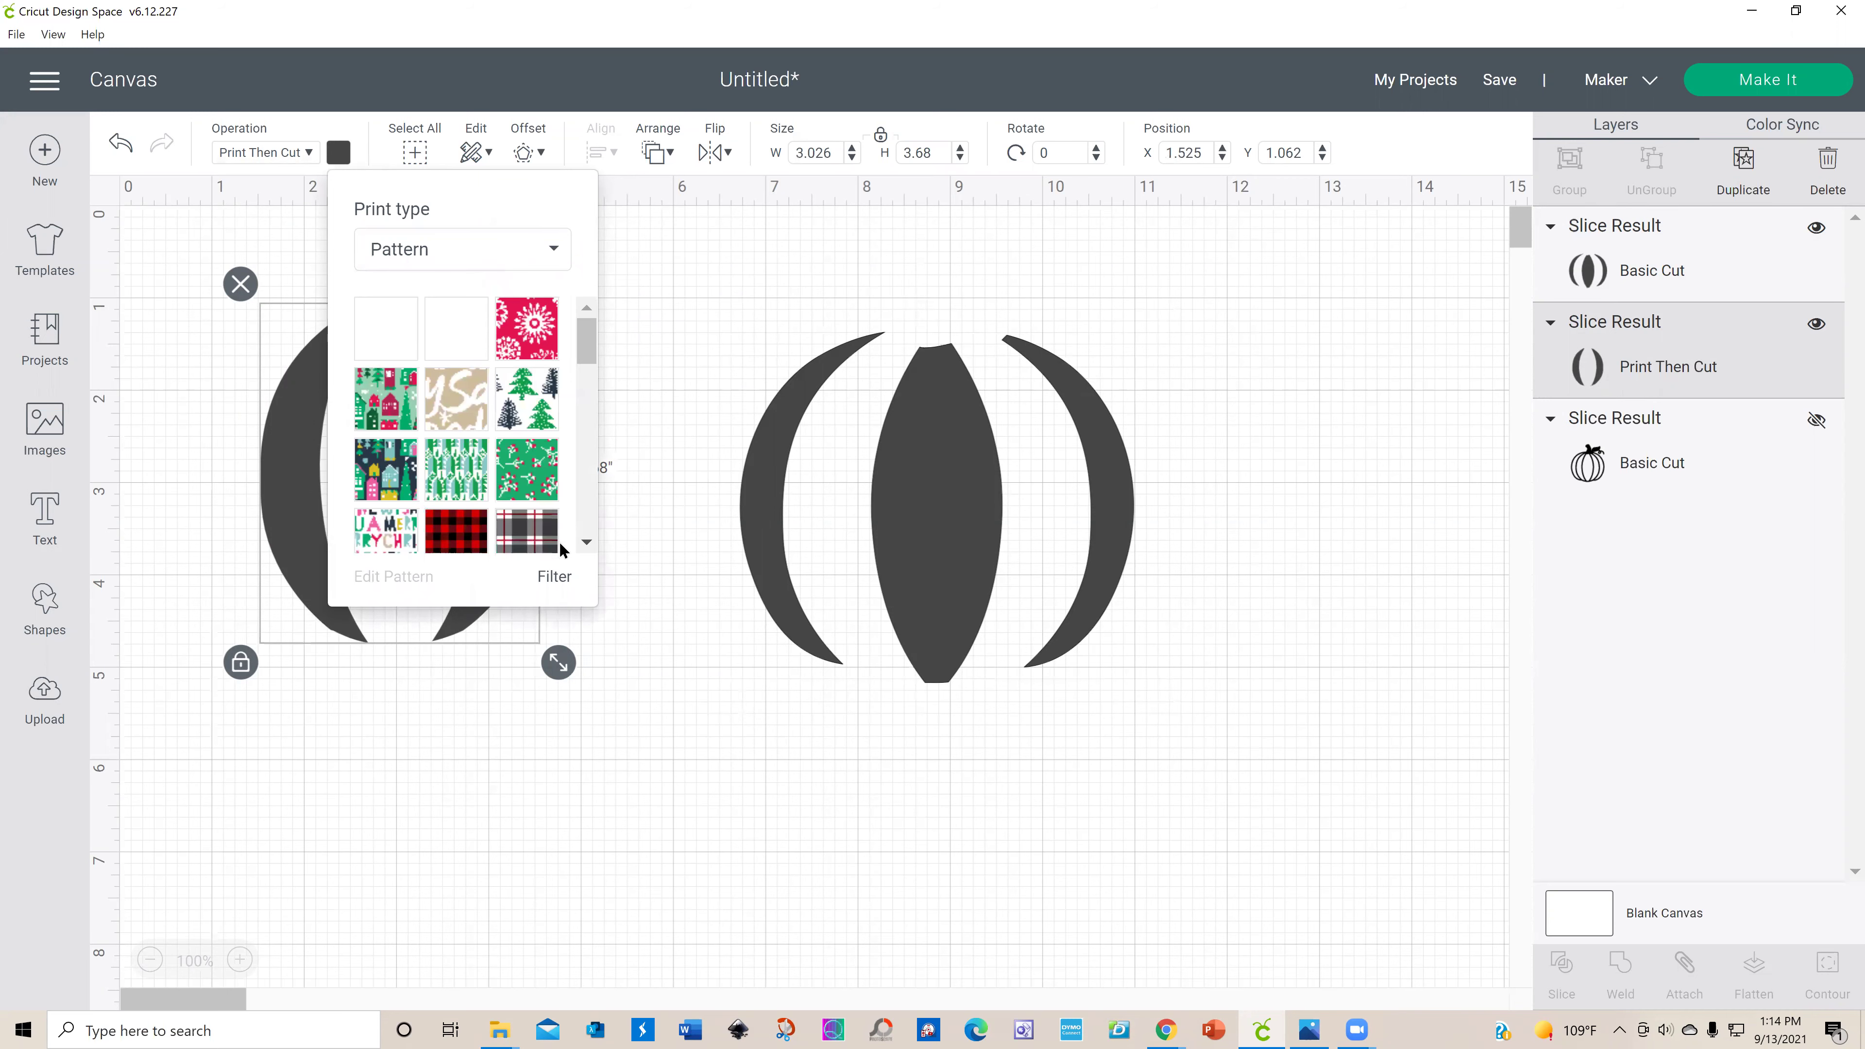
pyautogui.scroll(-2, 580, 355)
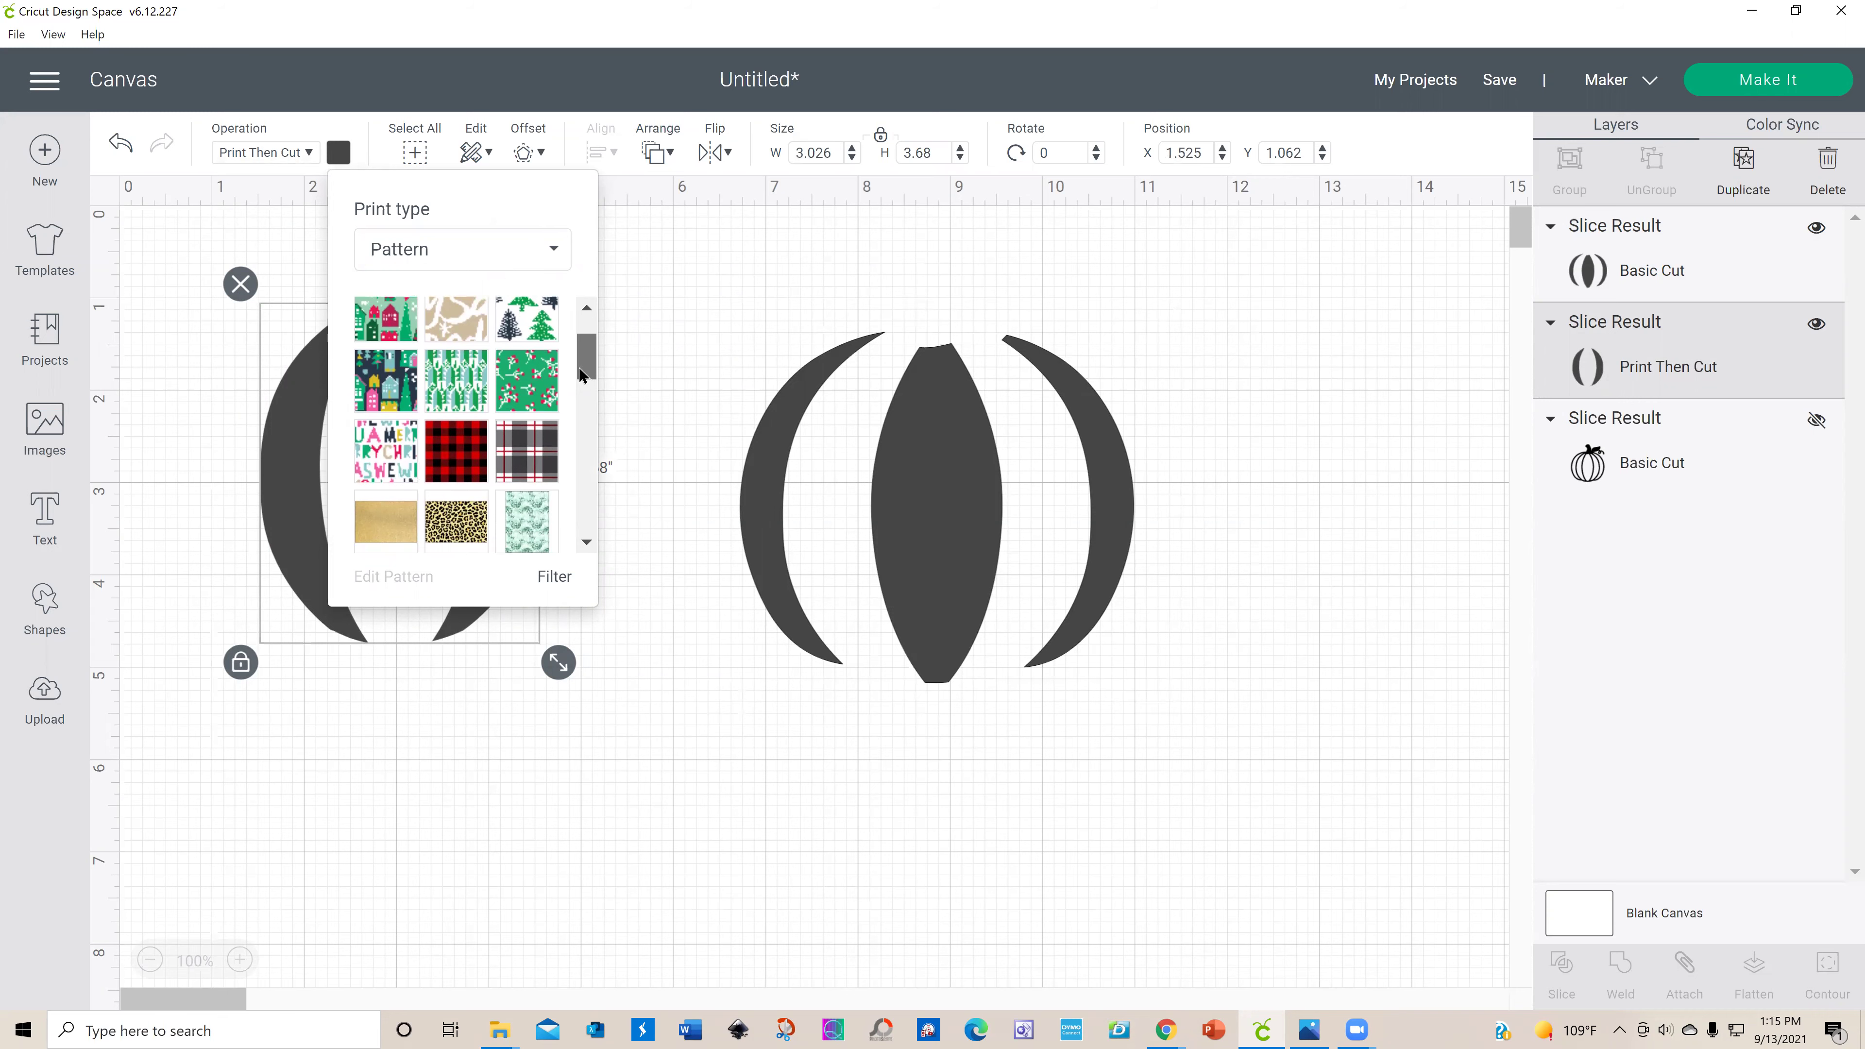
pyautogui.scroll(-1, 580, 375)
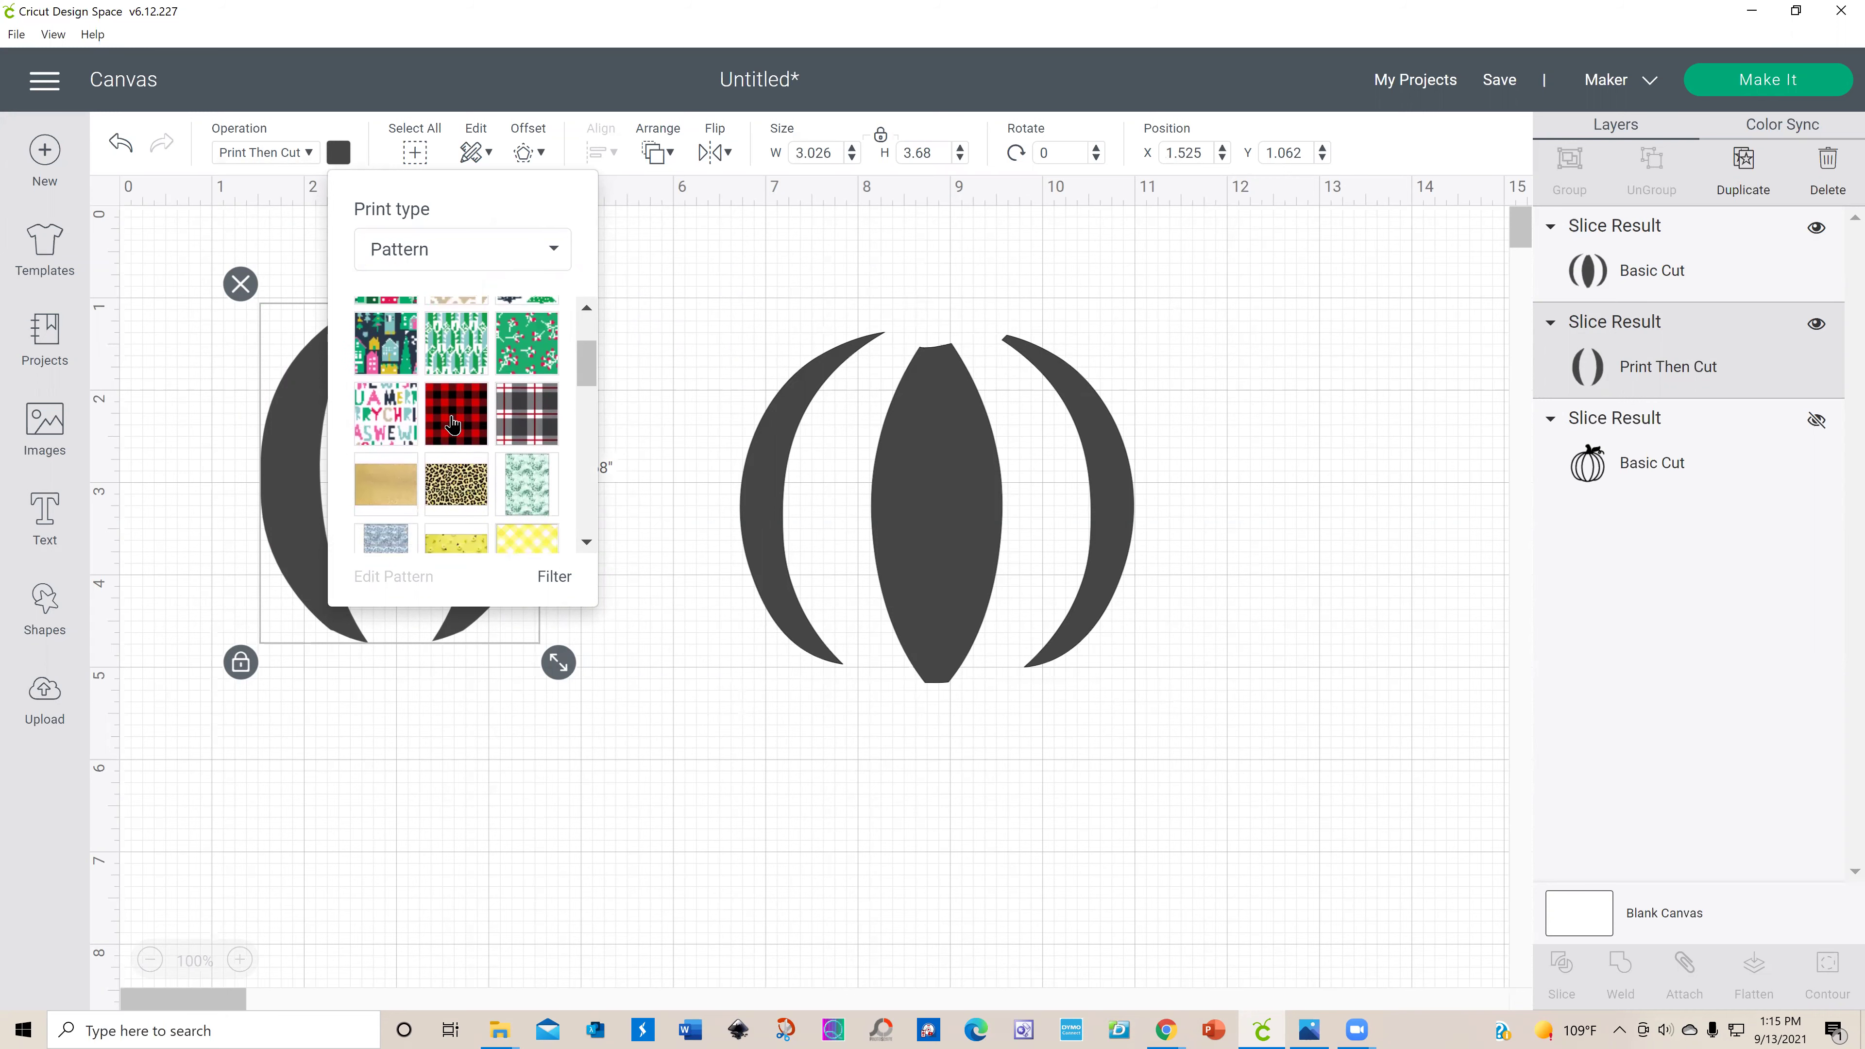
pyautogui.click(452, 425)
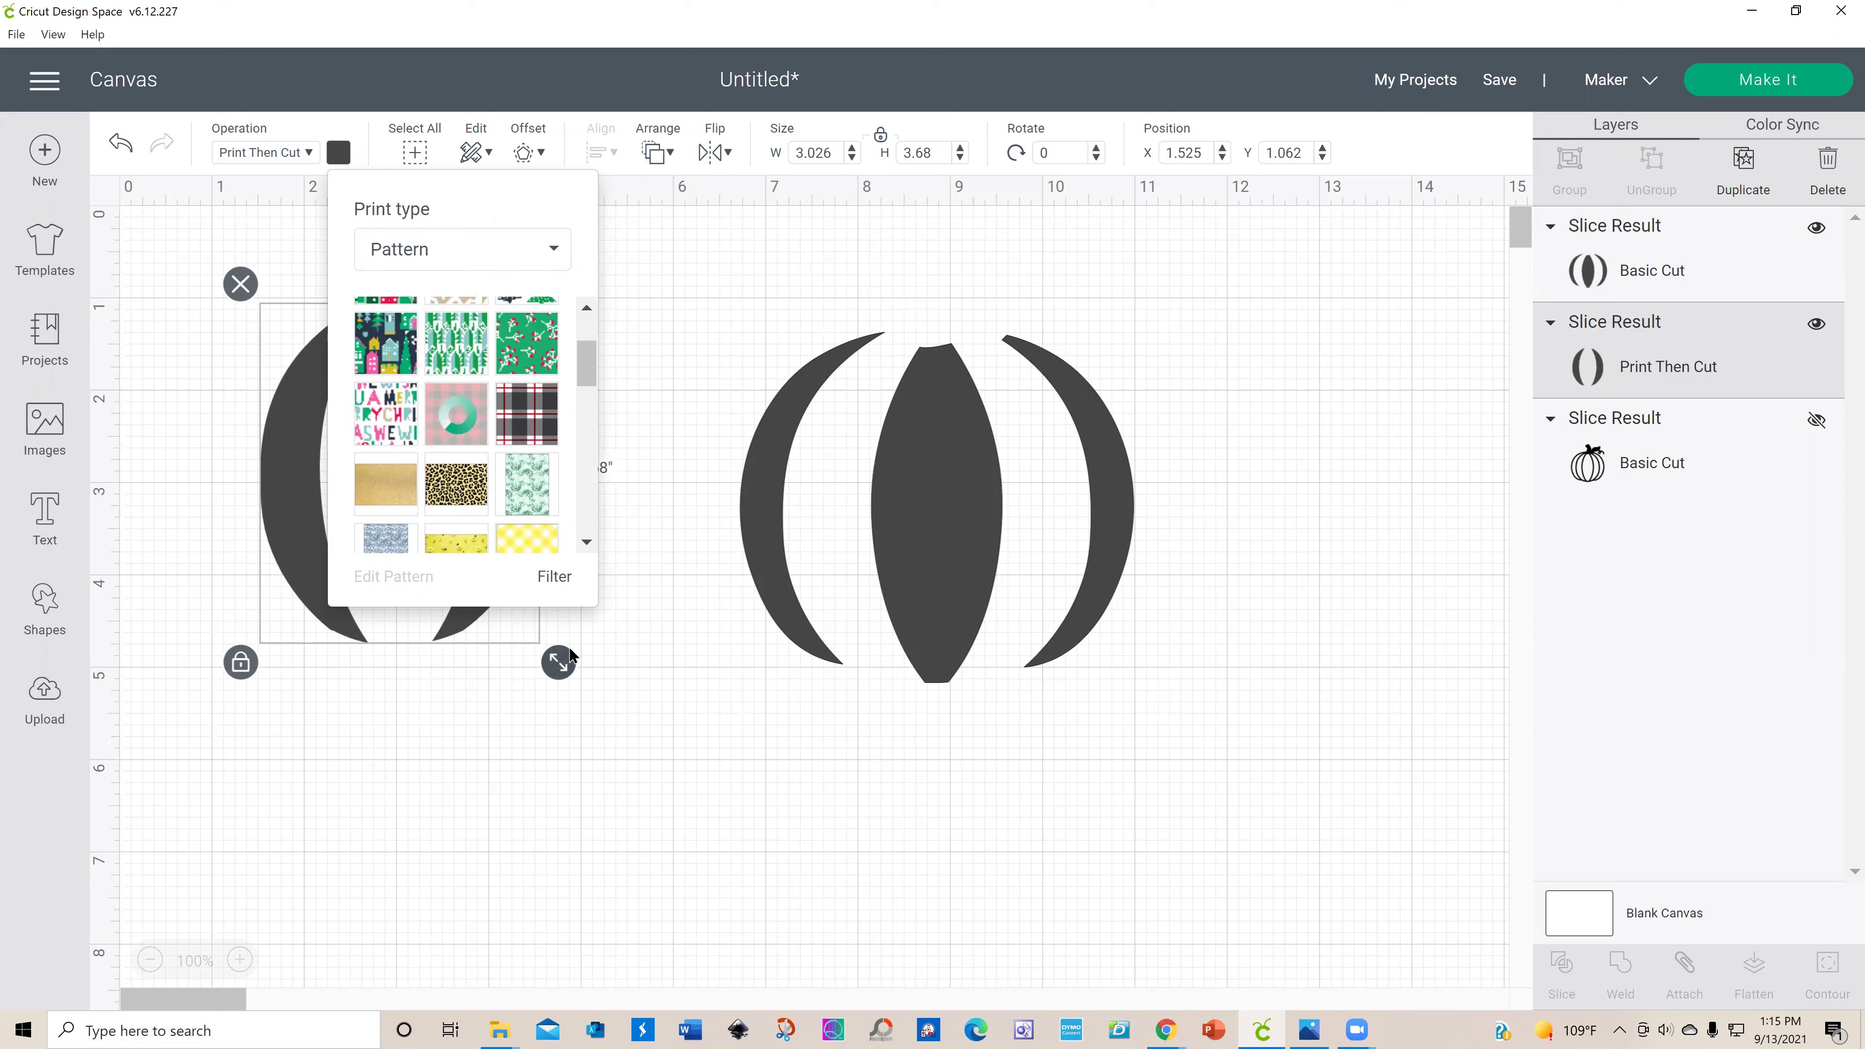
pyautogui.click(678, 656)
pyautogui.click(506, 604)
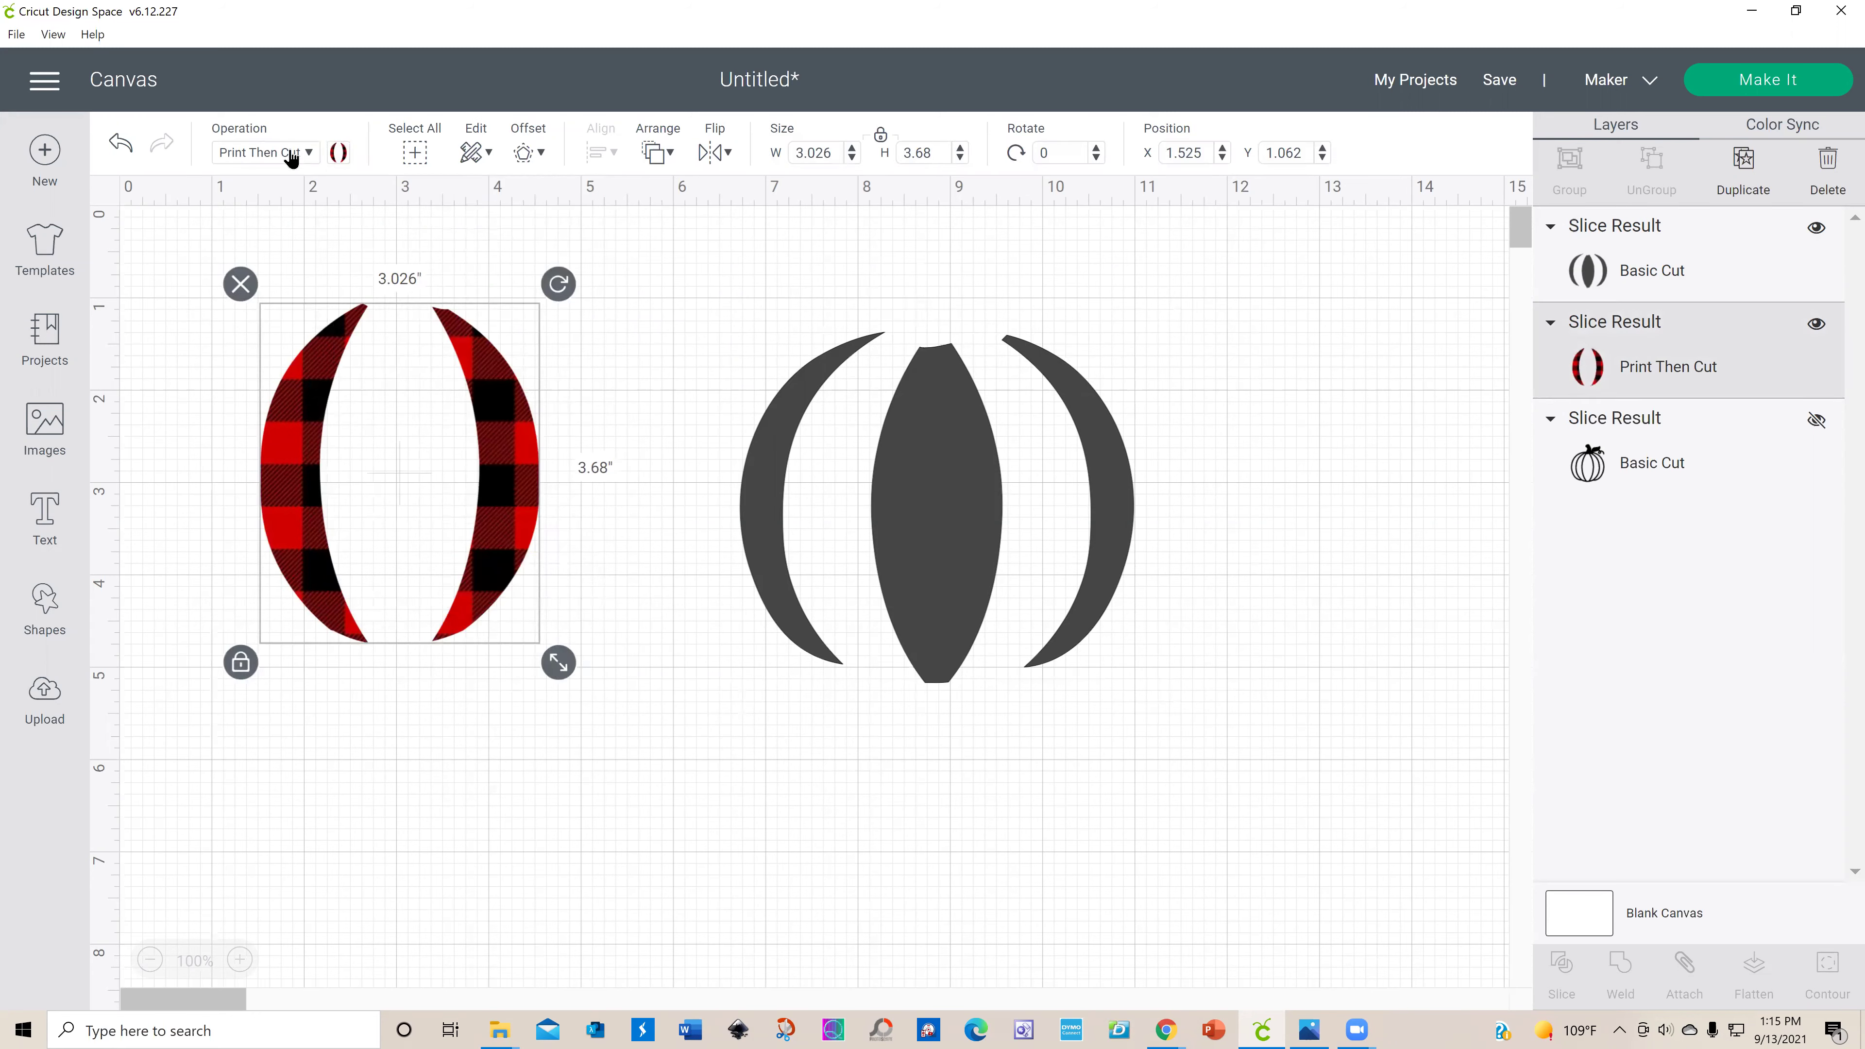
pyautogui.click(309, 155)
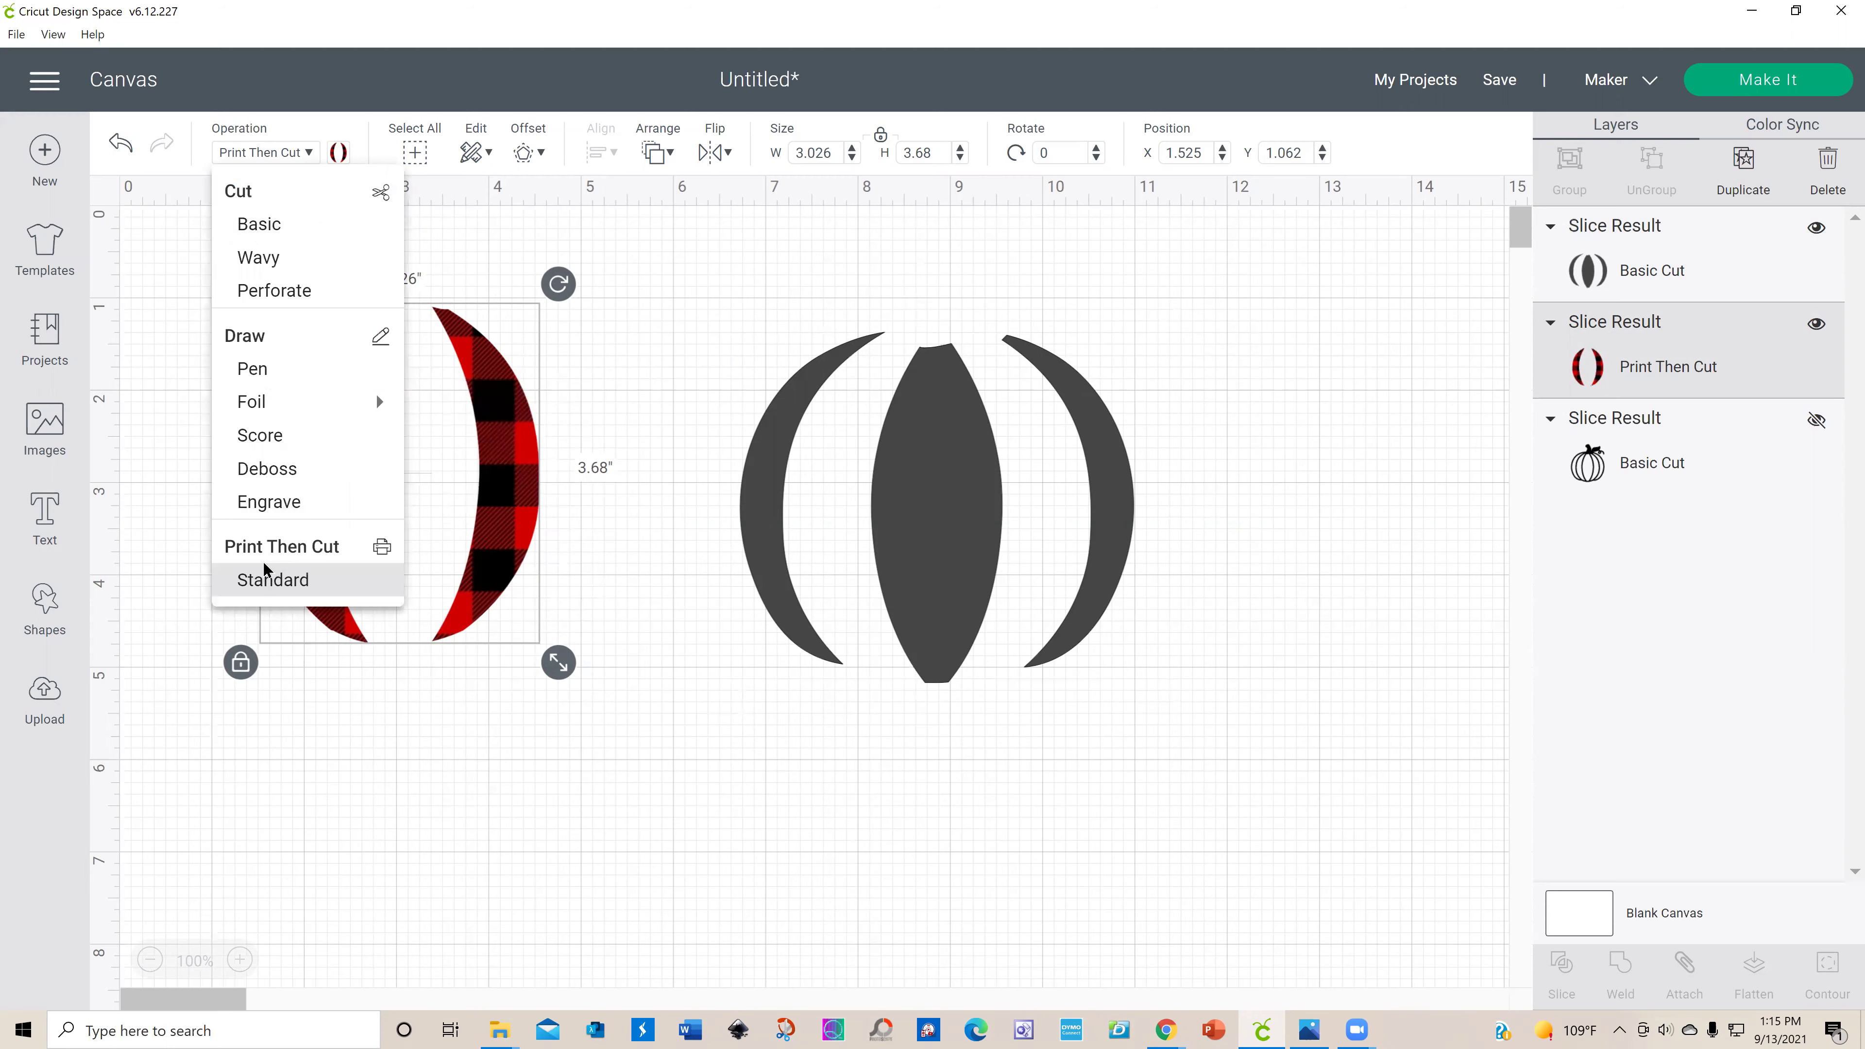
pyautogui.click(268, 576)
pyautogui.click(339, 152)
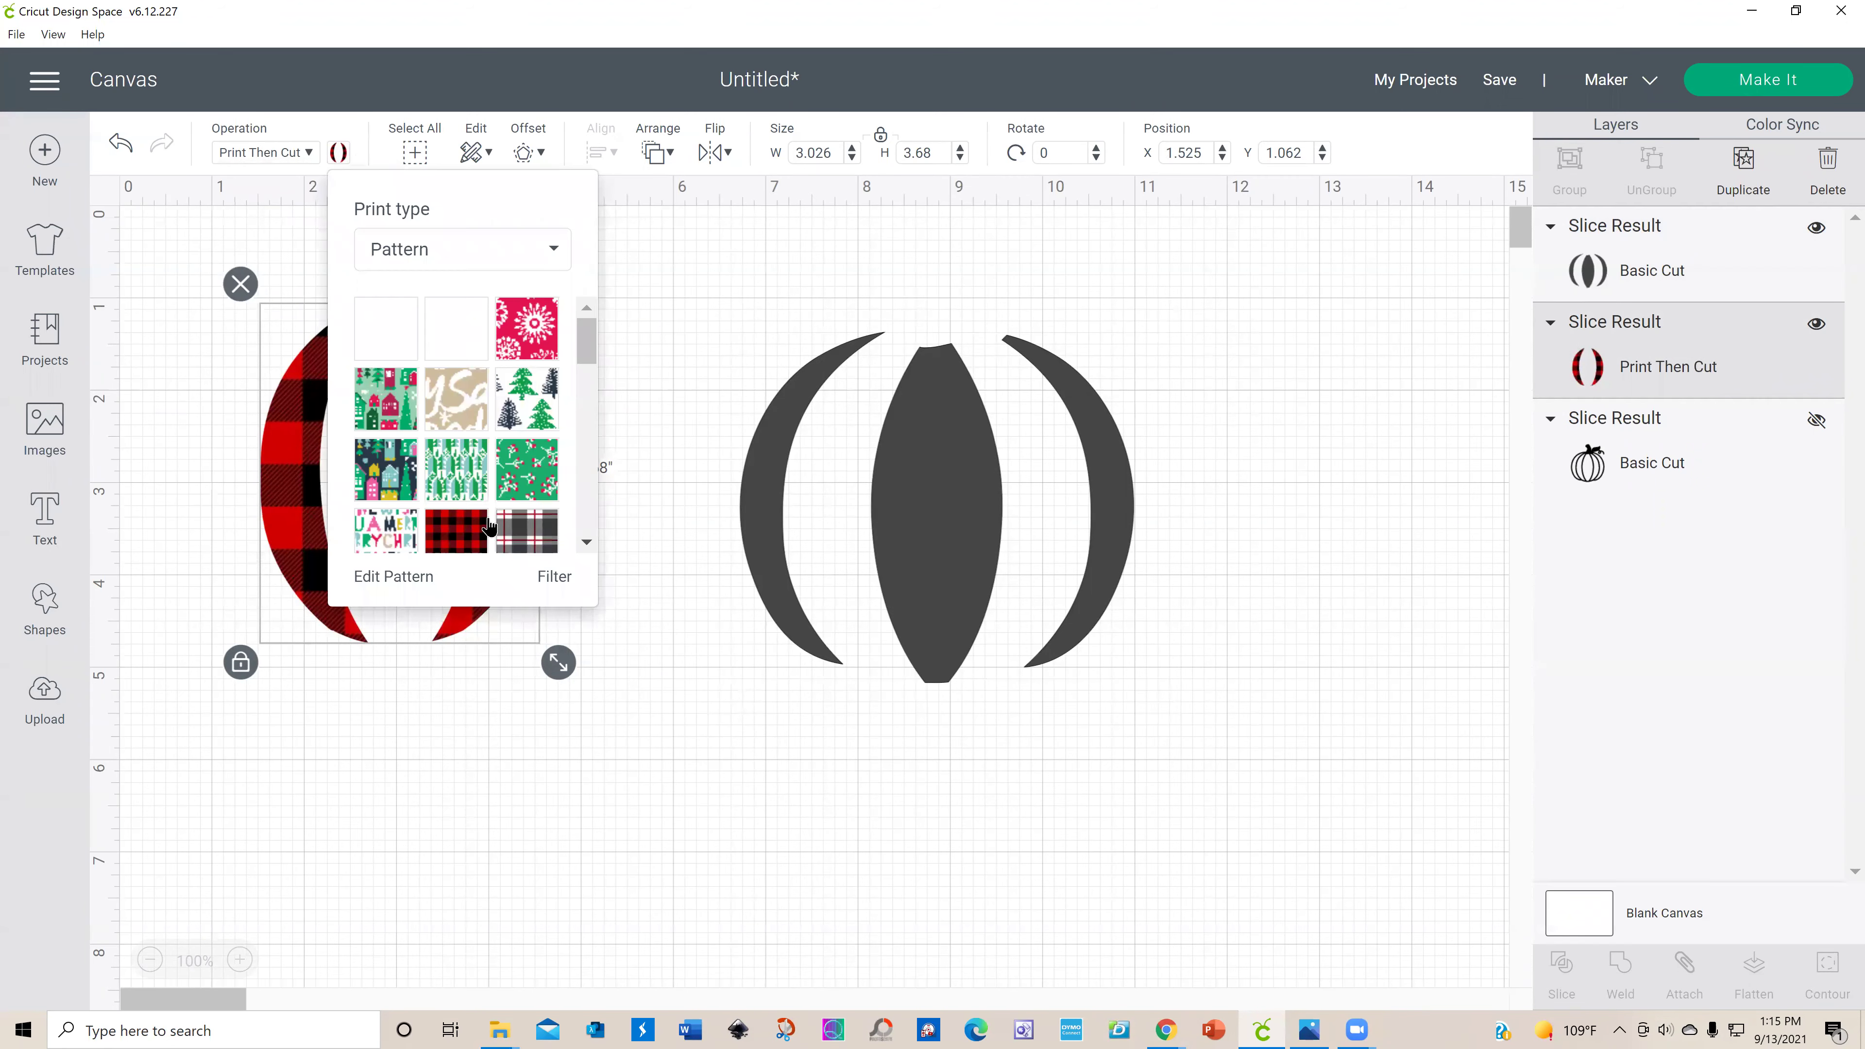
# Step: In Edit Pattern, reduce the buffalo plaid scale from 62 to 16
pyautogui.click(412, 577)
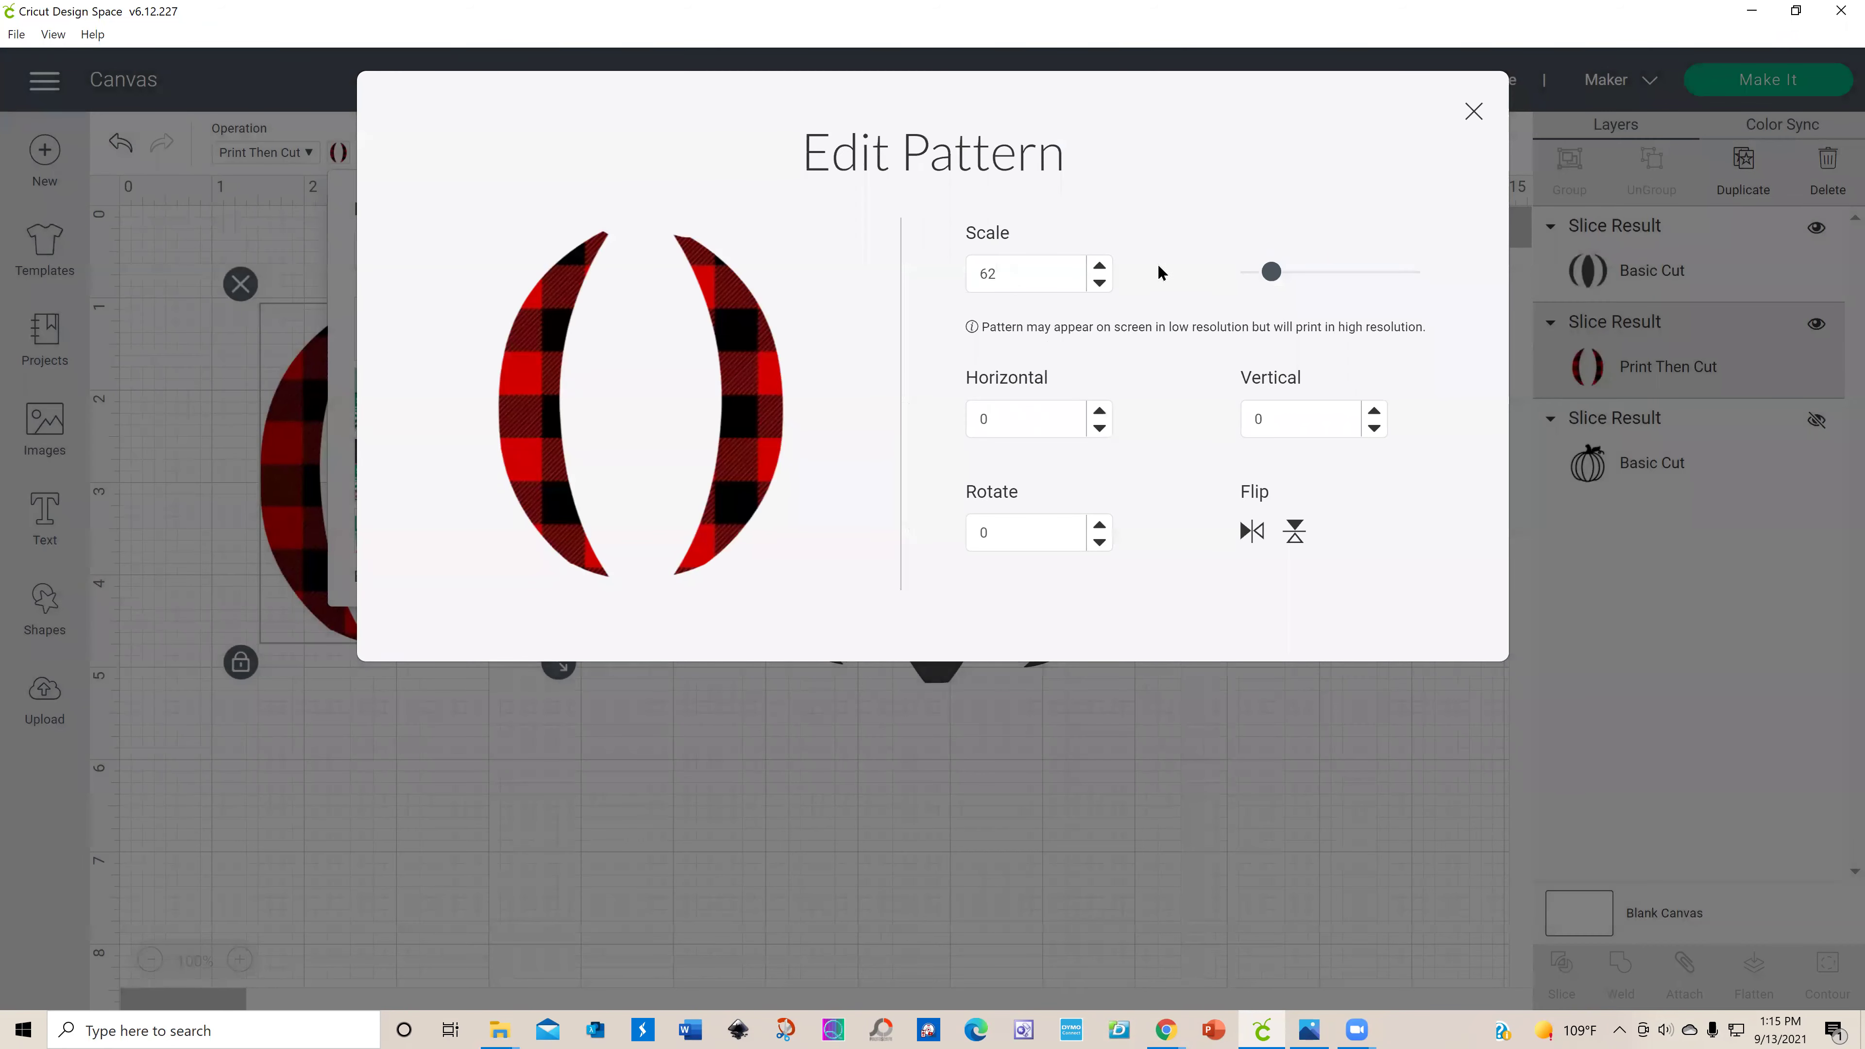
pyautogui.moveTo(1265, 277); pyautogui.dragTo(1254, 278)
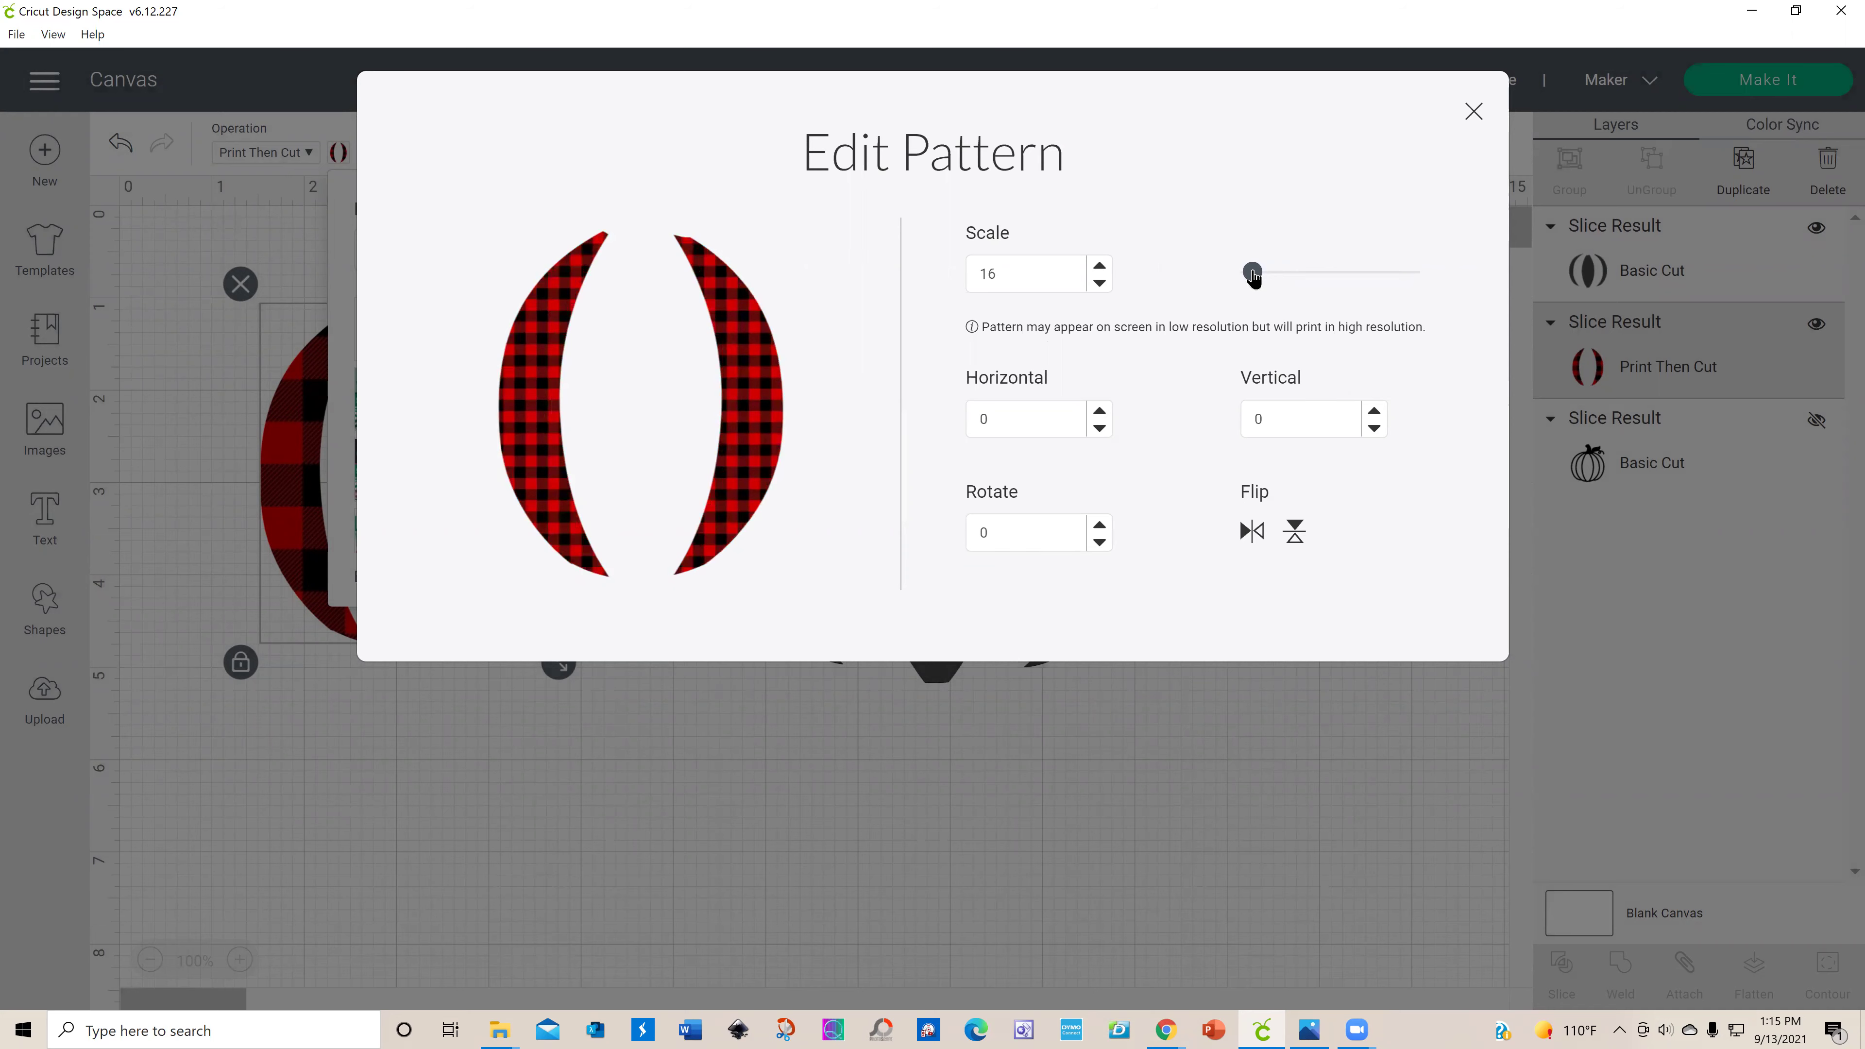
pyautogui.click(1472, 113)
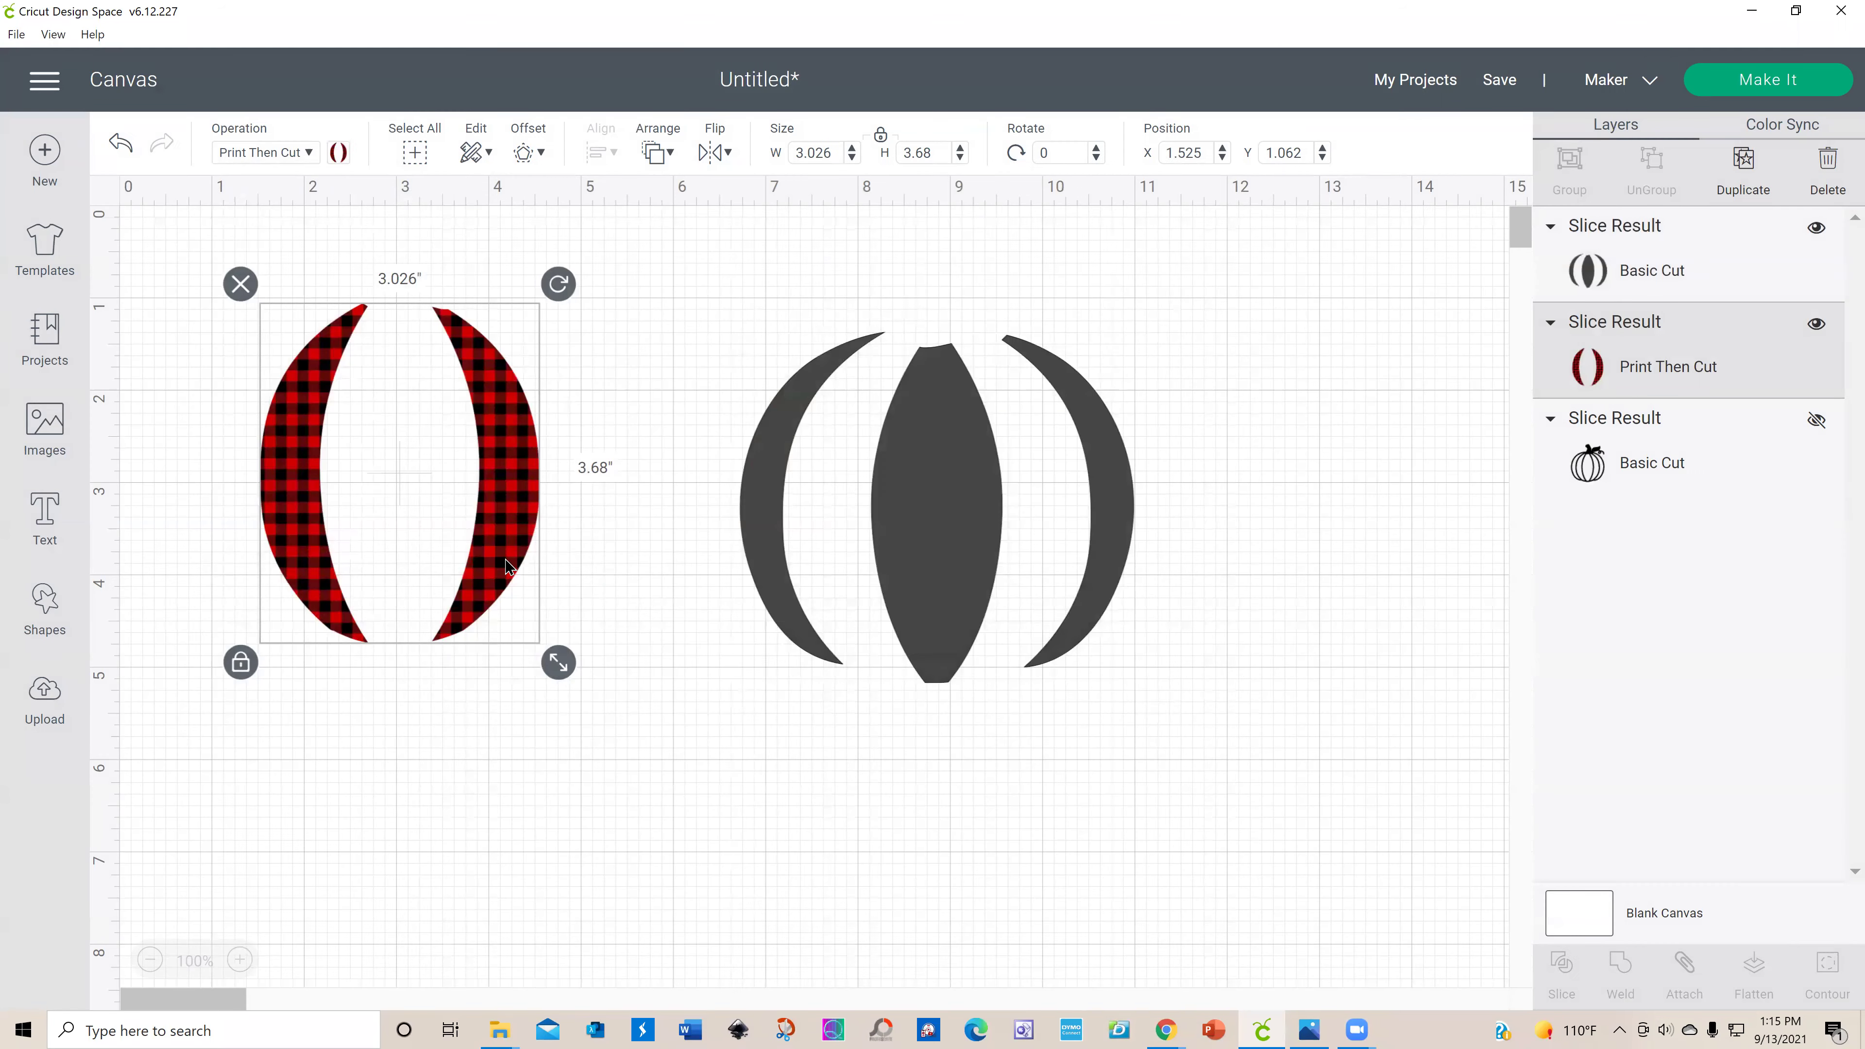
# Step: Undo the plaid, give the crescent pair a gold glitter pattern, and nudge it up-left
pyautogui.click(121, 143)
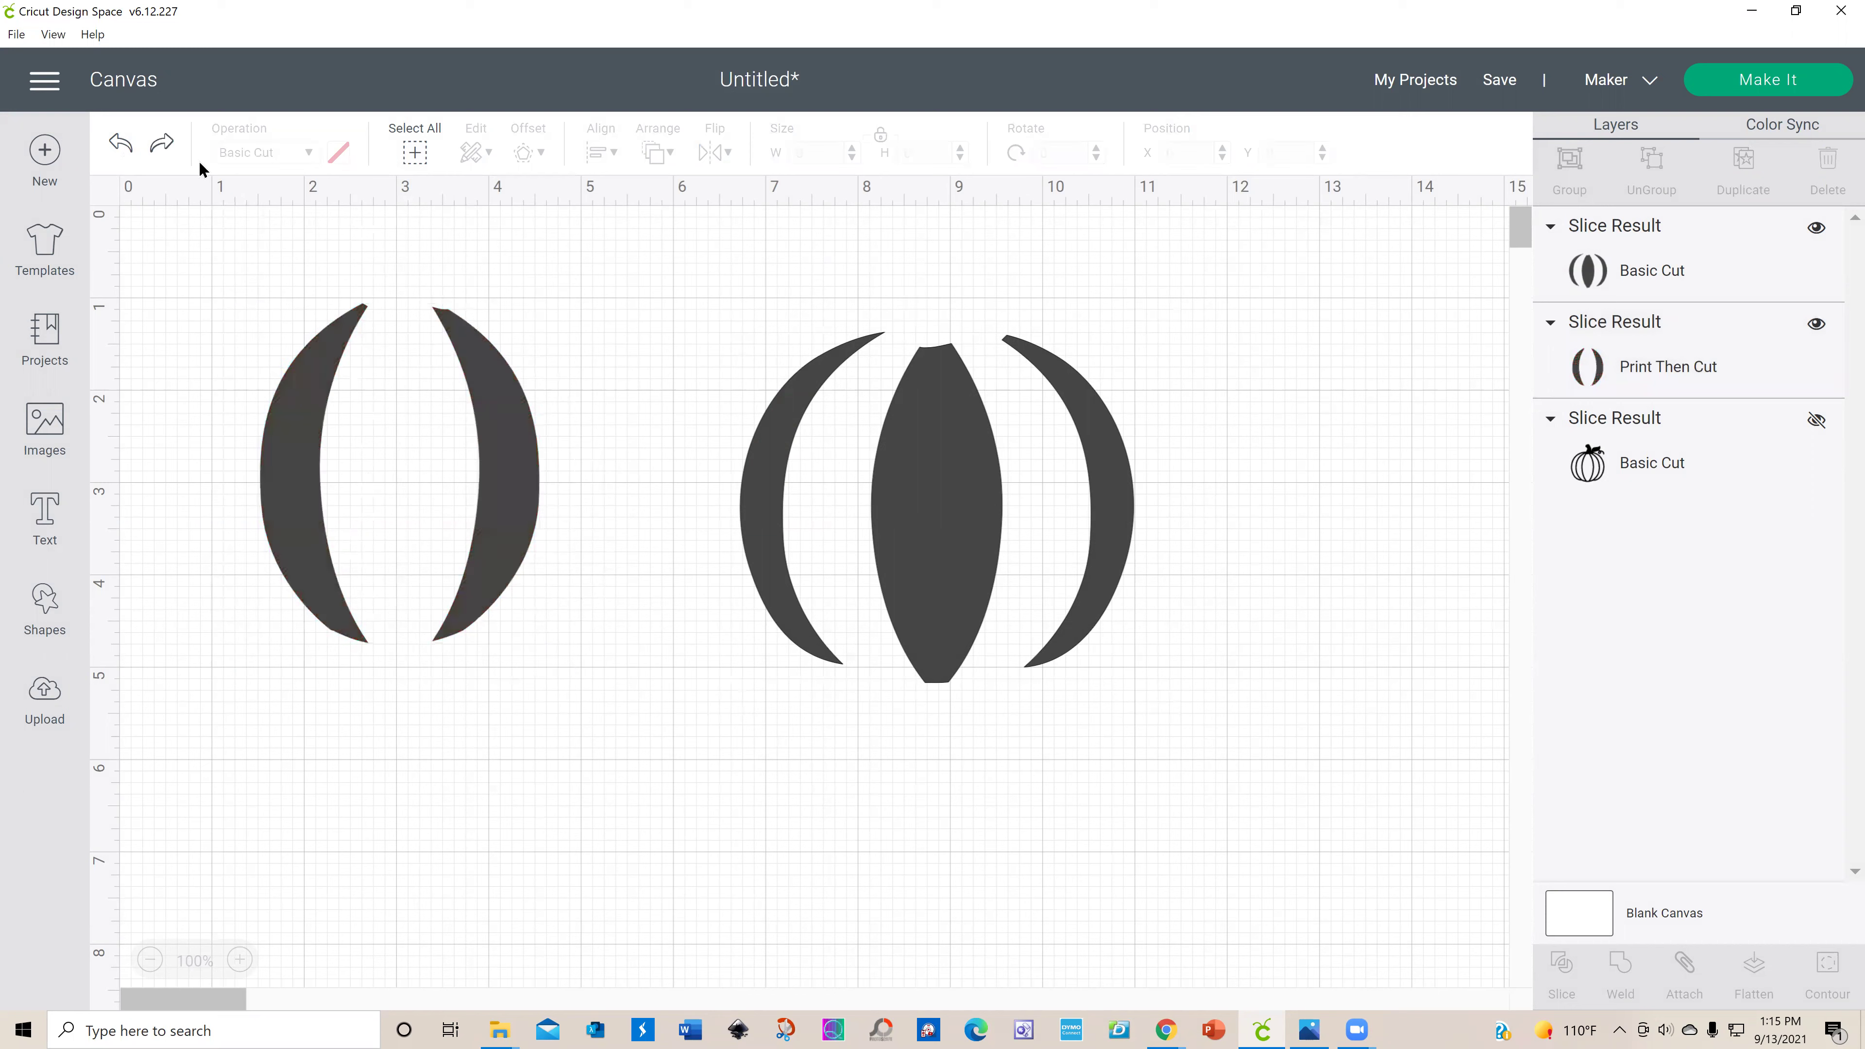
pyautogui.click(519, 435)
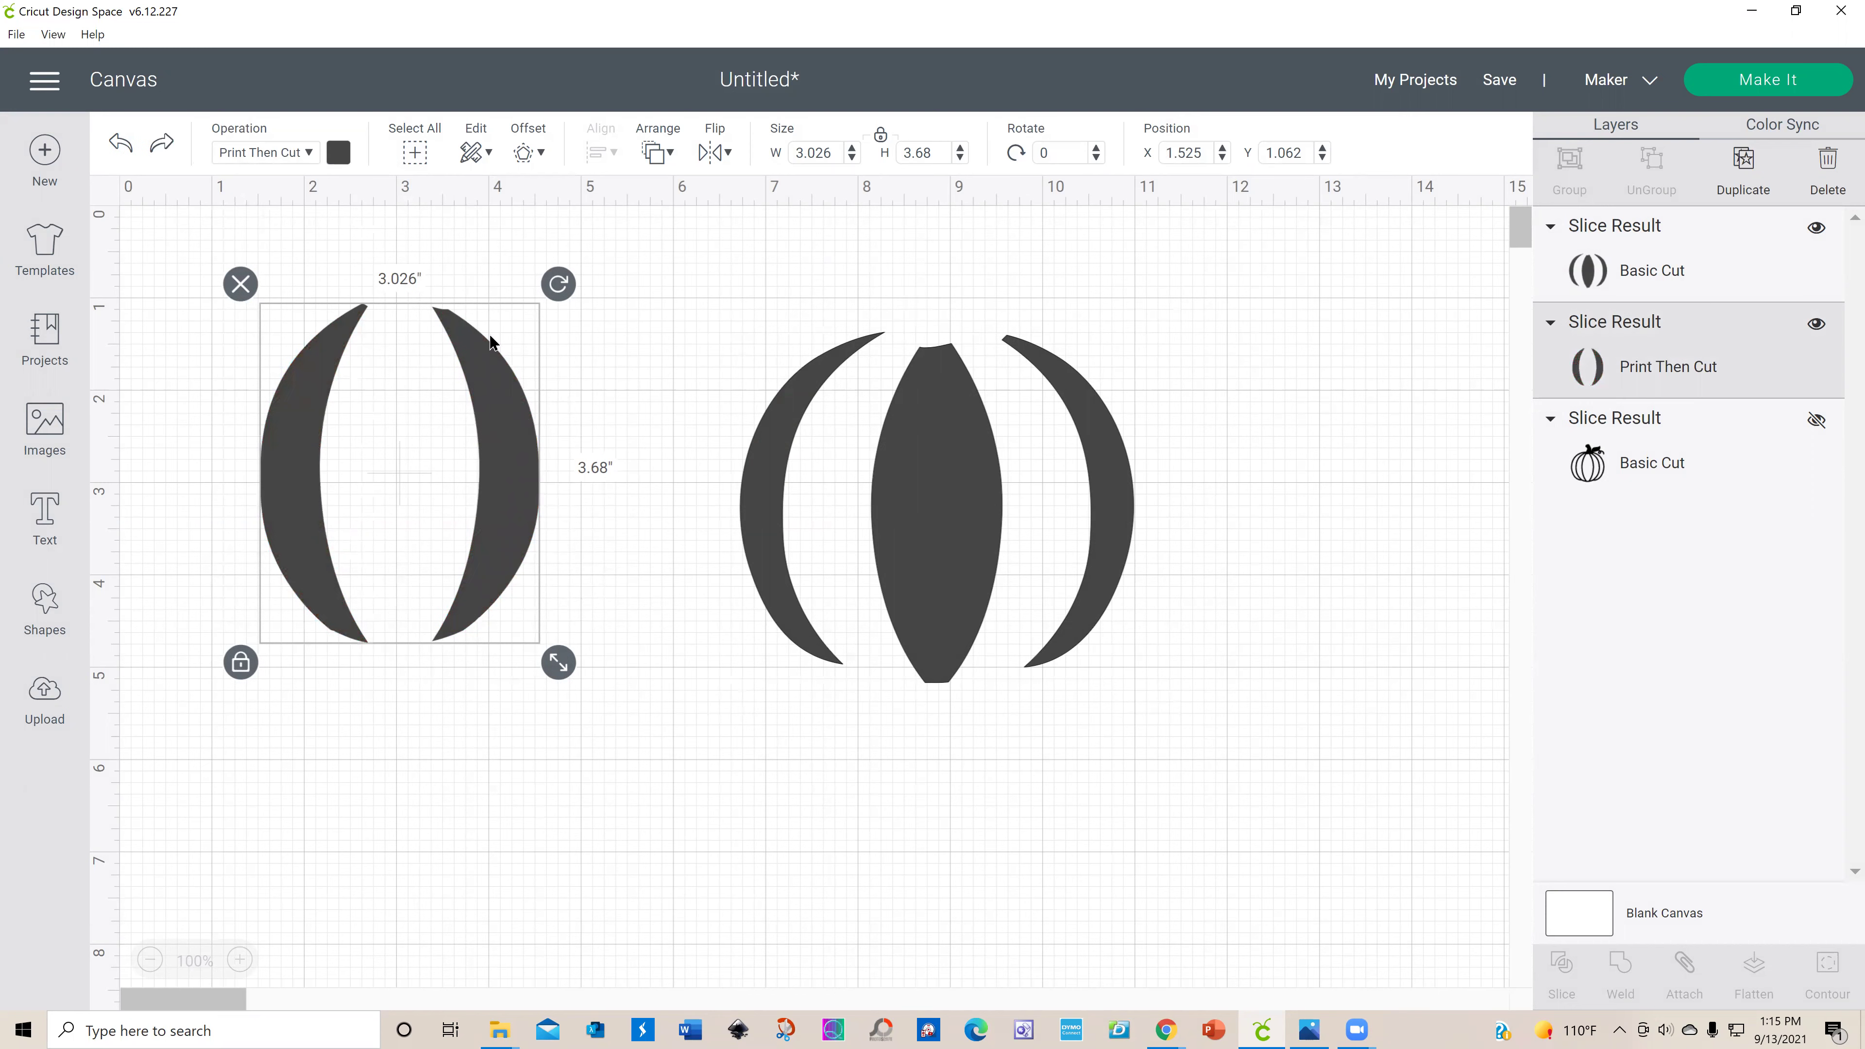
pyautogui.click(339, 153)
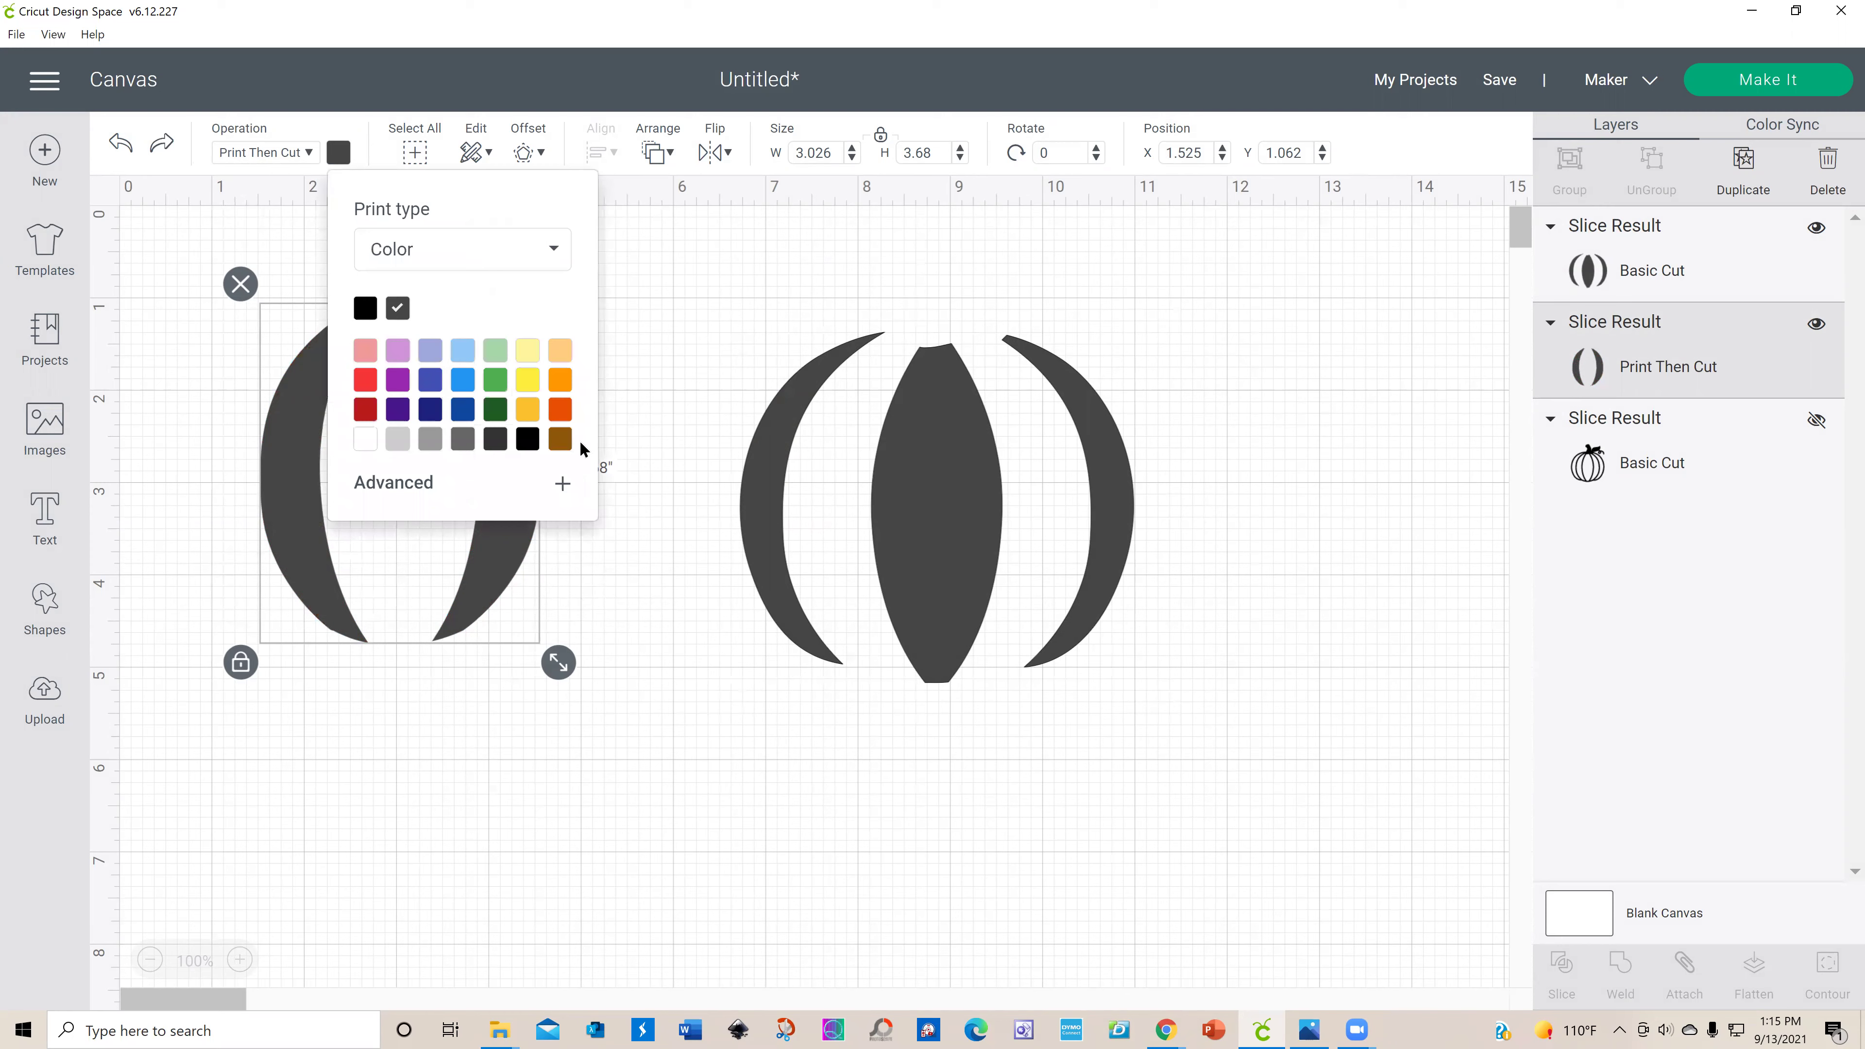
pyautogui.click(555, 257)
pyautogui.click(425, 333)
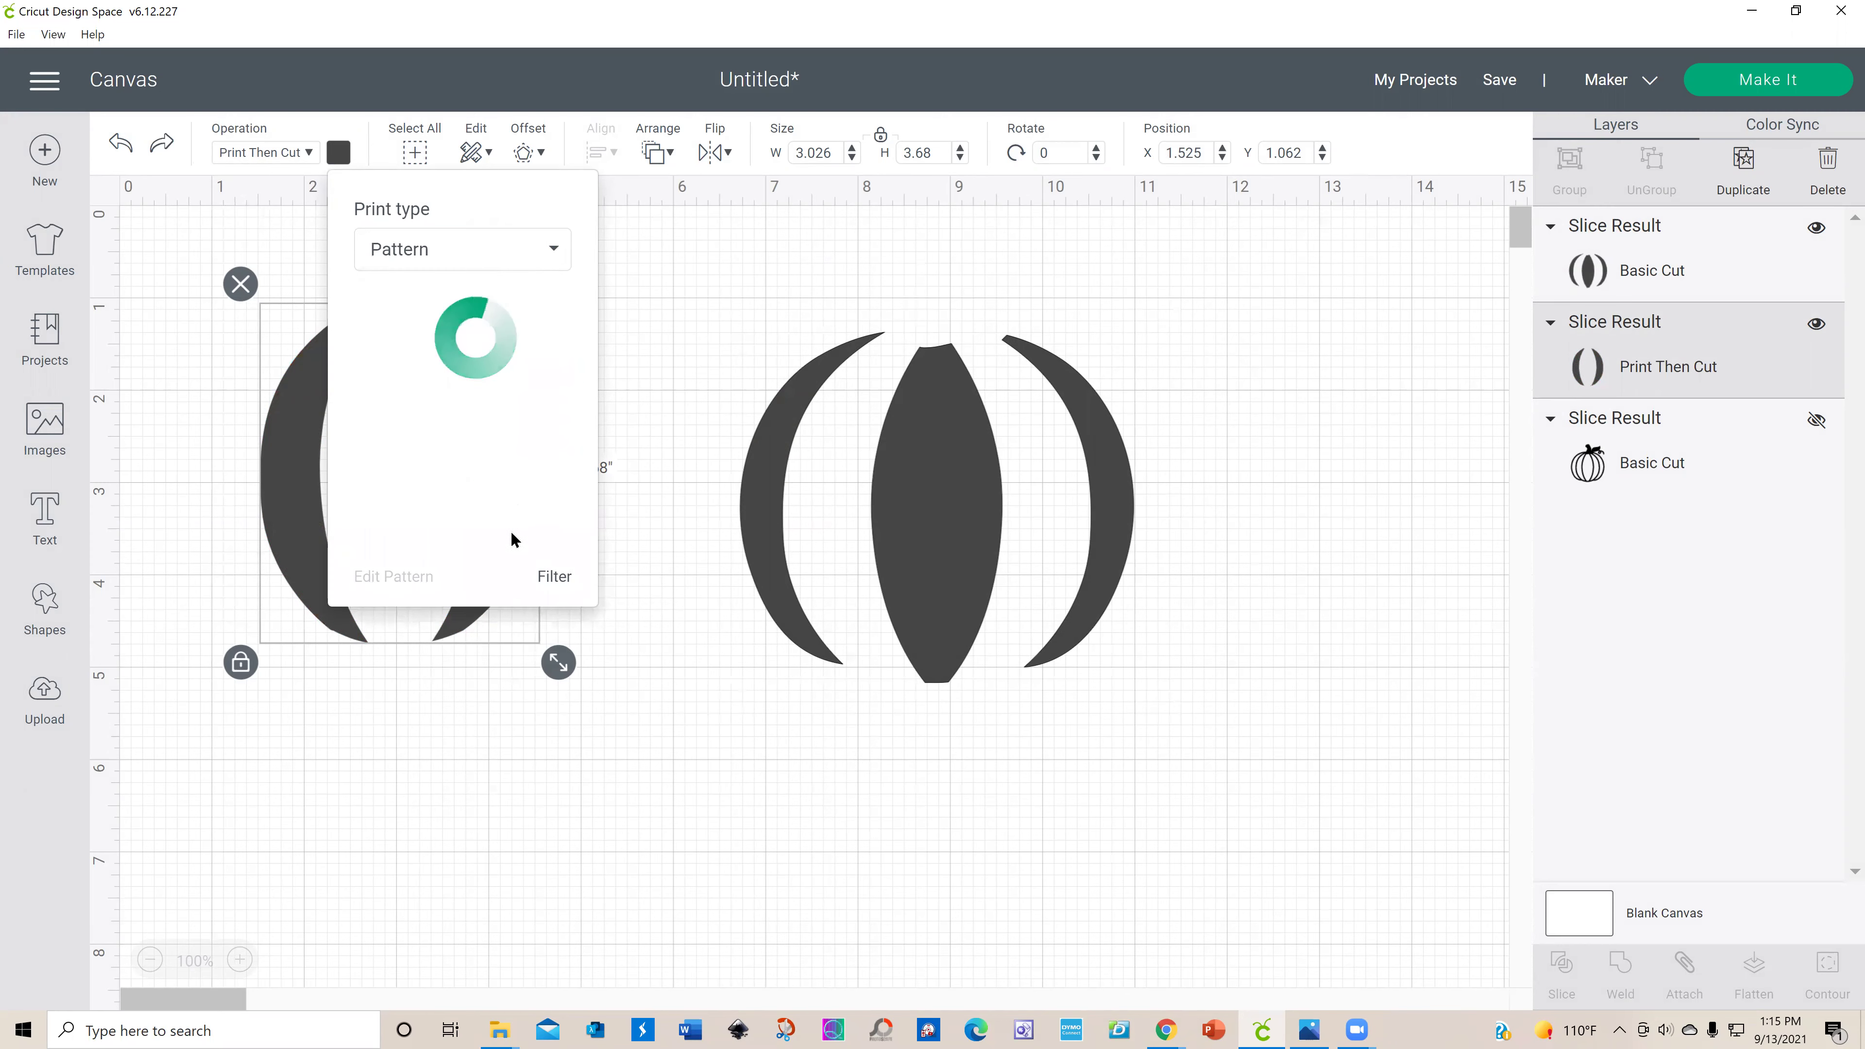
pyautogui.moveTo(588, 334); pyautogui.dragTo(569, 380)
pyautogui.click(383, 434)
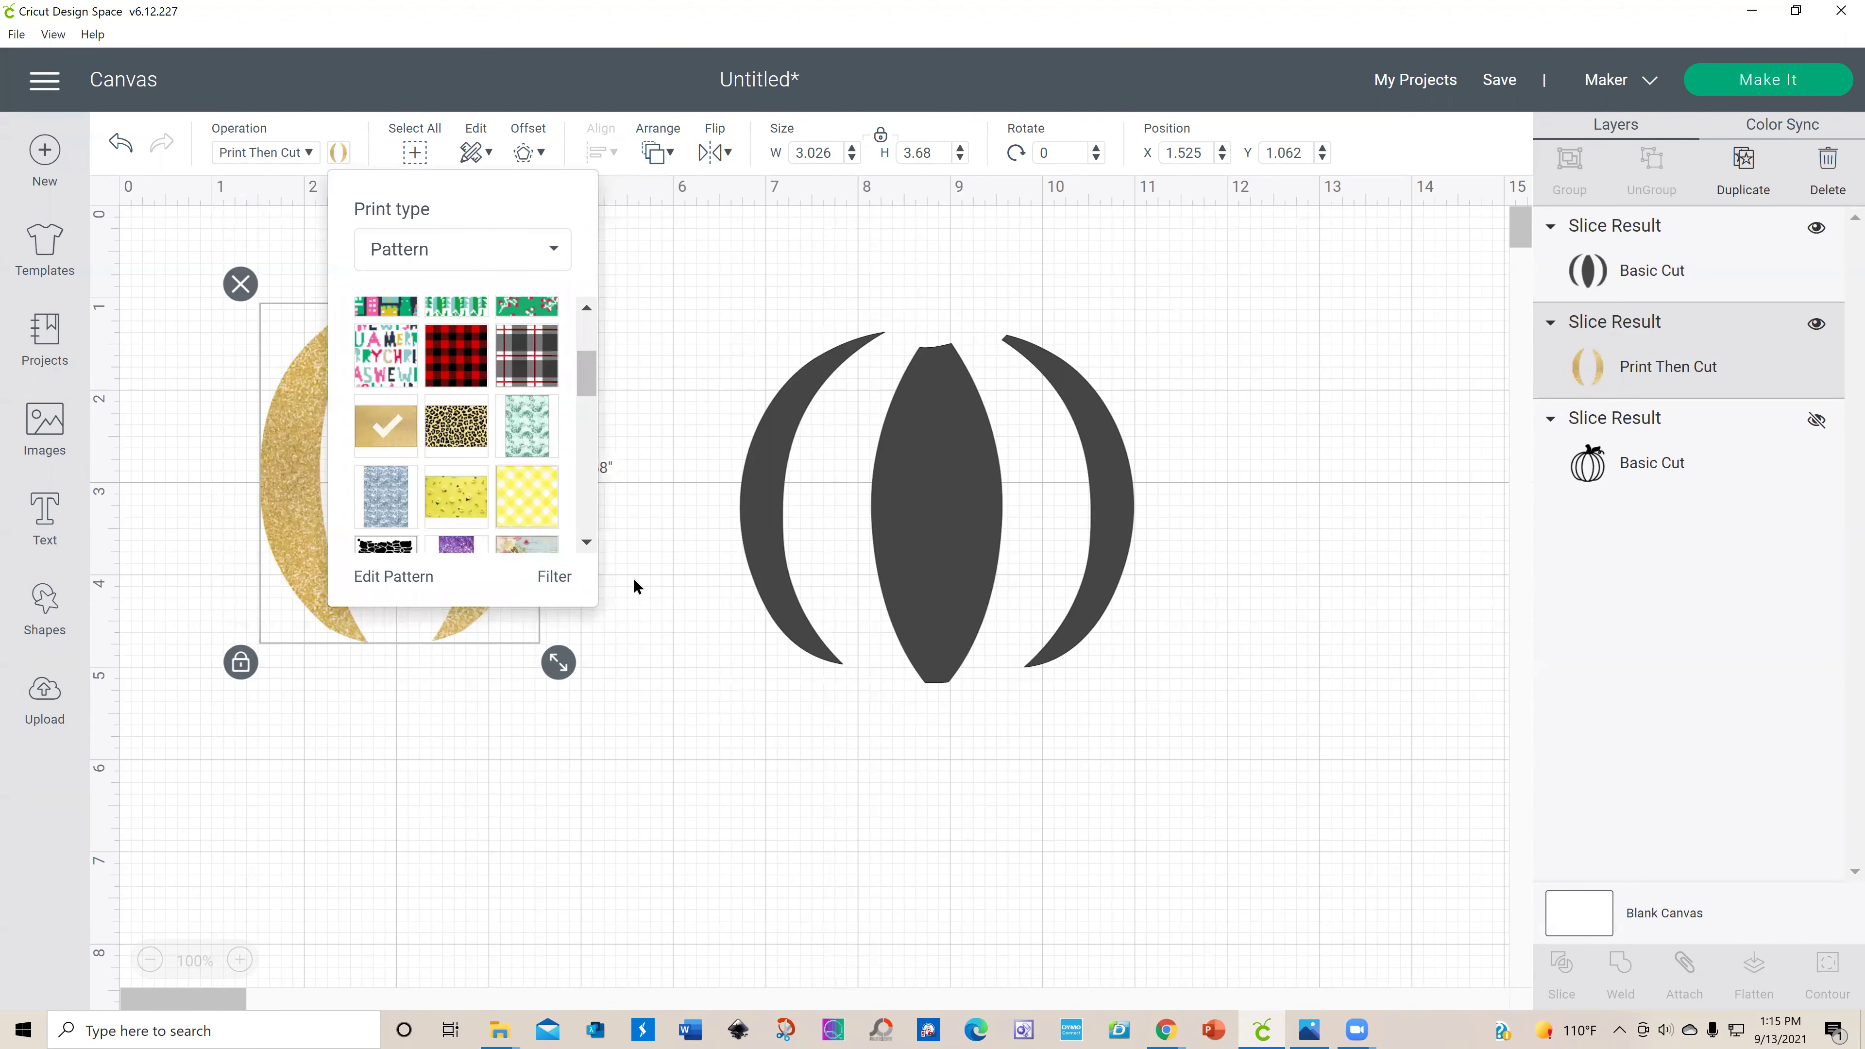
pyautogui.click(716, 727)
pyautogui.moveTo(506, 548); pyautogui.dragTo(491, 540)
pyautogui.click(819, 650)
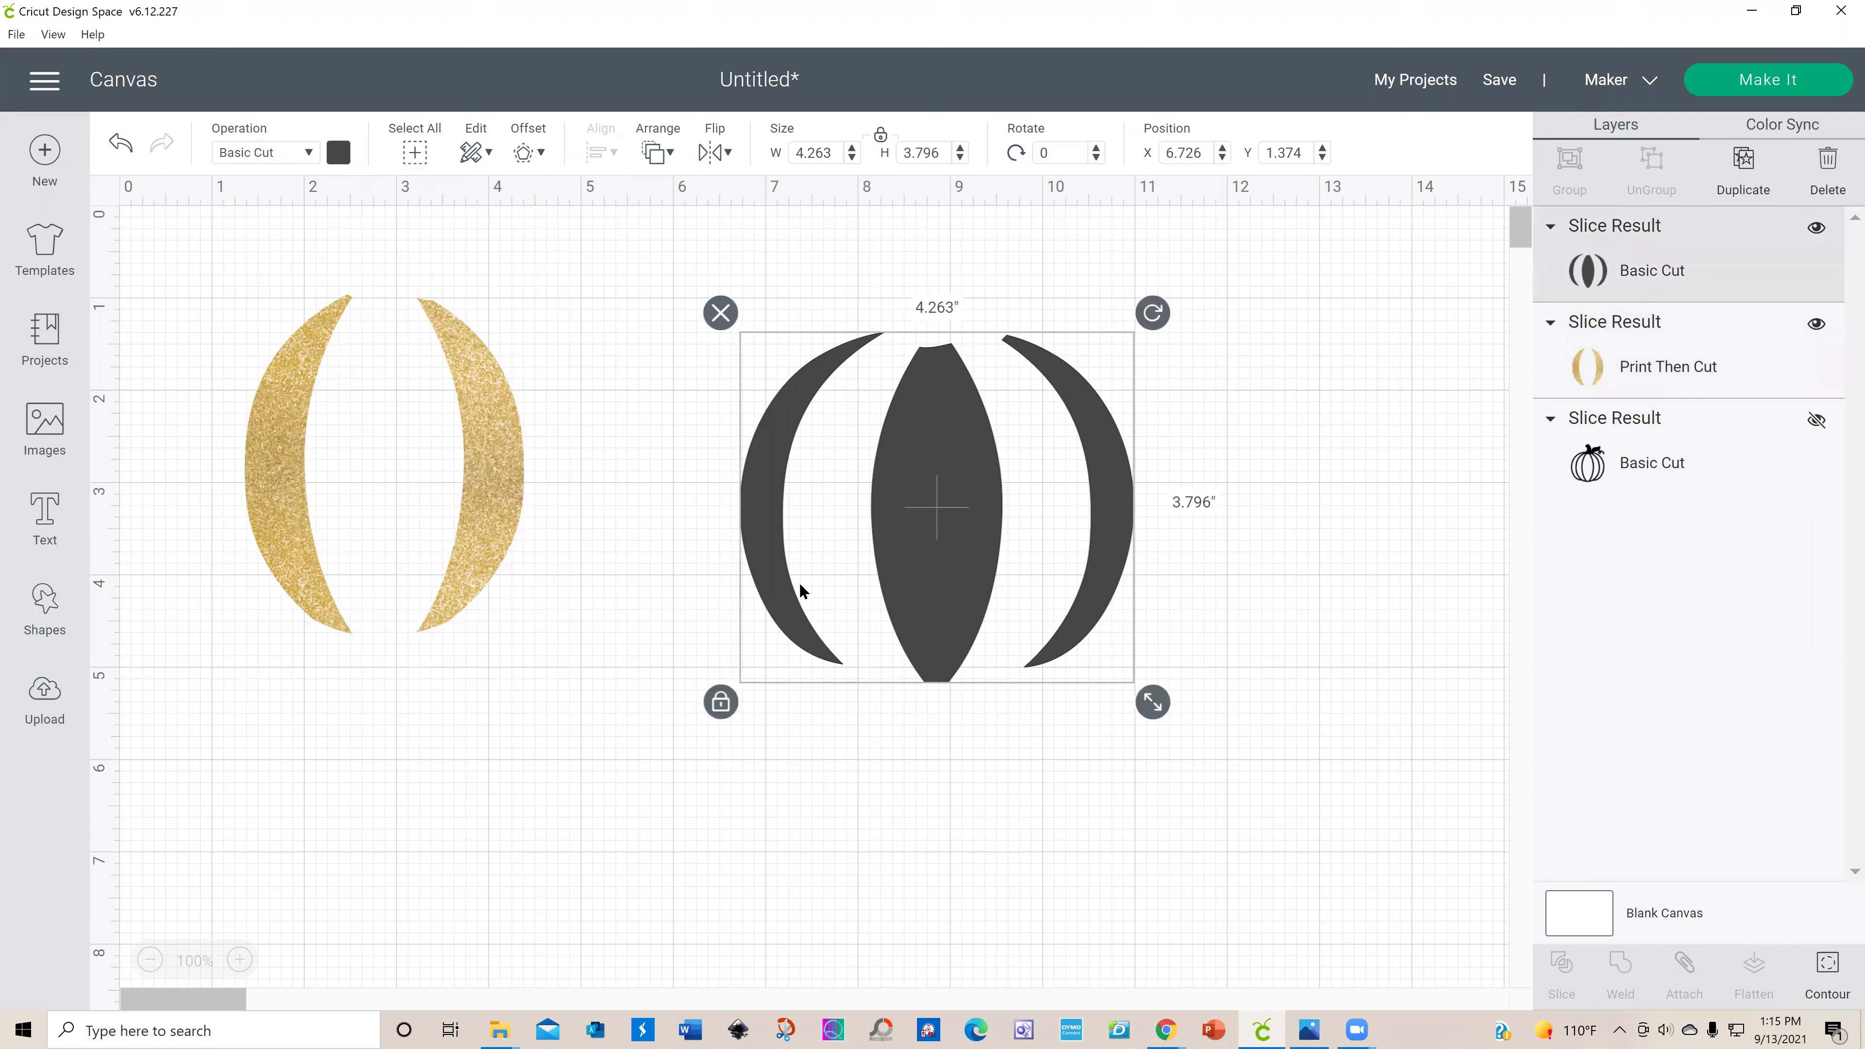
# Step: Make the three dark pumpkin pieces Print Then Cut Standard with a leopard print pattern
pyautogui.click(339, 164)
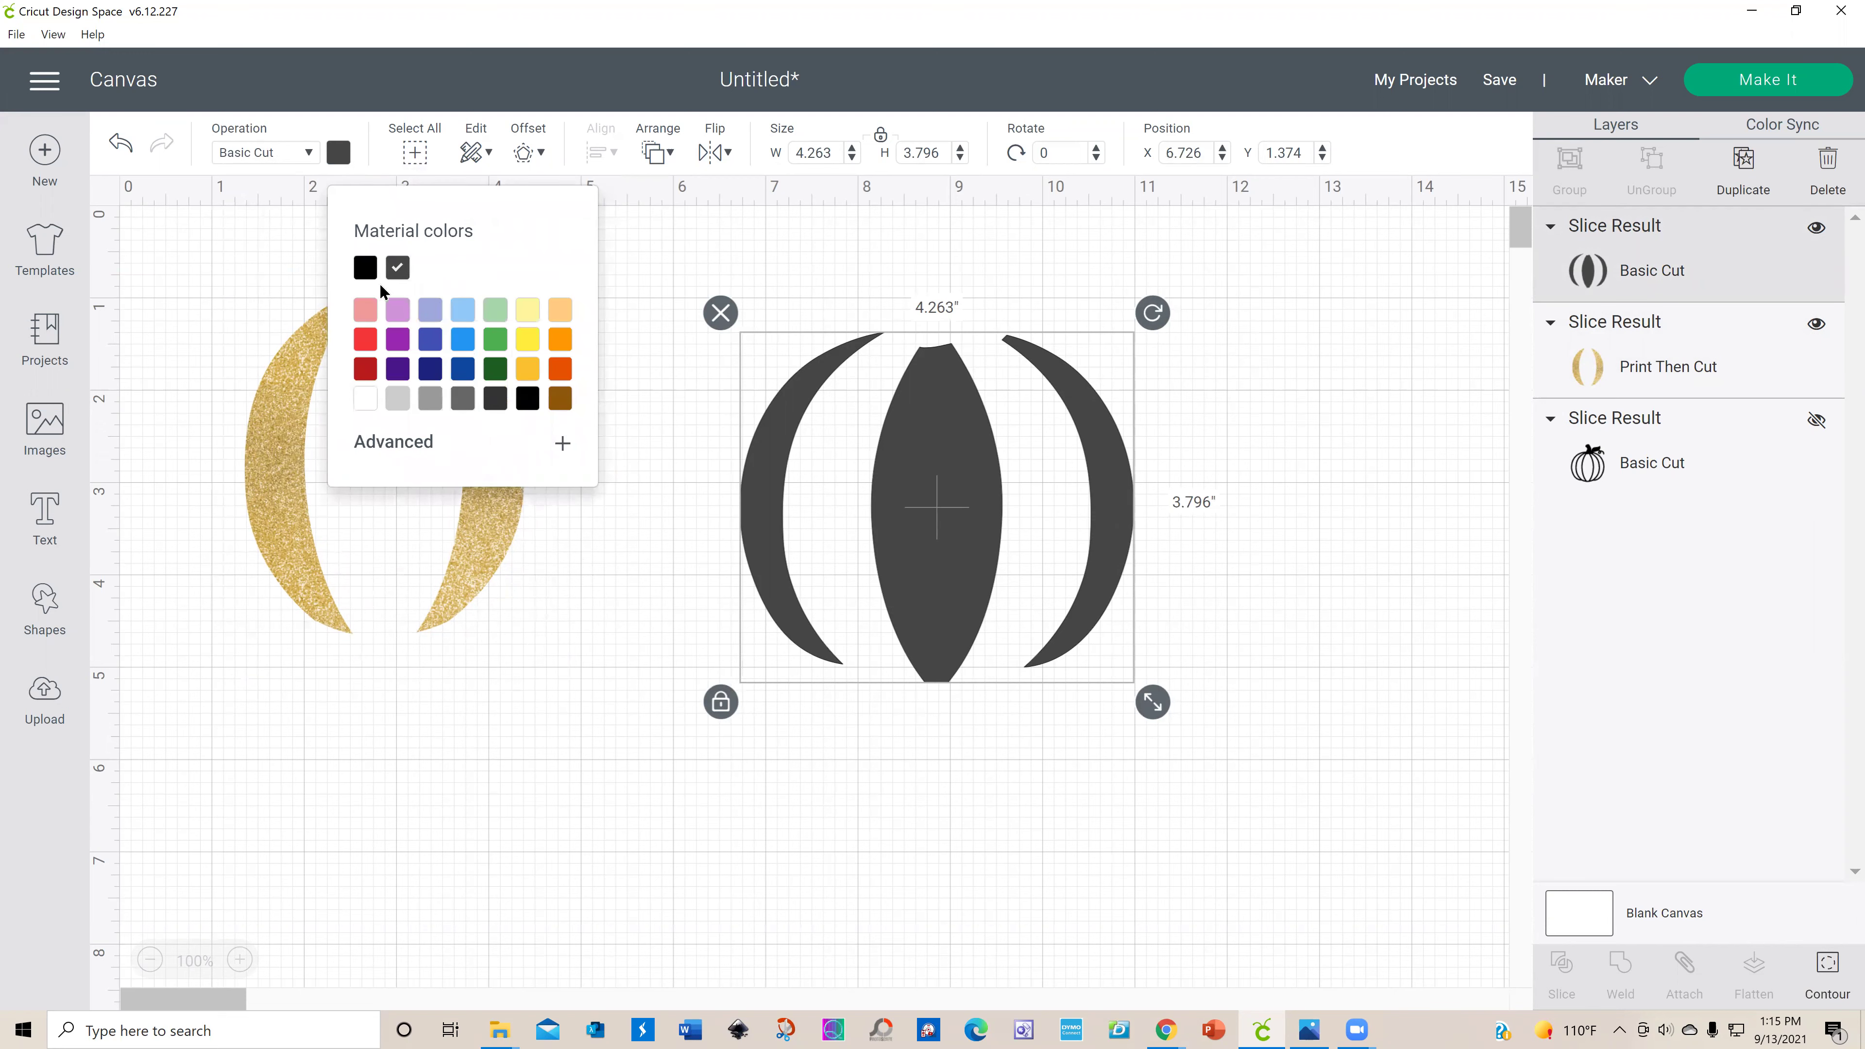
pyautogui.click(297, 155)
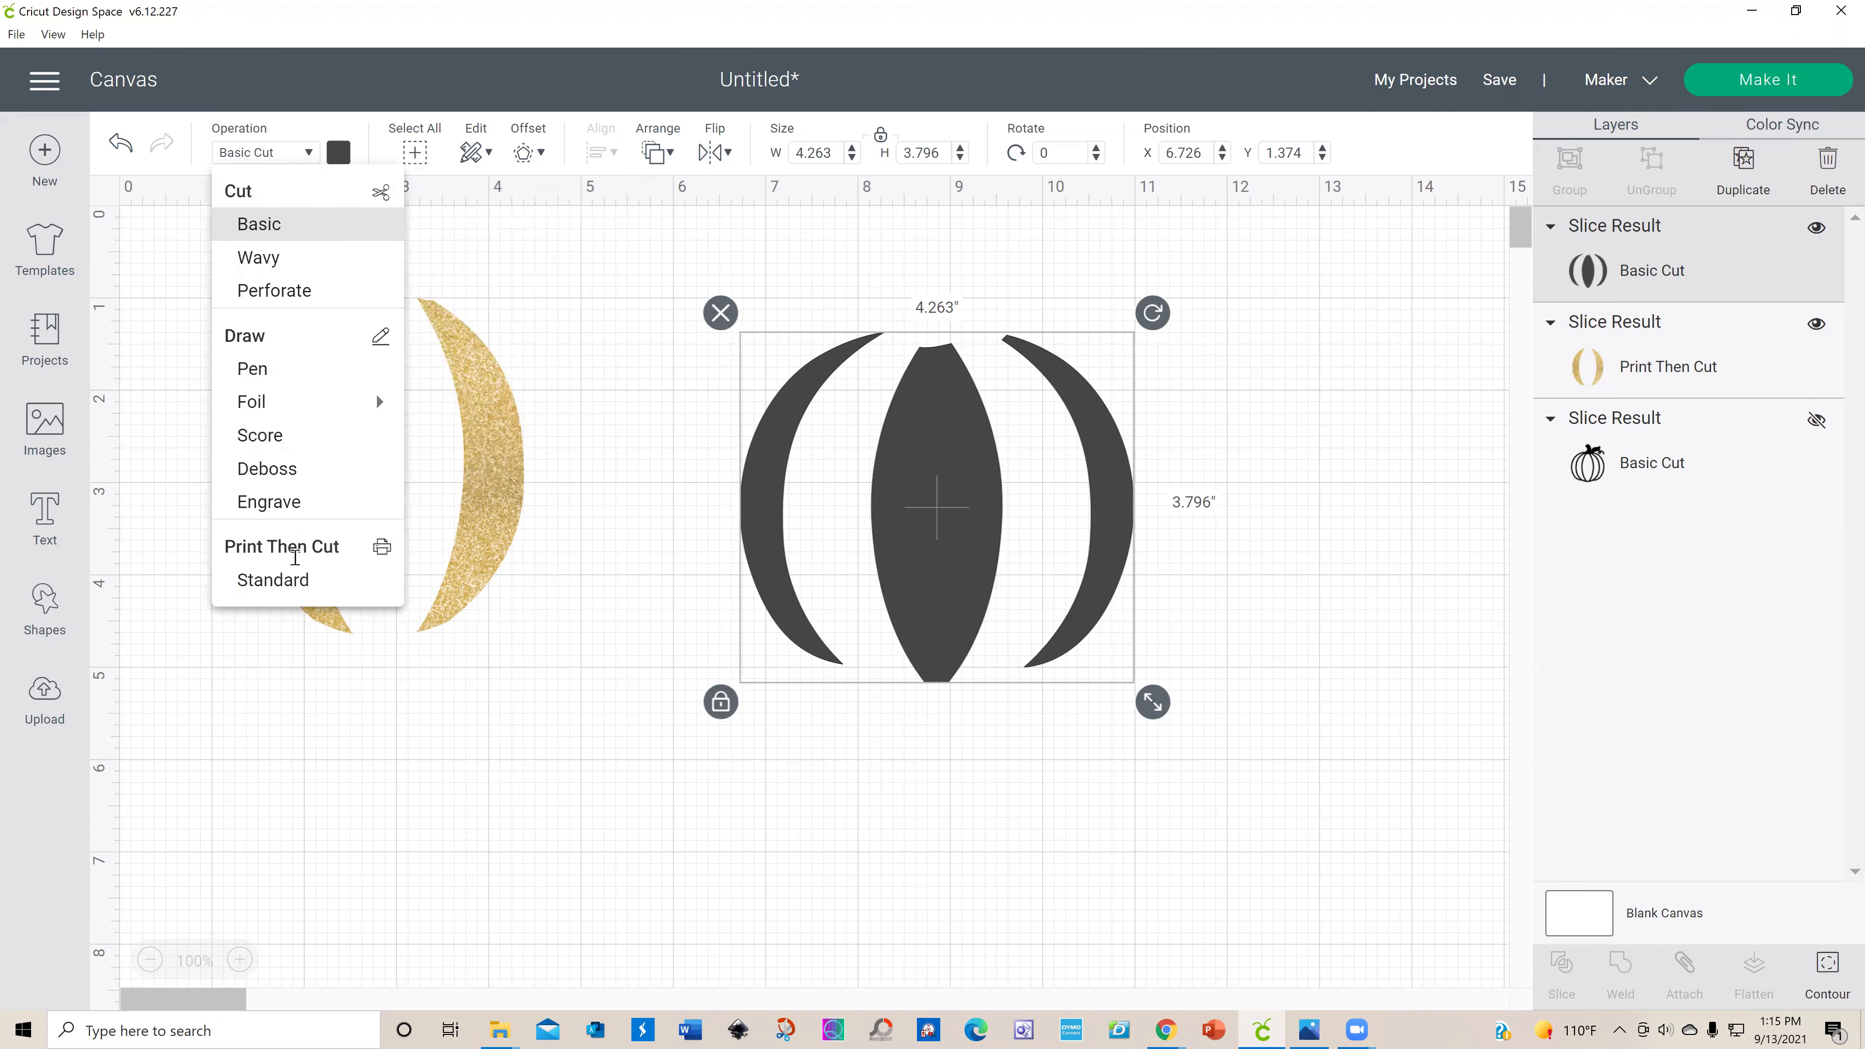
pyautogui.click(290, 582)
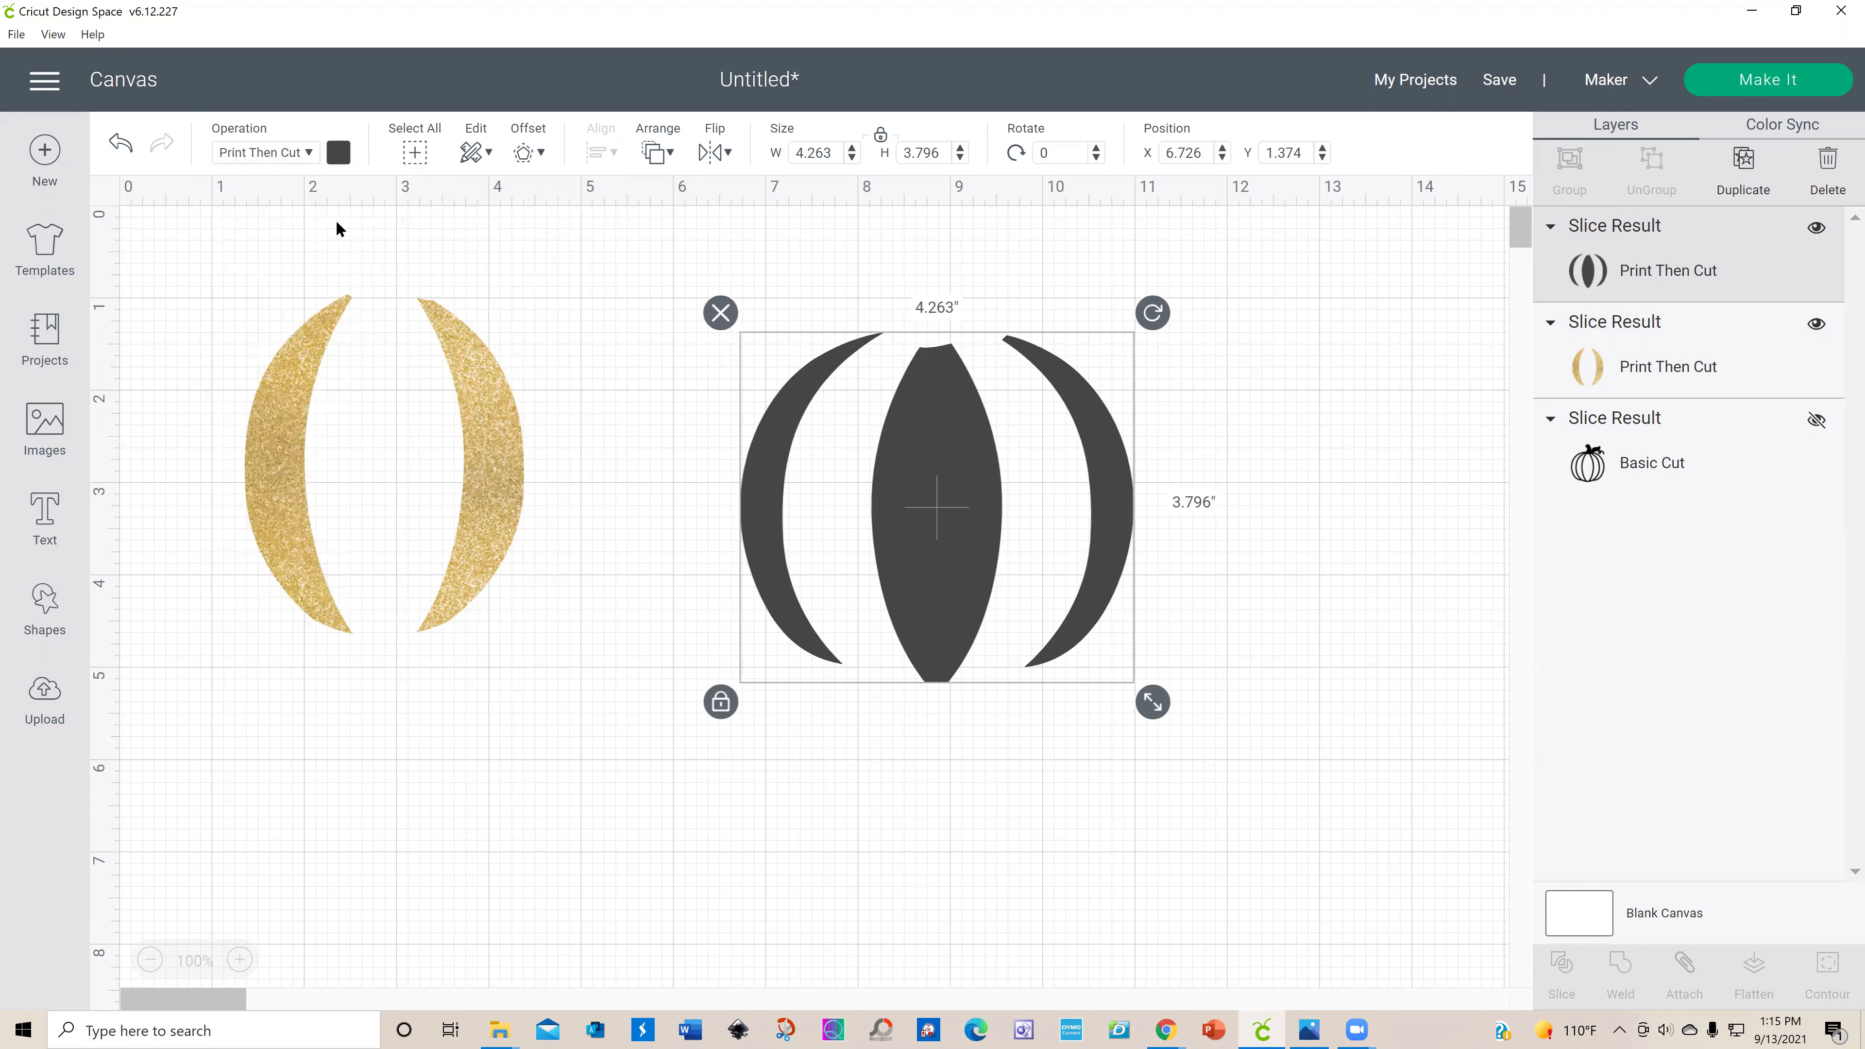
pyautogui.click(338, 153)
pyautogui.click(551, 253)
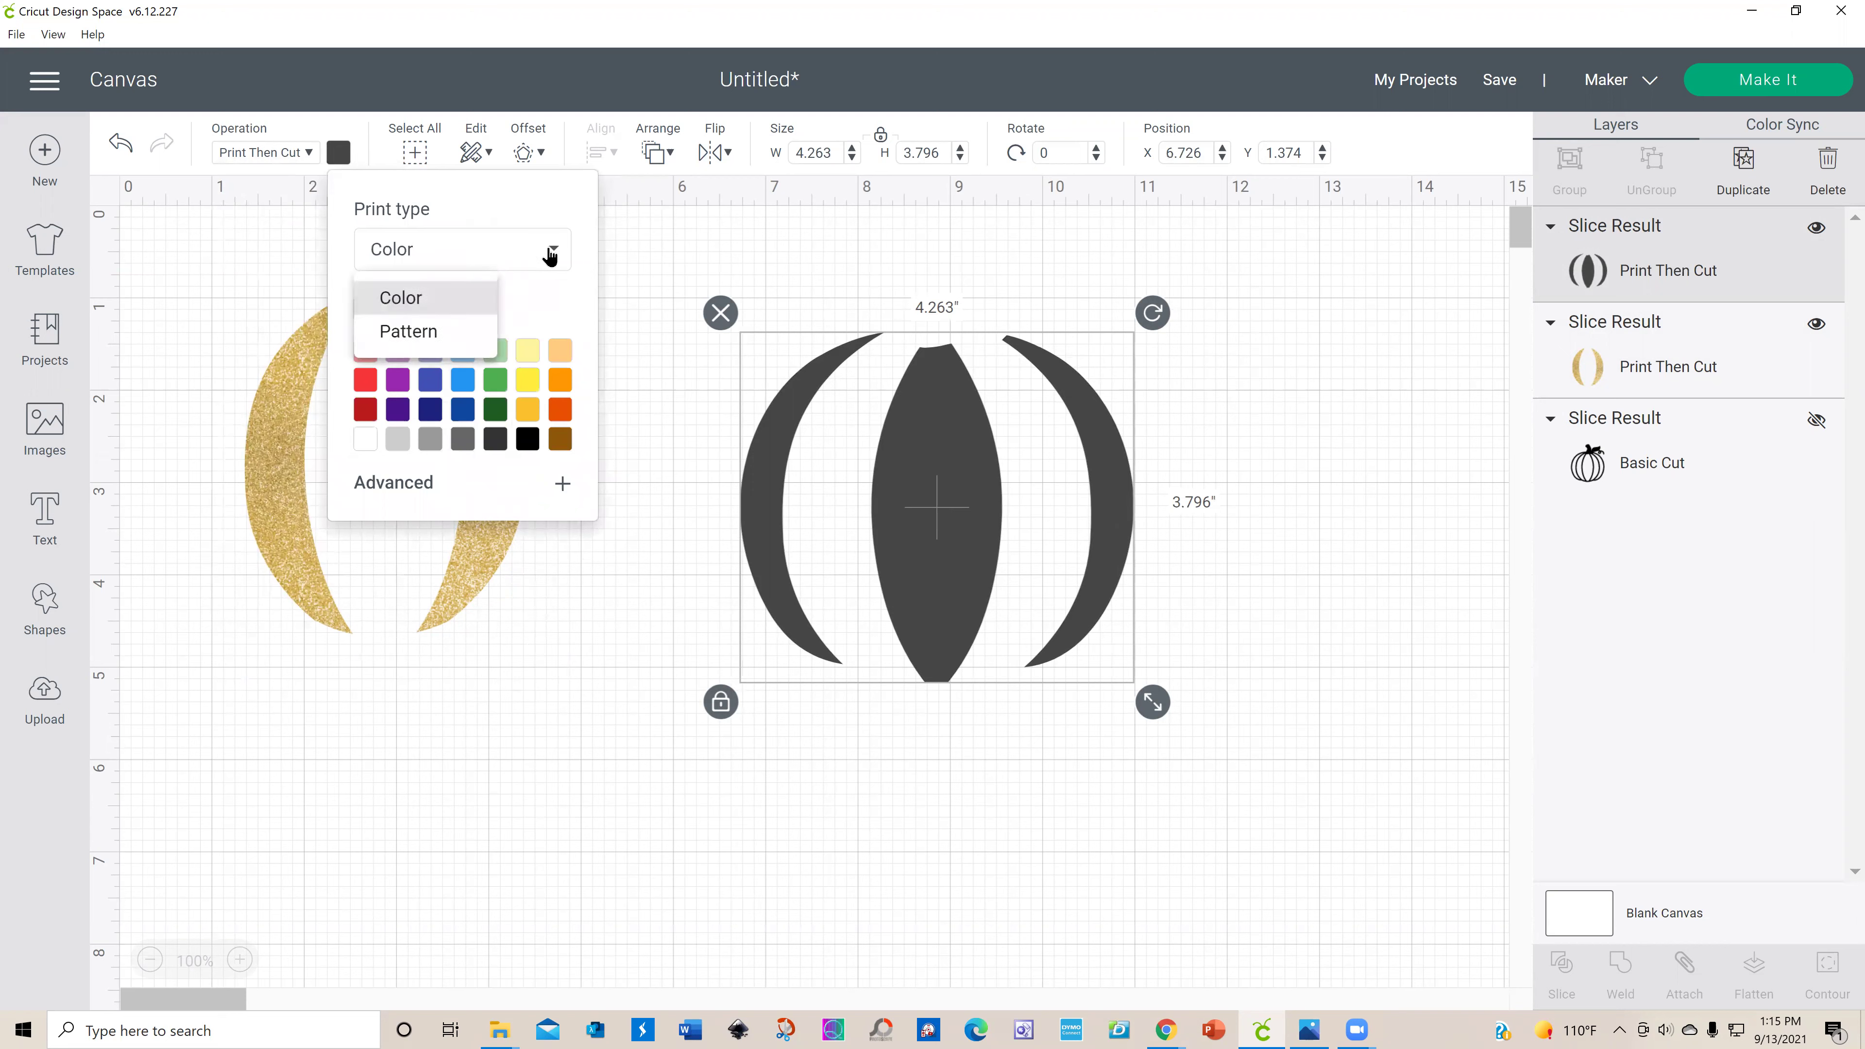
pyautogui.click(455, 333)
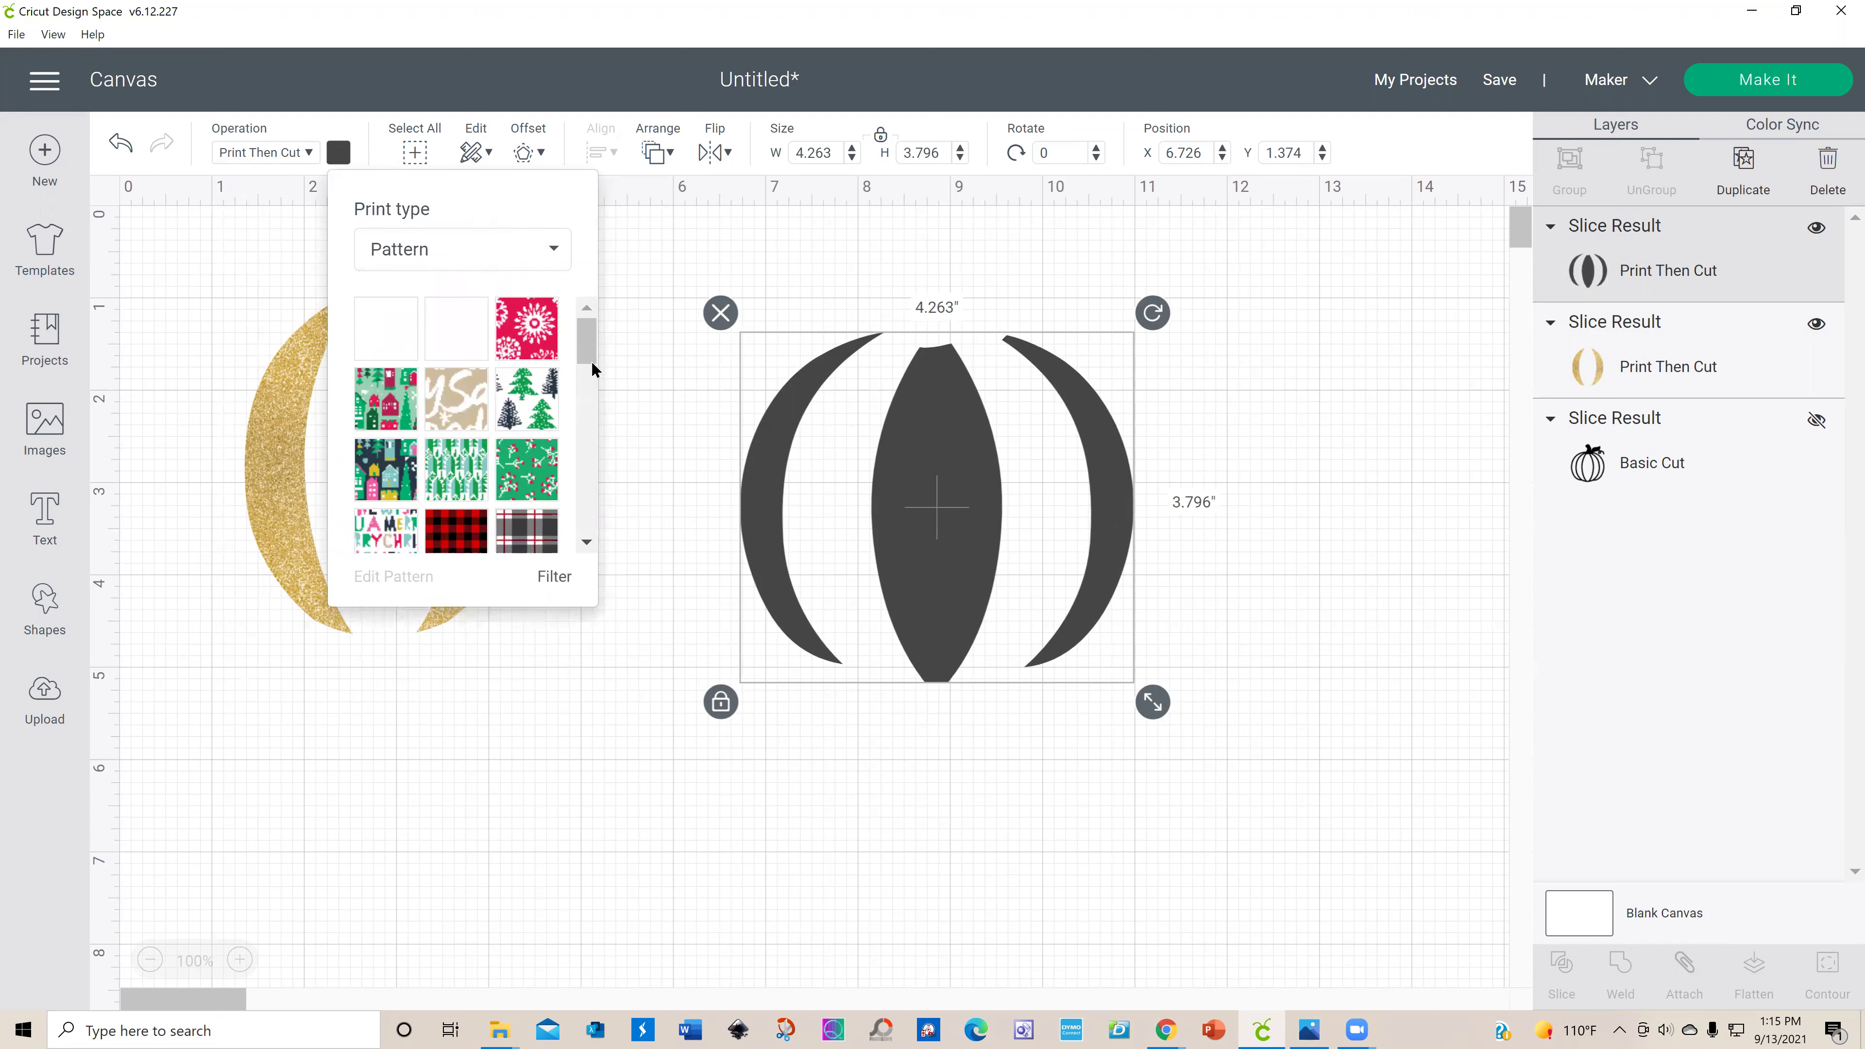
pyautogui.moveTo(592, 360); pyautogui.dragTo(592, 388)
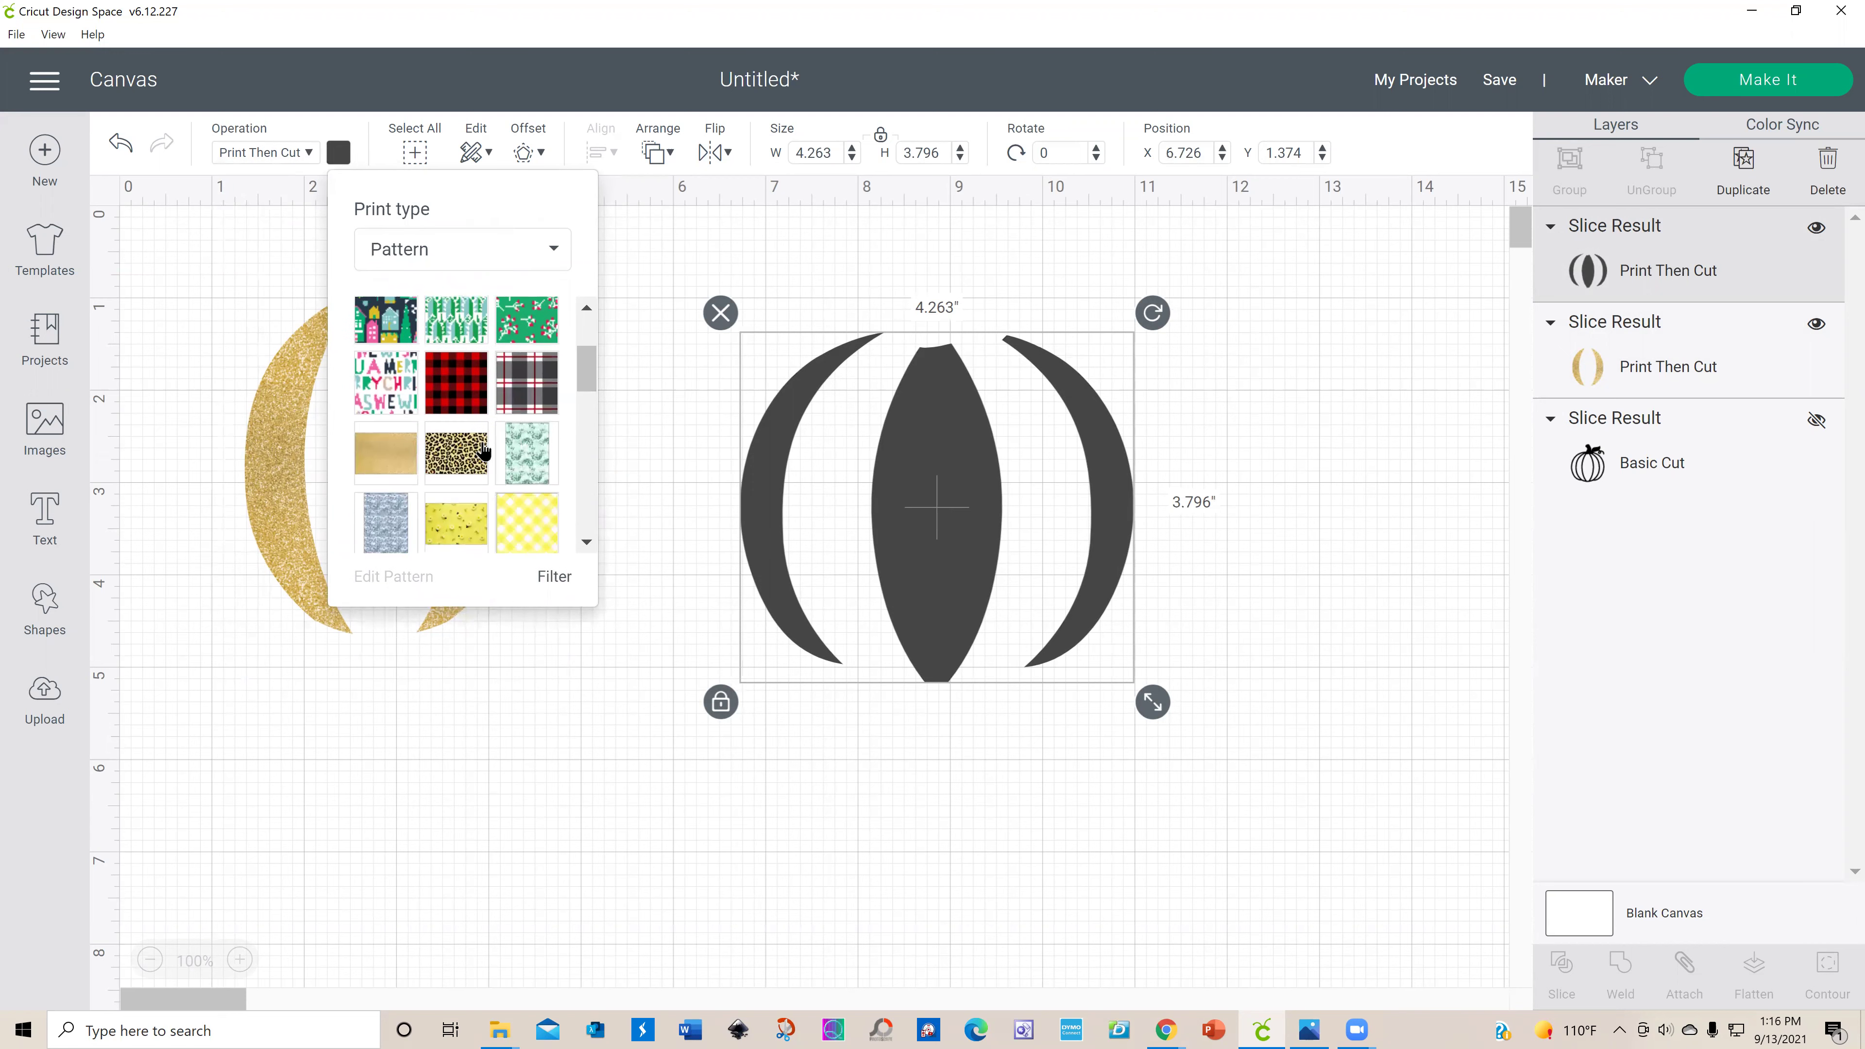
pyautogui.click(452, 463)
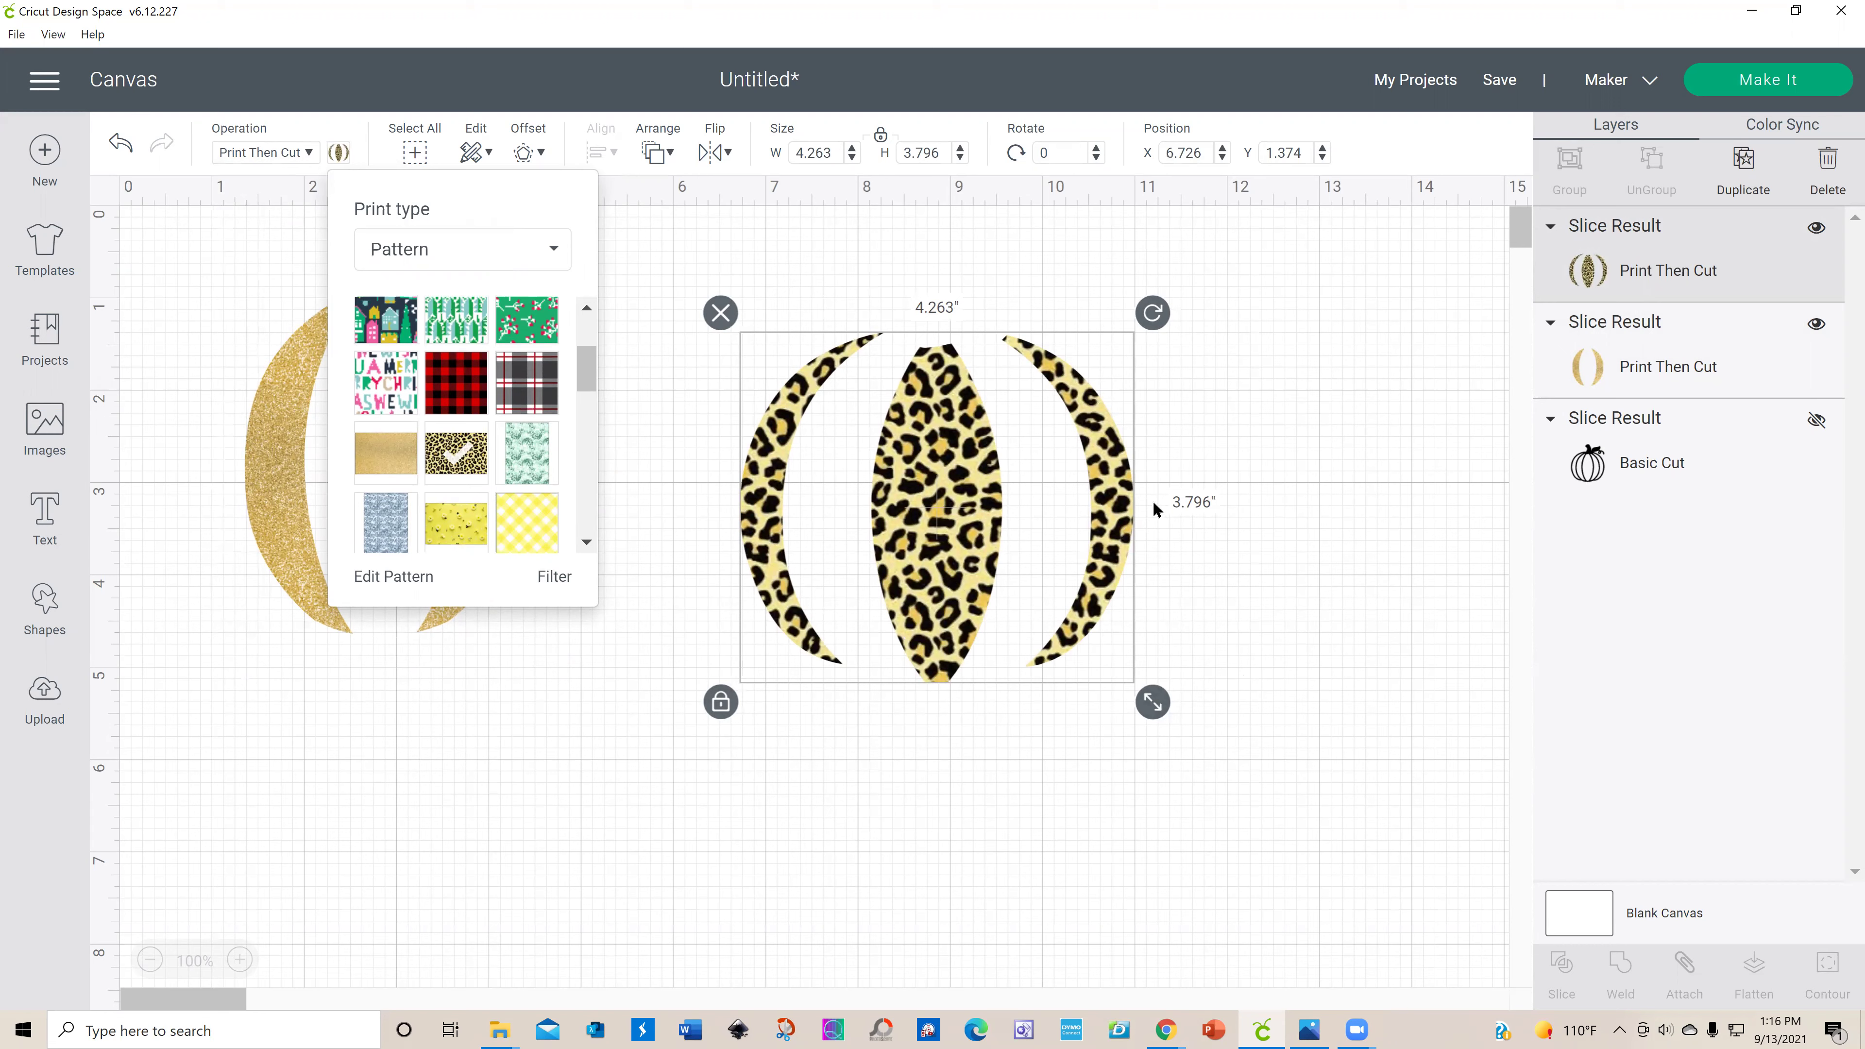
pyautogui.click(1216, 585)
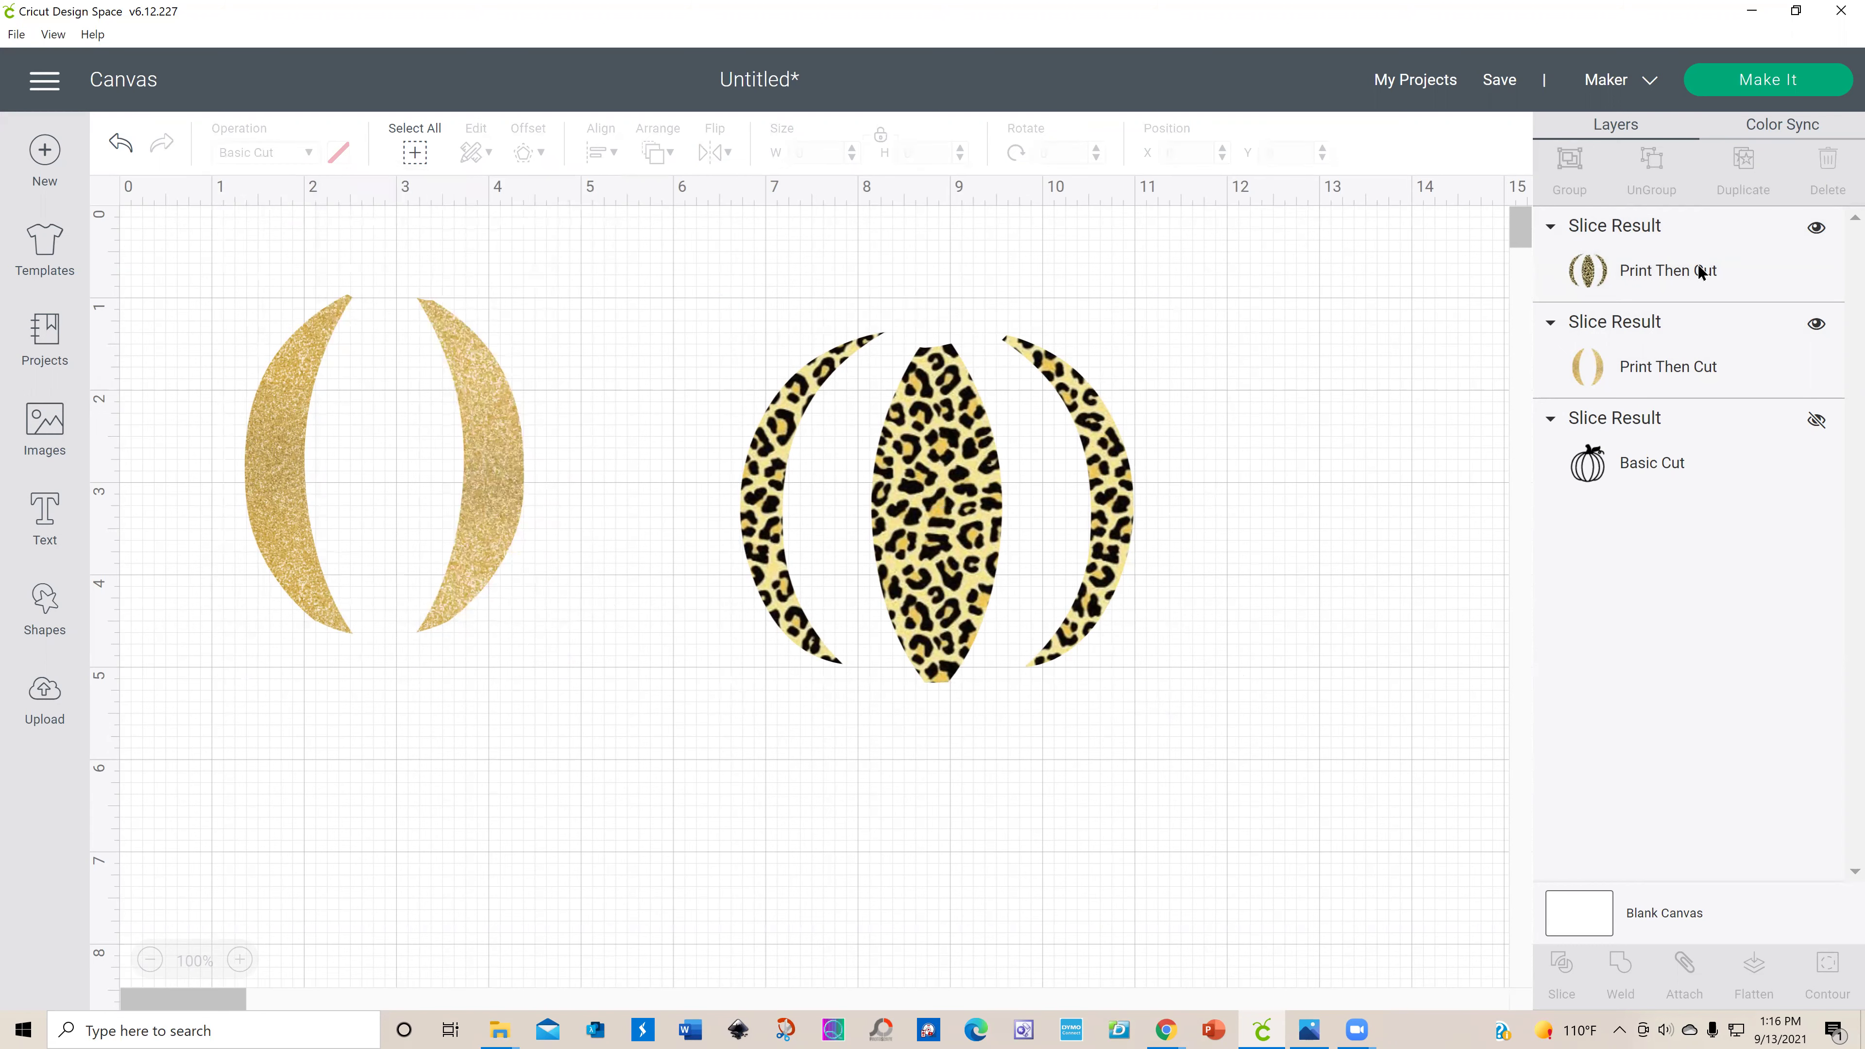
# Step: Unhide the black pumpkin outline, place it over the leopard pieces, add the gold crescents, and select all
pyautogui.click(1827, 430)
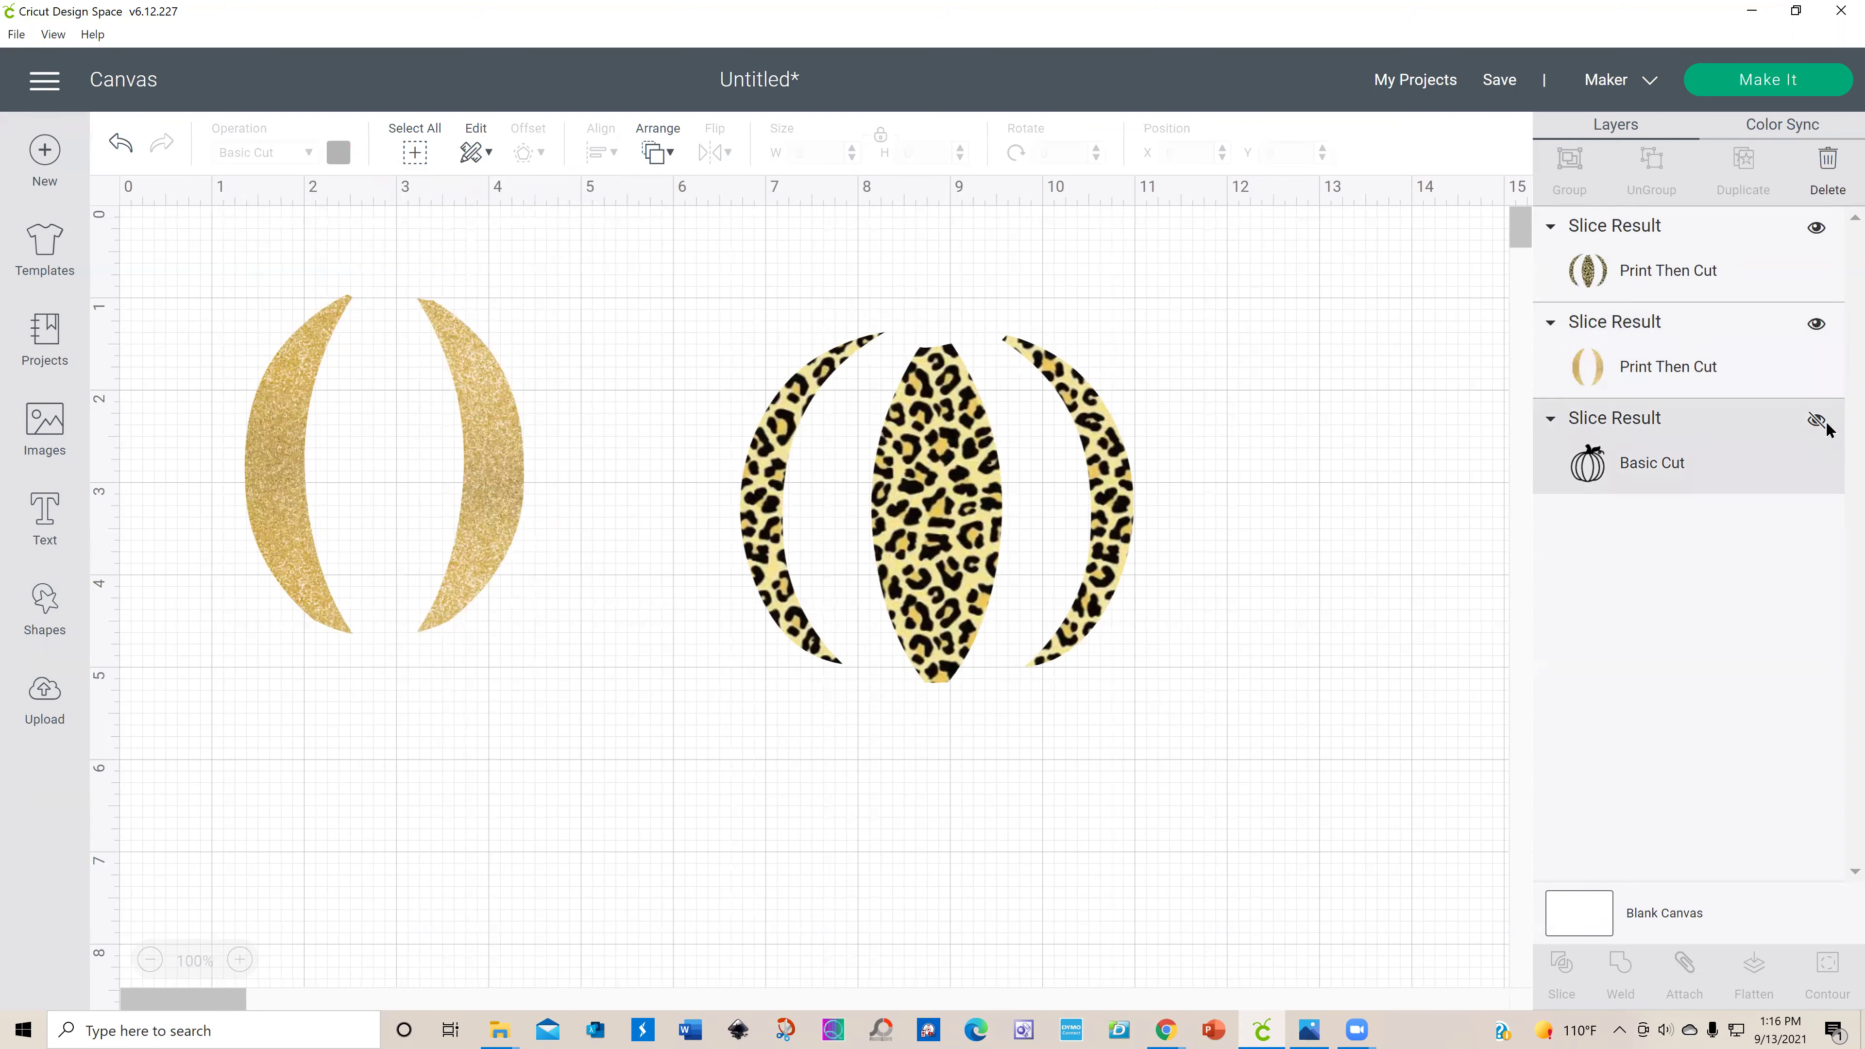
pyautogui.click(1818, 421)
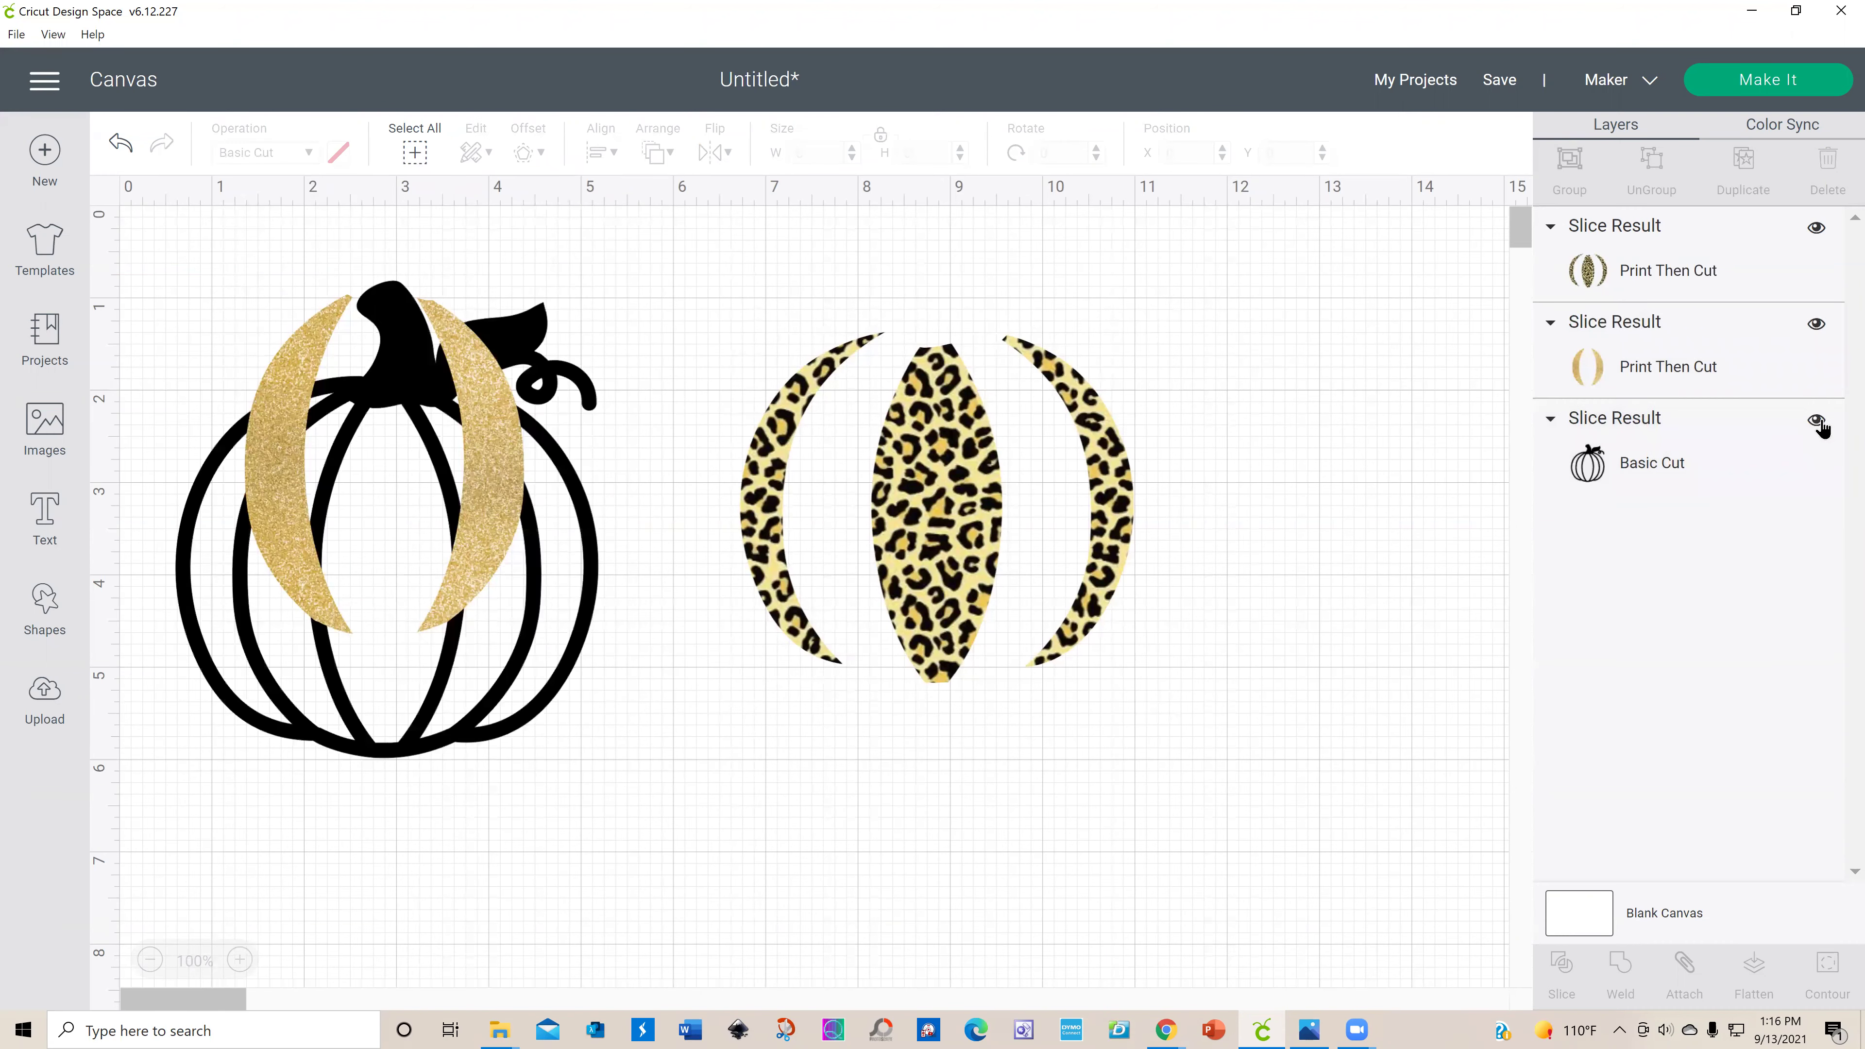
pyautogui.moveTo(512, 700); pyautogui.dragTo(1059, 637)
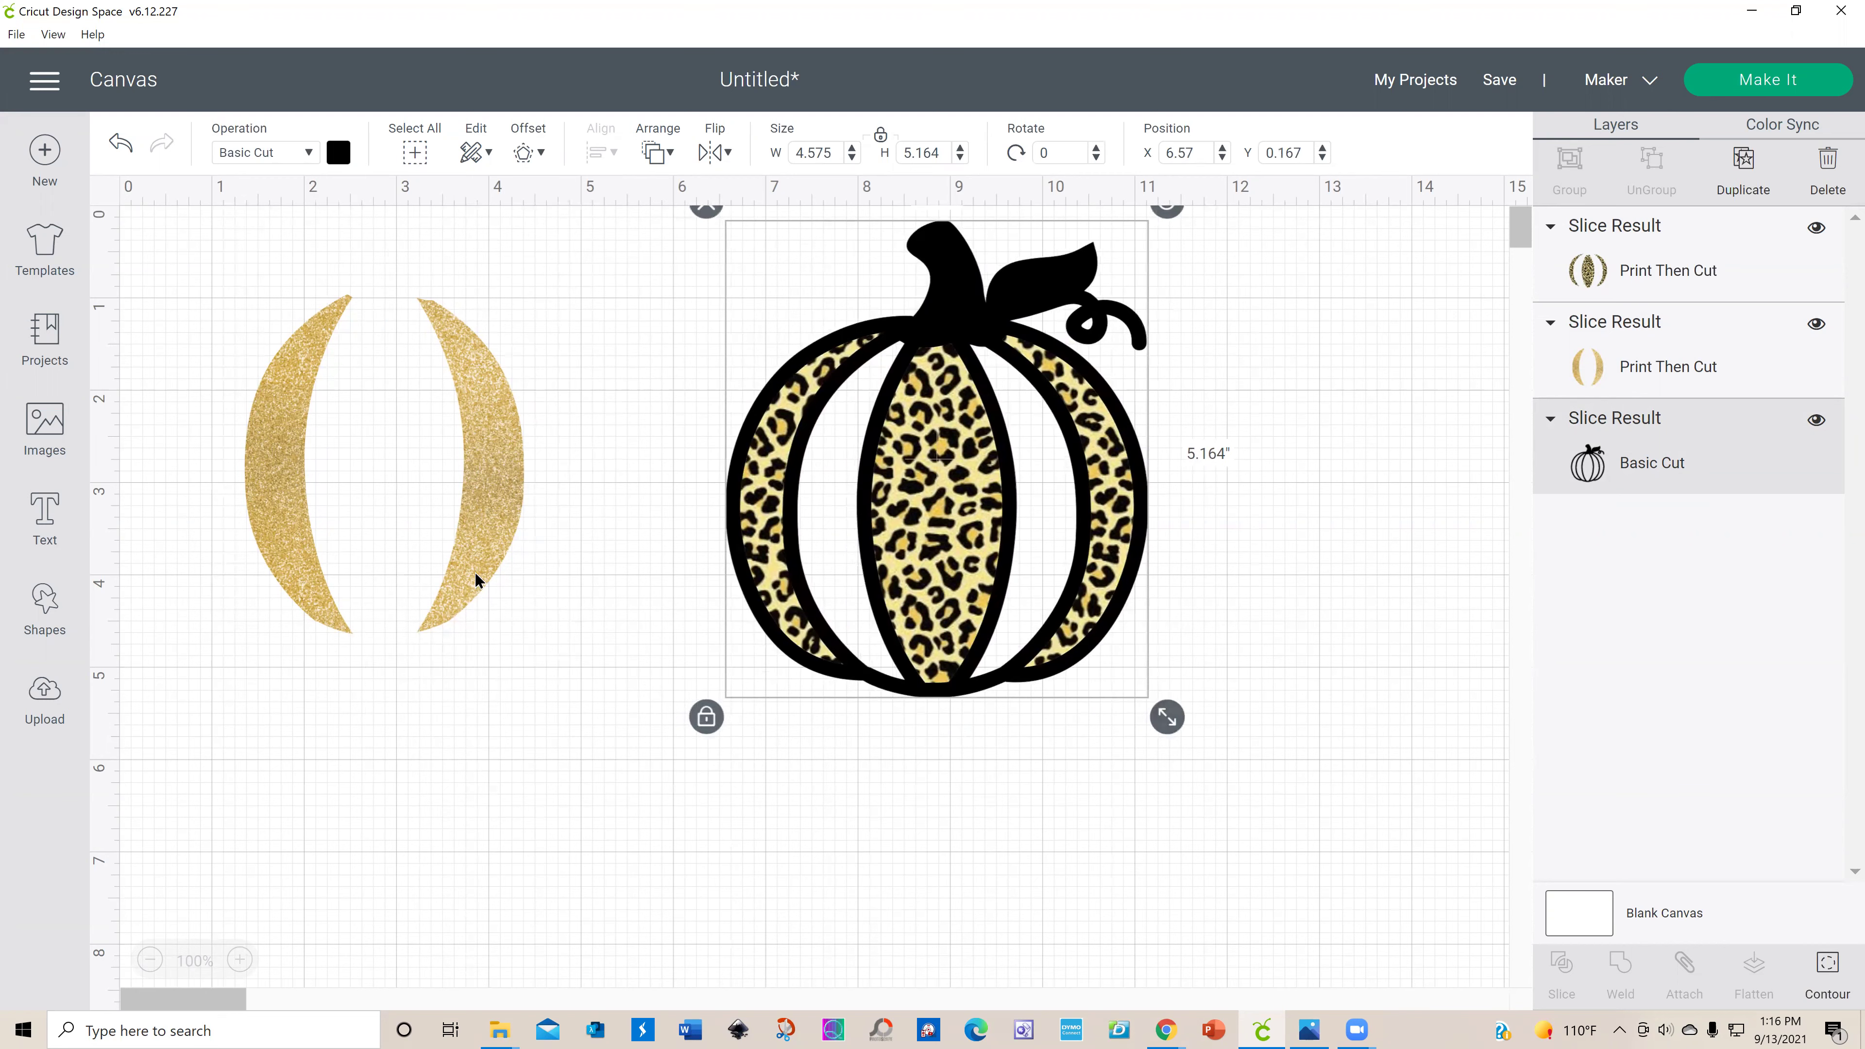
pyautogui.moveTo(447, 571); pyautogui.dragTo(1002, 626)
pyautogui.click(992, 879)
pyautogui.moveTo(659, 253); pyautogui.dragTo(1263, 769)
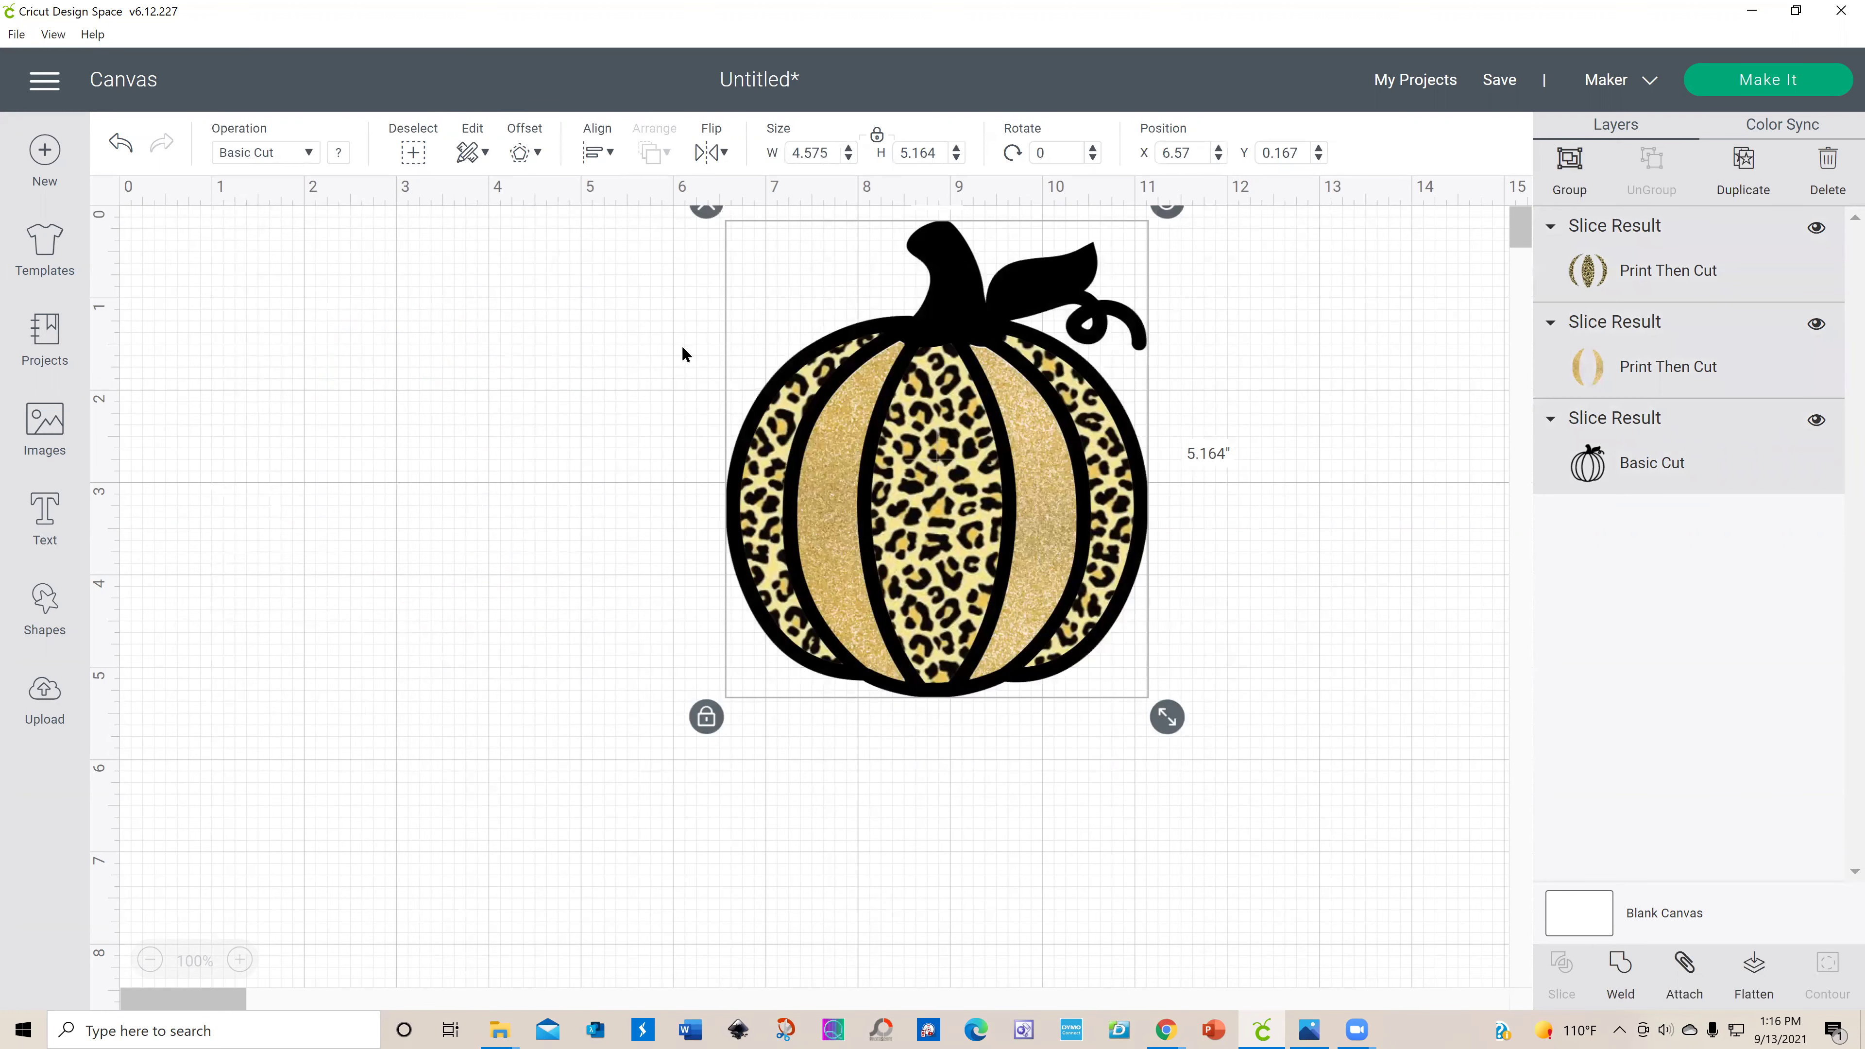
# Step: Flatten and move the pumpkin, then undo both to restore its three separate layers
pyautogui.click(1752, 972)
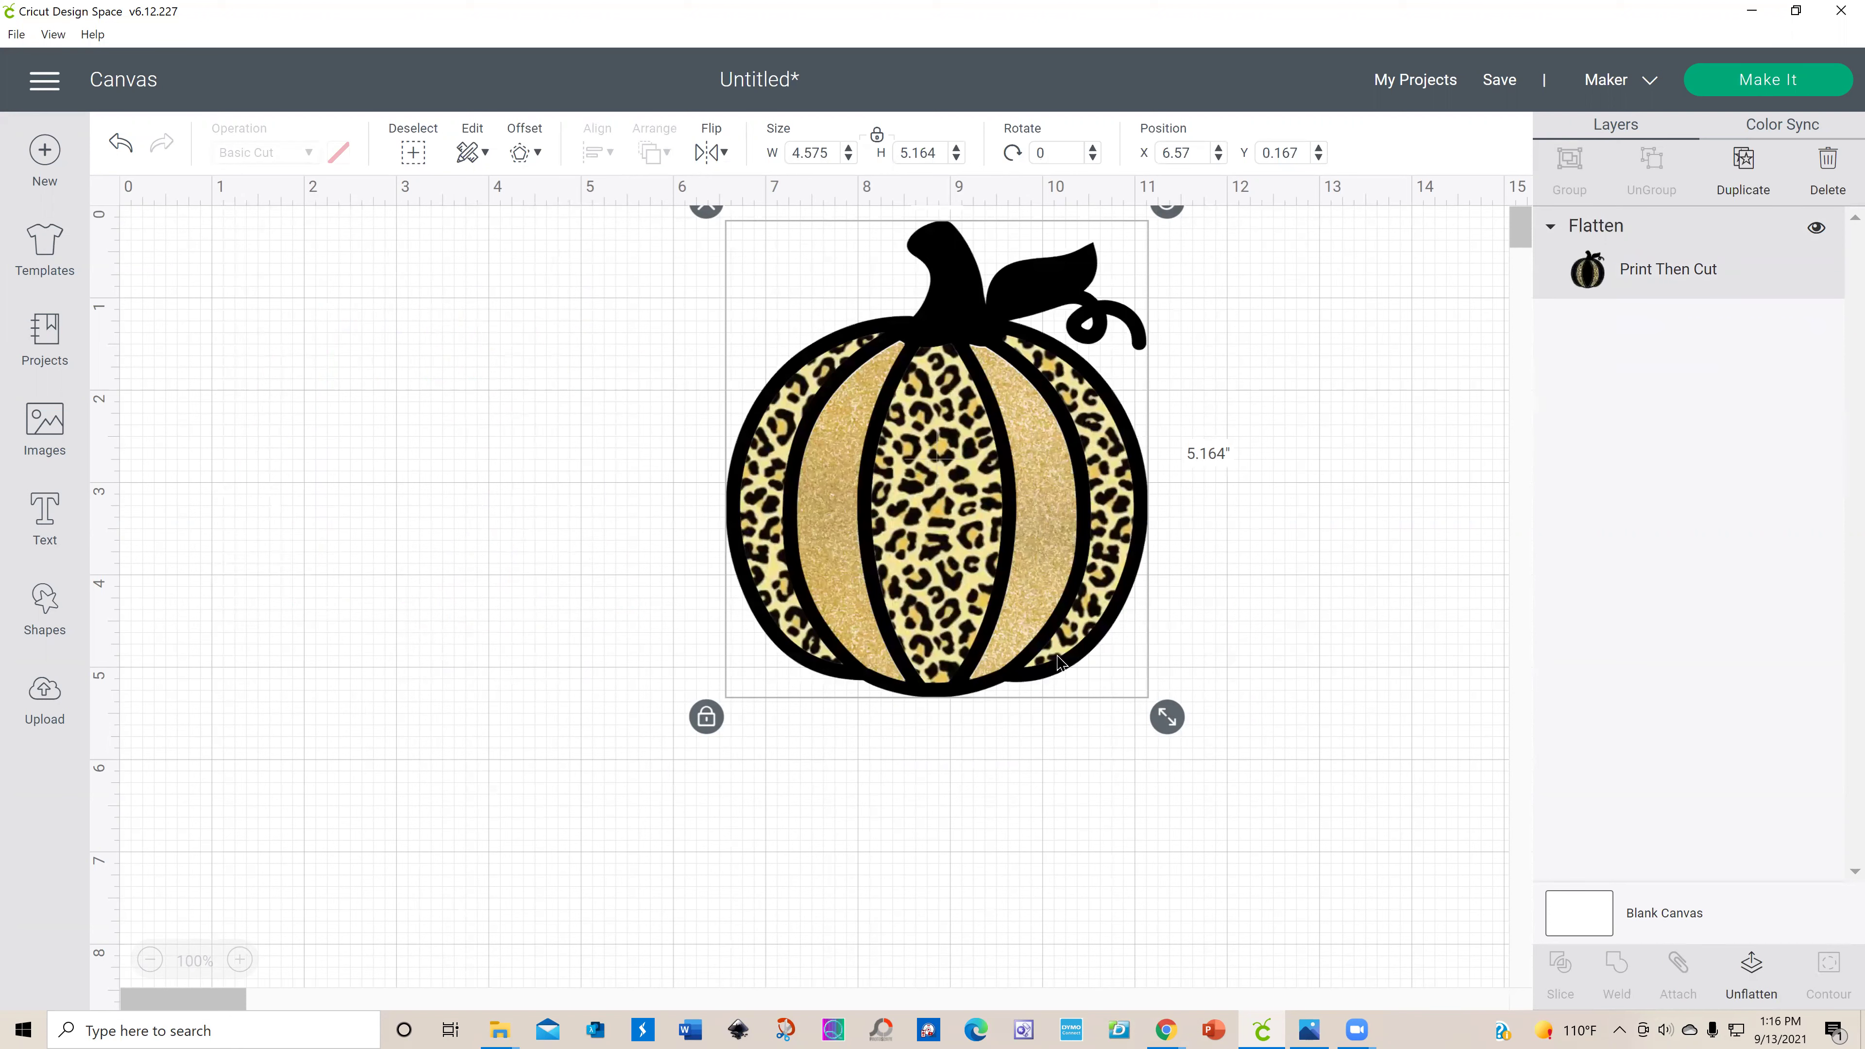
pyautogui.moveTo(1037, 644); pyautogui.dragTo(716, 640)
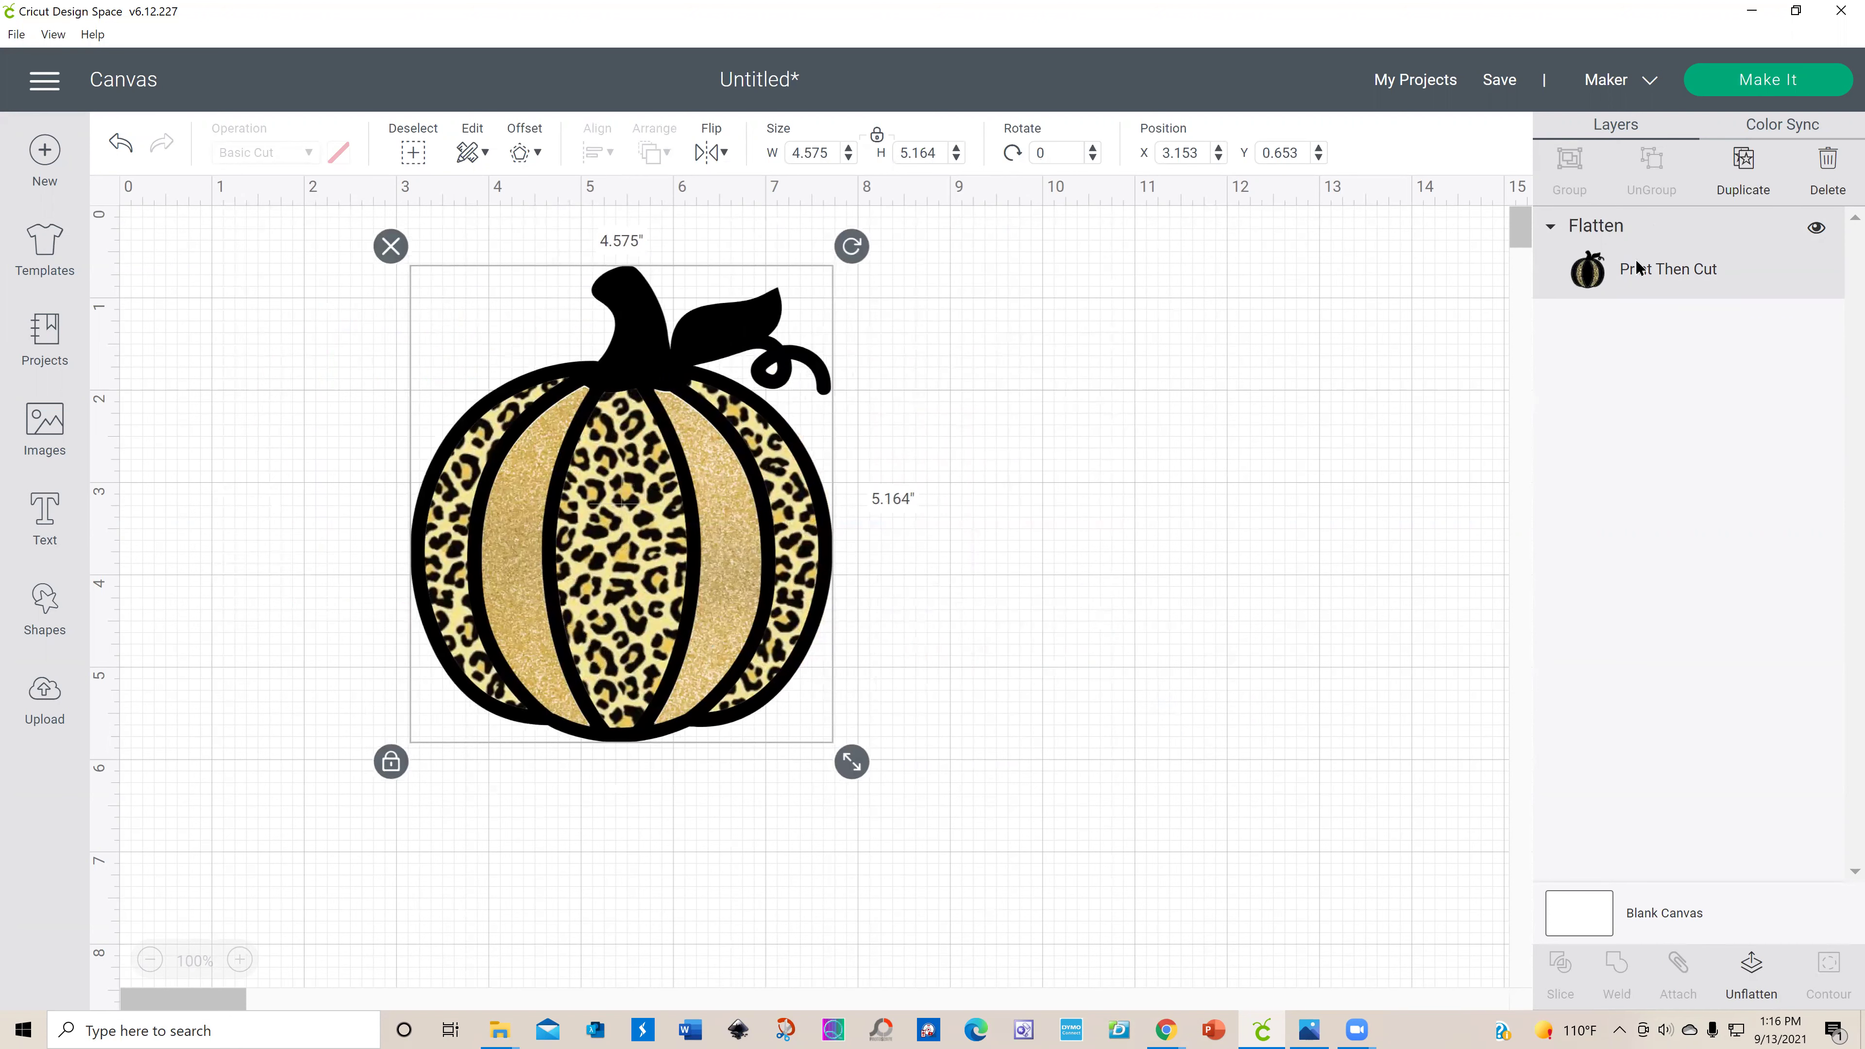
pyautogui.click(120, 145)
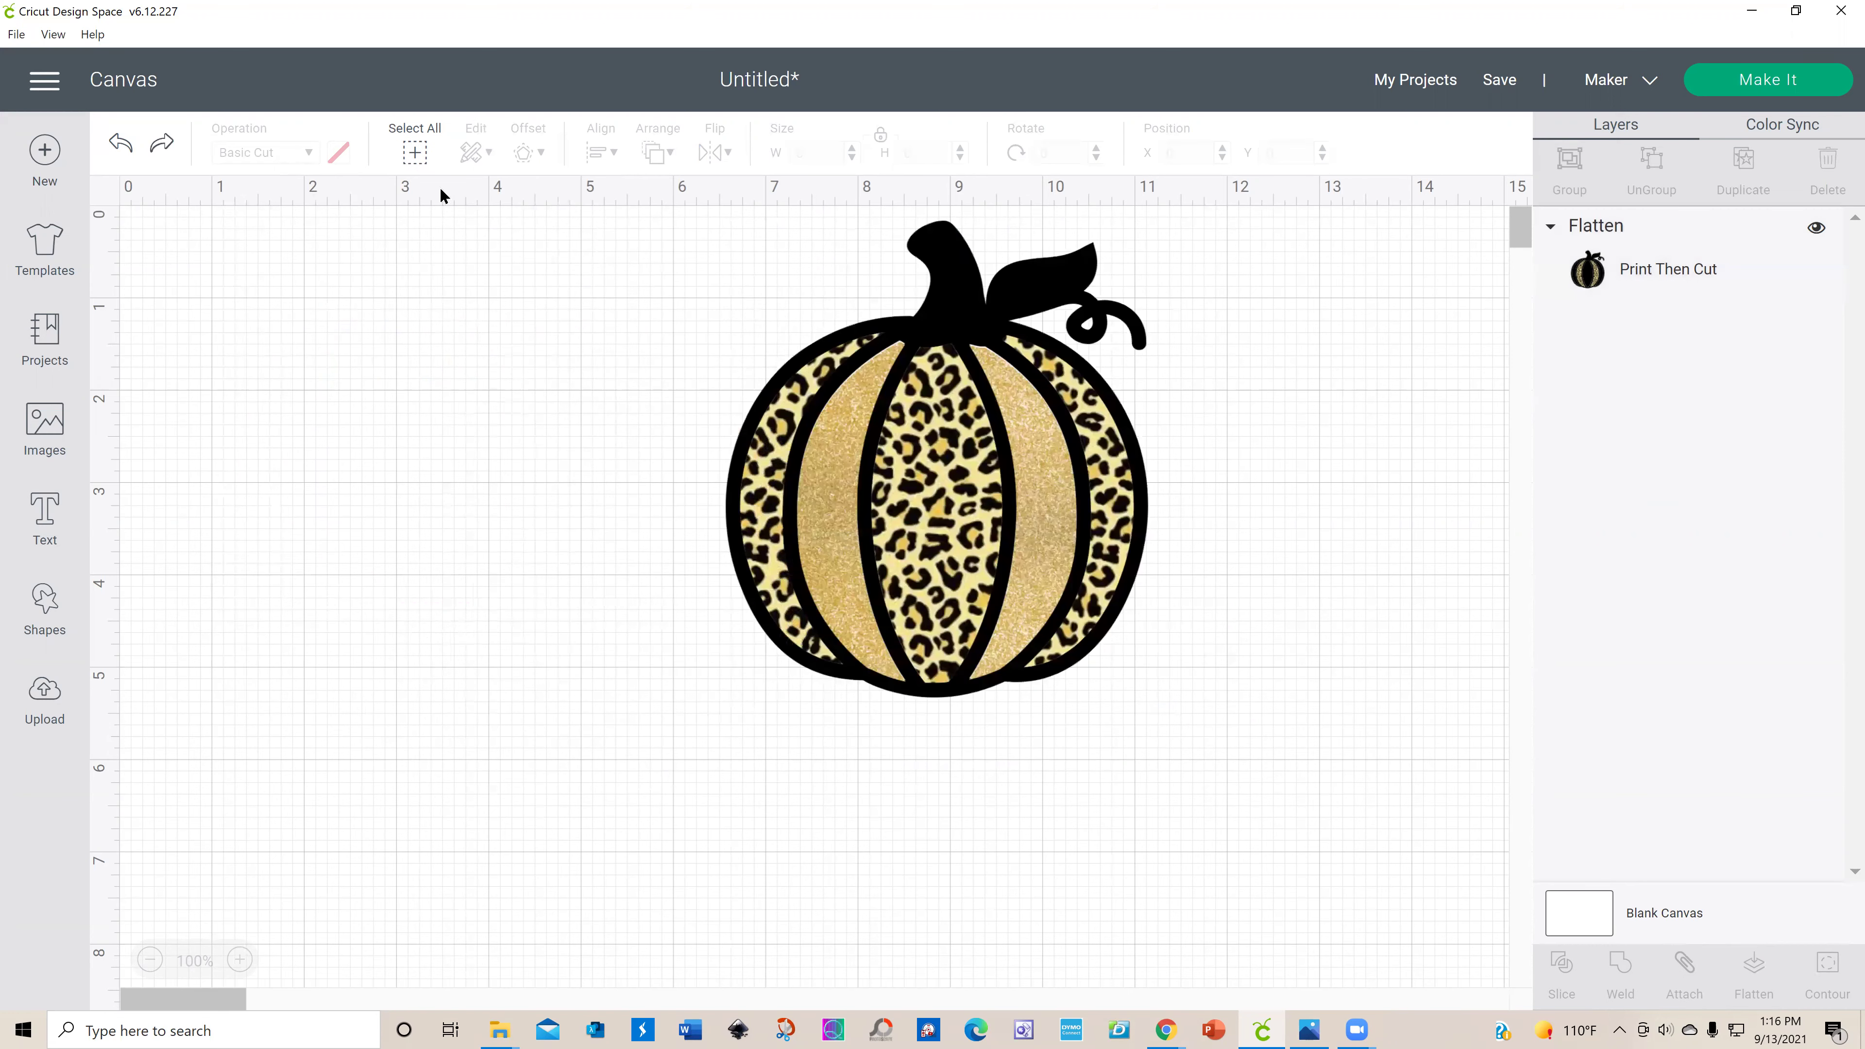
pyautogui.click(118, 144)
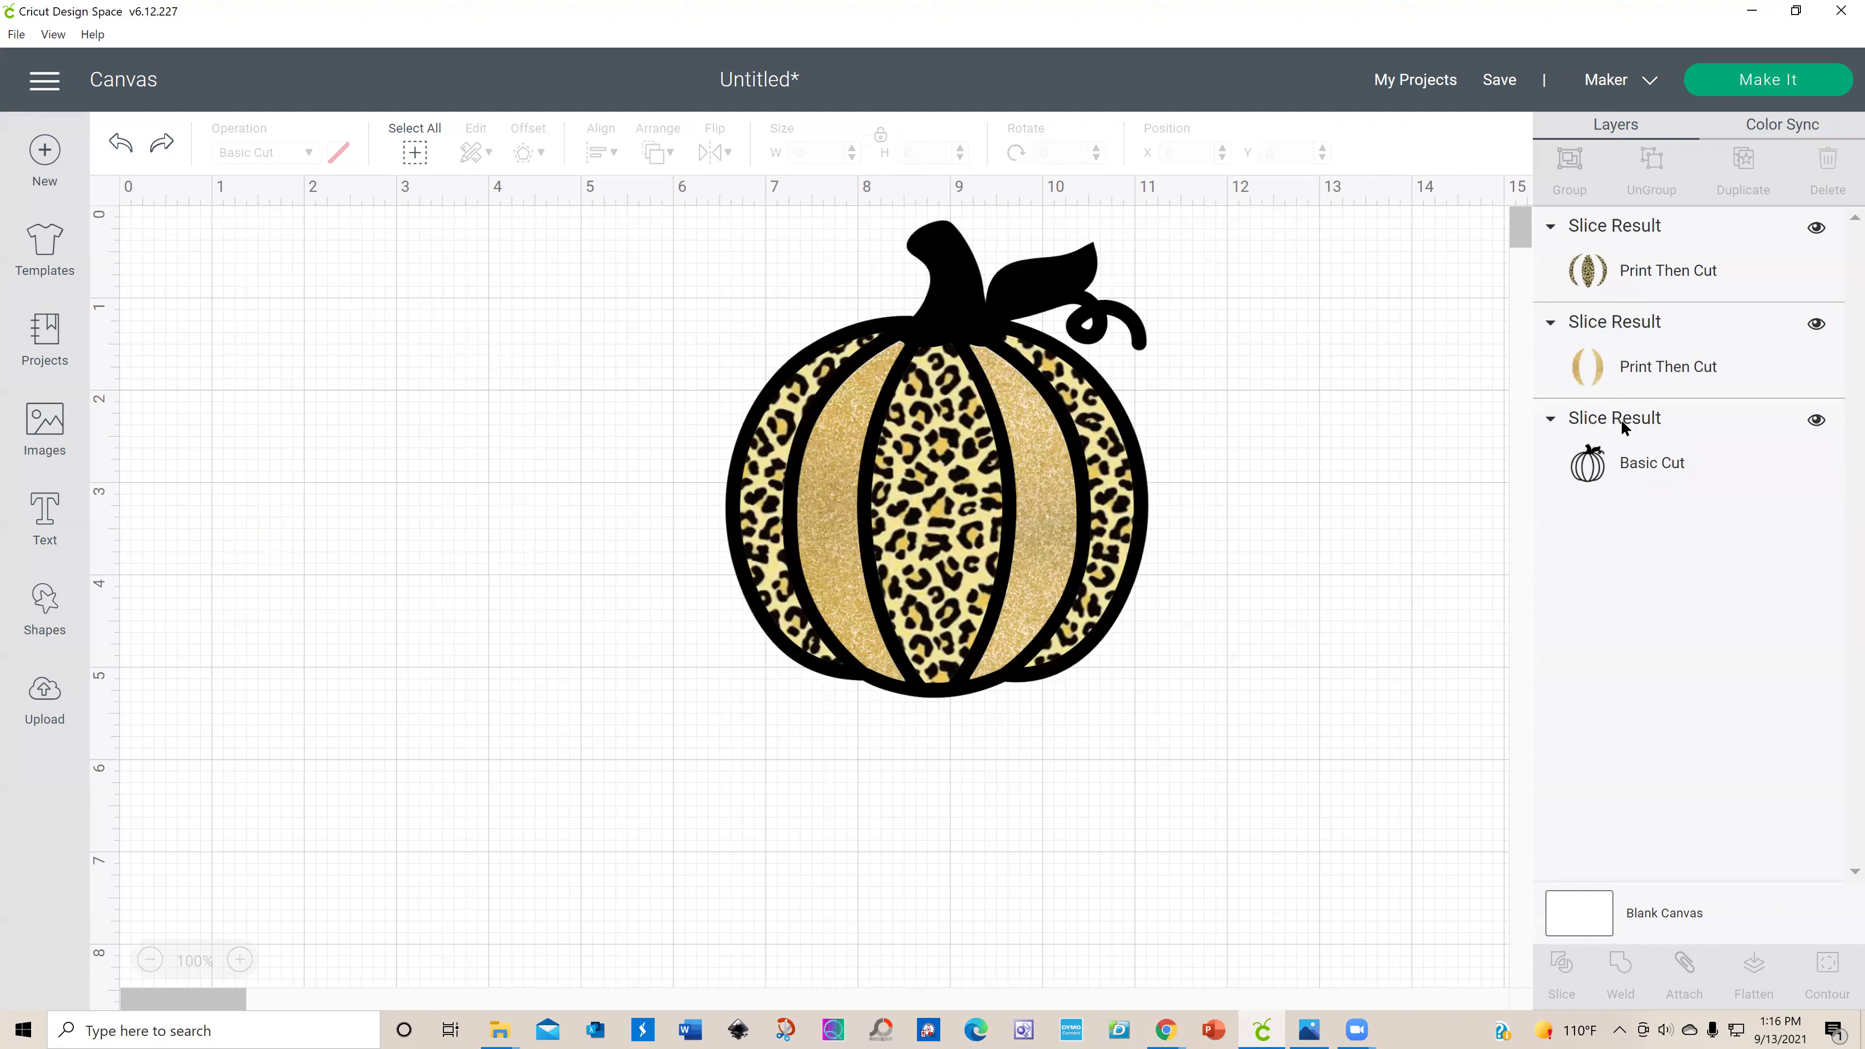
# Step: View the pumpkin outline layer's image info from its context menu
pyautogui.rightClick(1746, 442)
pyautogui.click(1653, 768)
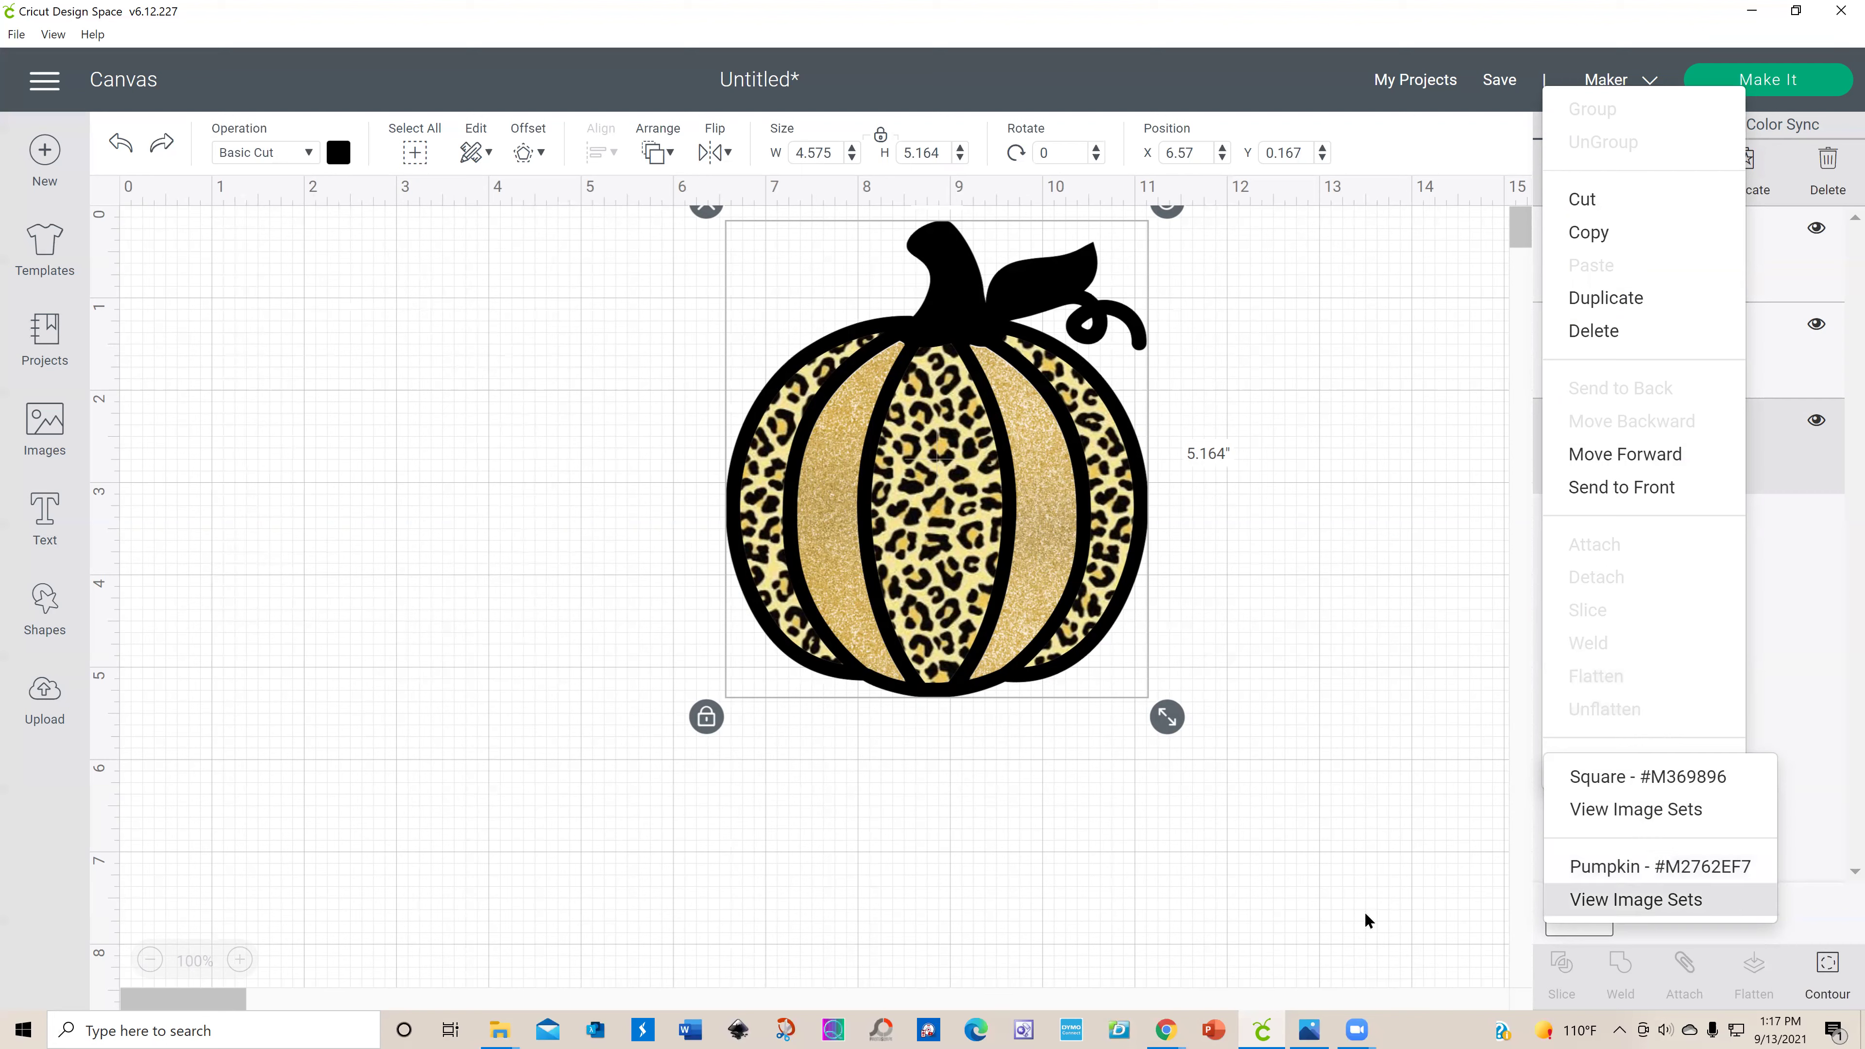
pyautogui.click(1254, 883)
# Step: Select the three pumpkin slices, flatten them into one Print Then Cut image, and reposition it
pyautogui.click(944, 604)
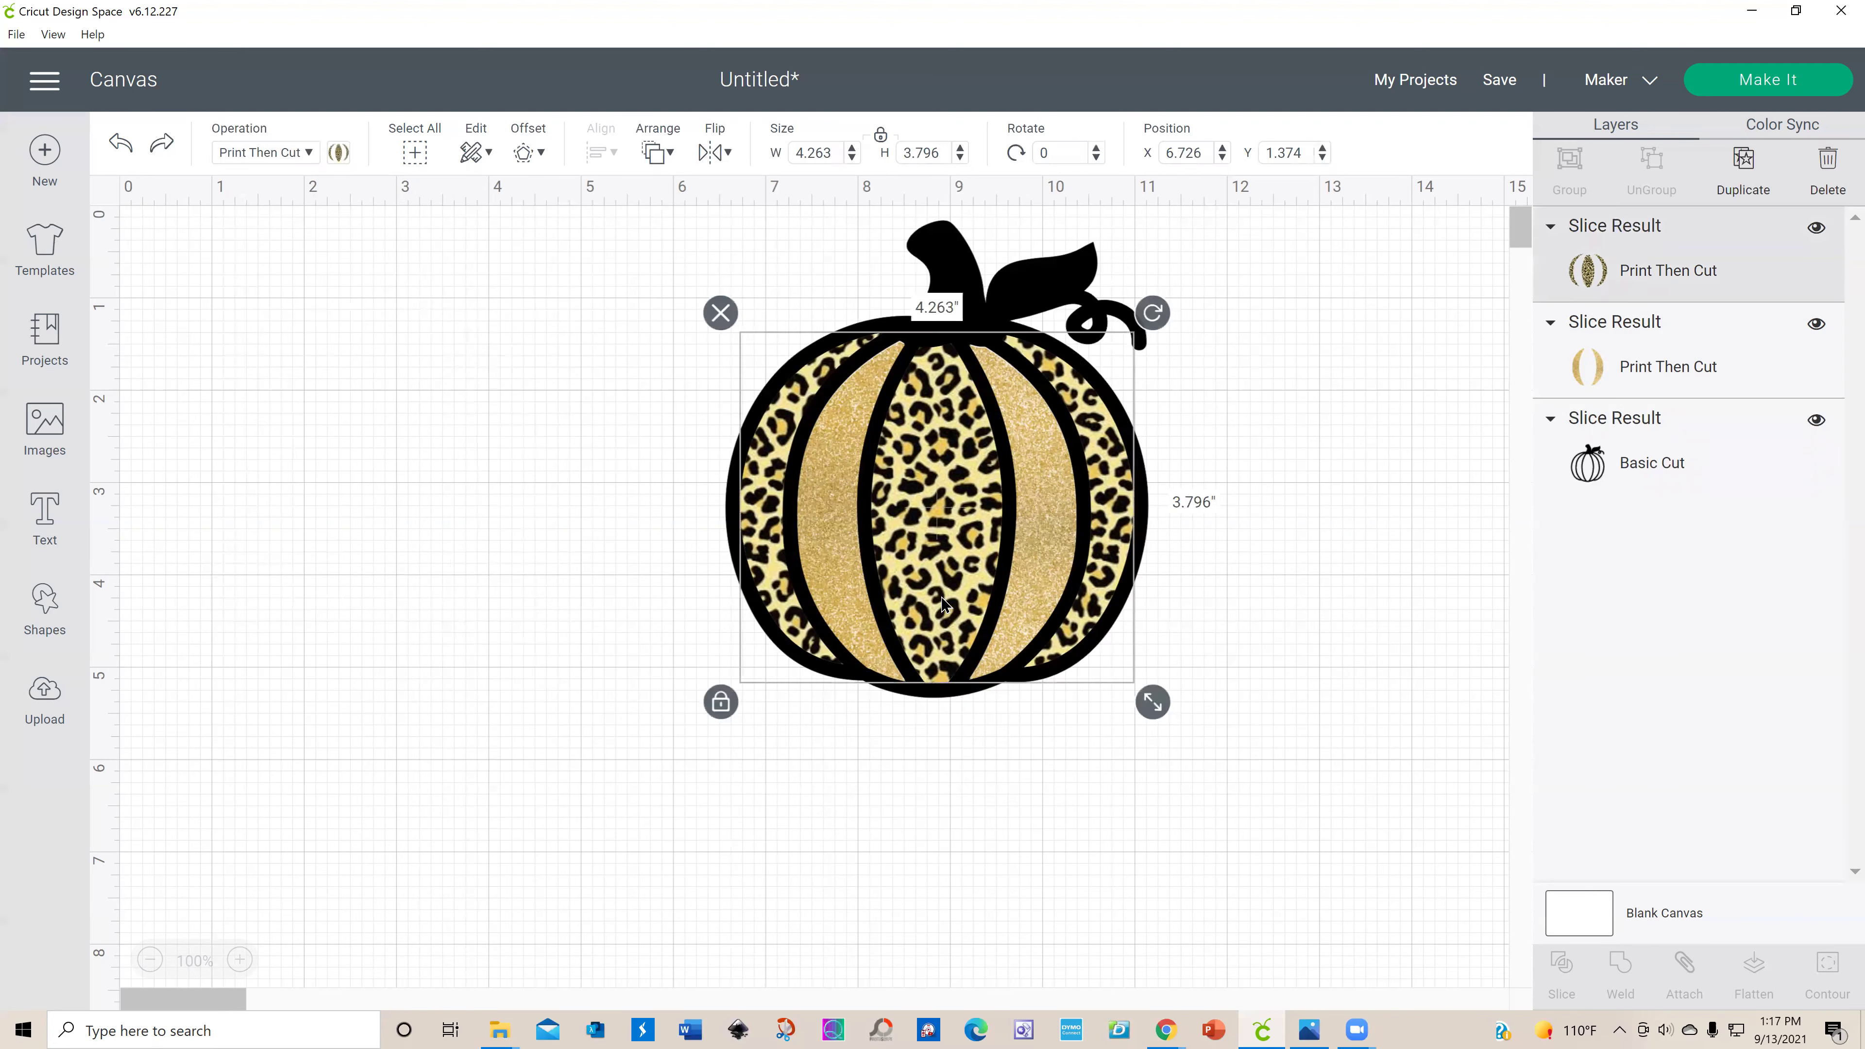
pyautogui.moveTo(630, 219); pyautogui.dragTo(1257, 739)
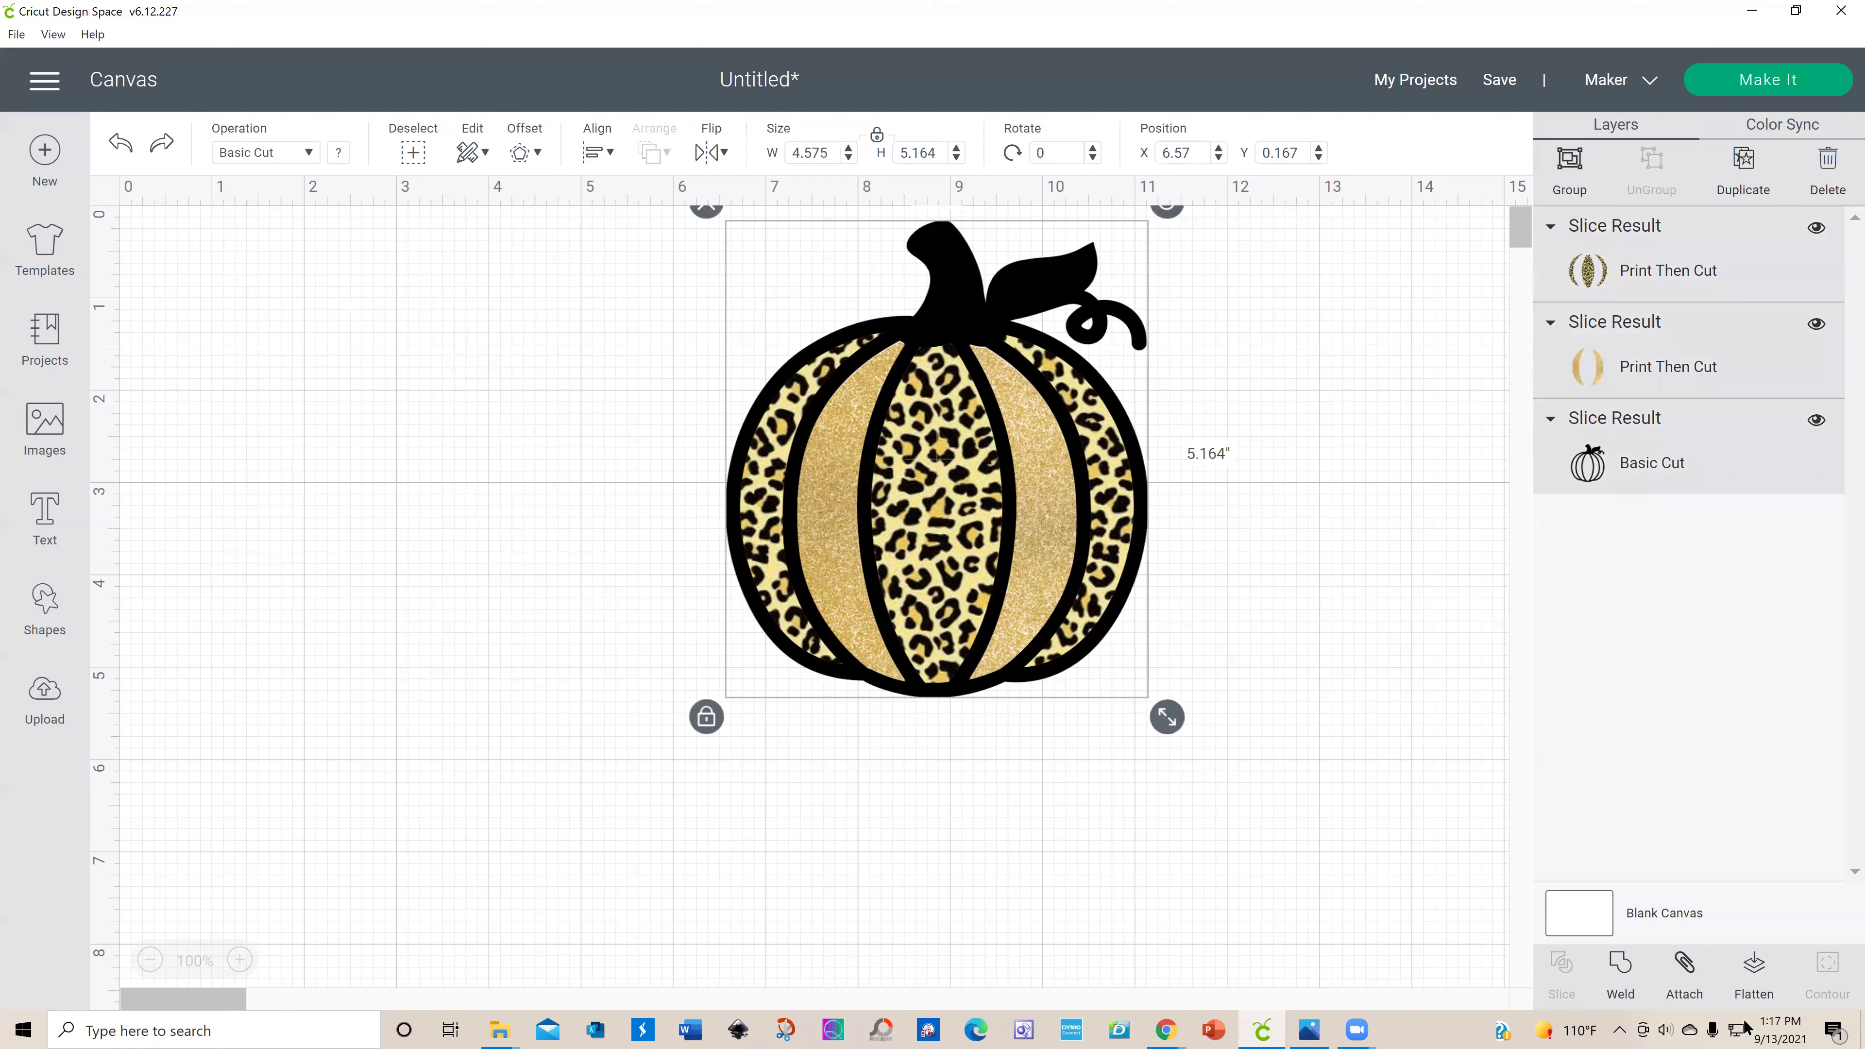
pyautogui.click(1751, 981)
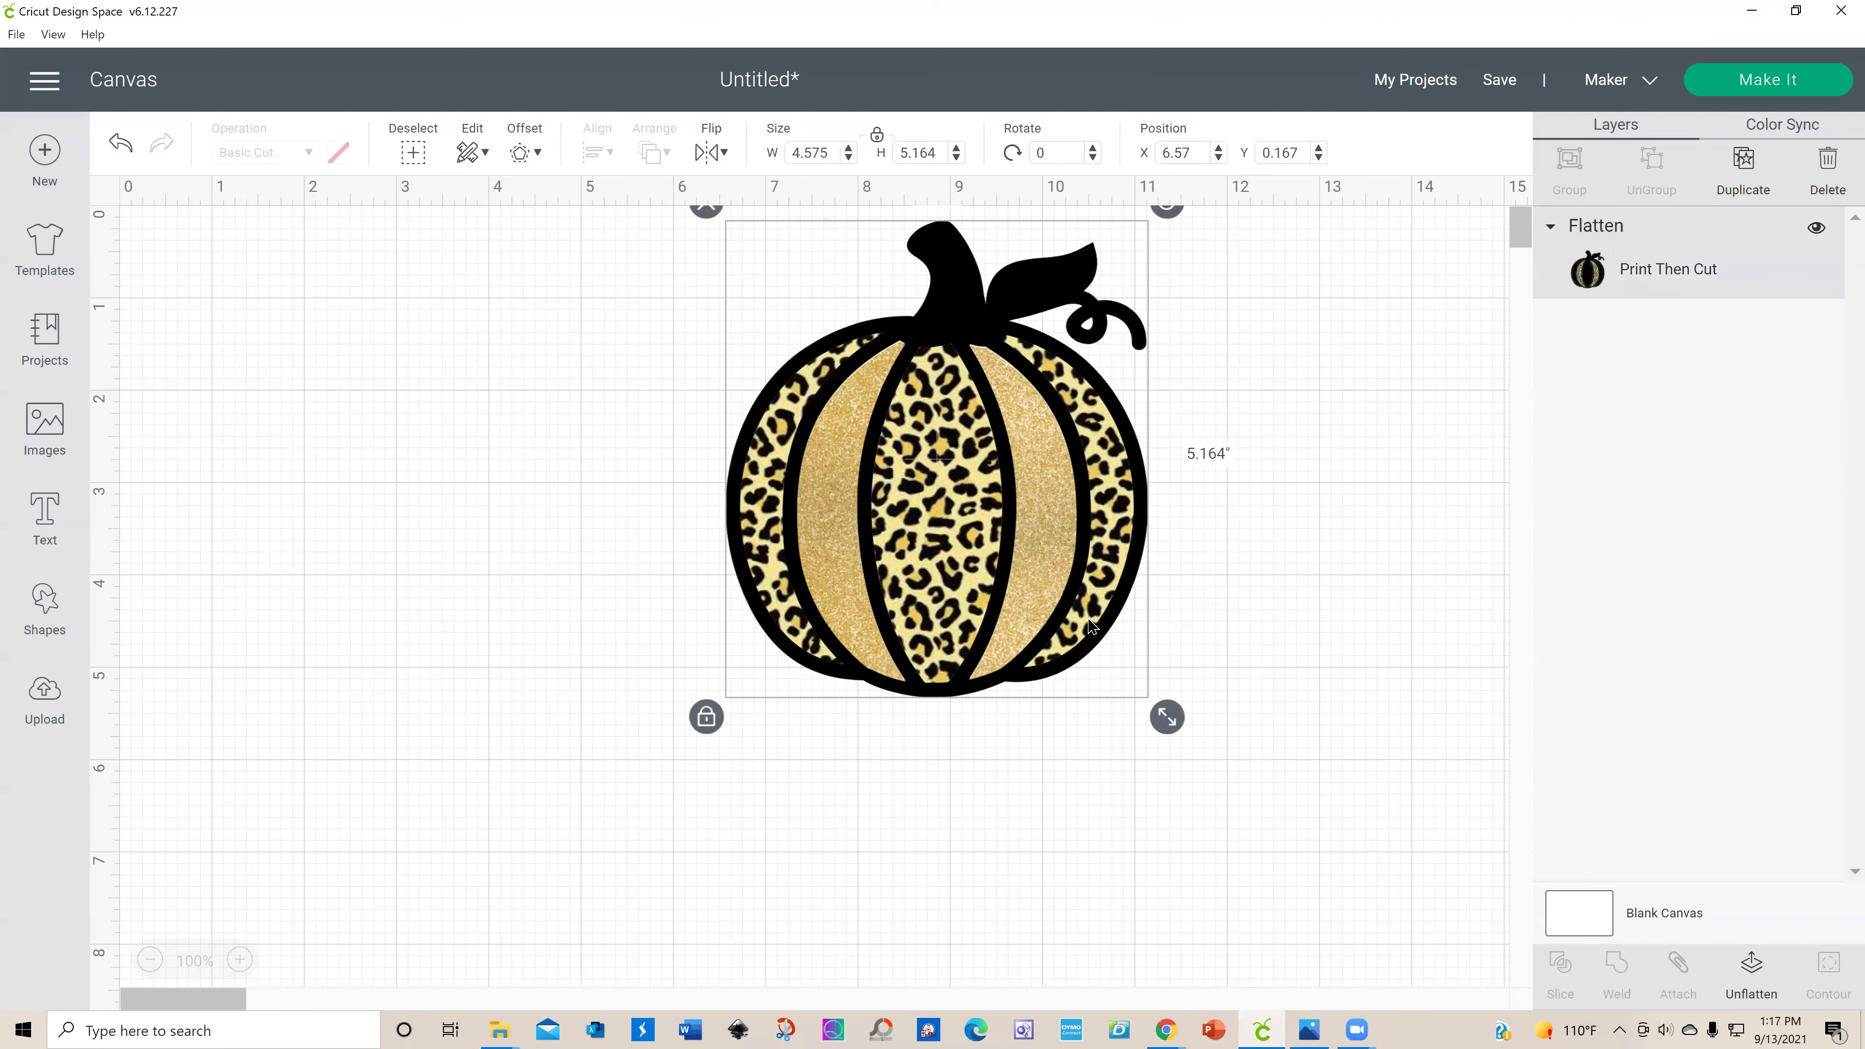
pyautogui.moveTo(1095, 628); pyautogui.dragTo(847, 662)
pyautogui.moveTo(580, 504); pyautogui.dragTo(712, 502)
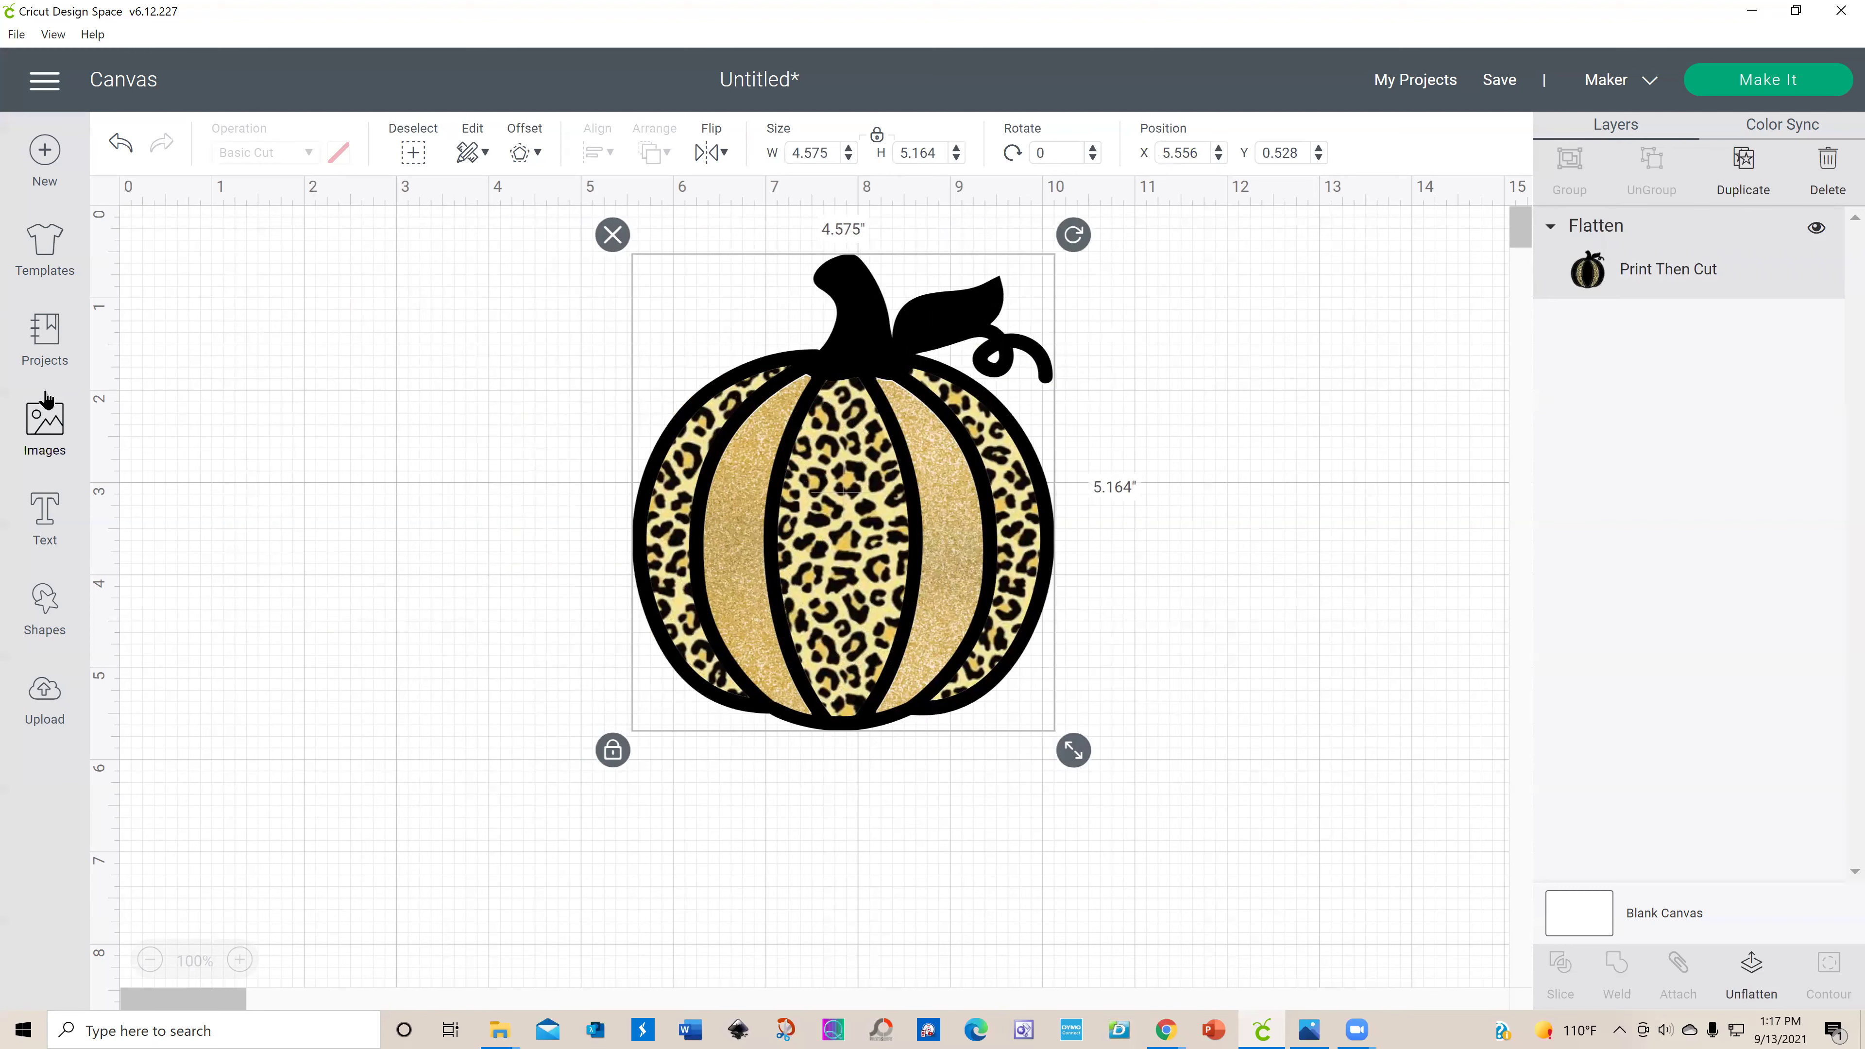
# Step: Search the image library for 'sunflower', replacing the old pumpkin search term
pyautogui.click(79, 439)
pyautogui.doubleClick(660, 232)
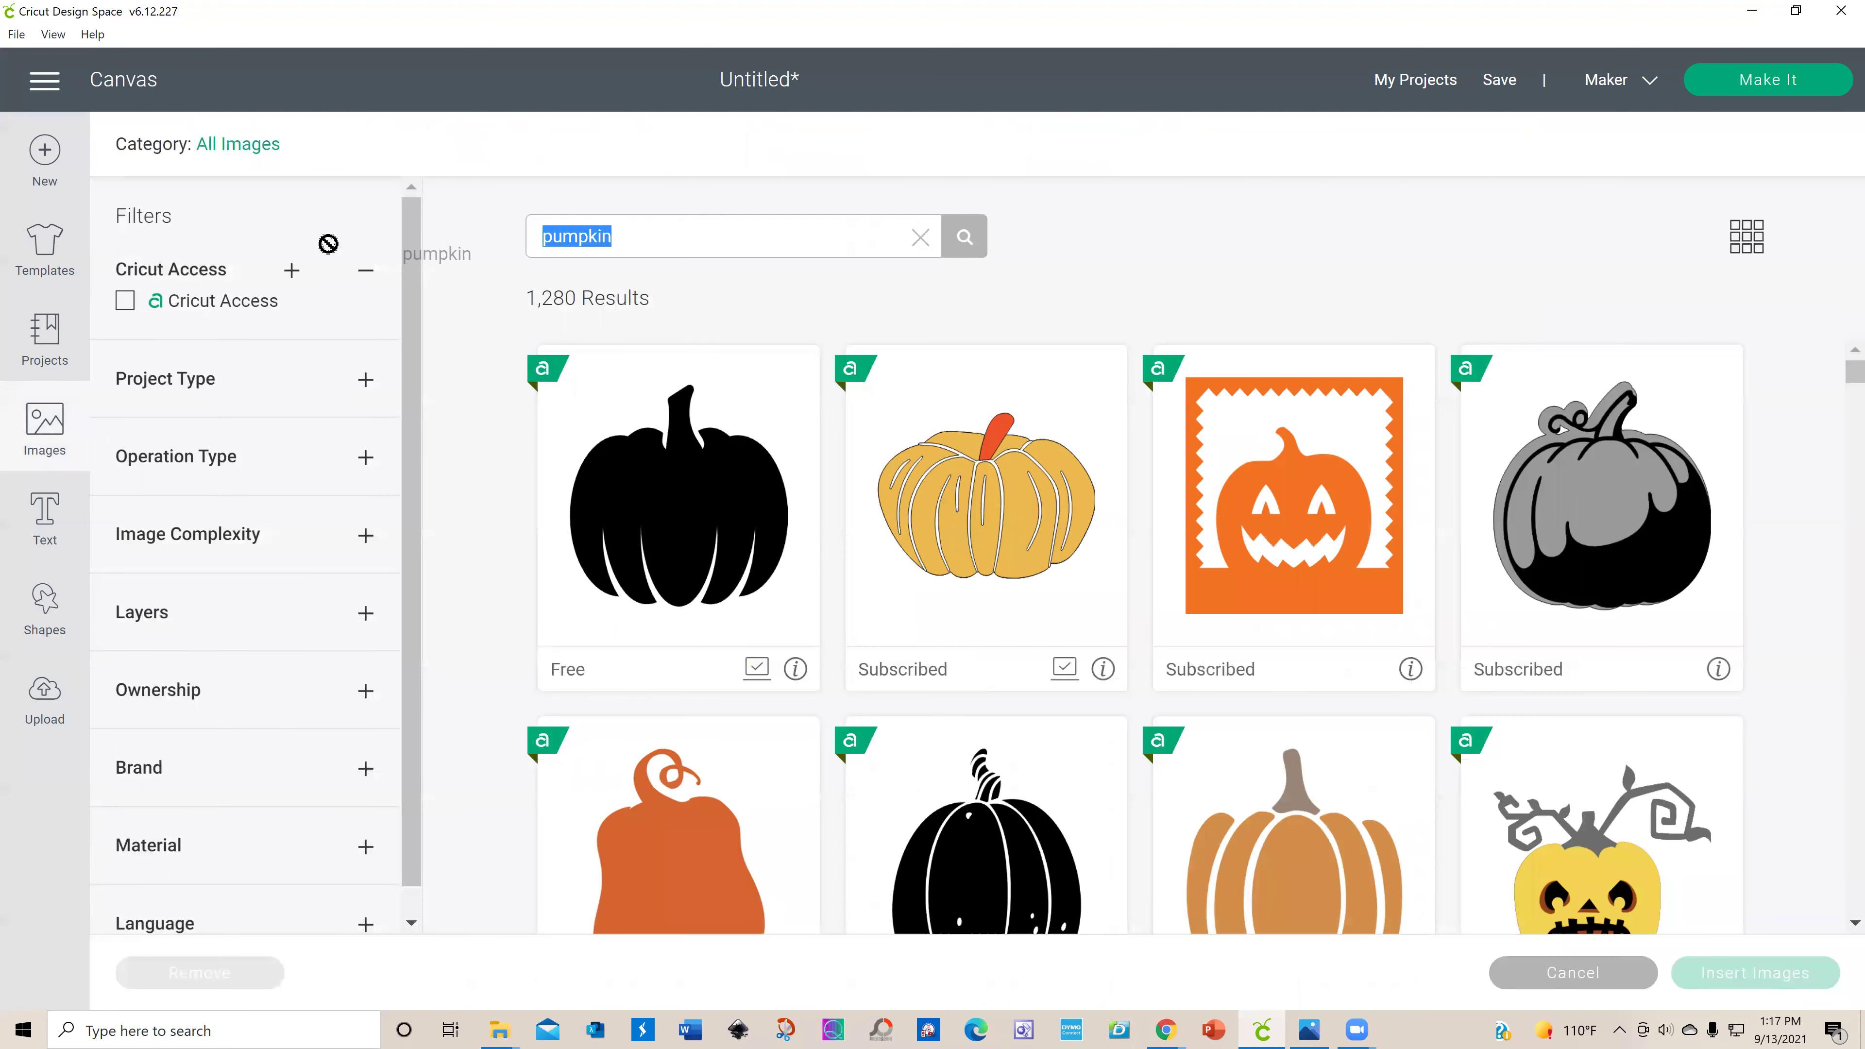
pyautogui.write('sunflower')
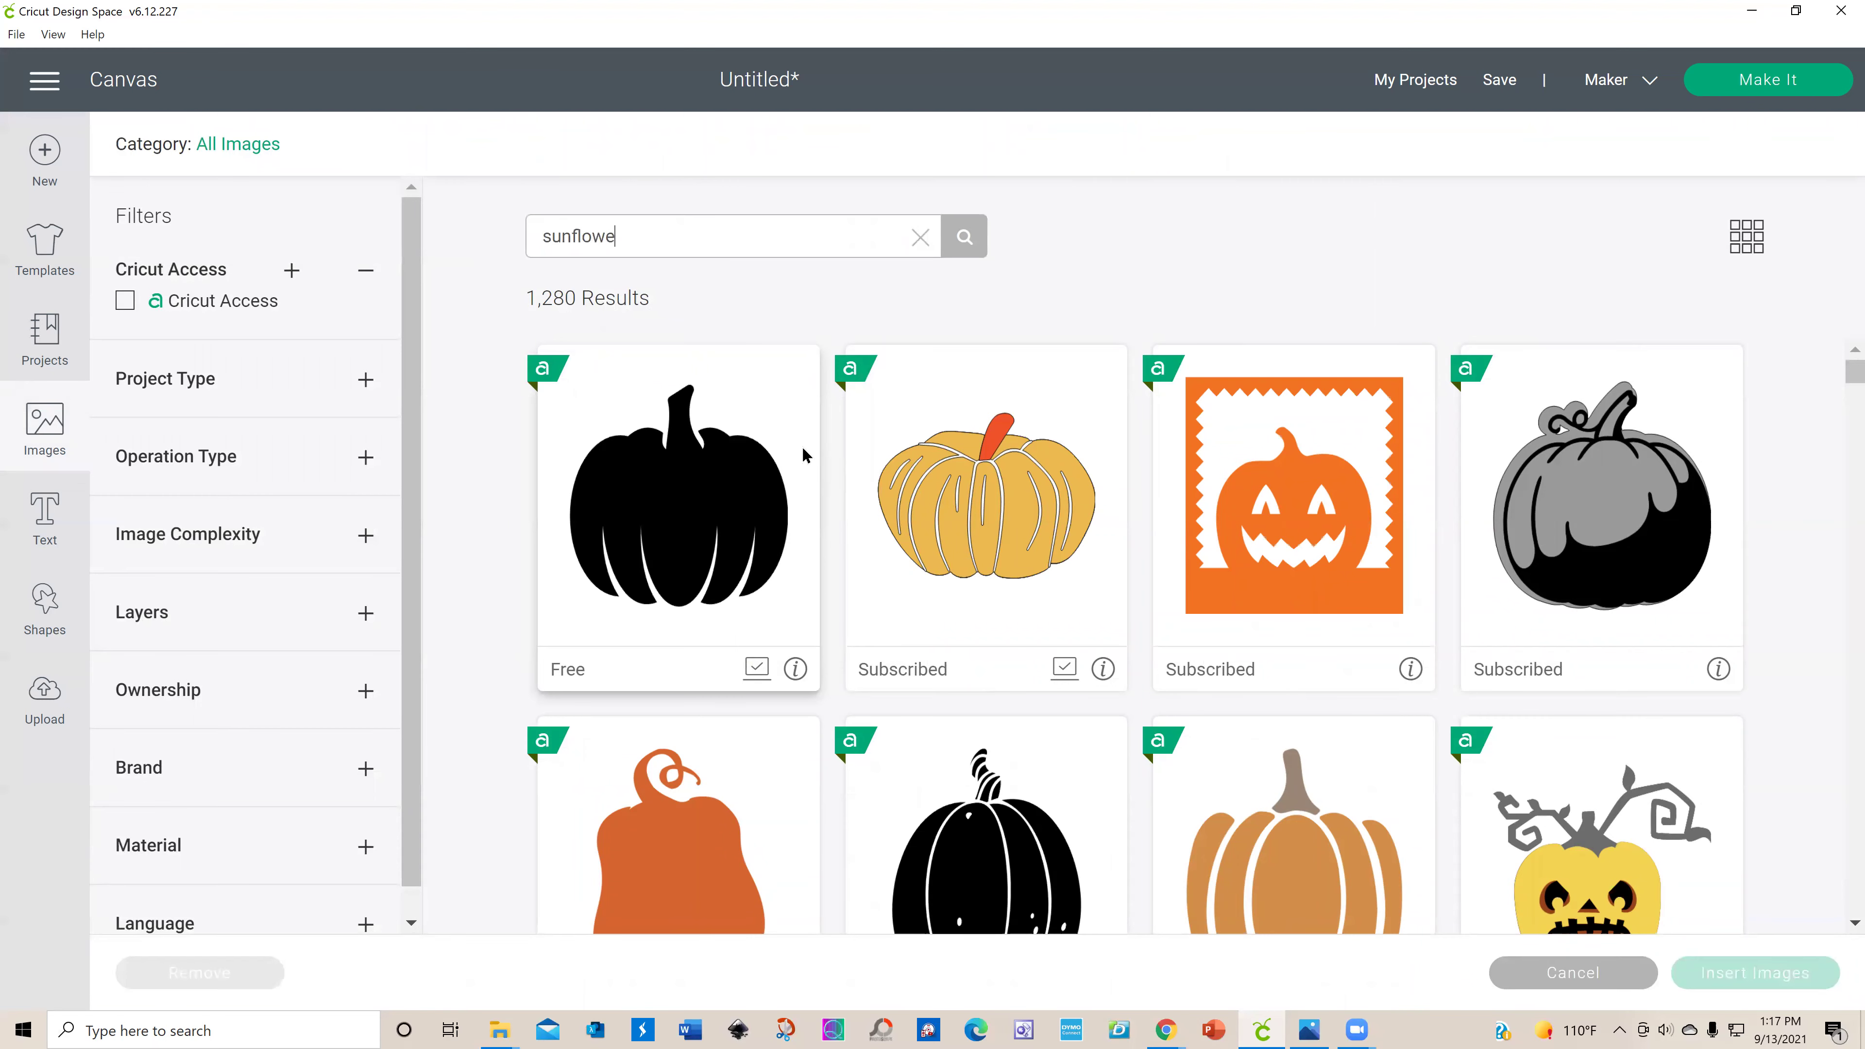
pyautogui.click(967, 238)
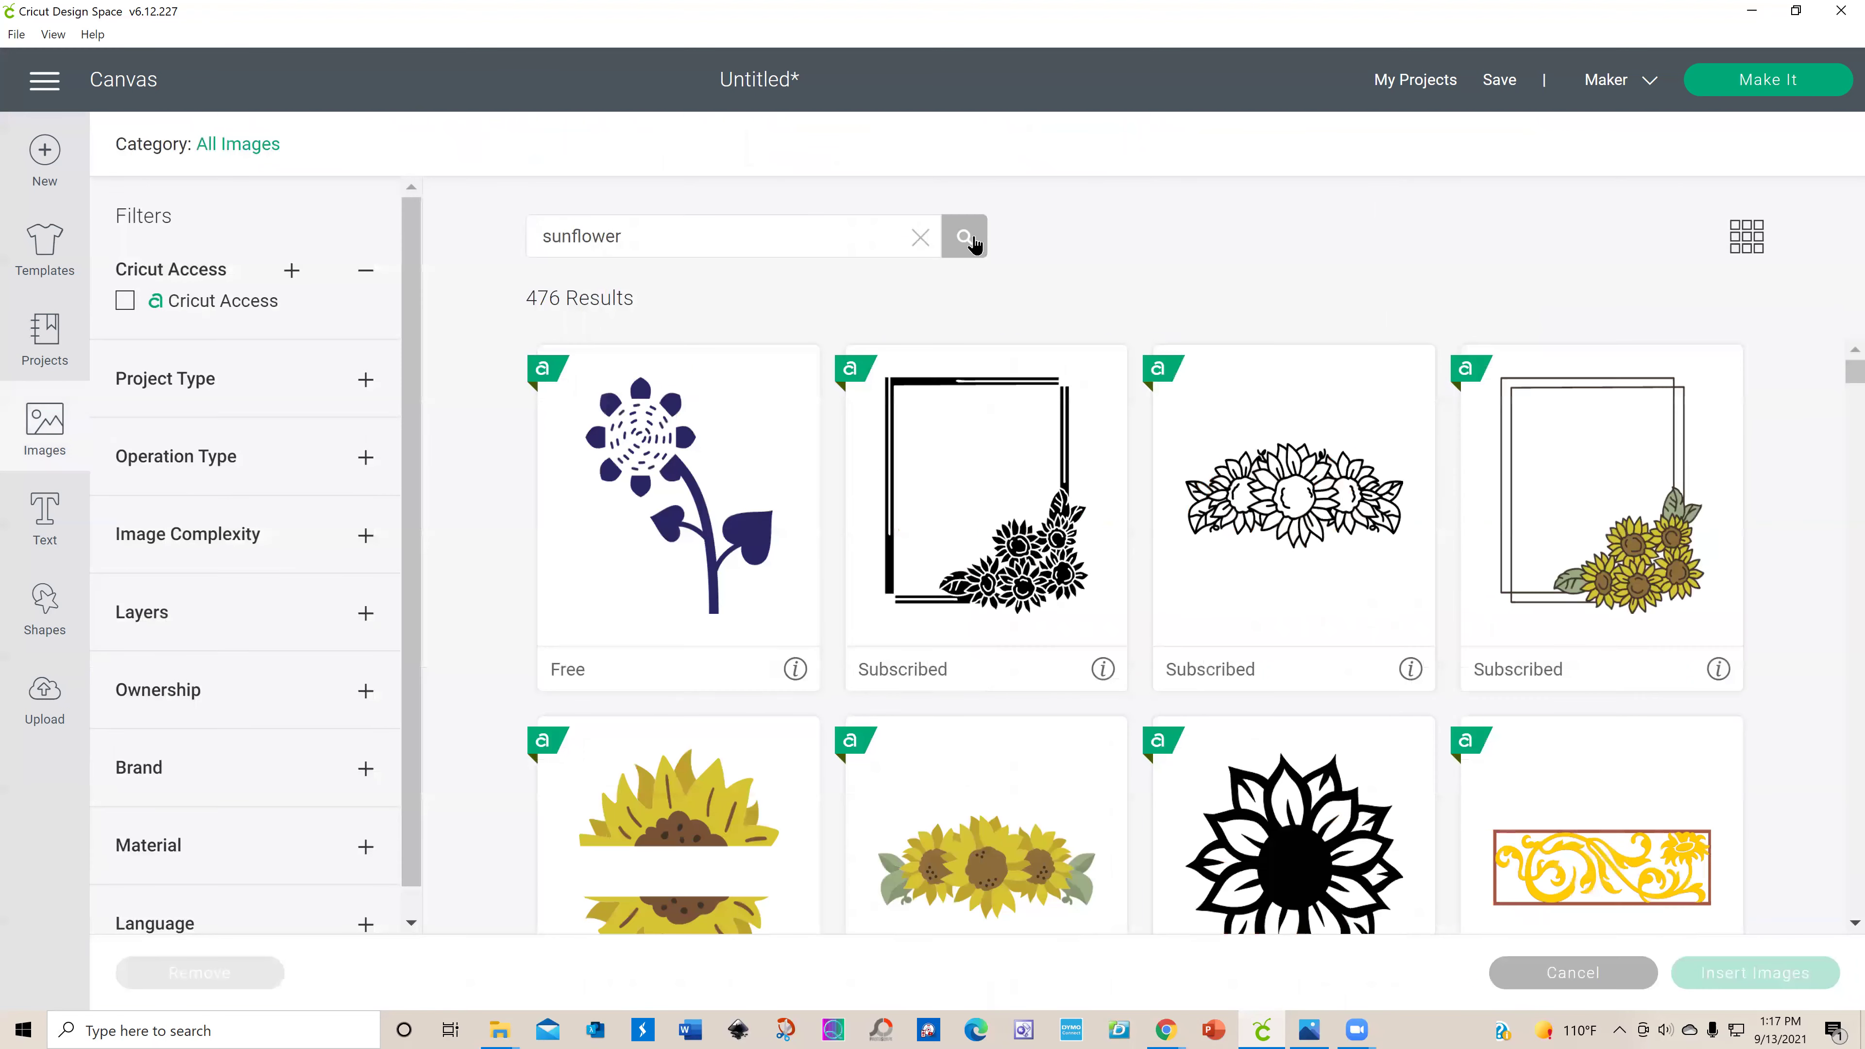
# Step: Scroll the results and insert the three-sunflower Sunflower Bunch image onto the canvas
pyautogui.scroll(-7, 1002, 748)
pyautogui.scroll(-8, 1010, 749)
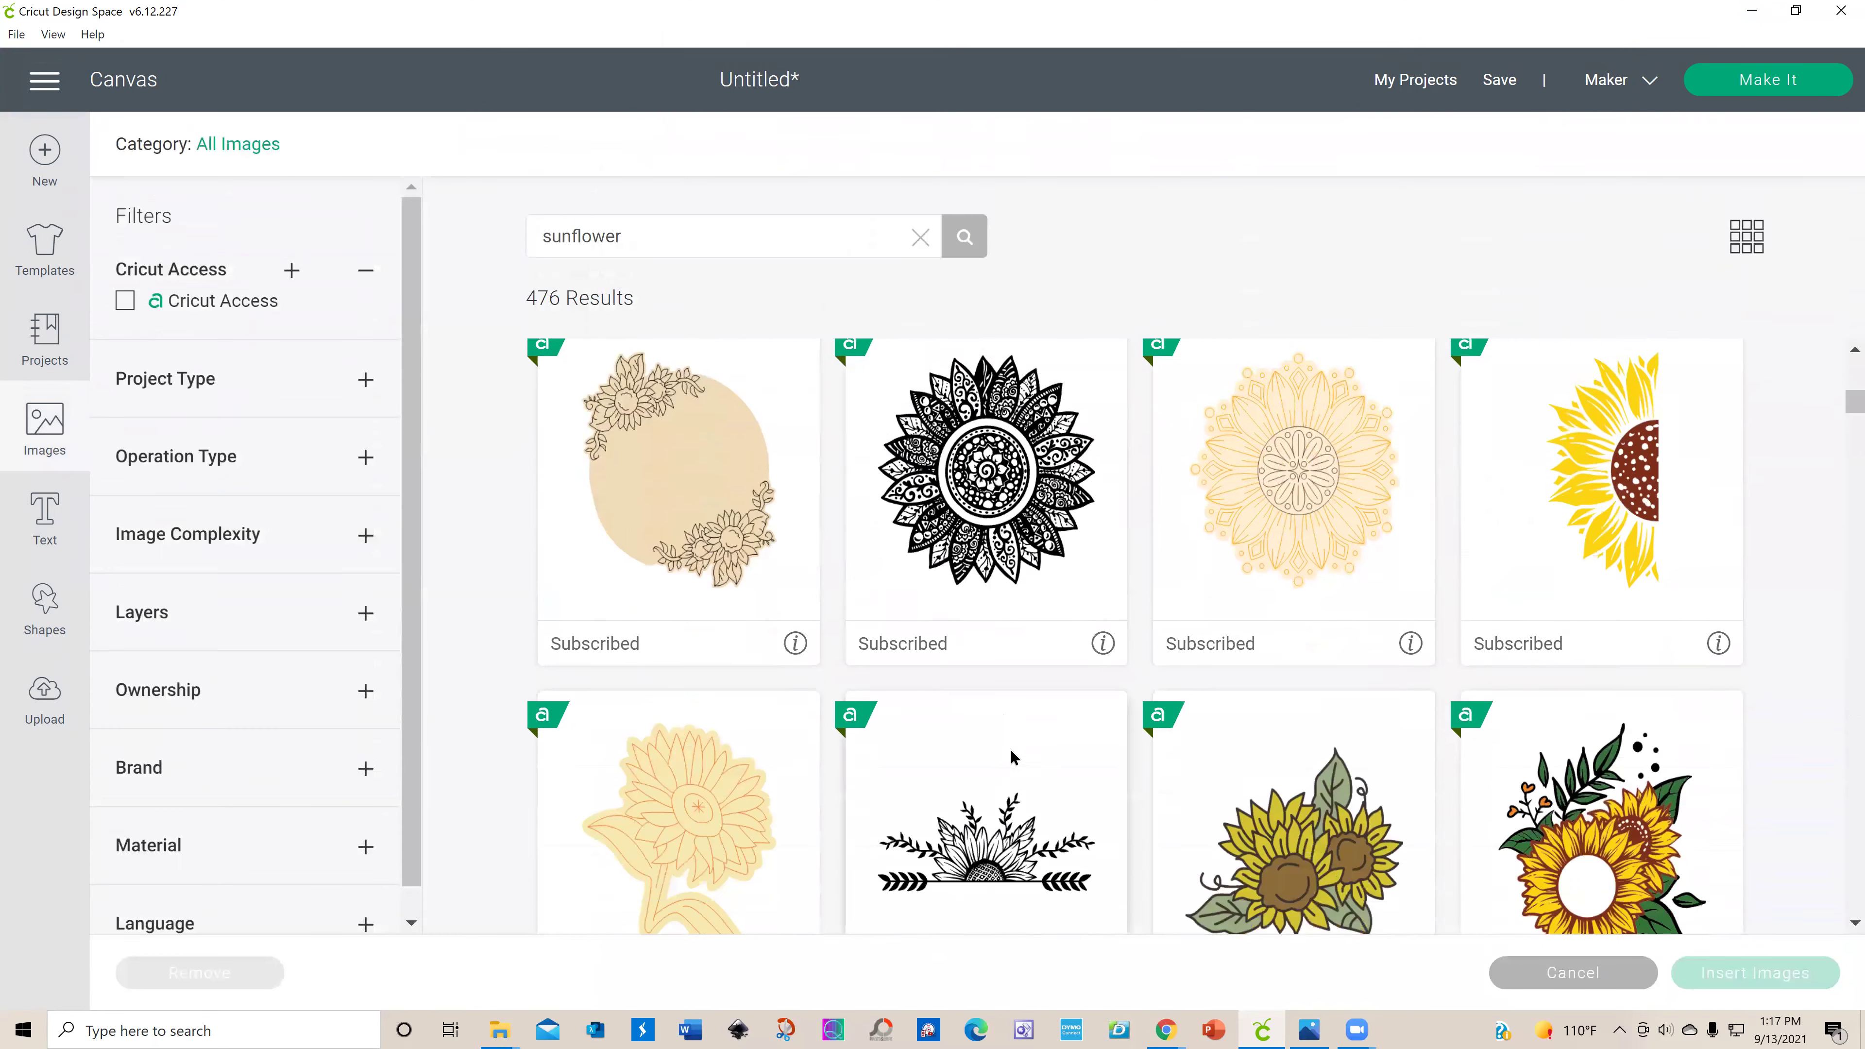
pyautogui.scroll(-4, 1072, 720)
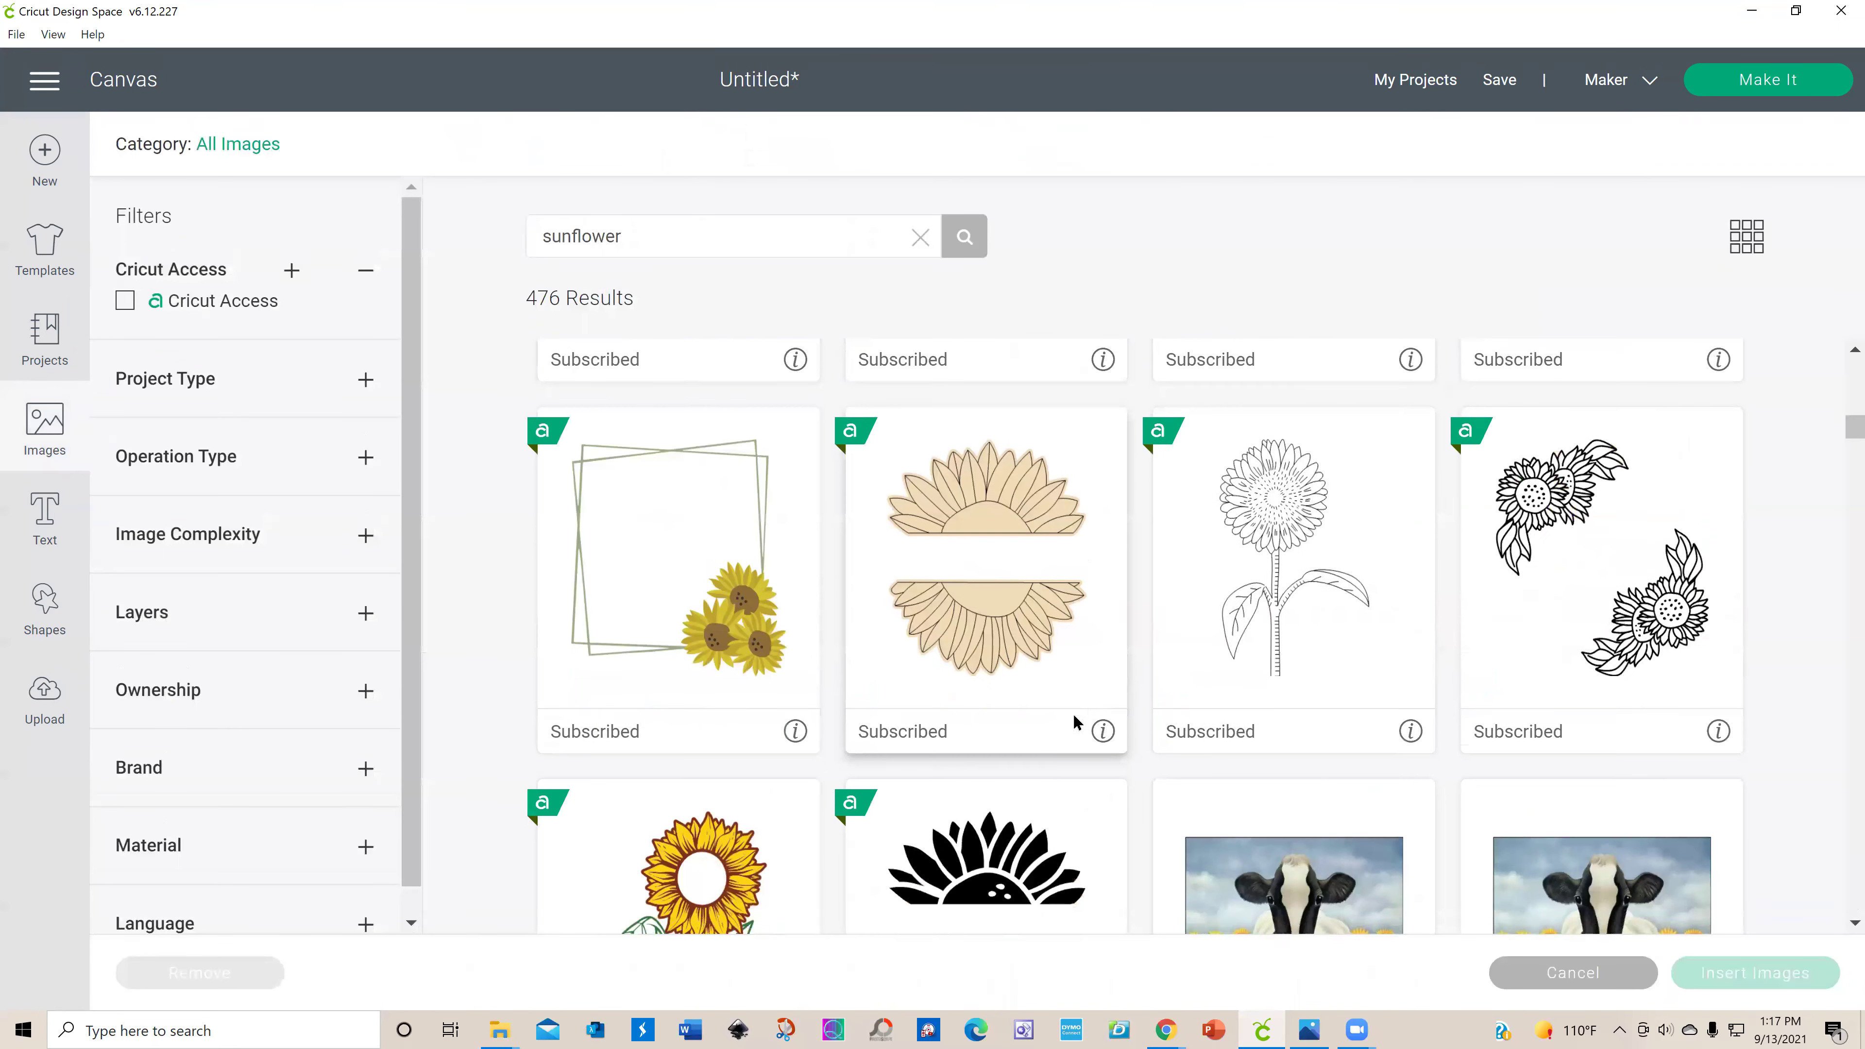
pyautogui.scroll(-10, 1065, 748)
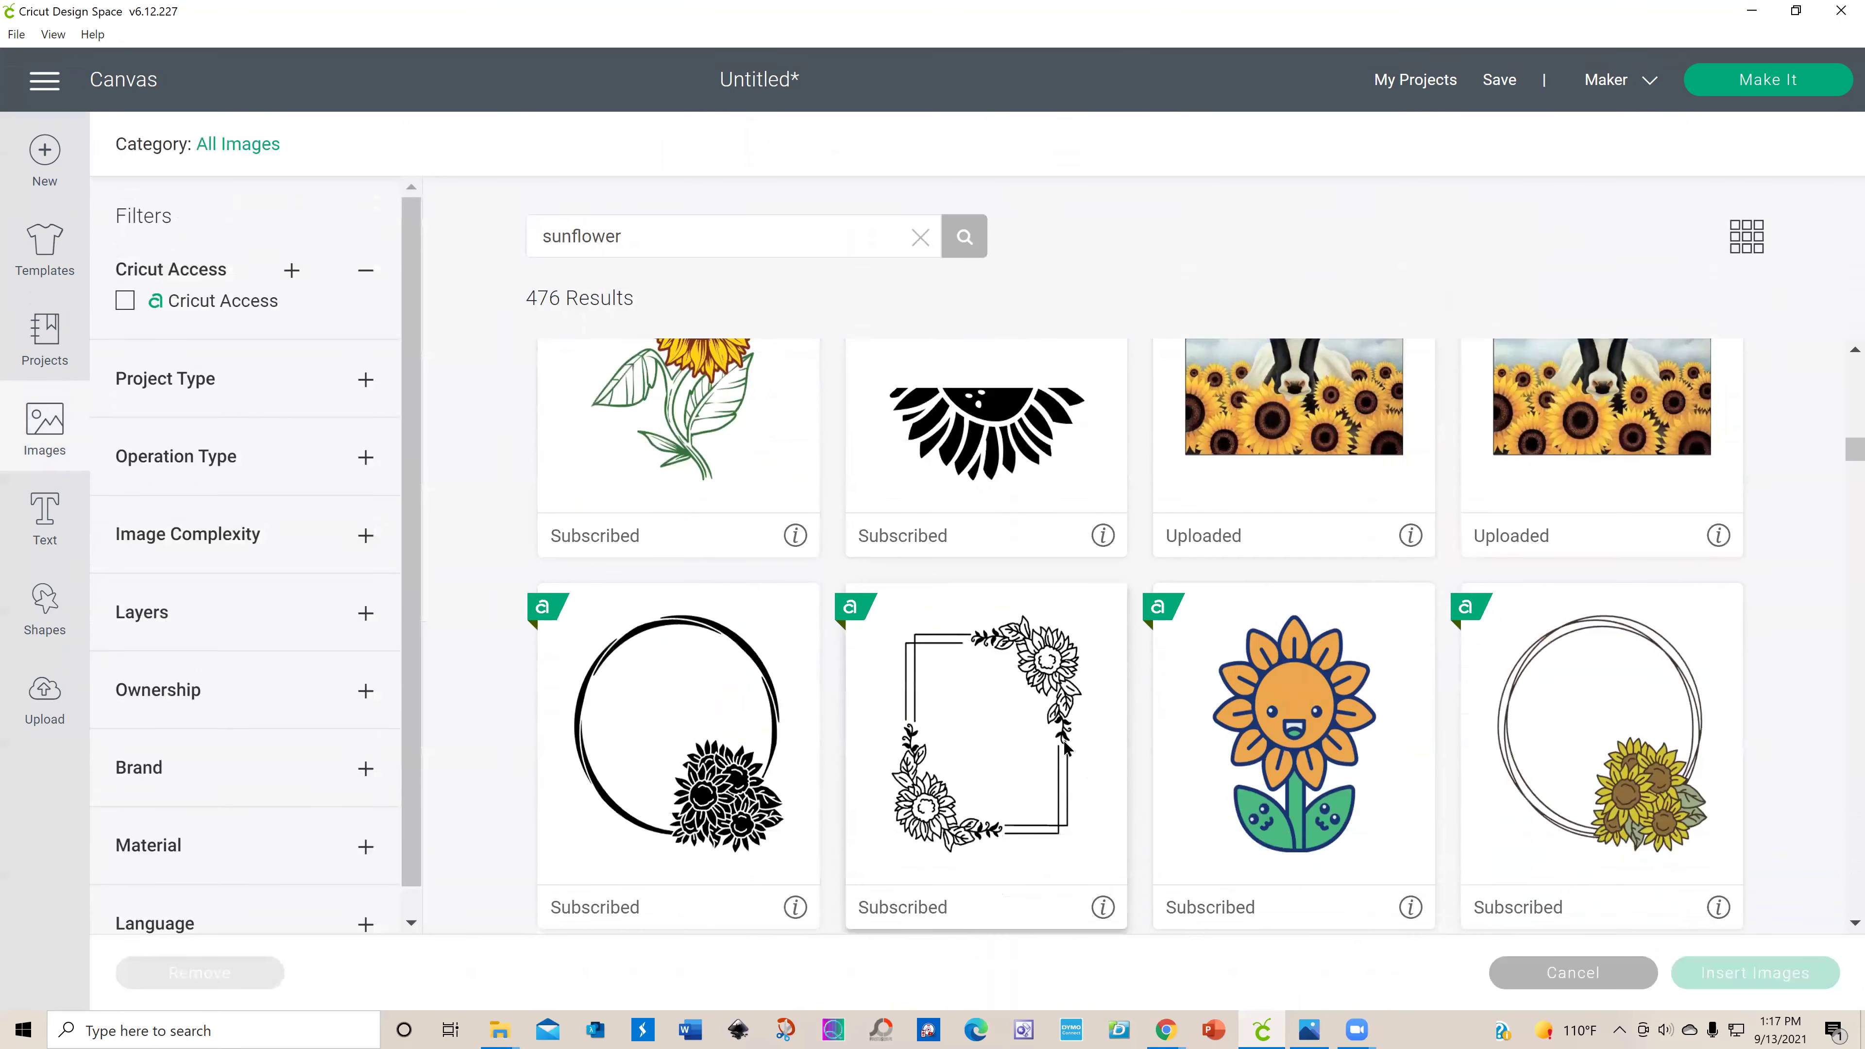
pyautogui.scroll(-14, 1069, 738)
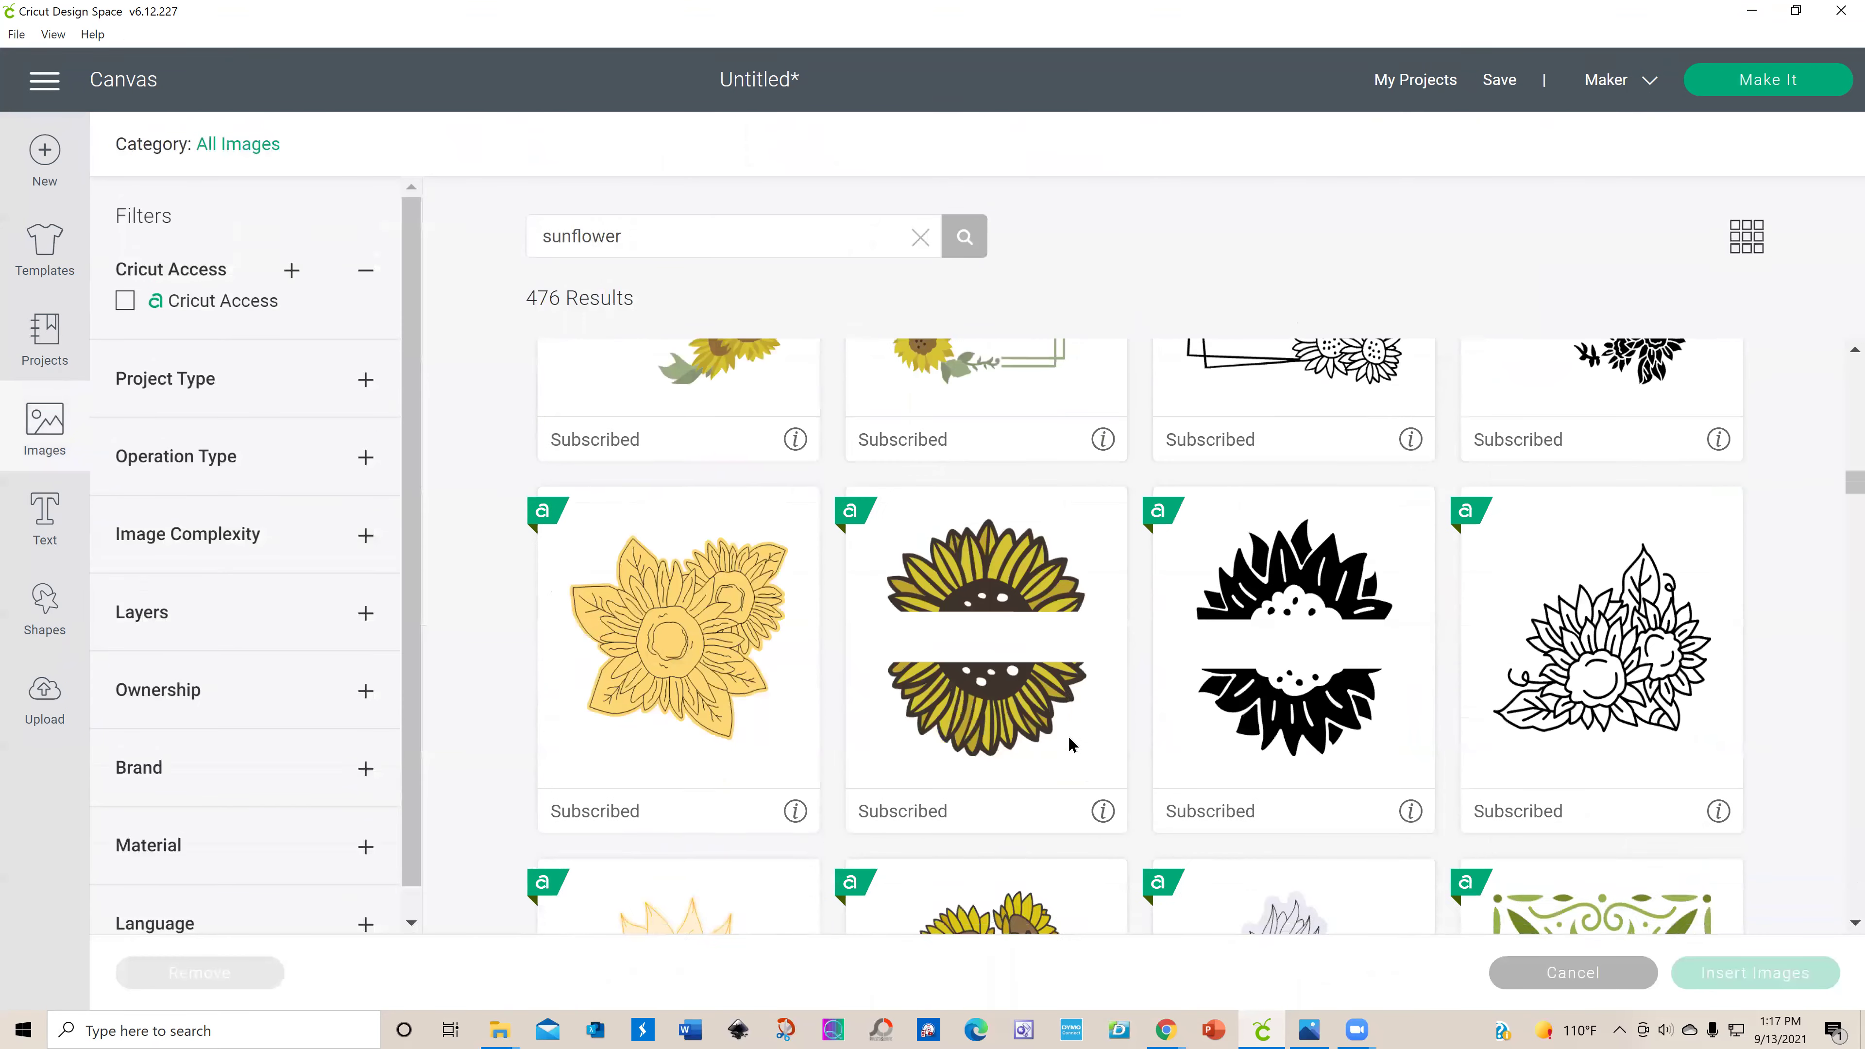
pyautogui.scroll(-12, 1072, 731)
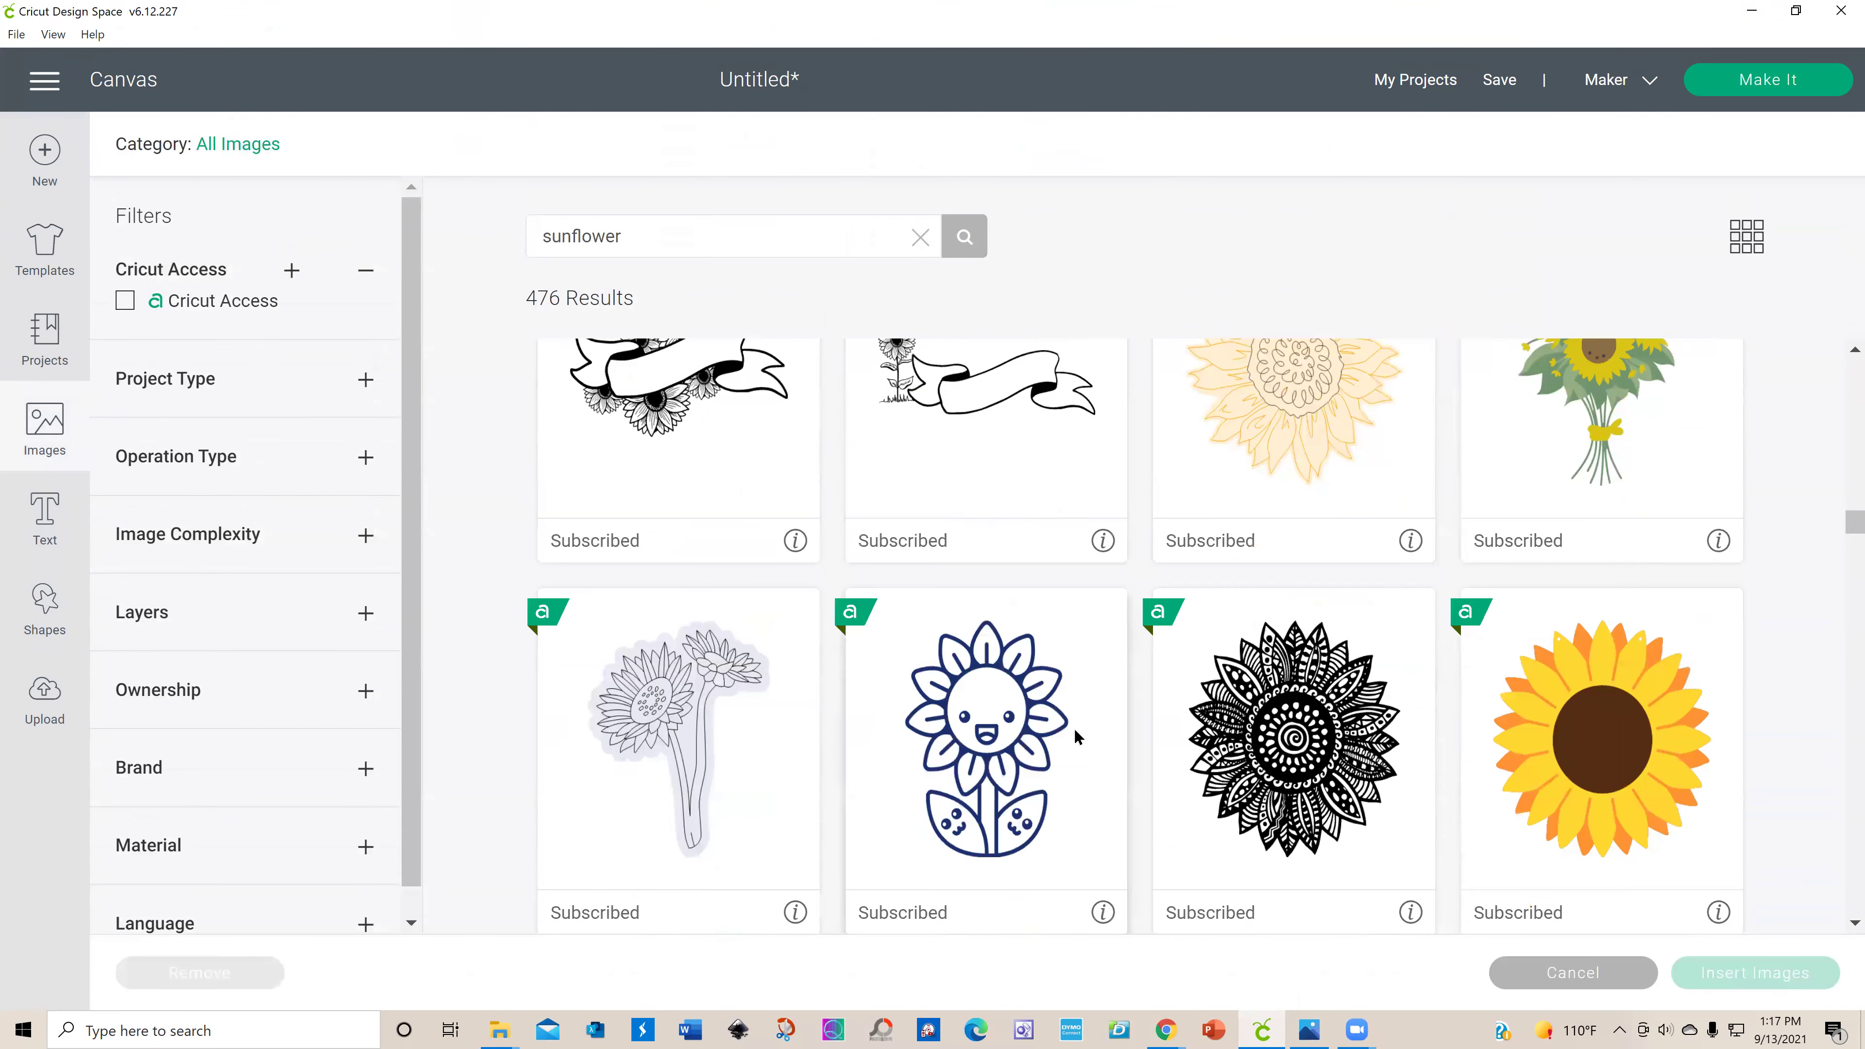
pyautogui.scroll(-10, 1075, 729)
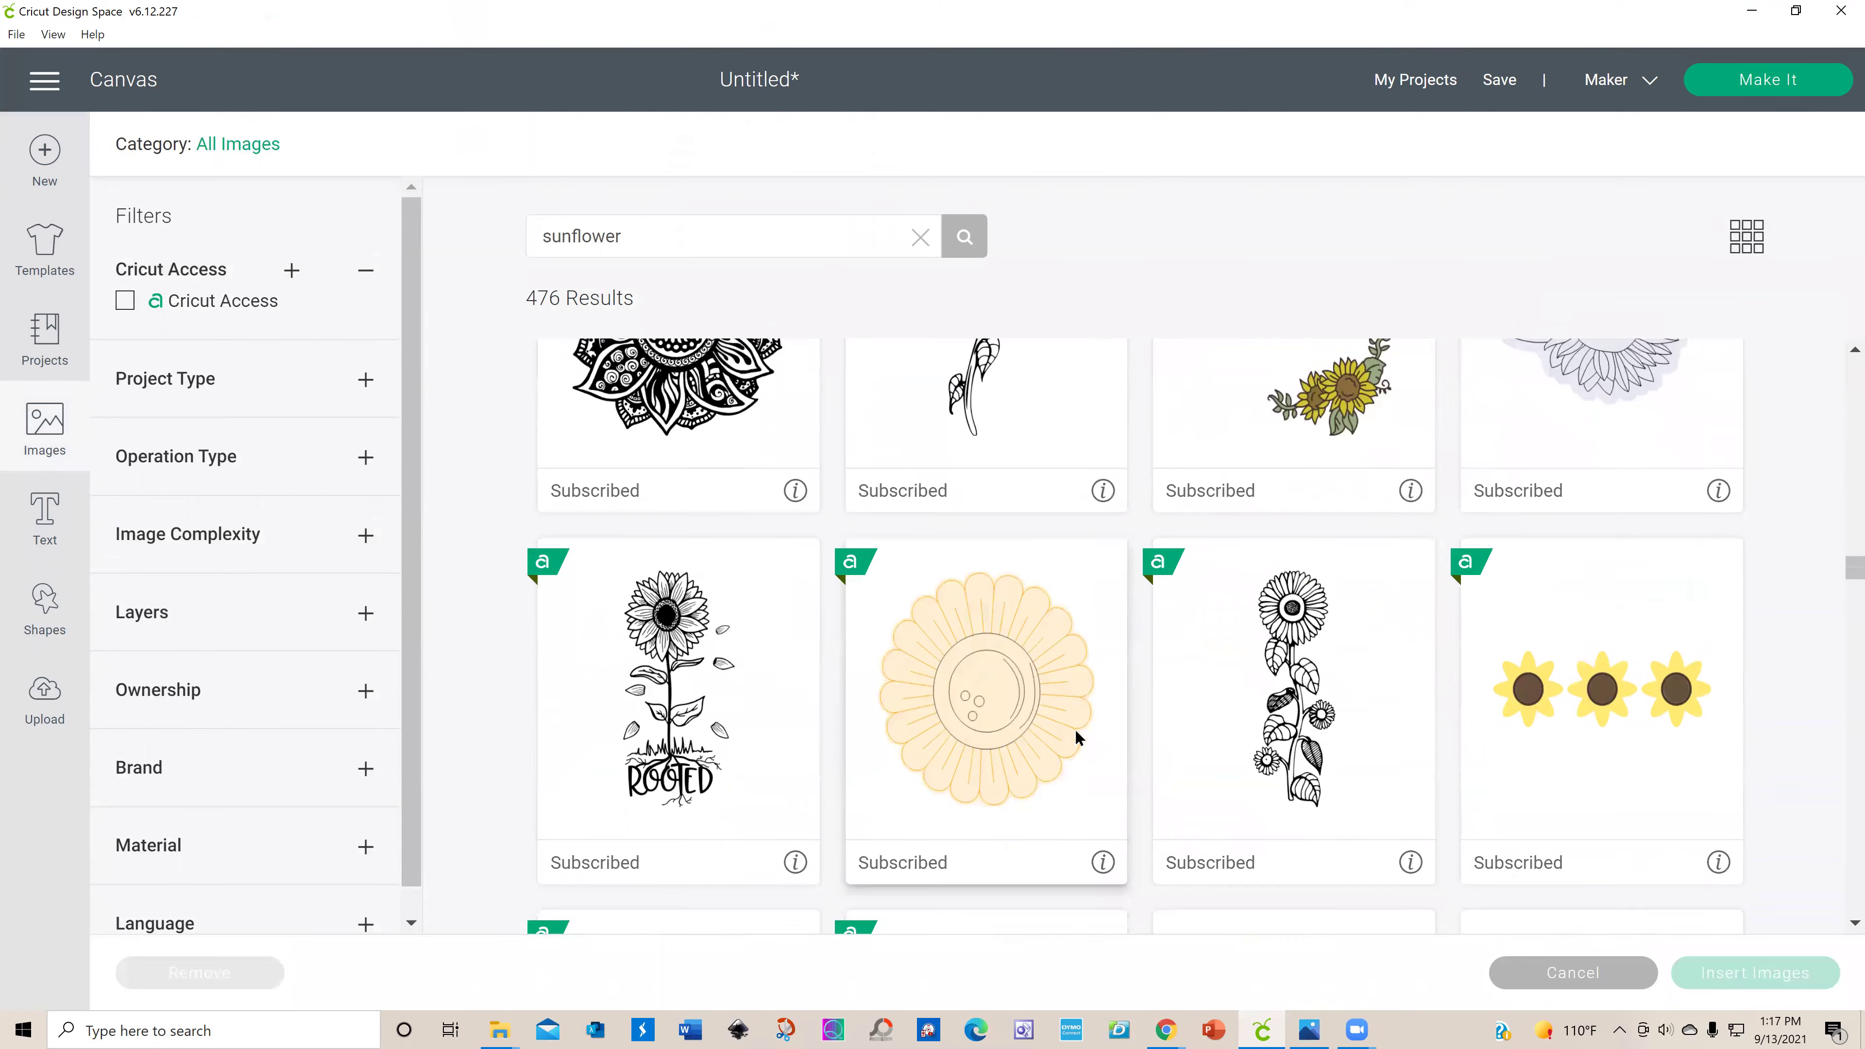
pyautogui.scroll(-4, 1077, 731)
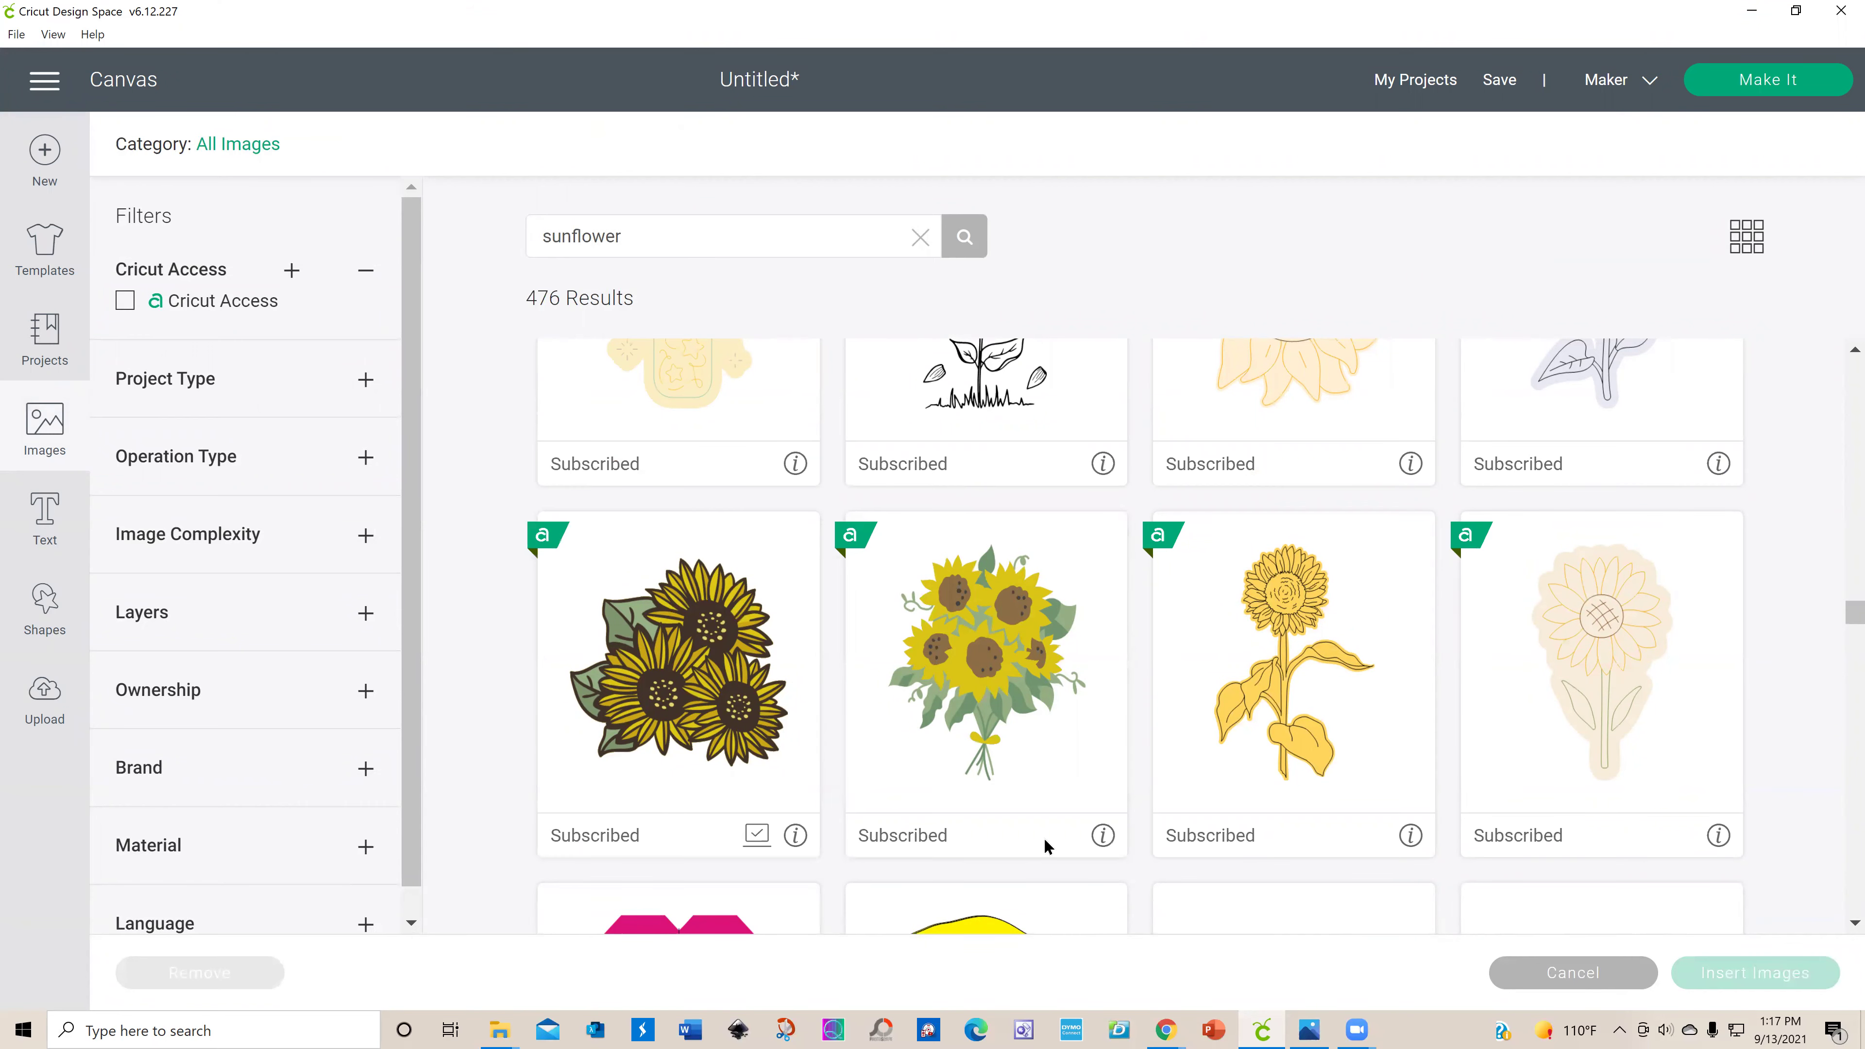
pyautogui.click(590, 674)
pyautogui.click(1834, 970)
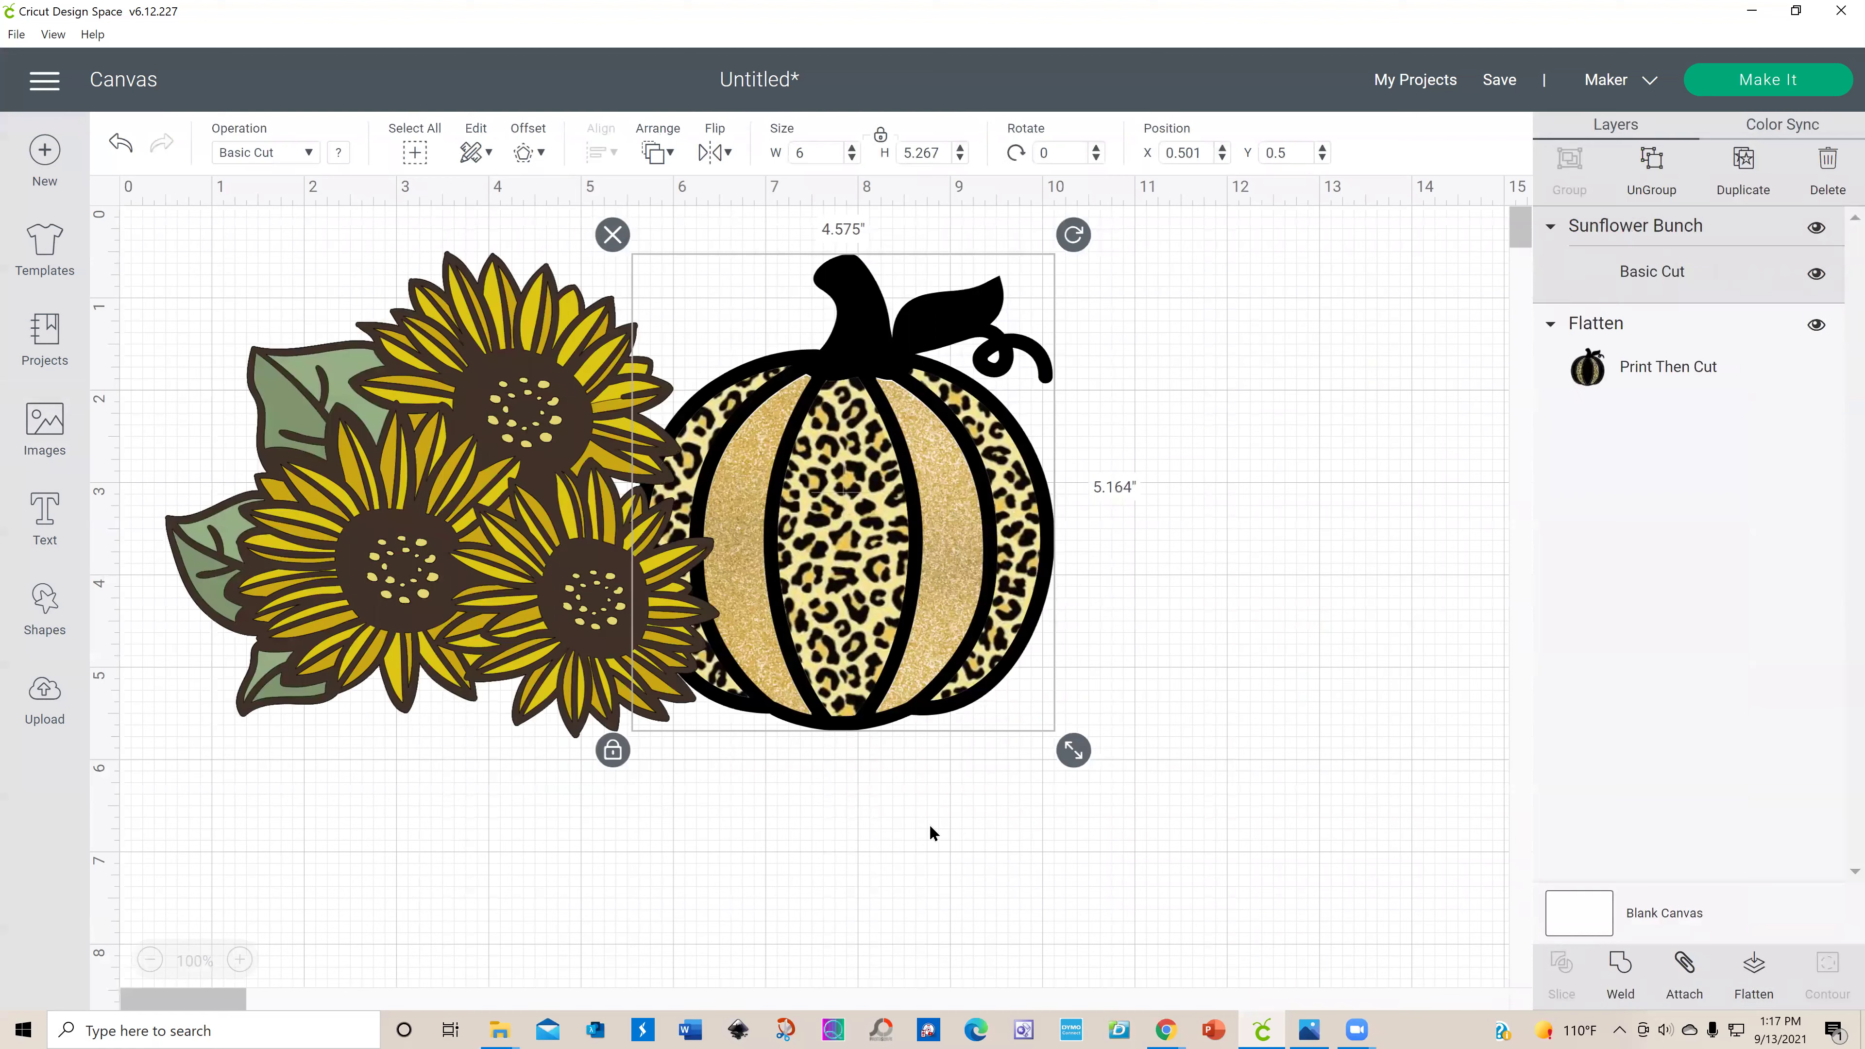
# Step: Size the sunflower bunch to 3.173 by 2.786 inches, nearly upright, against the pumpkin's lower left
pyautogui.moveTo(565, 605); pyautogui.dragTo(447, 501)
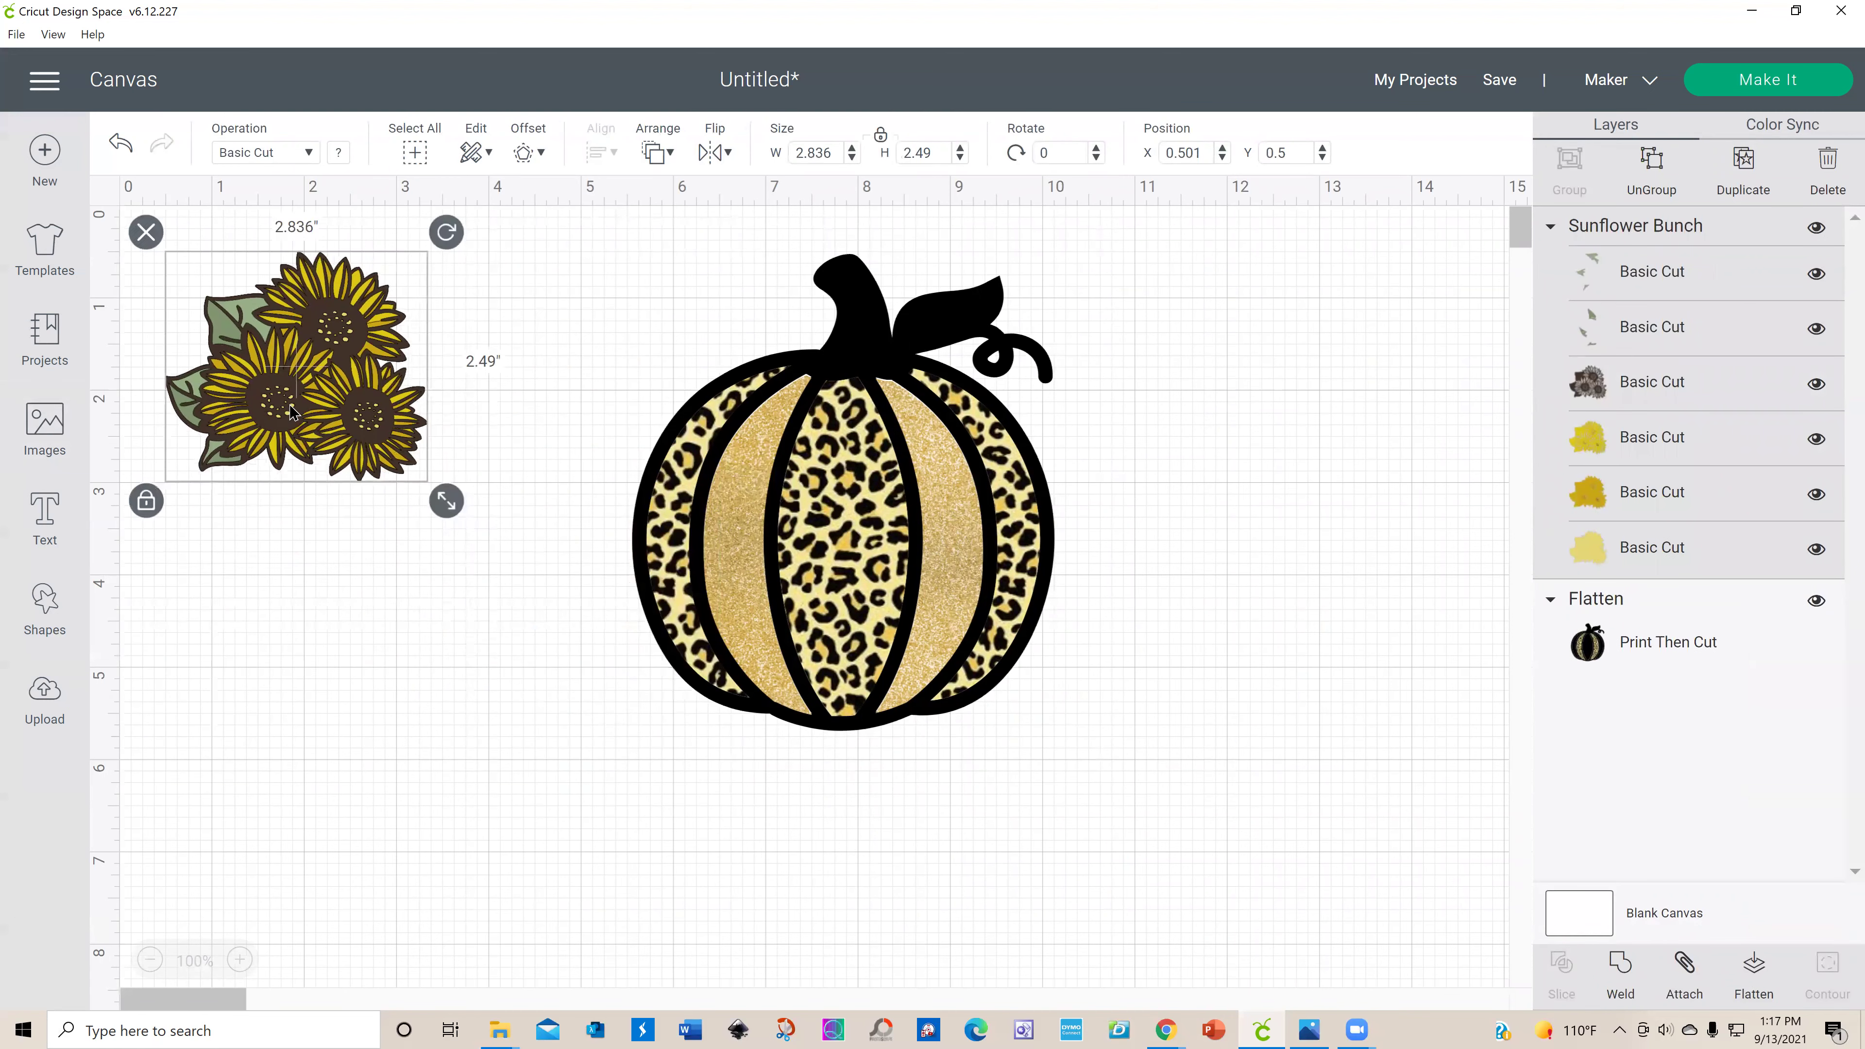
pyautogui.moveTo(389, 264); pyautogui.dragTo(821, 538)
pyautogui.moveTo(687, 664); pyautogui.dragTo(727, 648)
pyautogui.moveTo(847, 783); pyautogui.dragTo(867, 814)
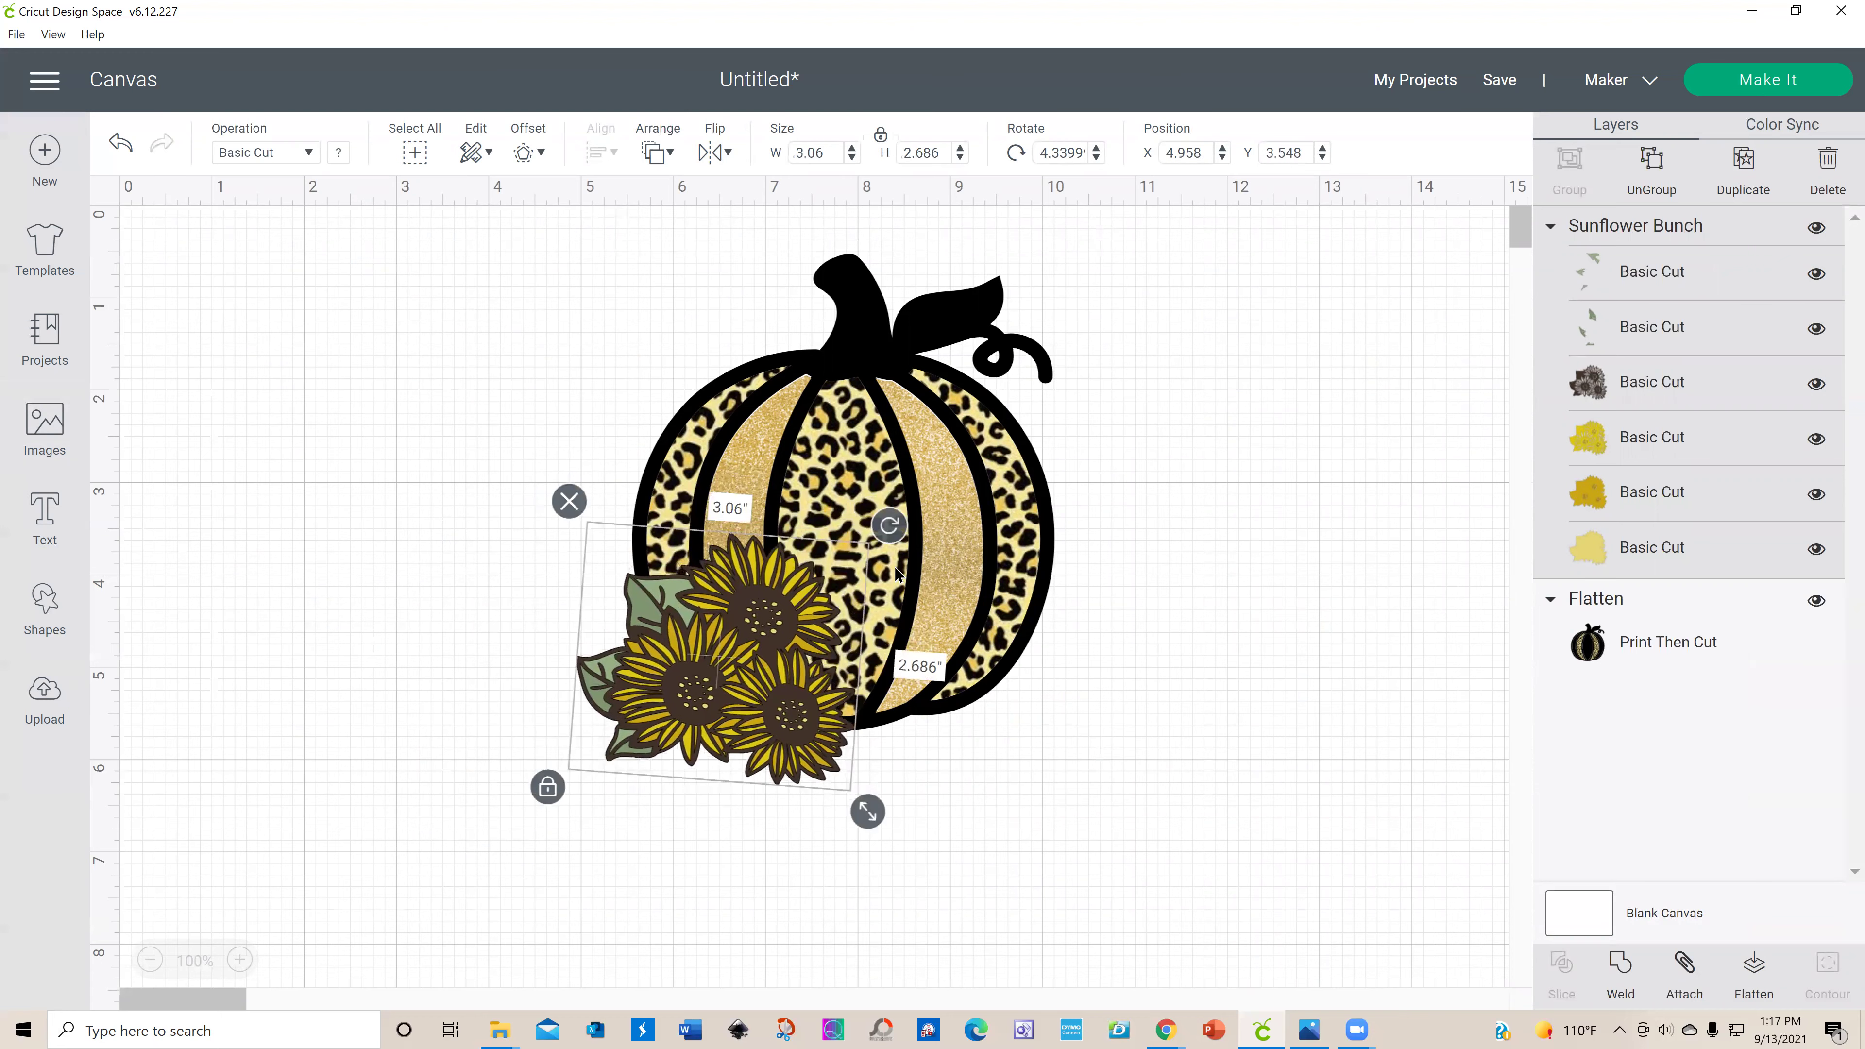
pyautogui.moveTo(890, 525)
pyautogui.mouseDown()
pyautogui.moveTo(875, 488)
pyautogui.moveTo(872, 506)
pyautogui.mouseUp()
pyautogui.moveTo(688, 704); pyautogui.dragTo(700, 676)
pyautogui.moveTo(897, 775); pyautogui.dragTo(909, 787)
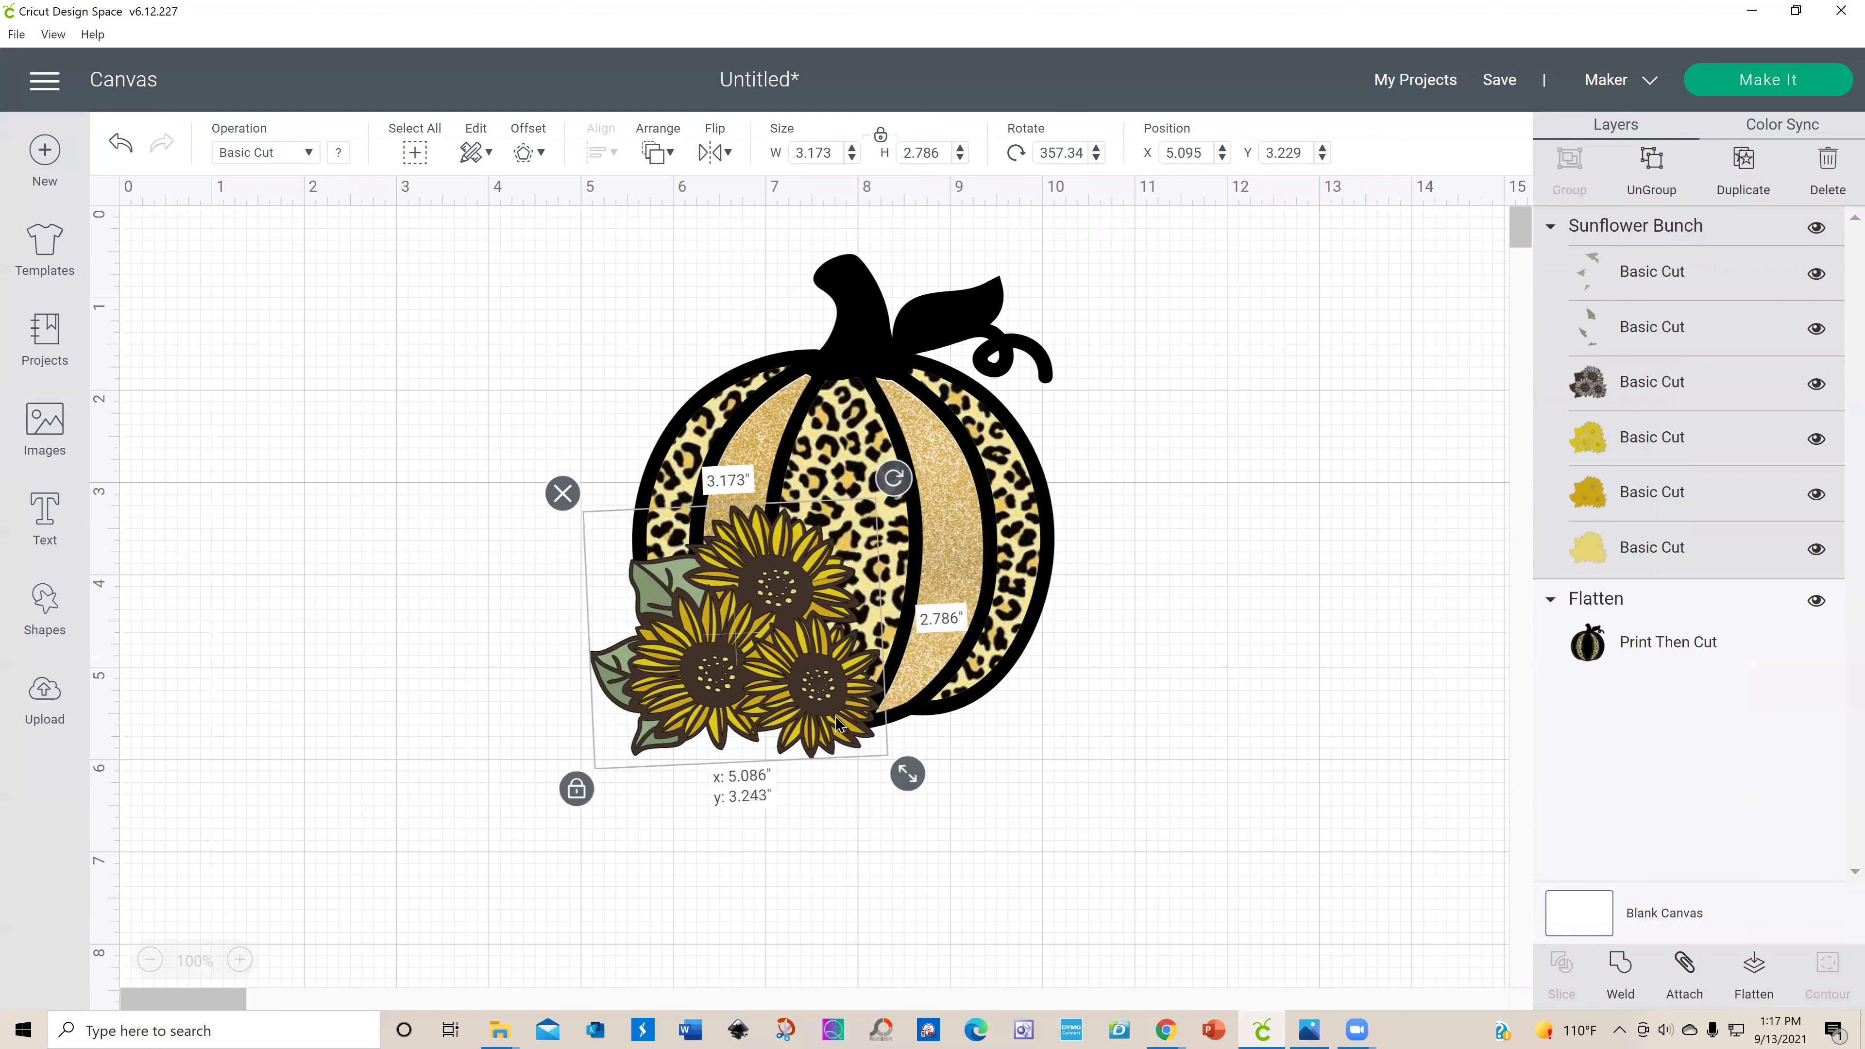
pyautogui.moveTo(895, 479); pyautogui.dragTo(900, 490)
pyautogui.click(1217, 763)
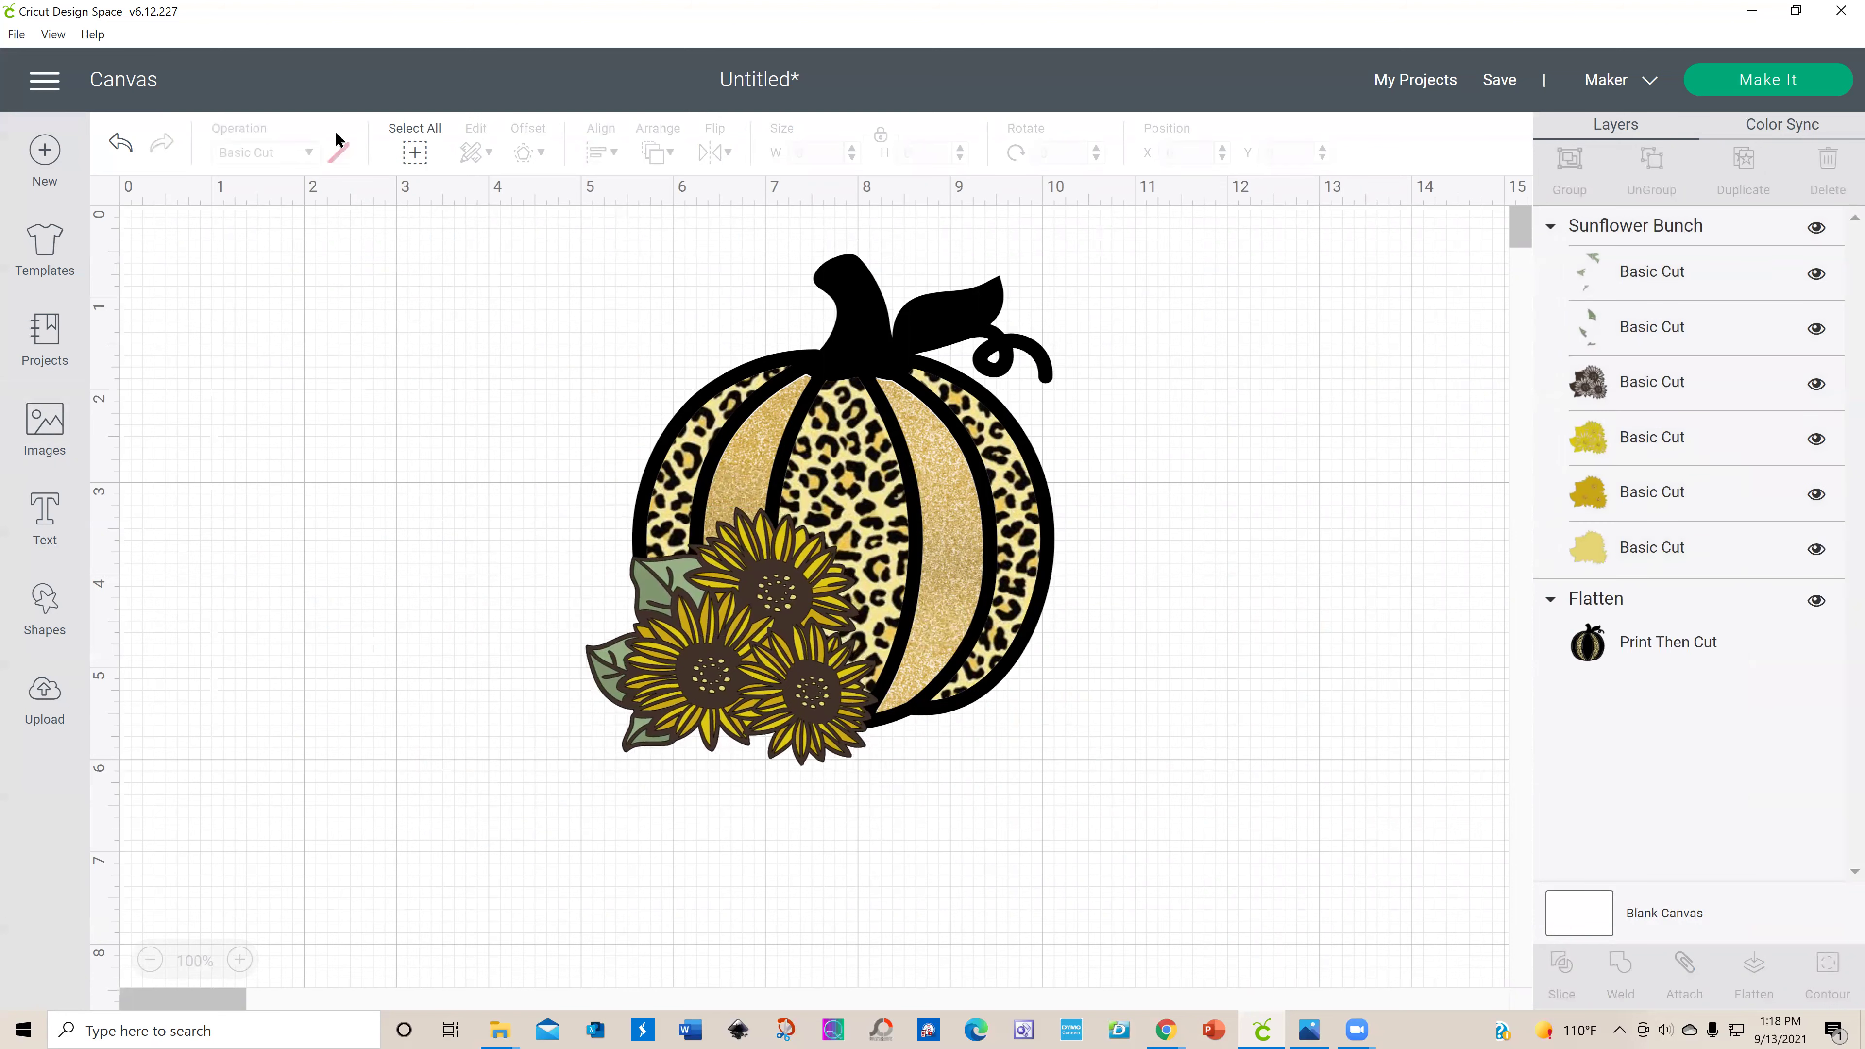
# Step: Select the whole design and shift it to the left
pyautogui.click(419, 139)
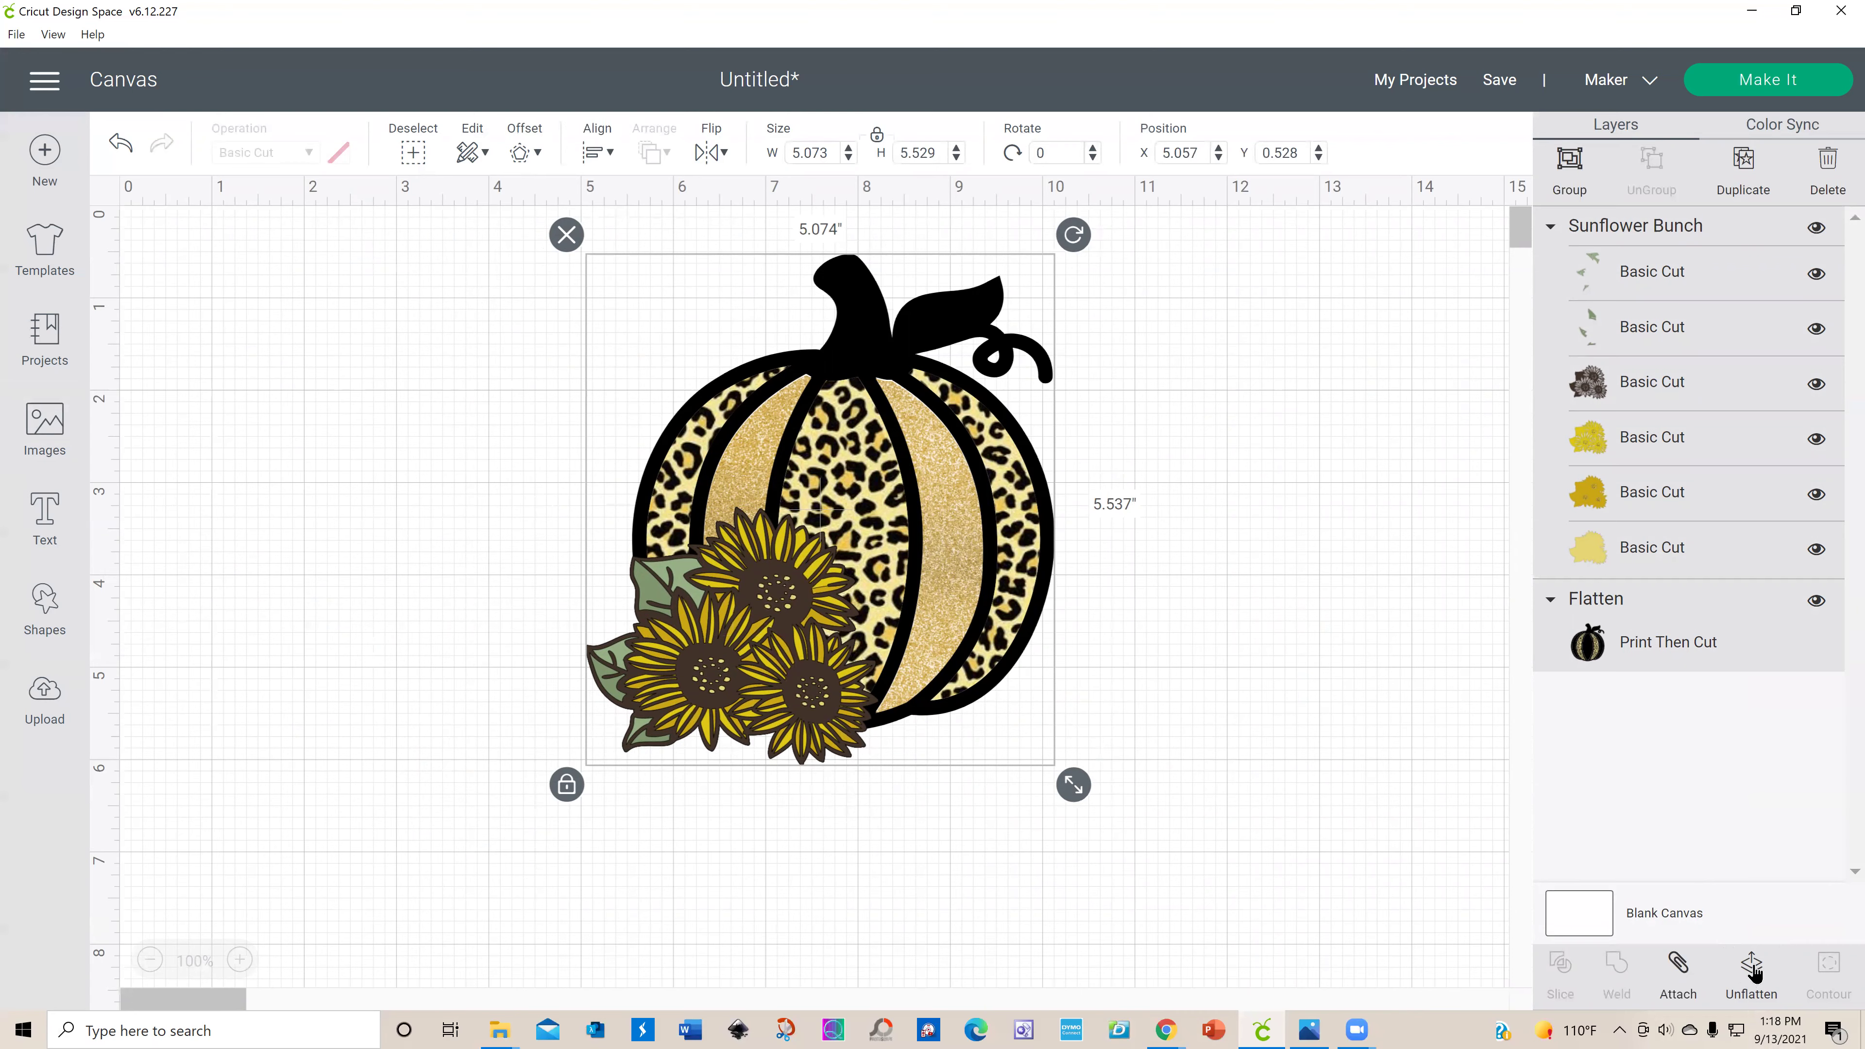
pyautogui.moveTo(946, 644); pyautogui.dragTo(673, 650)
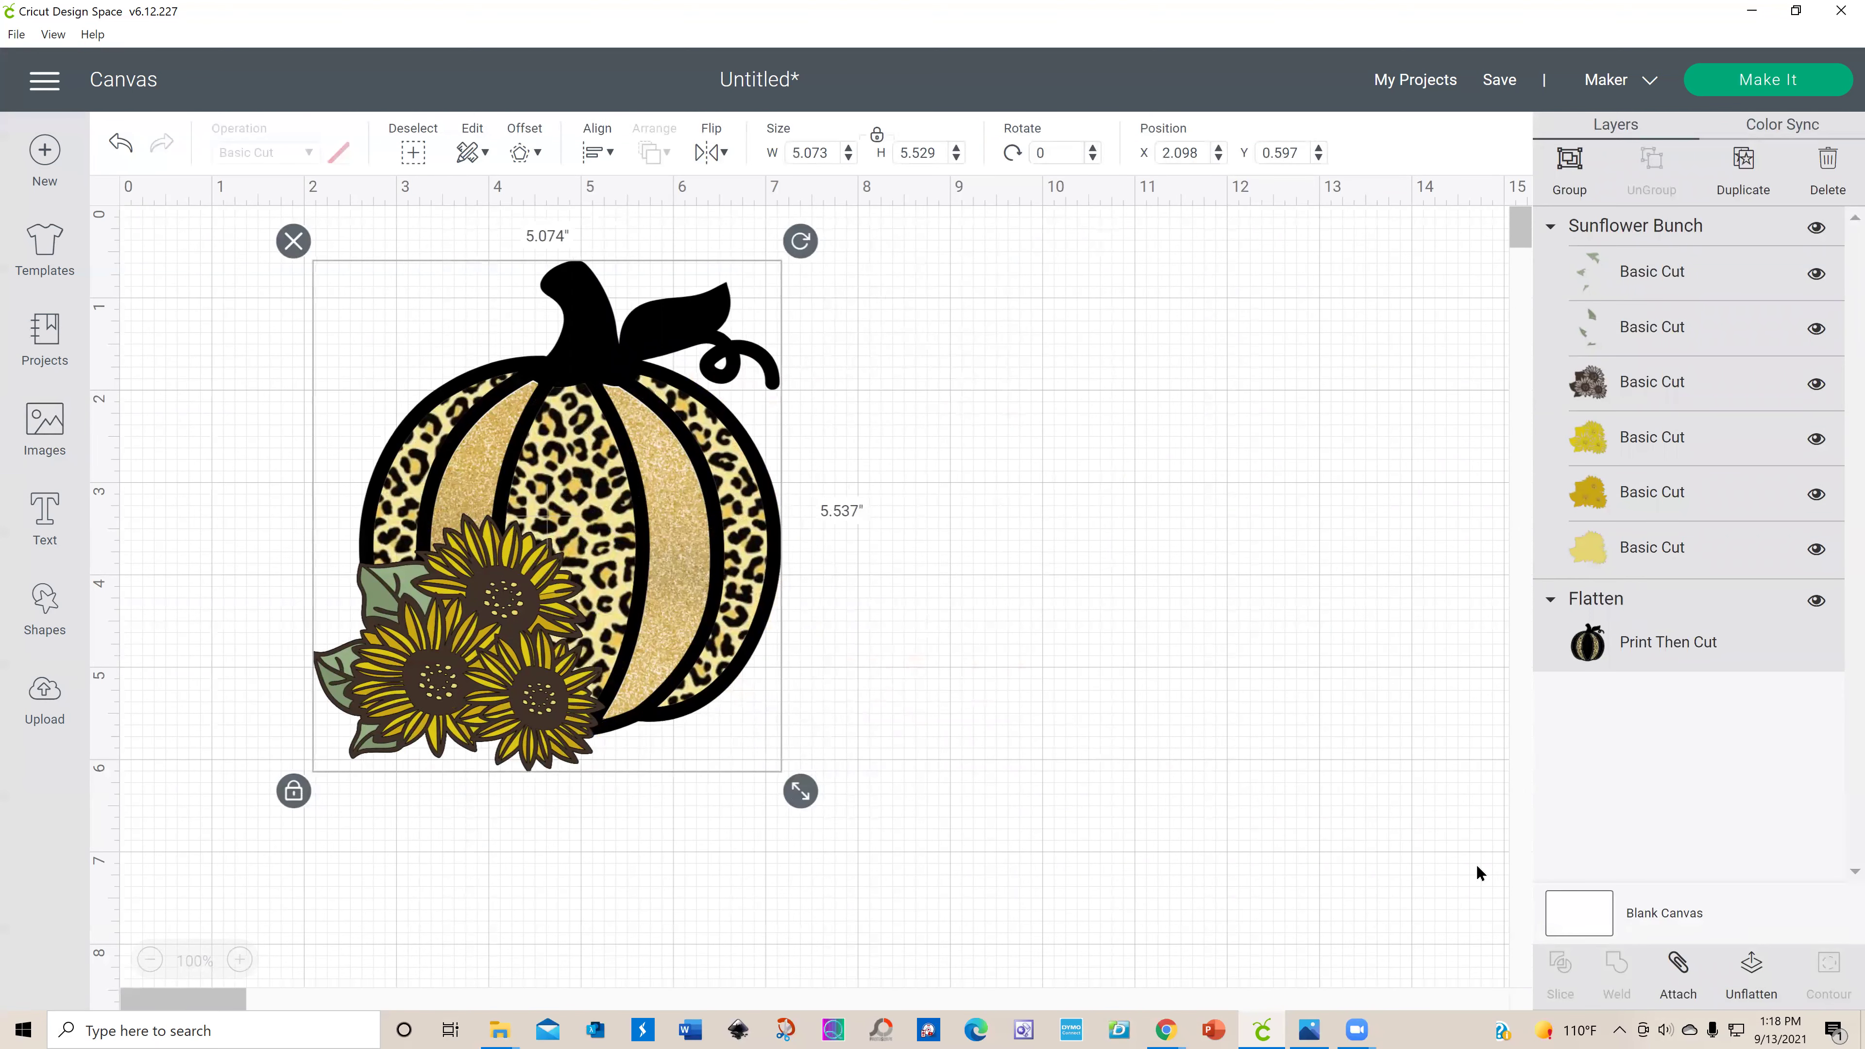
pyautogui.click(1273, 860)
# Step: Unflatten the pumpkin, then flatten pumpkin and sunflowers together into one print-then-cut image
pyautogui.moveTo(275, 305); pyautogui.dragTo(1011, 868)
pyautogui.click(1754, 970)
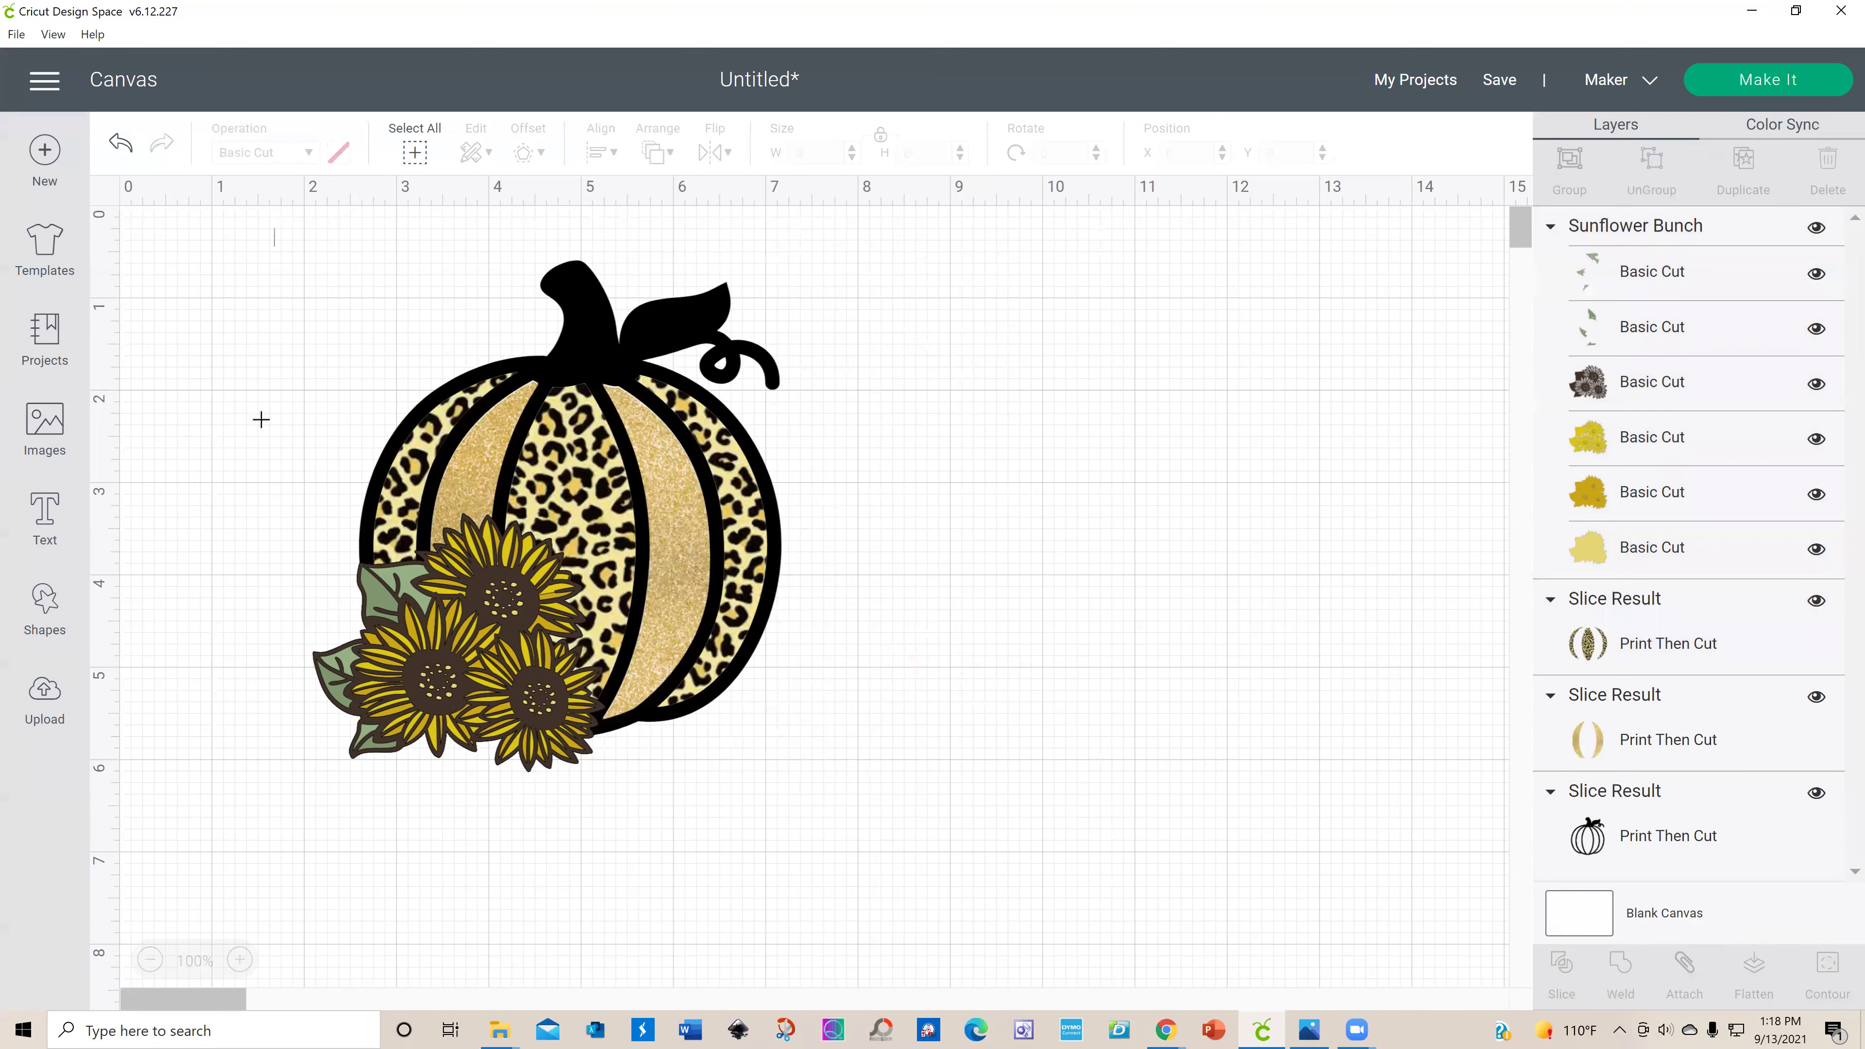
pyautogui.moveTo(274, 225); pyautogui.dragTo(945, 878)
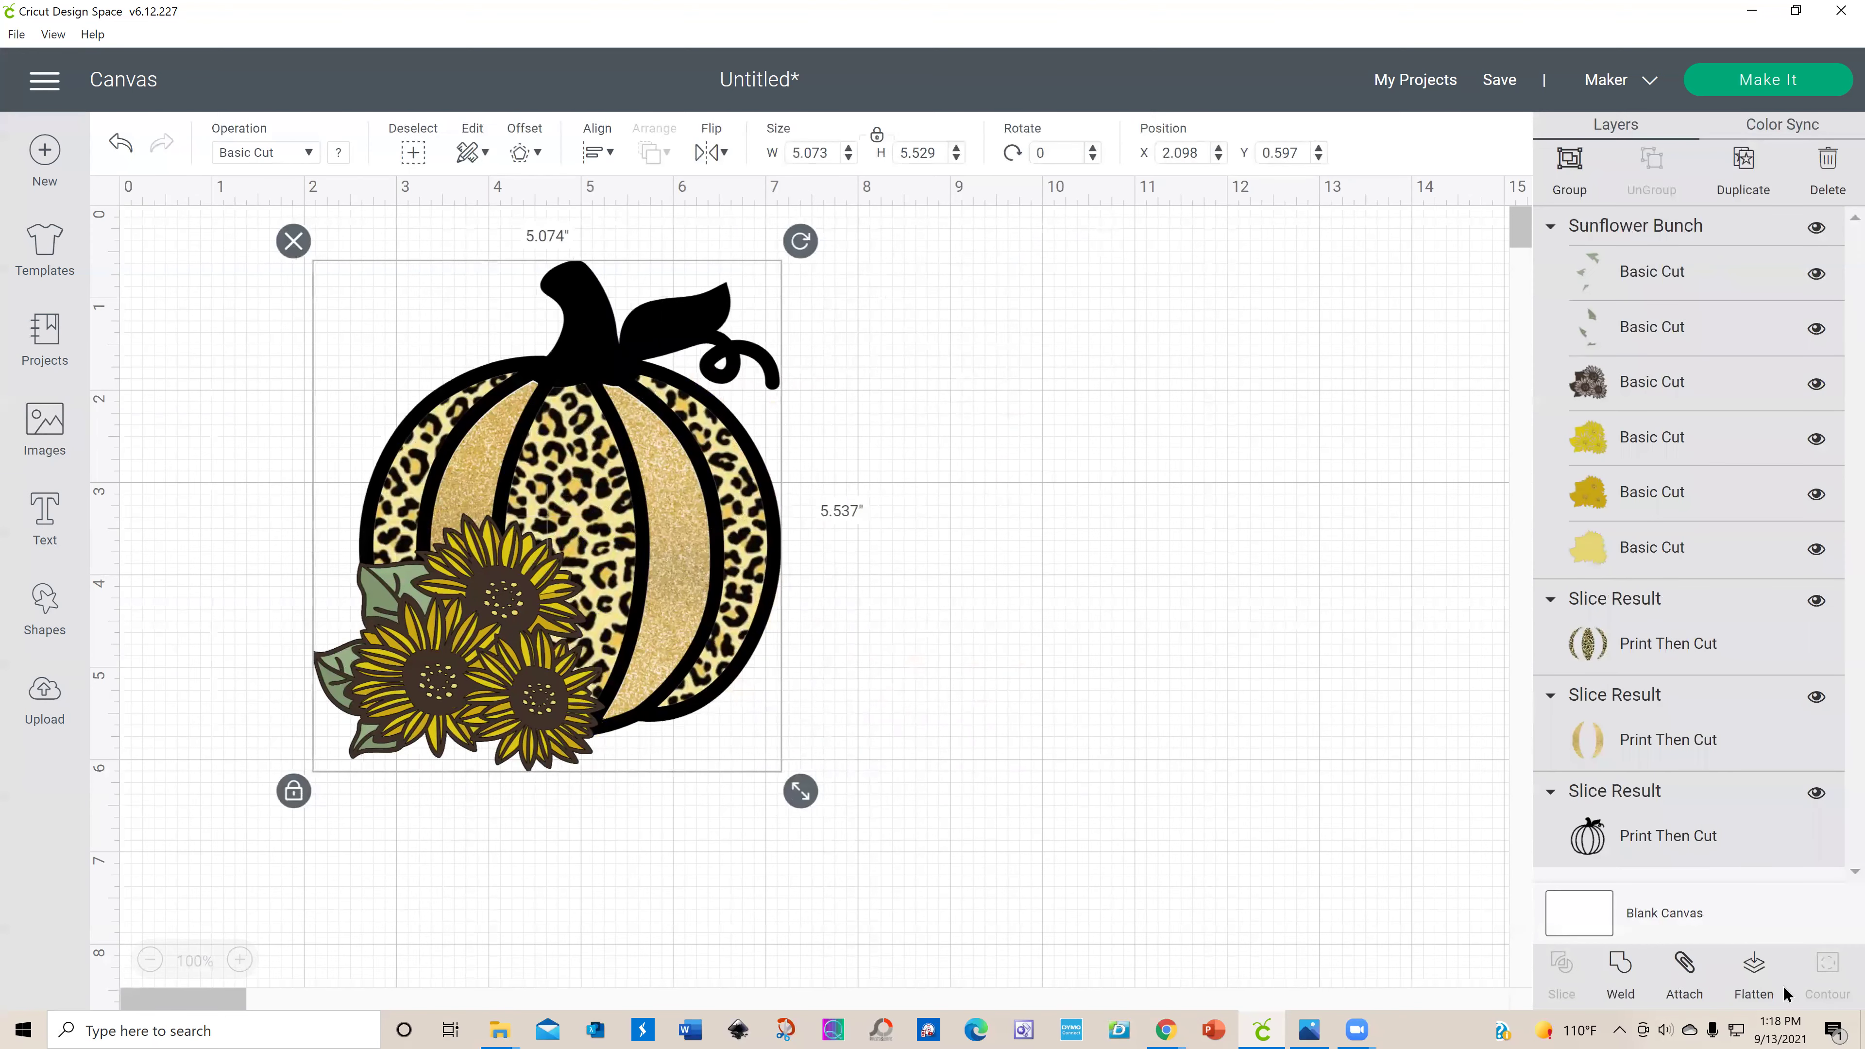
pyautogui.click(1755, 972)
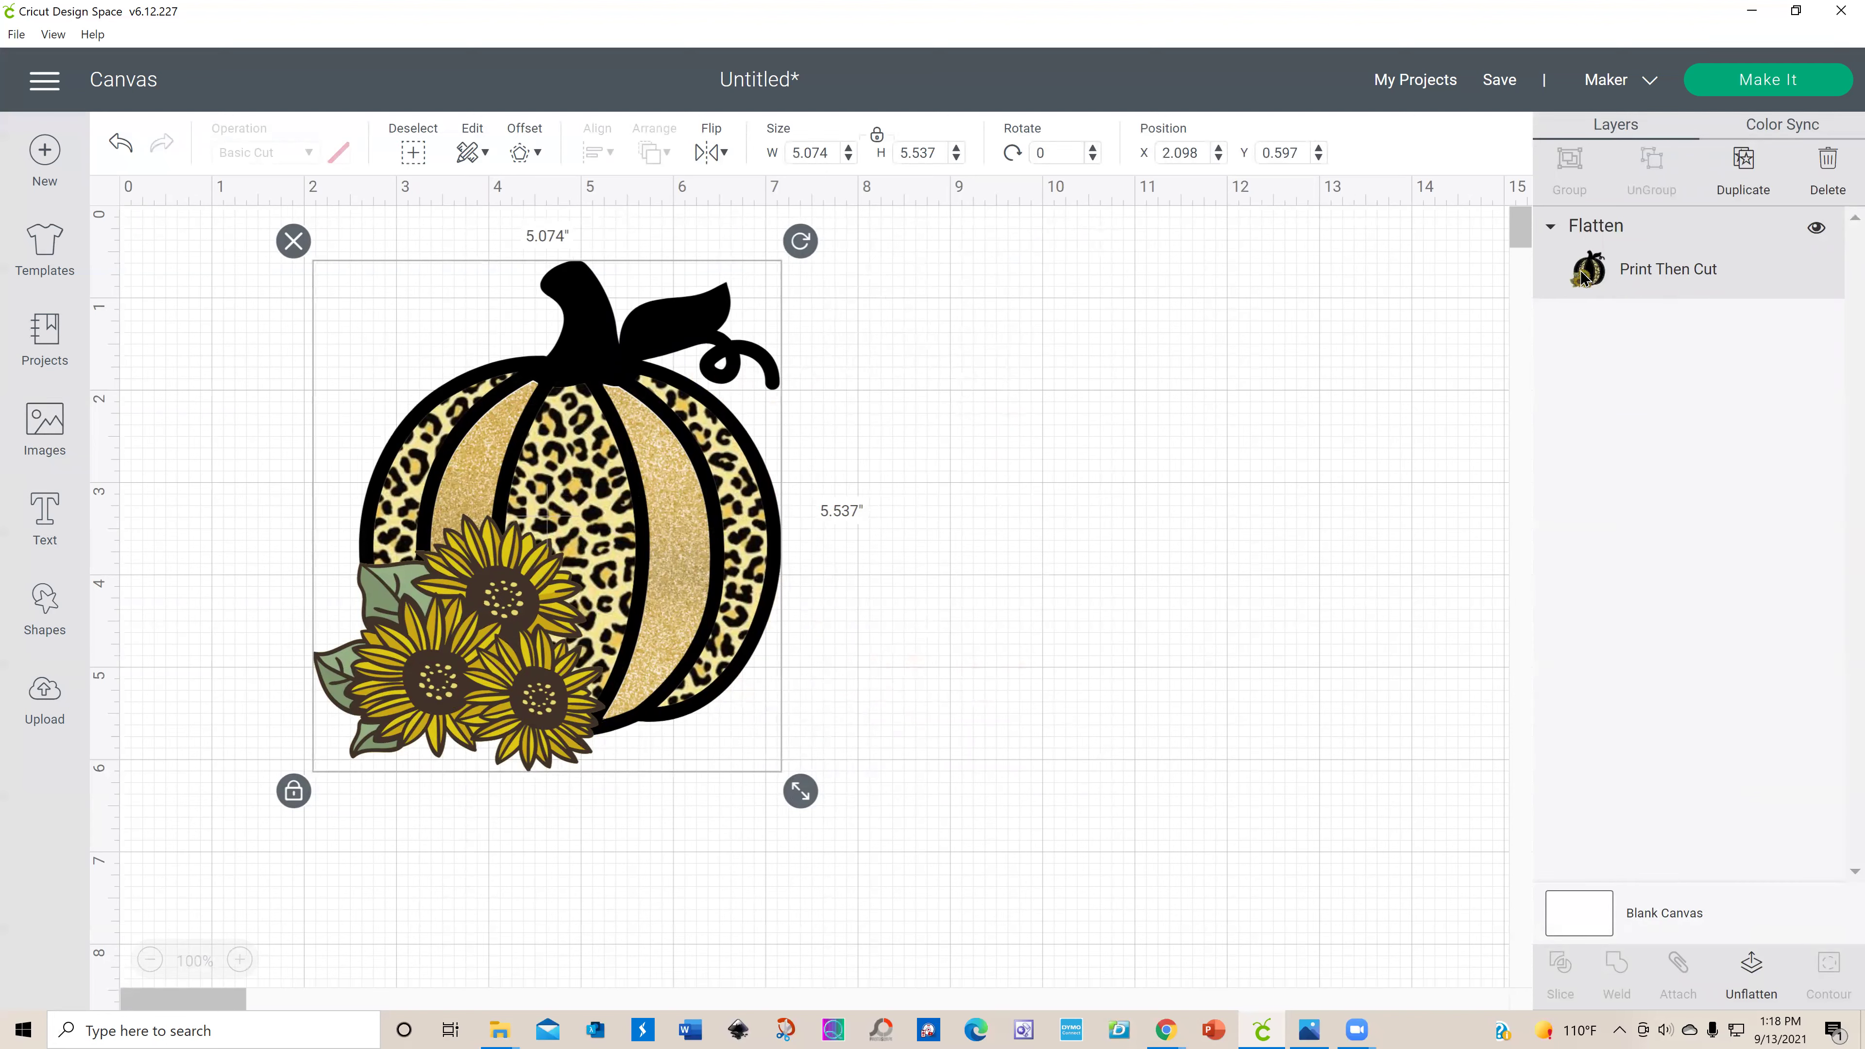
# Step: Enlarge the flattened image to about 7.935 by 8.659 inches and reposition it
pyautogui.moveTo(547, 556); pyautogui.dragTo(434, 565)
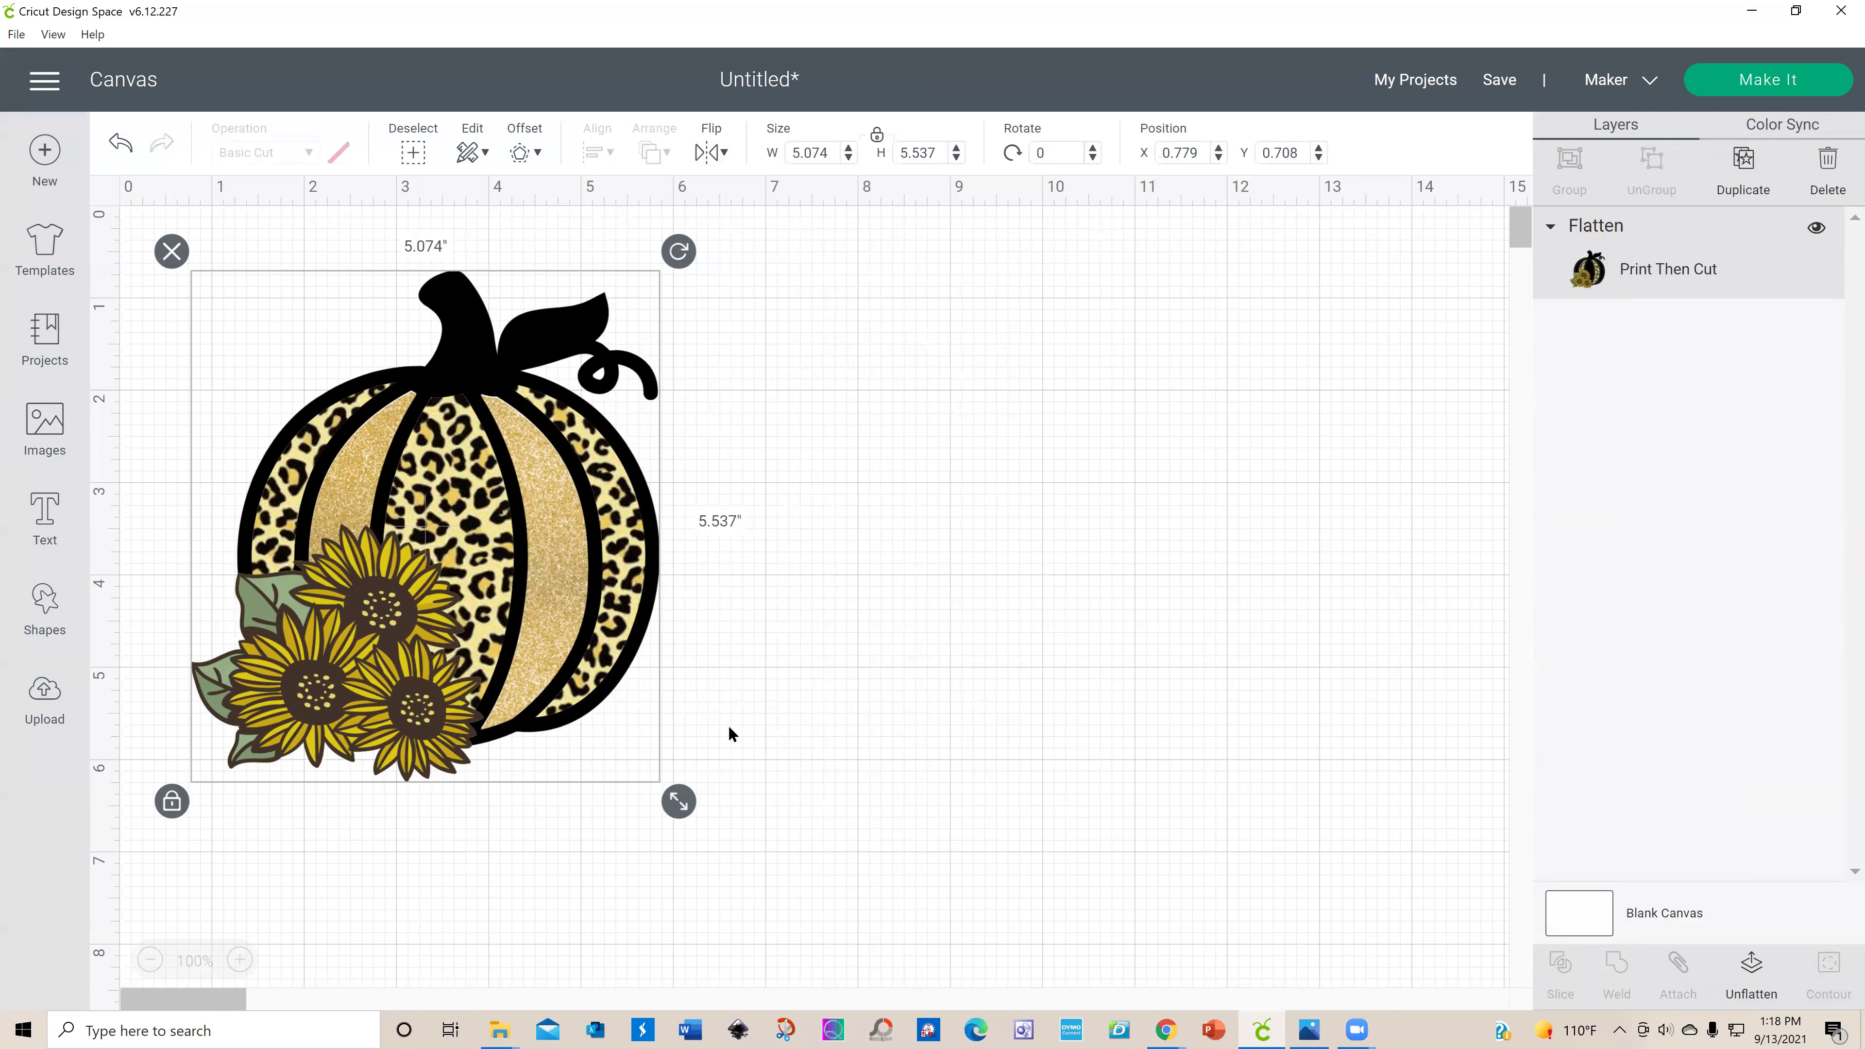
pyautogui.moveTo(538, 714); pyautogui.dragTo(559, 670)
pyautogui.moveTo(701, 765); pyautogui.dragTo(965, 983)
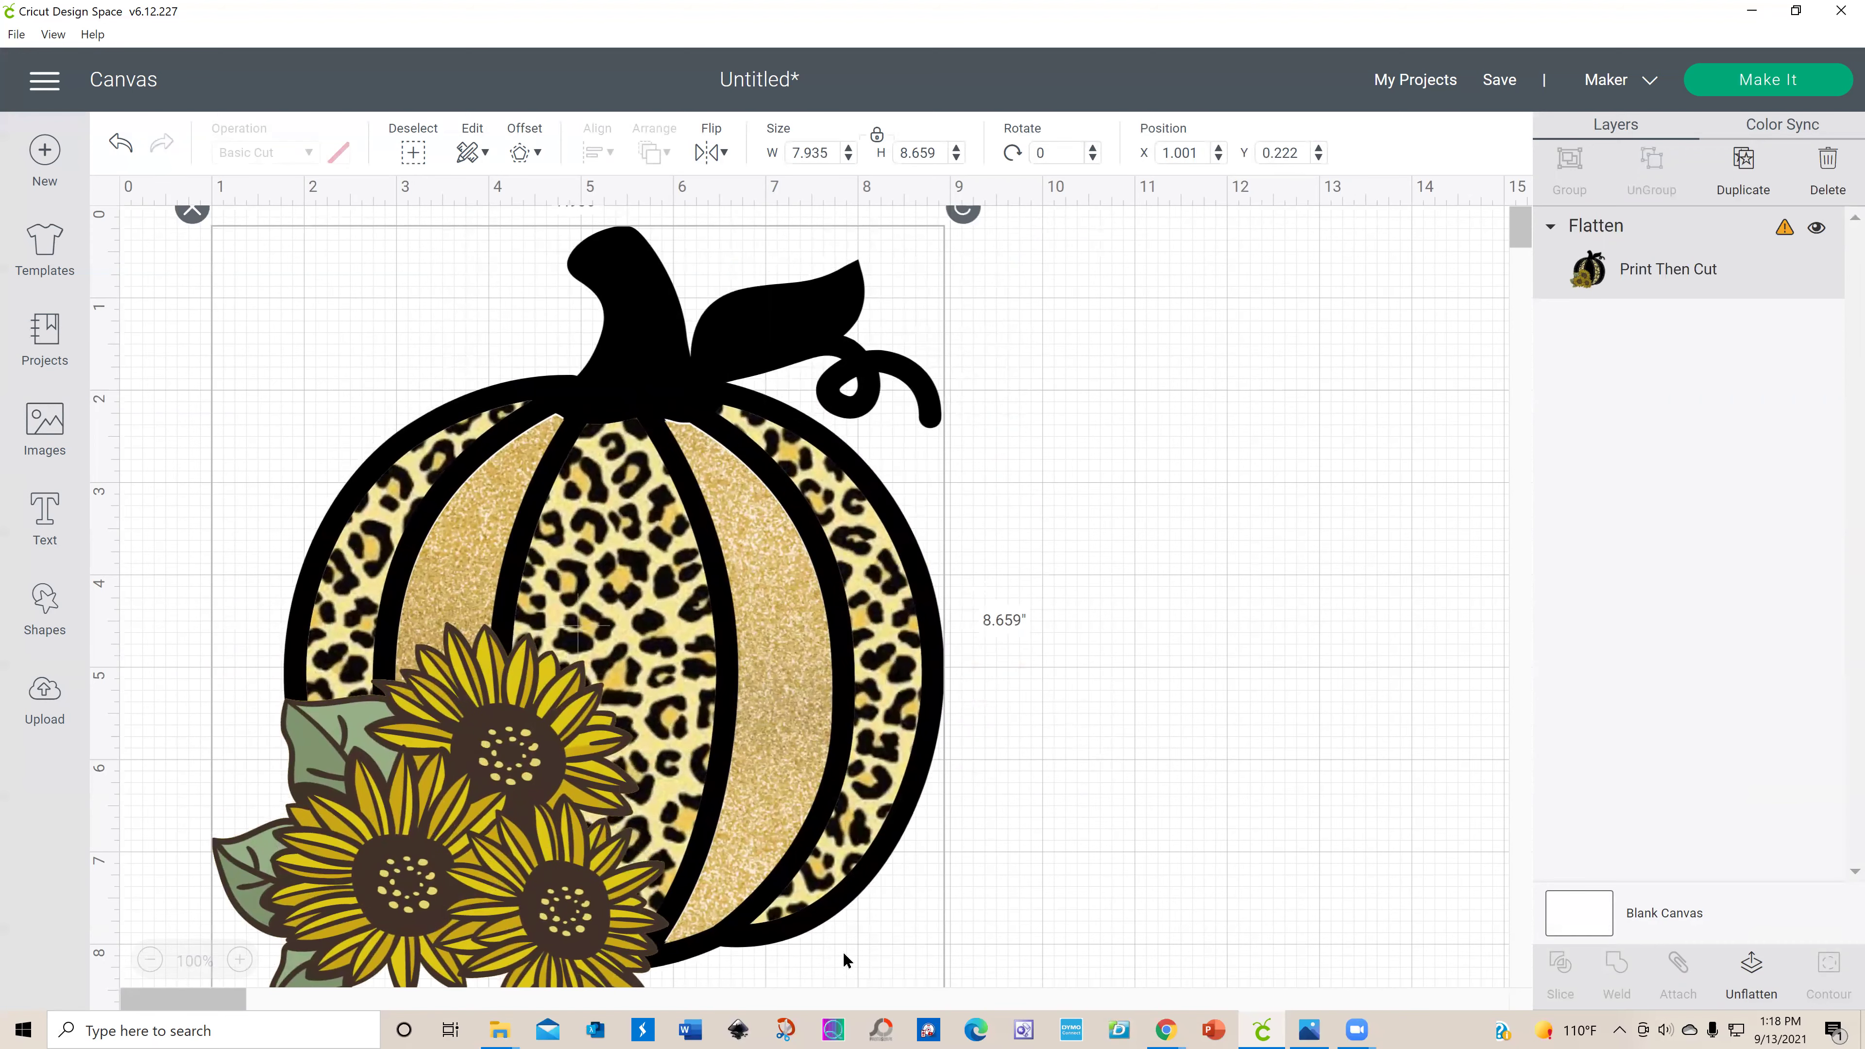
pyautogui.moveTo(843, 953); pyautogui.dragTo(811, 935)
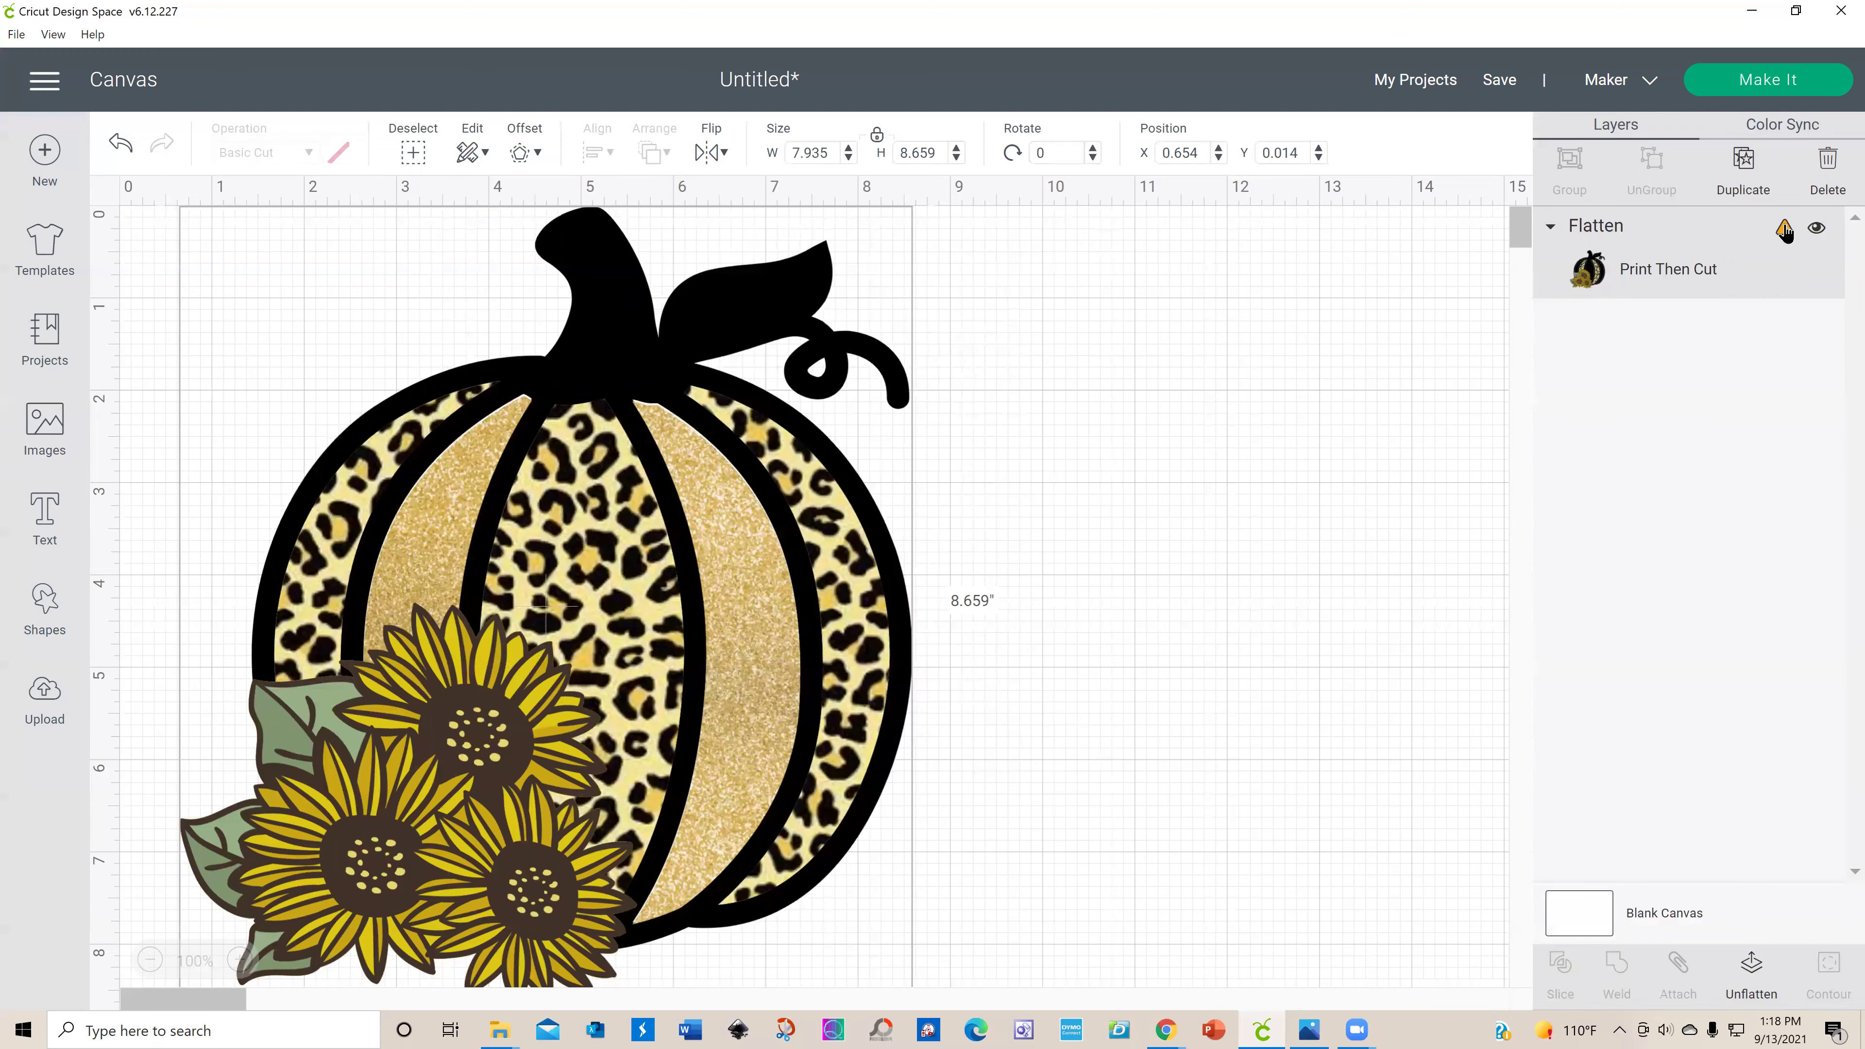
pyautogui.click(1785, 88)
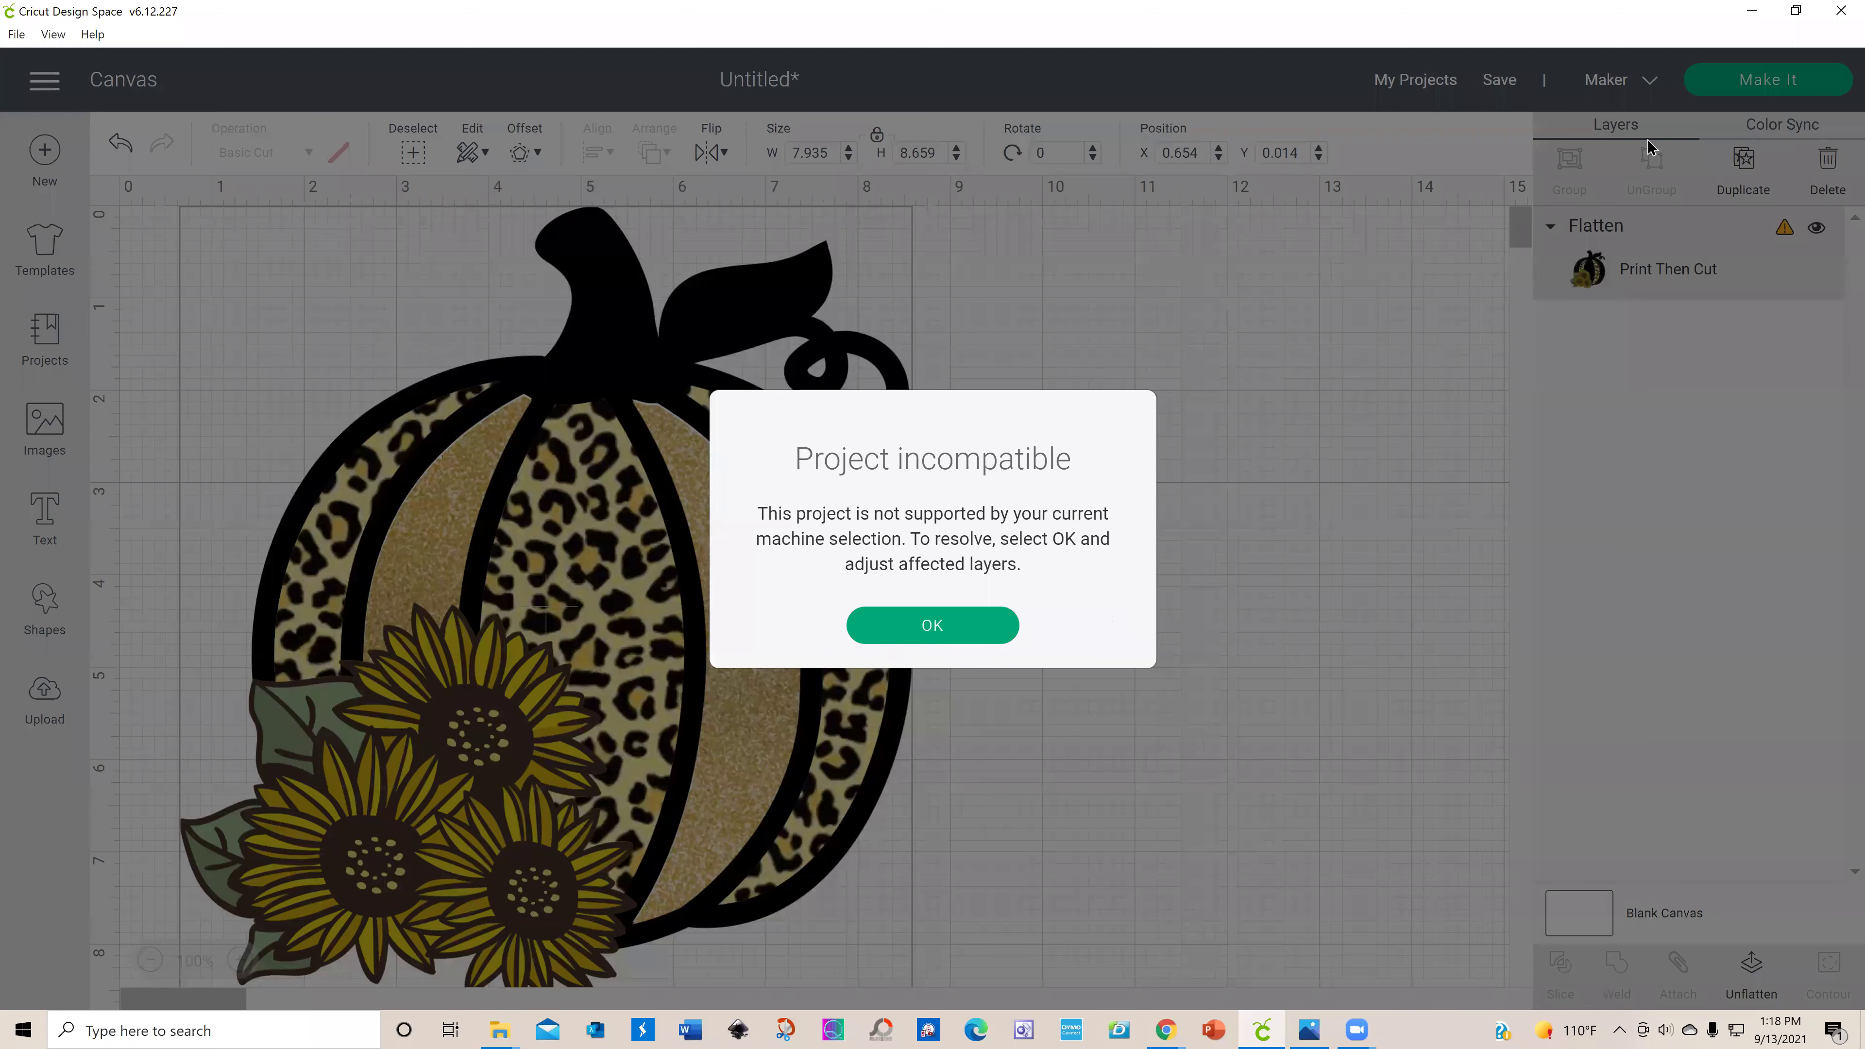
pyautogui.click(973, 625)
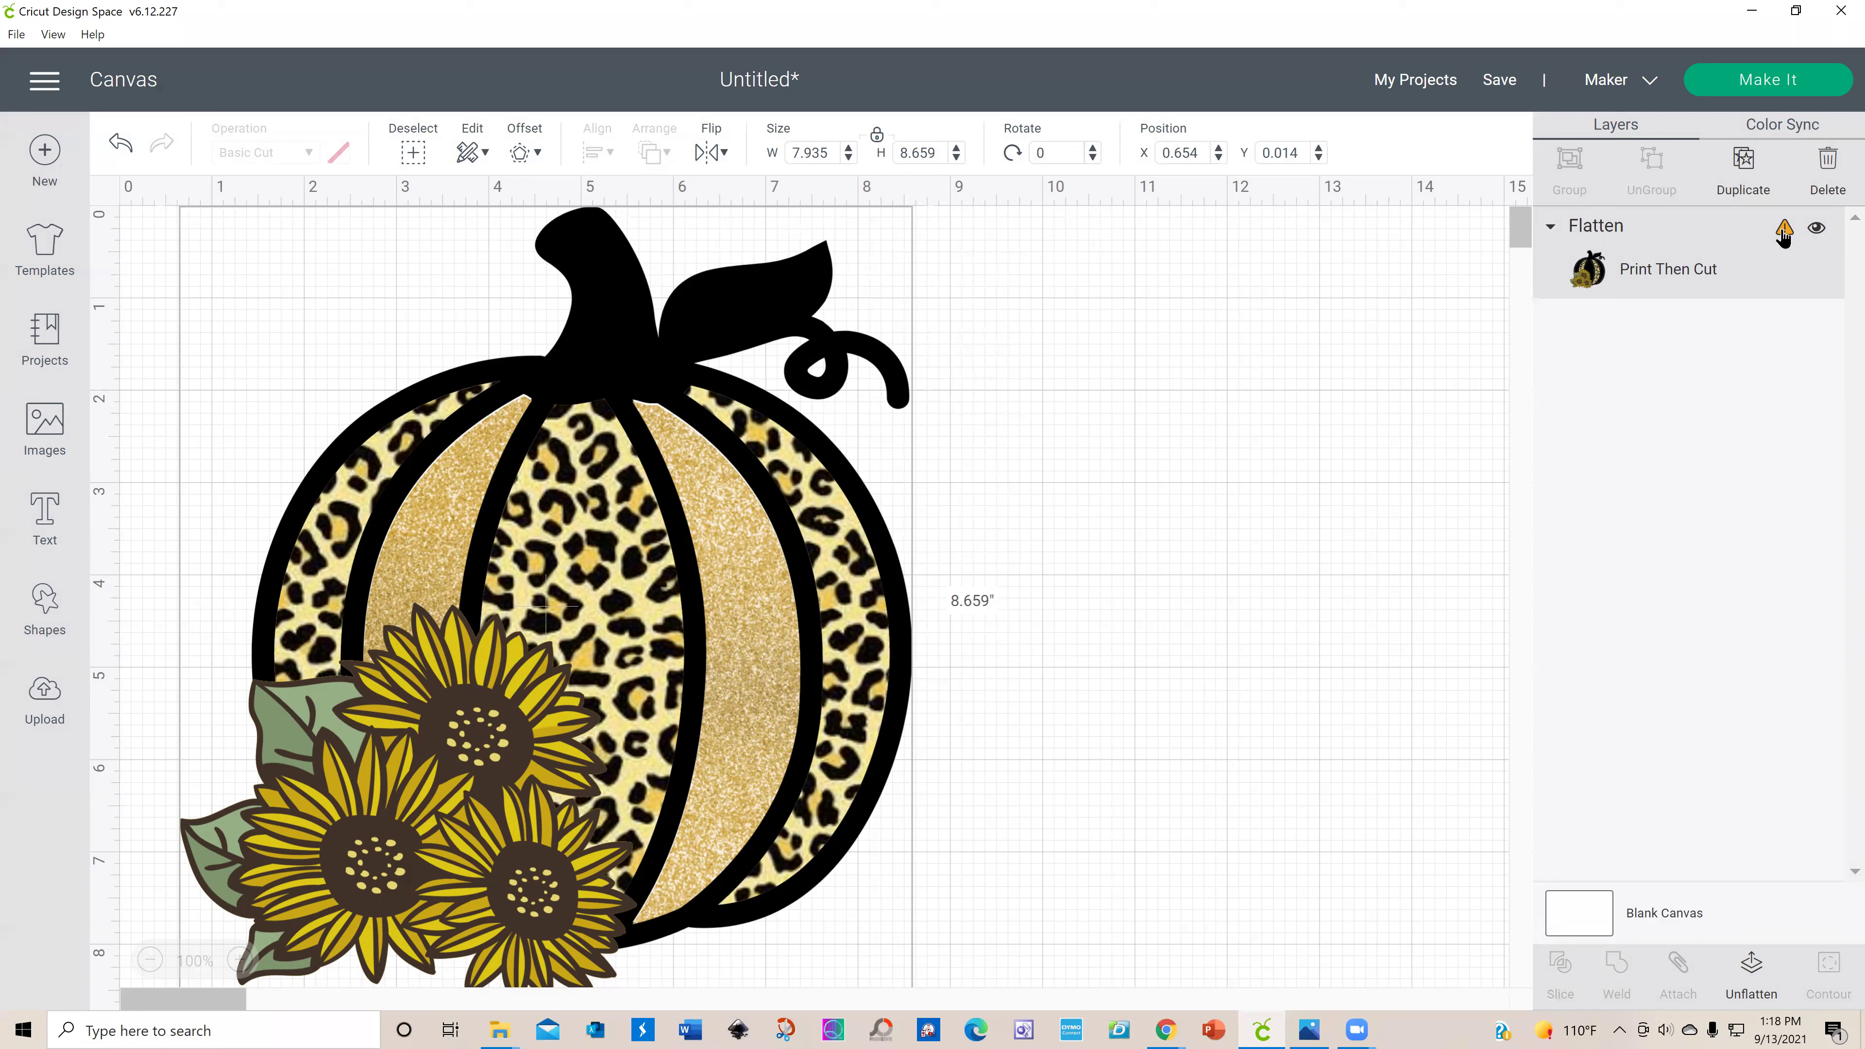
# Step: Unlock the image's proportions so it can be resized freely
pyautogui.moveTo(1785, 233)
pyautogui.moveTo(759, 819); pyautogui.dragTo(837, 818)
pyautogui.scroll(-5, 1201, 675)
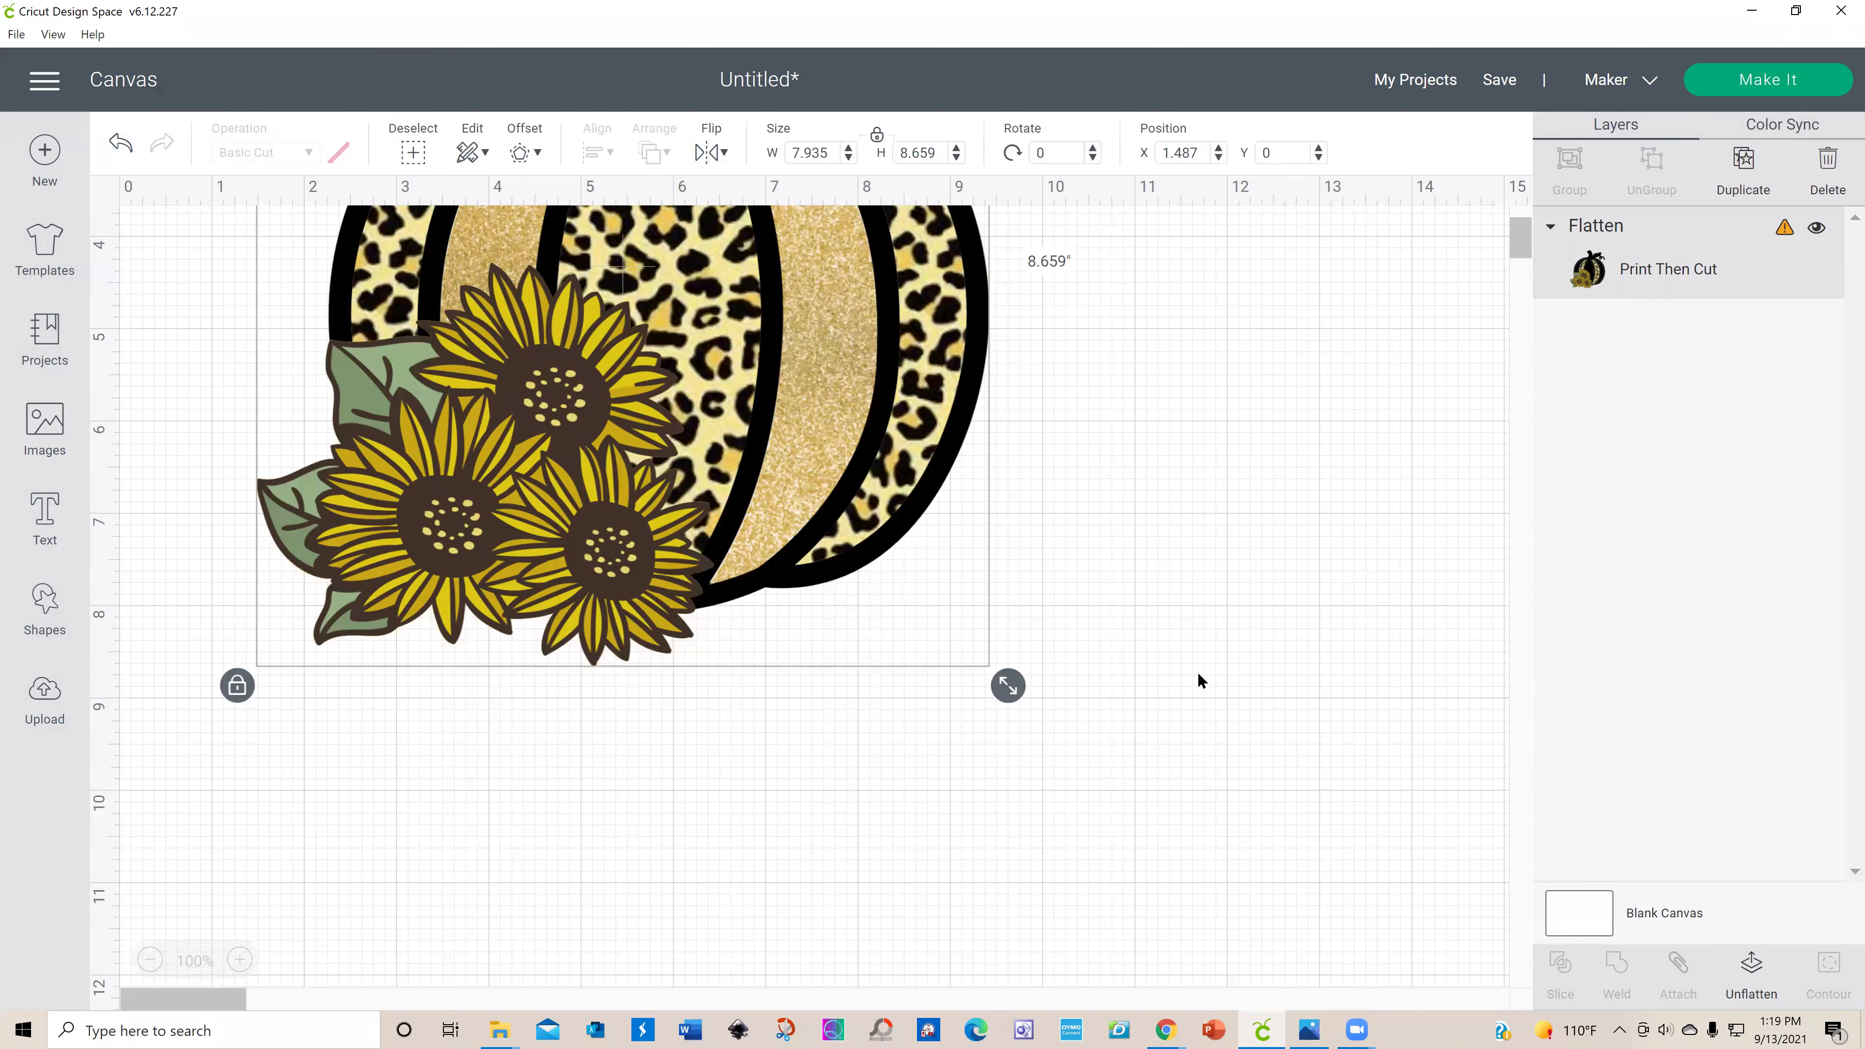
pyautogui.click(237, 685)
pyautogui.moveTo(1025, 680); pyautogui.dragTo(930, 395)
pyautogui.scroll(5, 1143, 534)
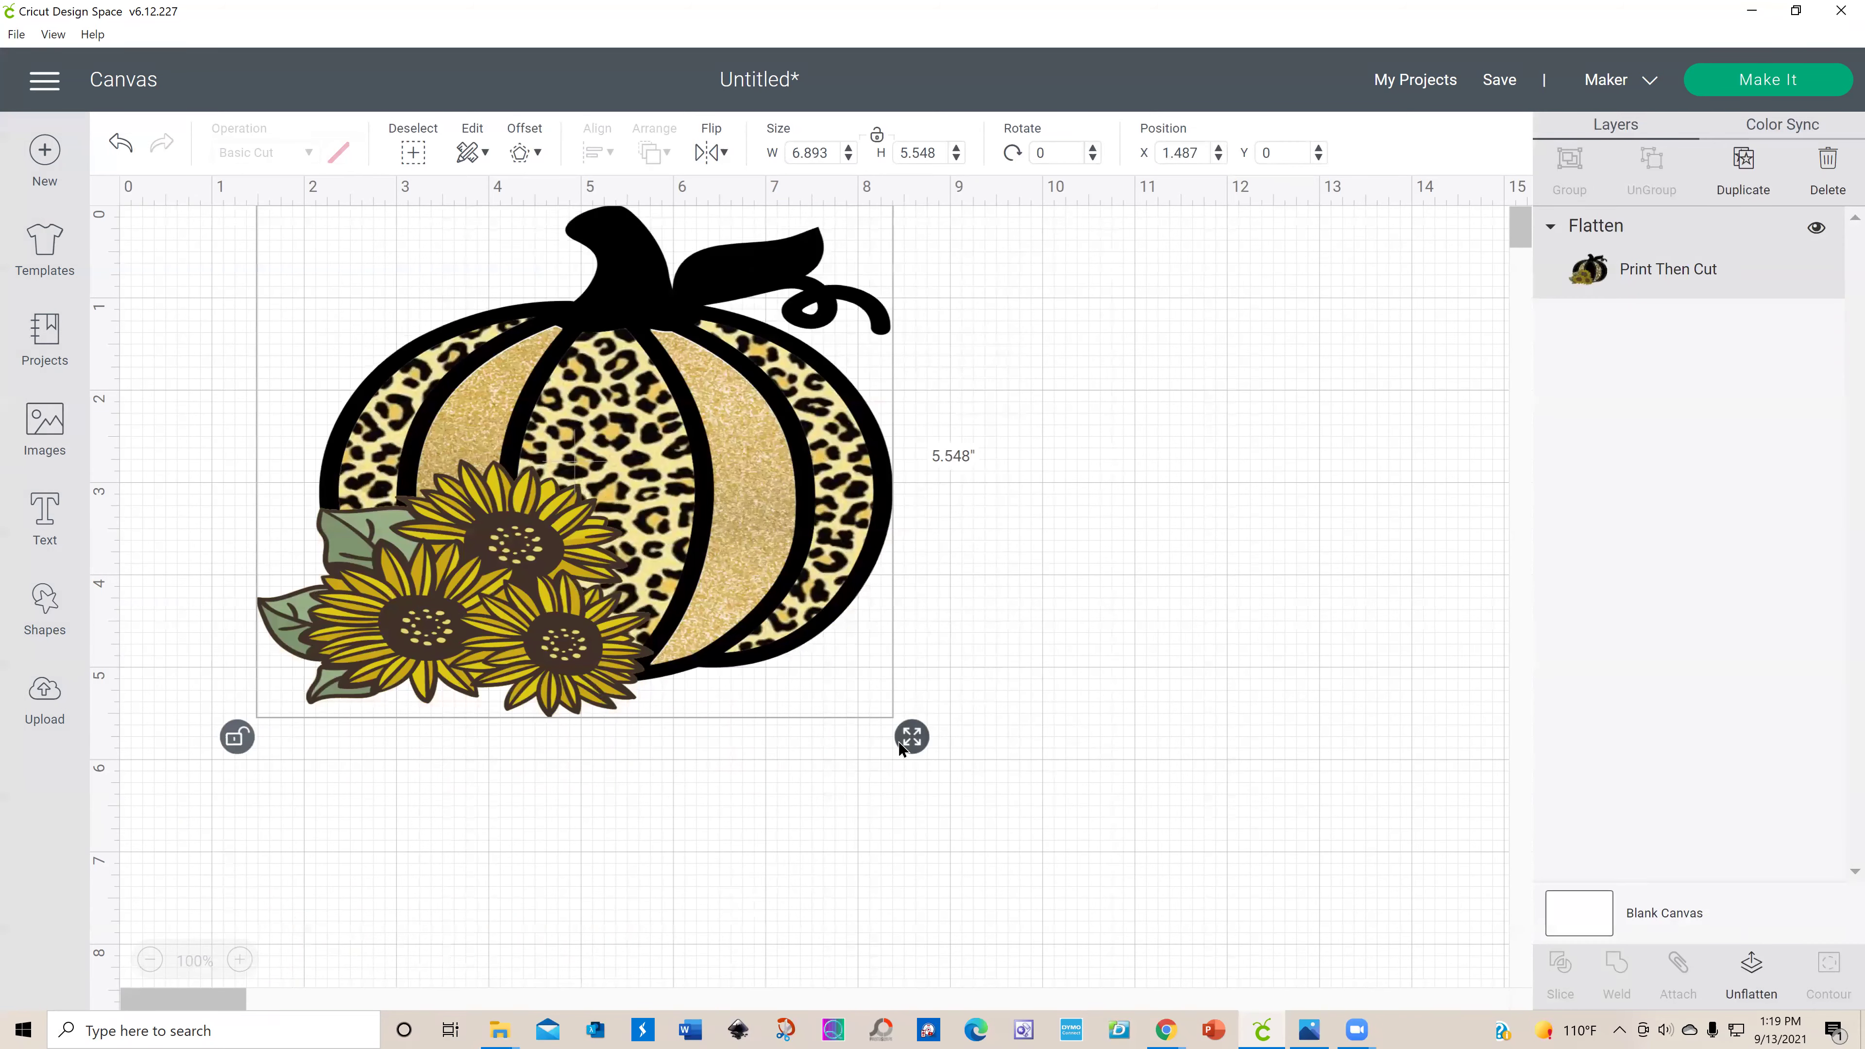
# Step: Stretch the pumpkin to 8.56 by 6.617 inches near the top-left, at X 0.515, Y 0.472
pyautogui.moveTo(902, 748); pyautogui.dragTo(966, 771)
pyautogui.moveTo(837, 694); pyautogui.dragTo(683, 749)
pyautogui.moveTo(881, 820); pyautogui.dragTo(963, 856)
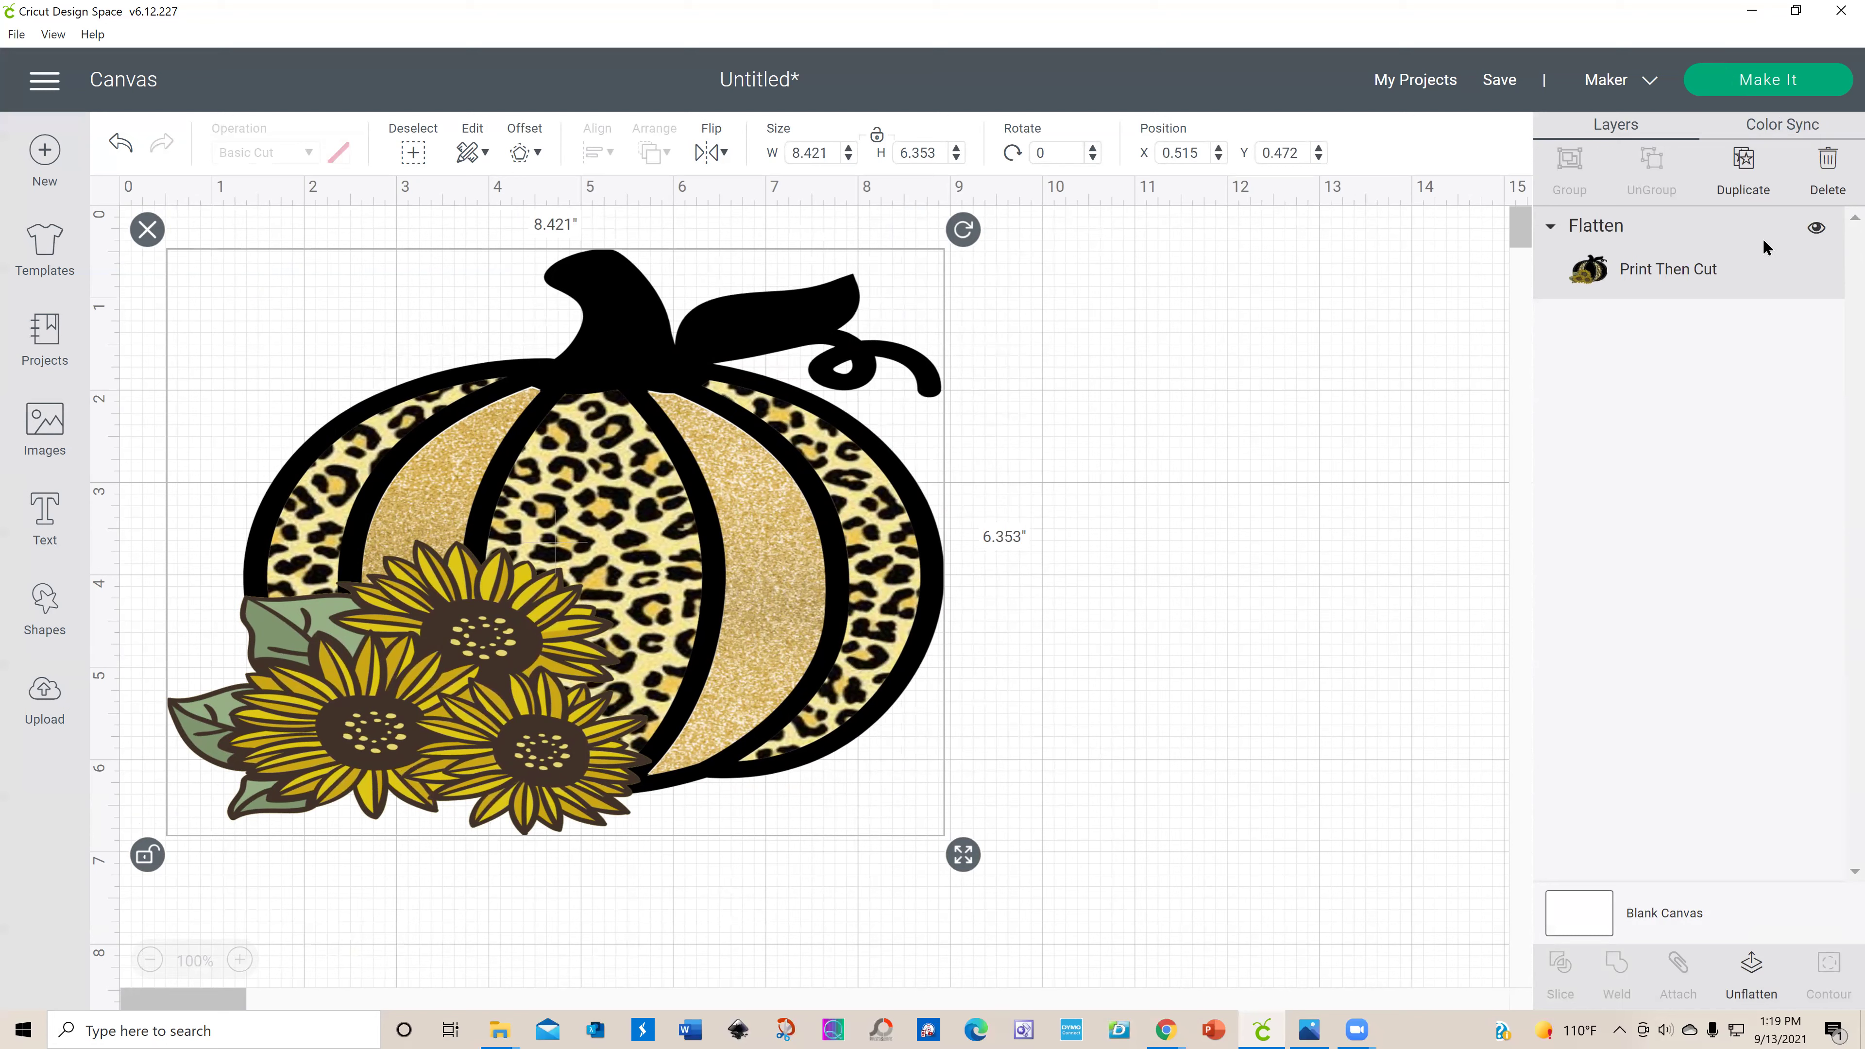
pyautogui.moveTo(964, 870); pyautogui.dragTo(977, 892)
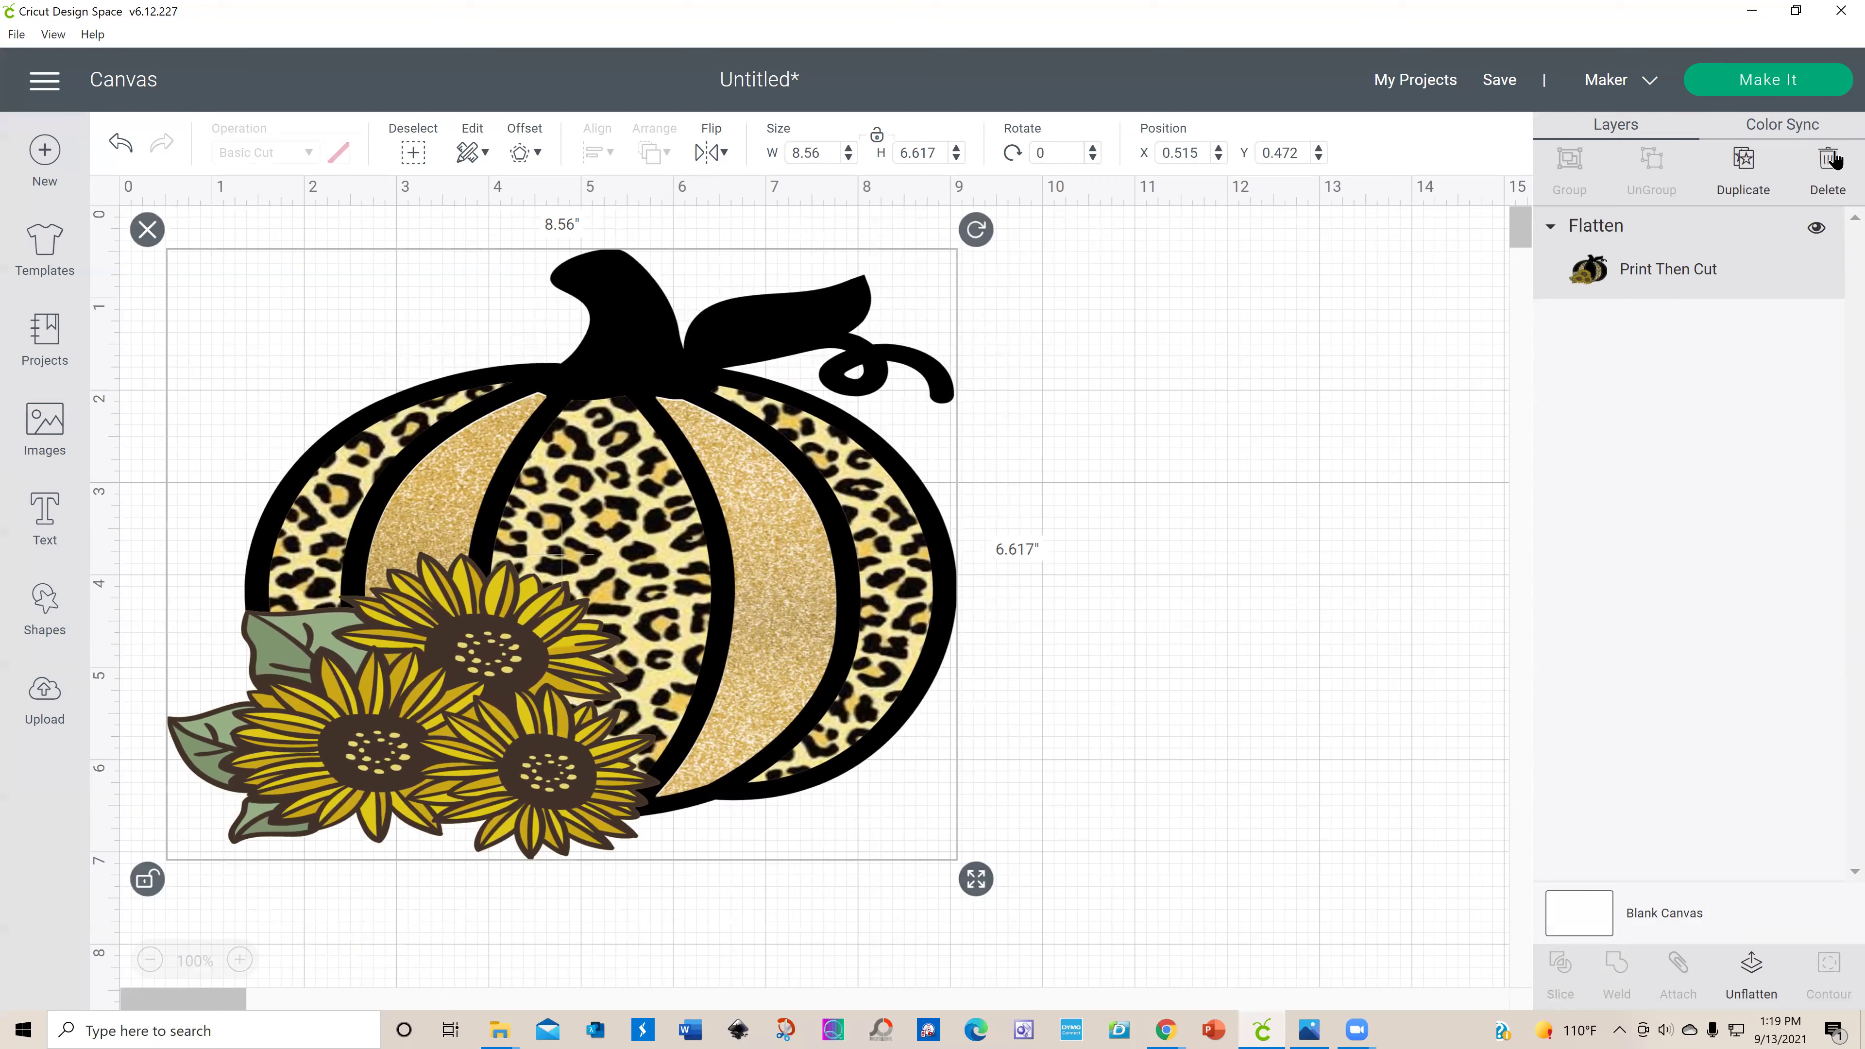
# Step: Preview the rotated pumpkin on one 8.5-by-11-inch Letter mat, then open the navigation menu
pyautogui.click(1770, 80)
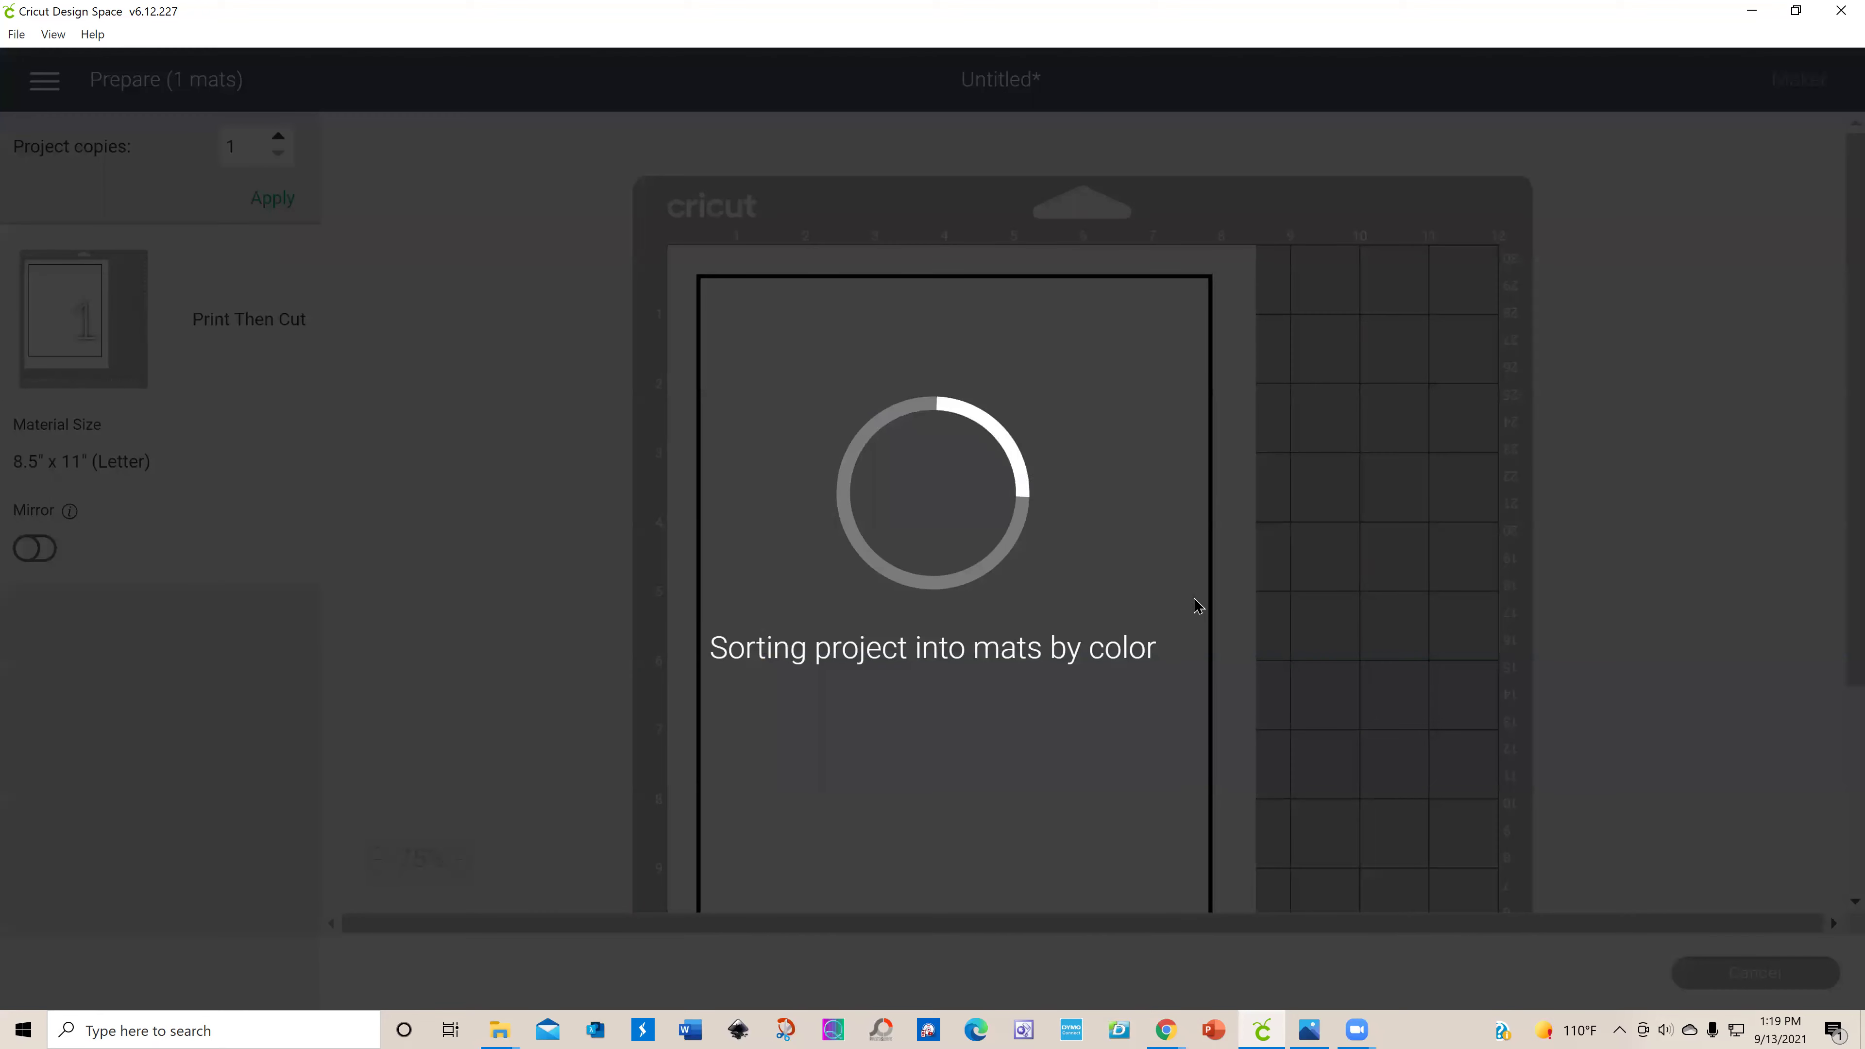
pyautogui.scroll(-3, 965, 612)
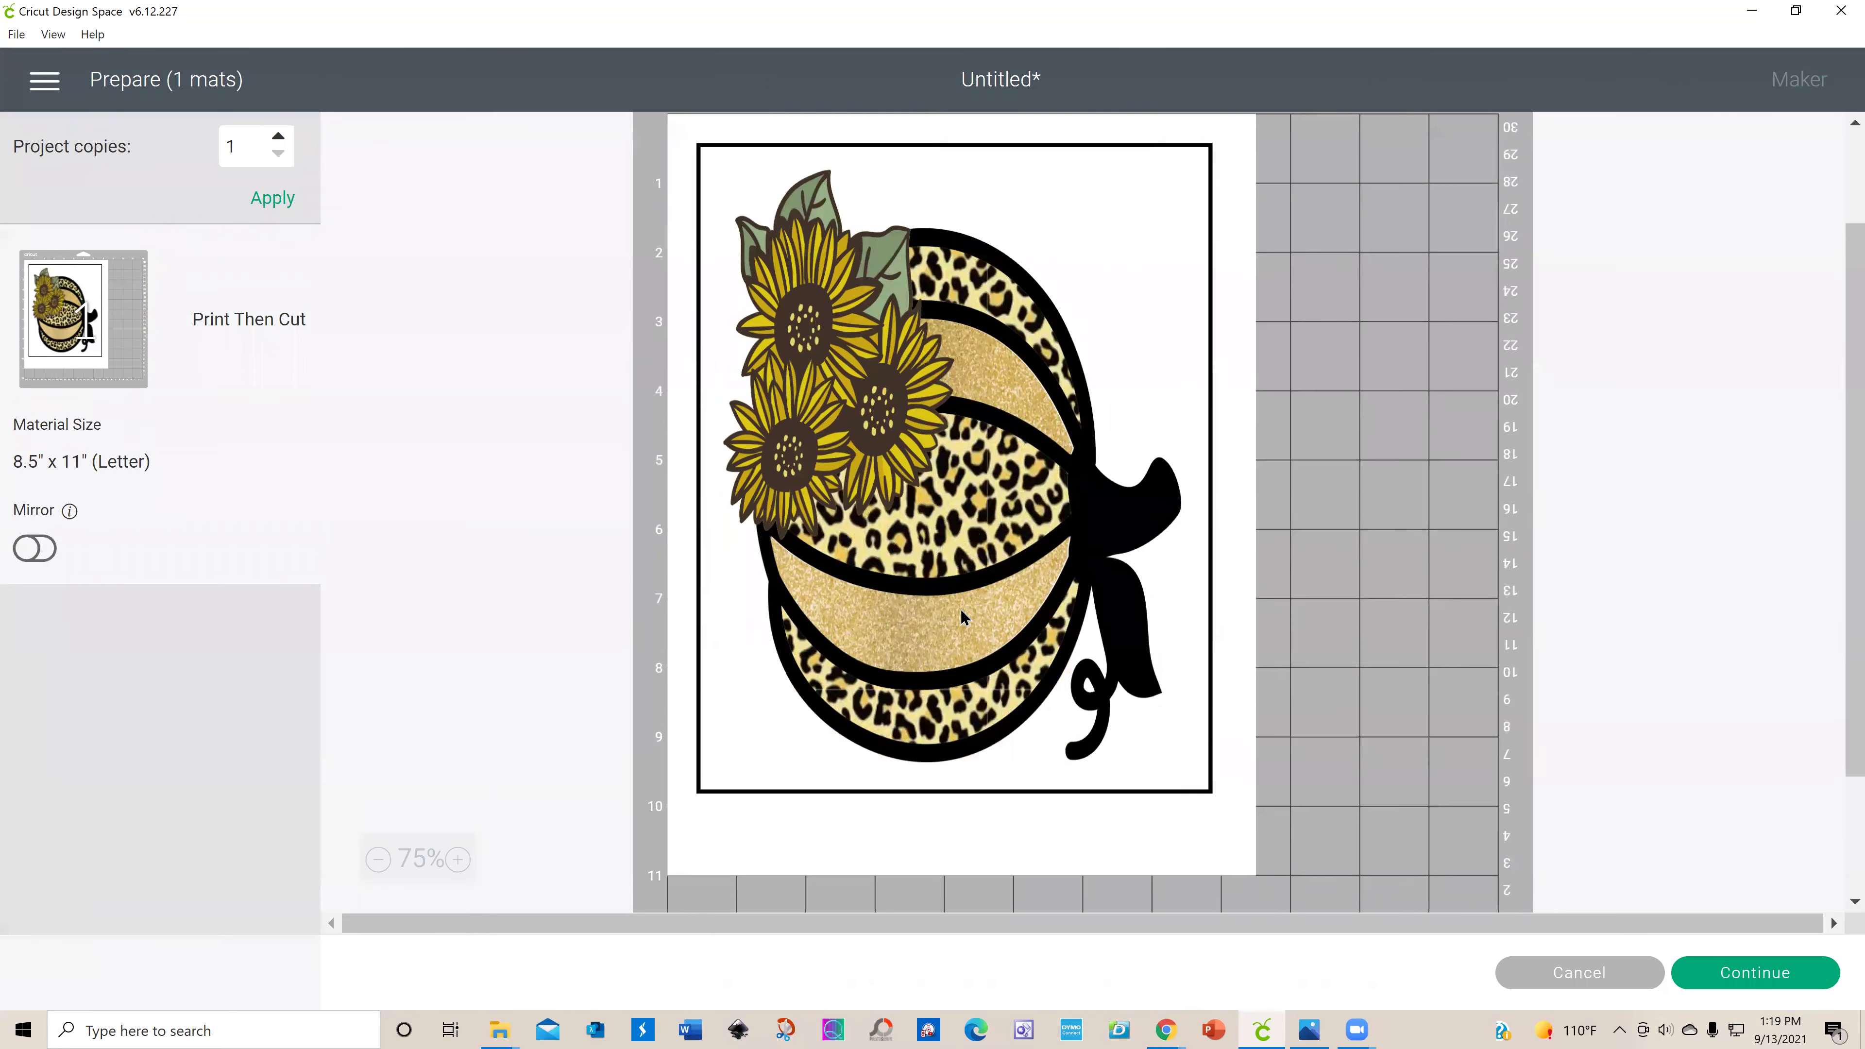
pyautogui.scroll(3, 947, 607)
pyautogui.scroll(-3, 944, 606)
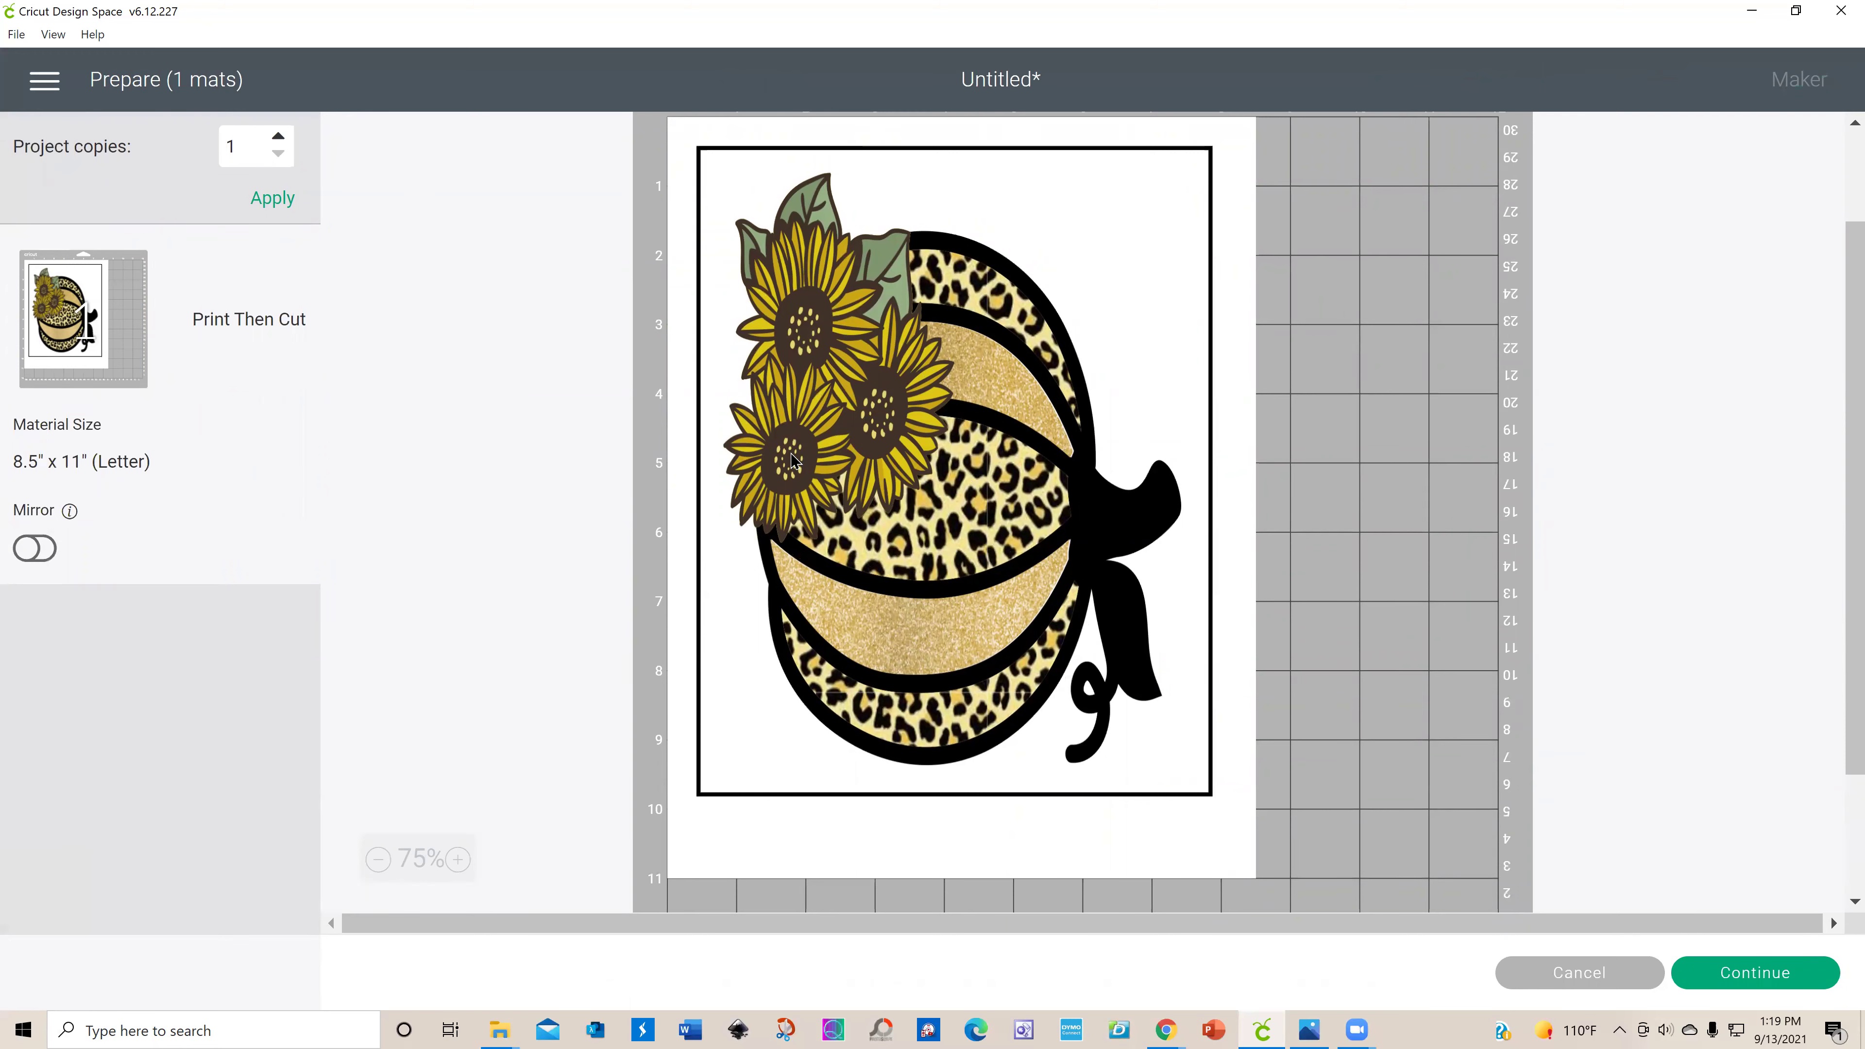
pyautogui.click(44, 79)
# Step: Back on the canvas at 75% zoom, enlarge the pumpkin to 11.263 by 8.707 inches
pyautogui.click(80, 248)
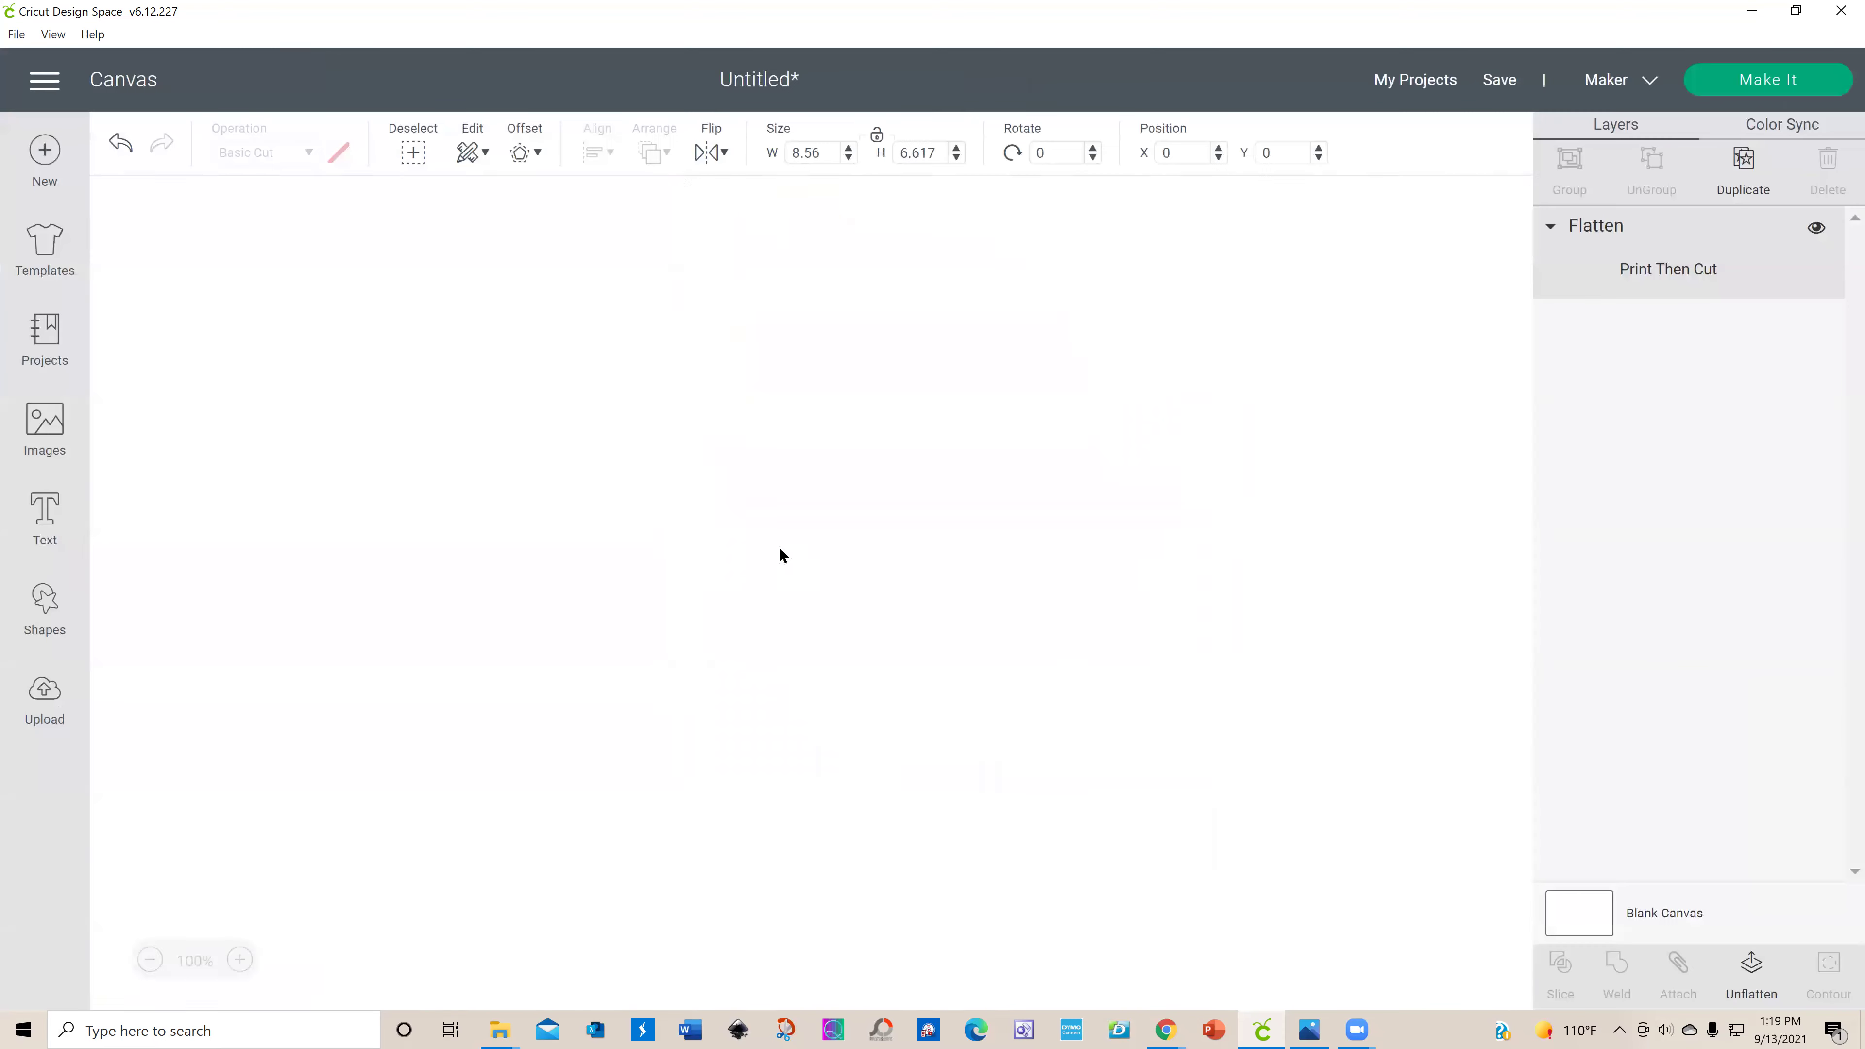
pyautogui.moveTo(856, 609); pyautogui.dragTo(863, 604)
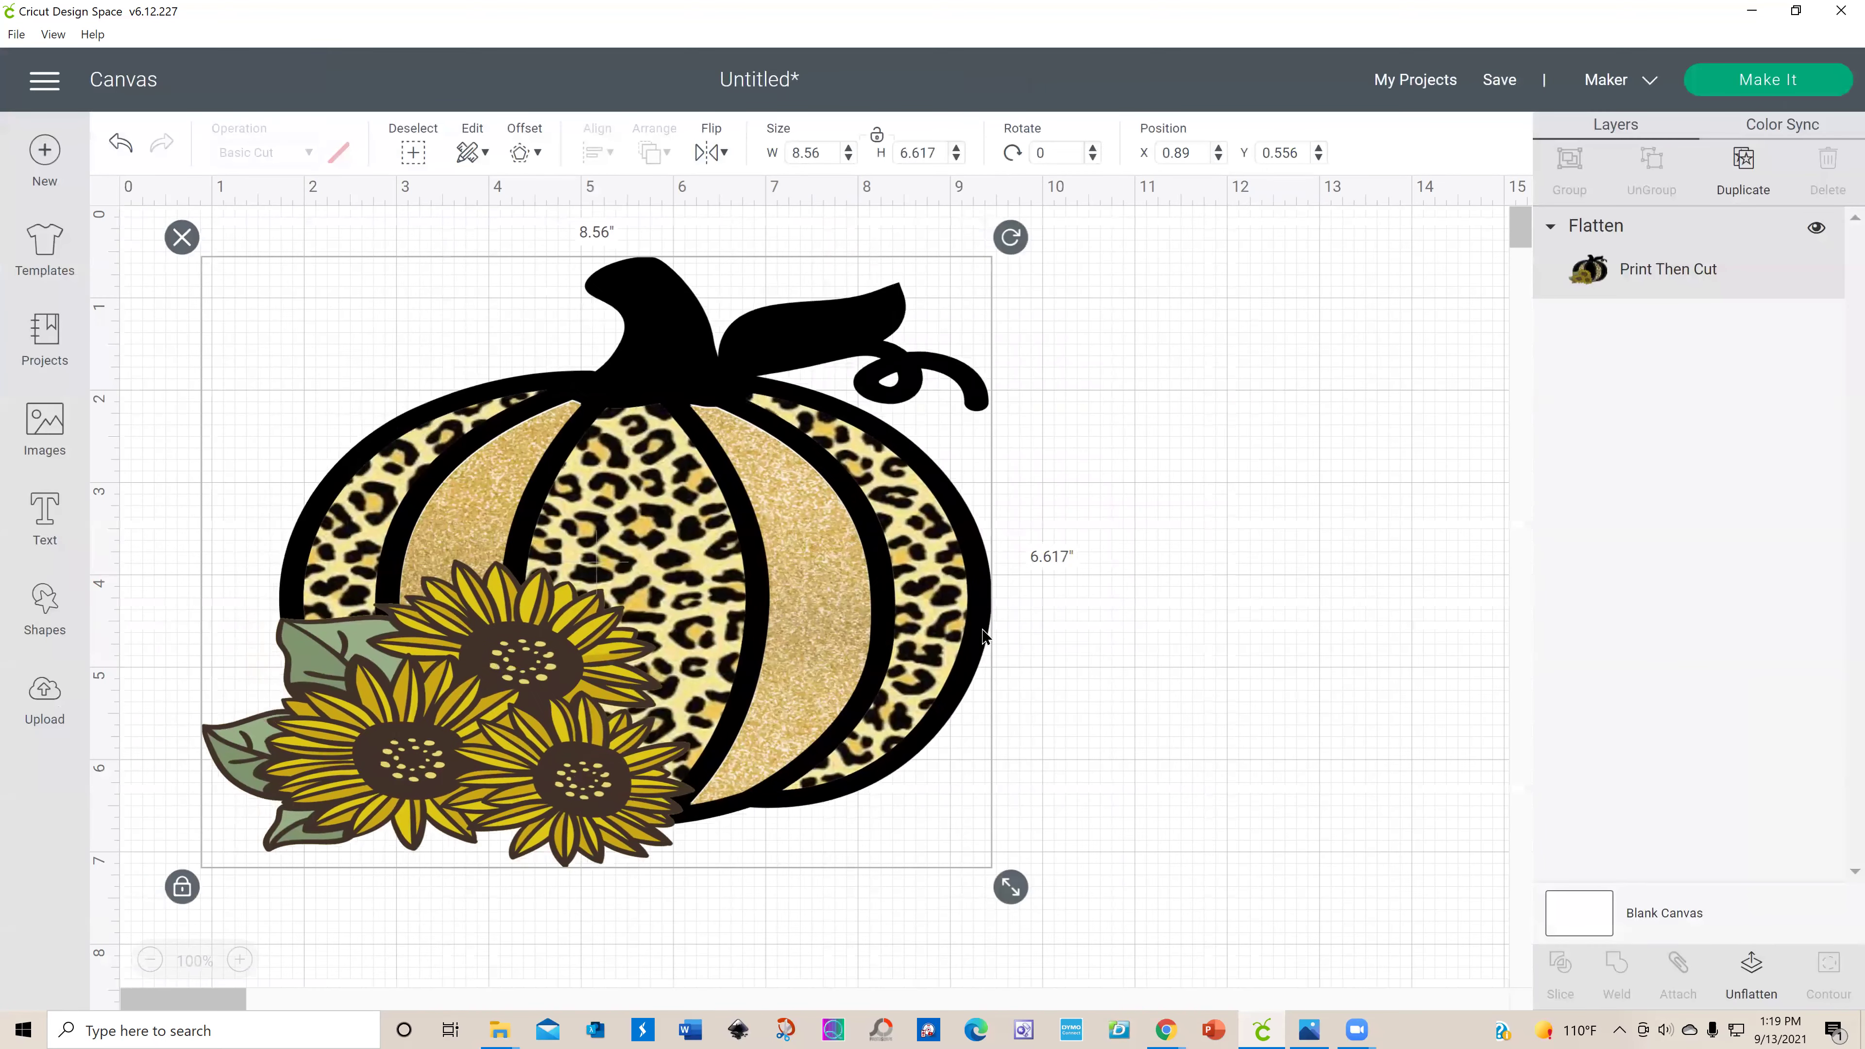
pyautogui.click(150, 959)
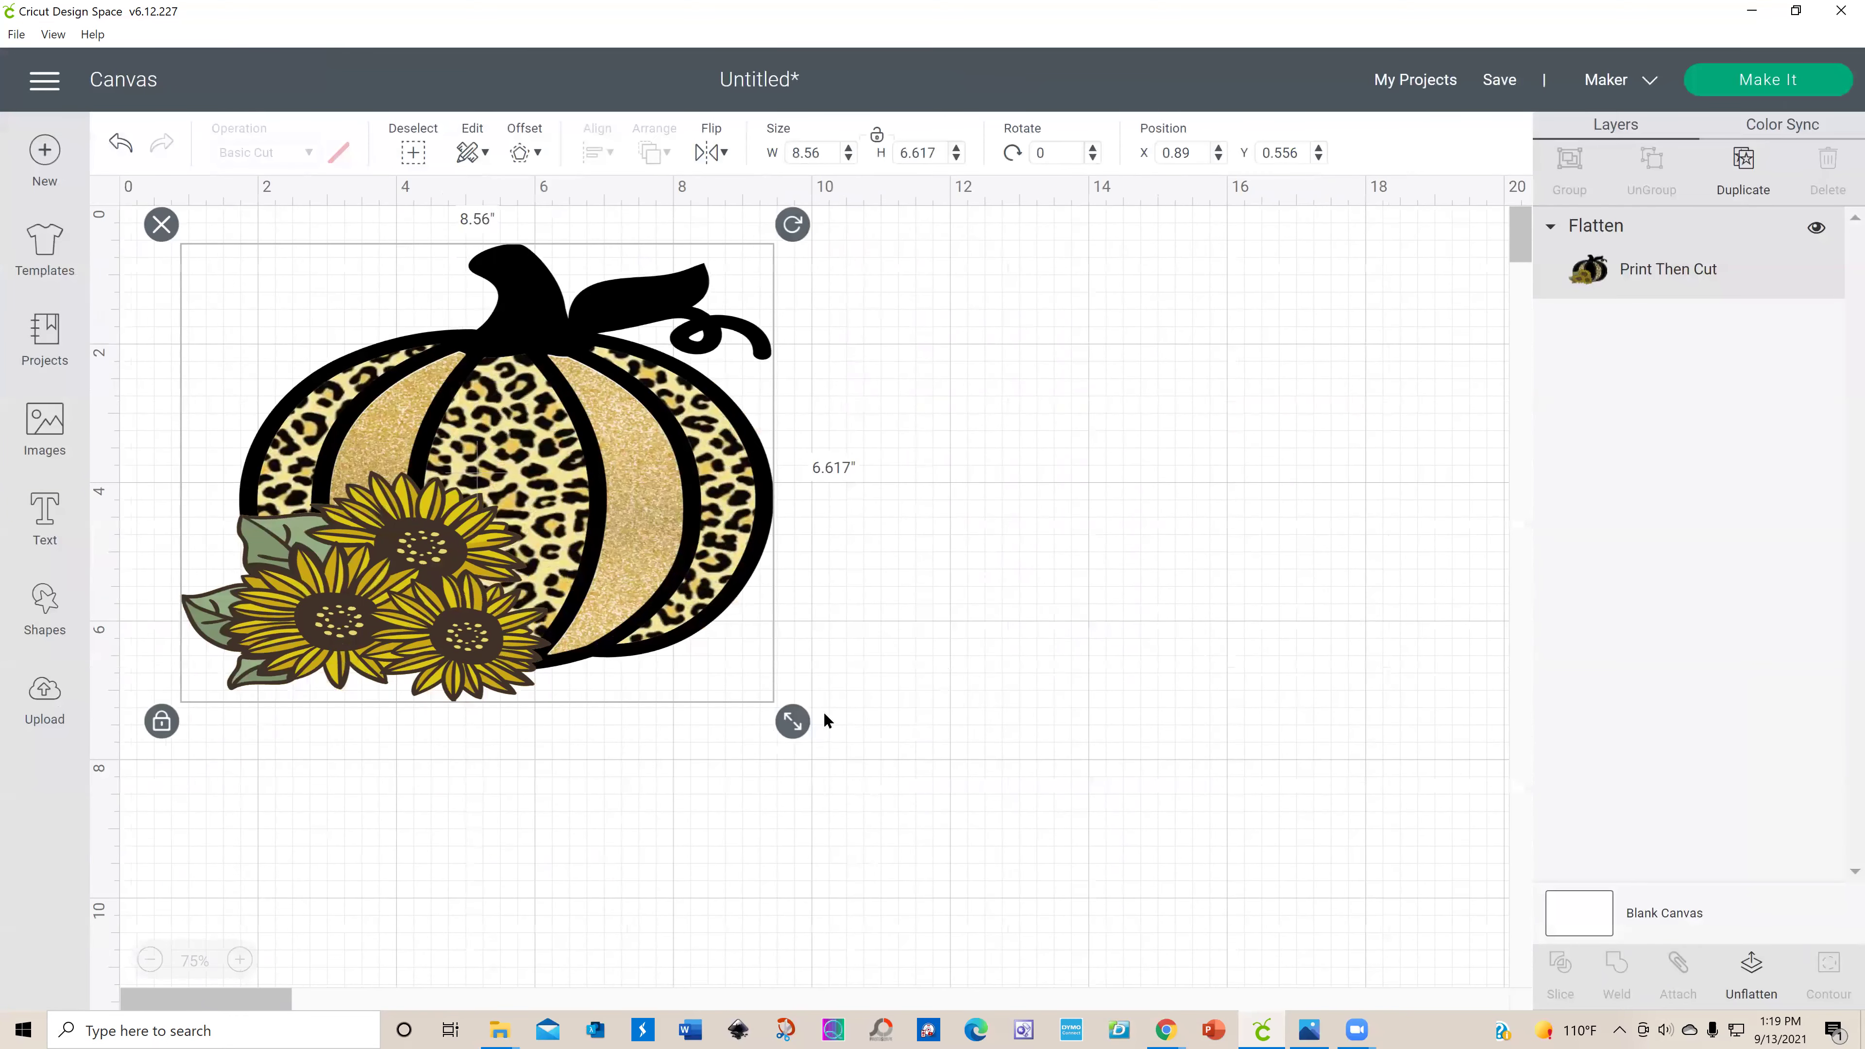
pyautogui.moveTo(794, 723); pyautogui.dragTo(980, 866)
pyautogui.moveTo(828, 757); pyautogui.dragTo(840, 754)
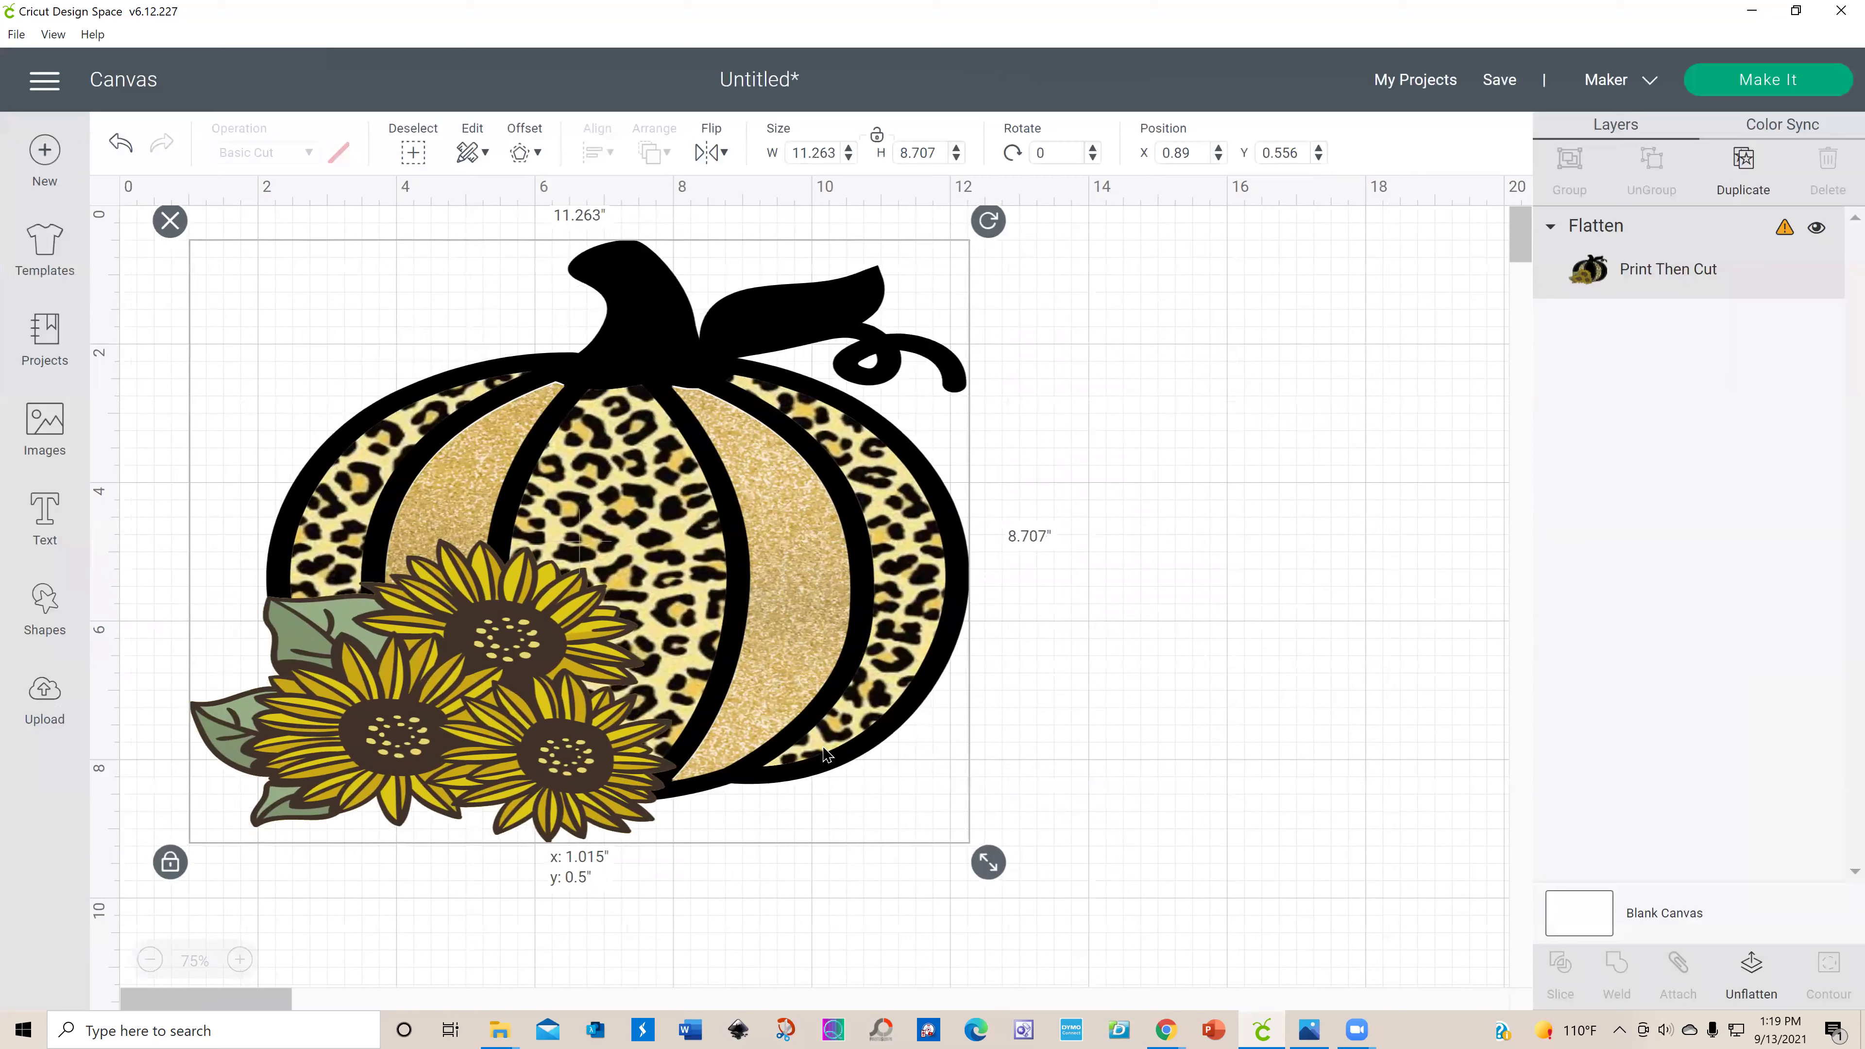
pyautogui.click(1187, 733)
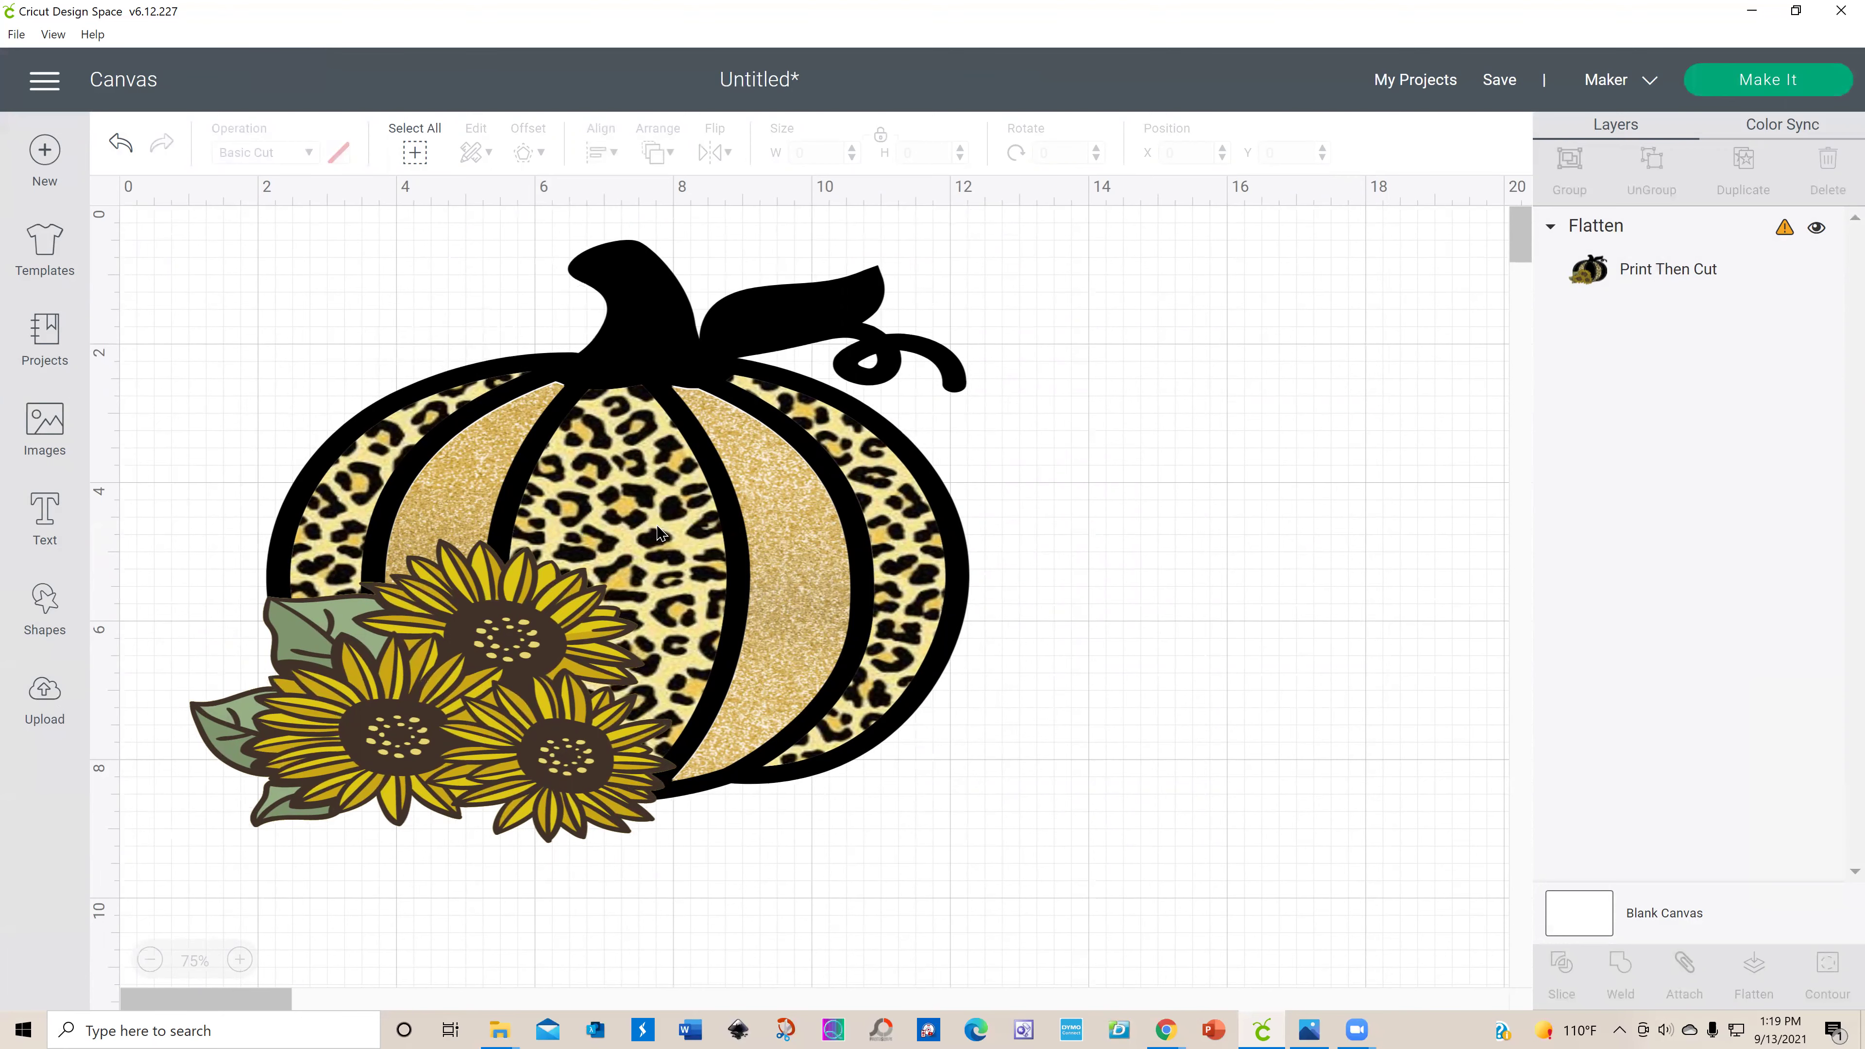
# Step: Shift the pumpkin slightly right and open the main navigation menu
pyautogui.moveTo(723, 557); pyautogui.dragTo(748, 560)
pyautogui.click(1078, 646)
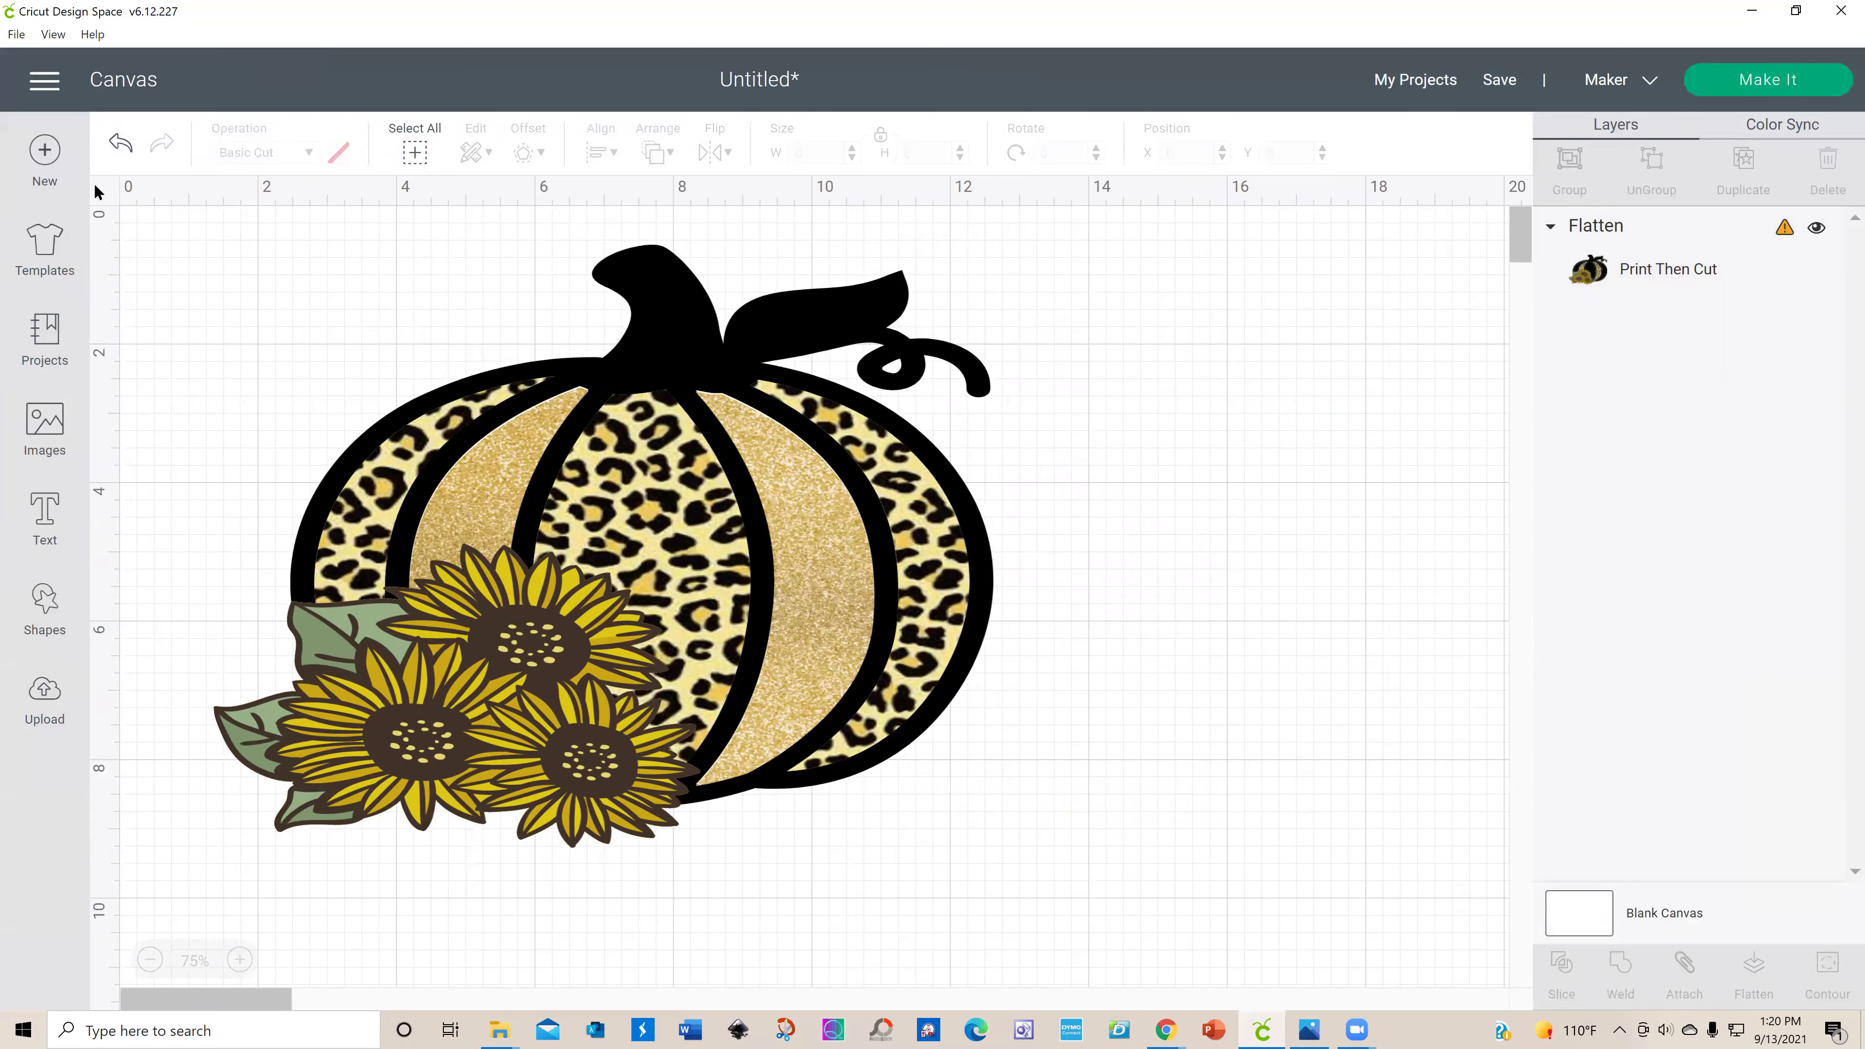
pyautogui.click(42, 92)
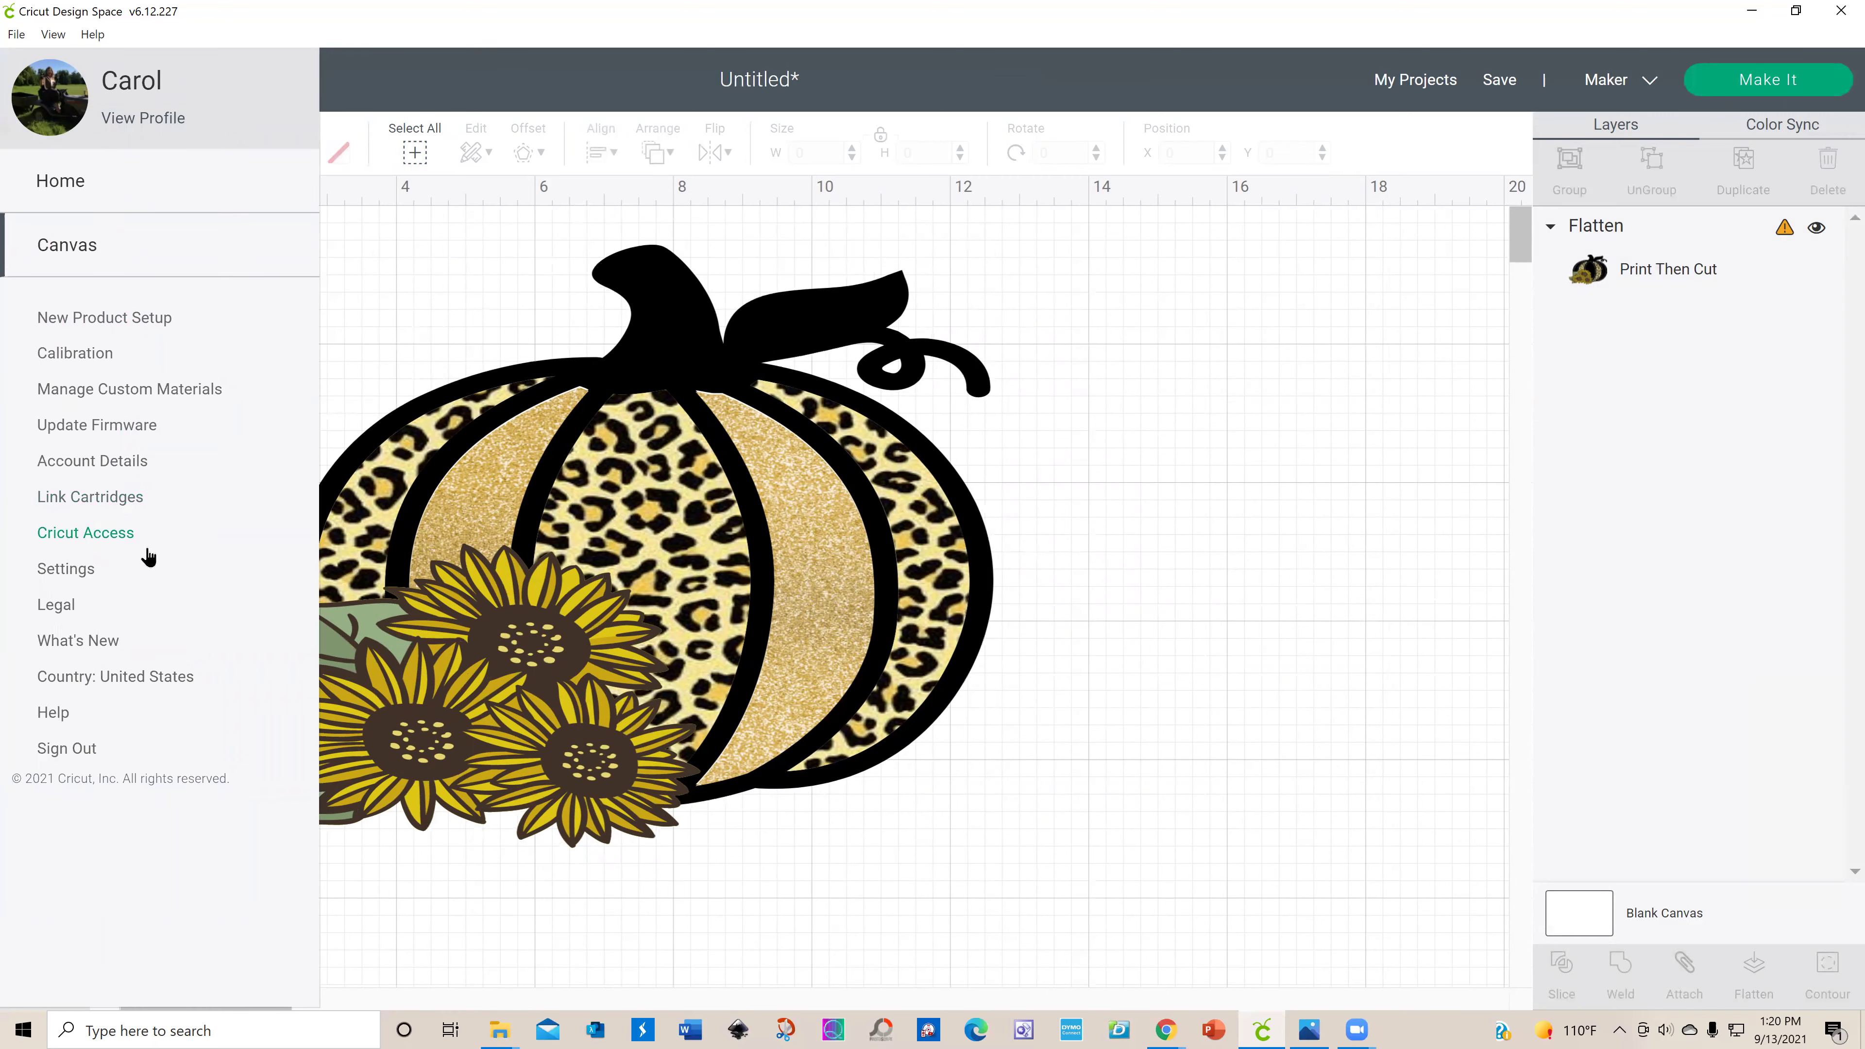
# Step: Set the canvas grid to No Grid in Design Space Settings
pyautogui.click(95, 570)
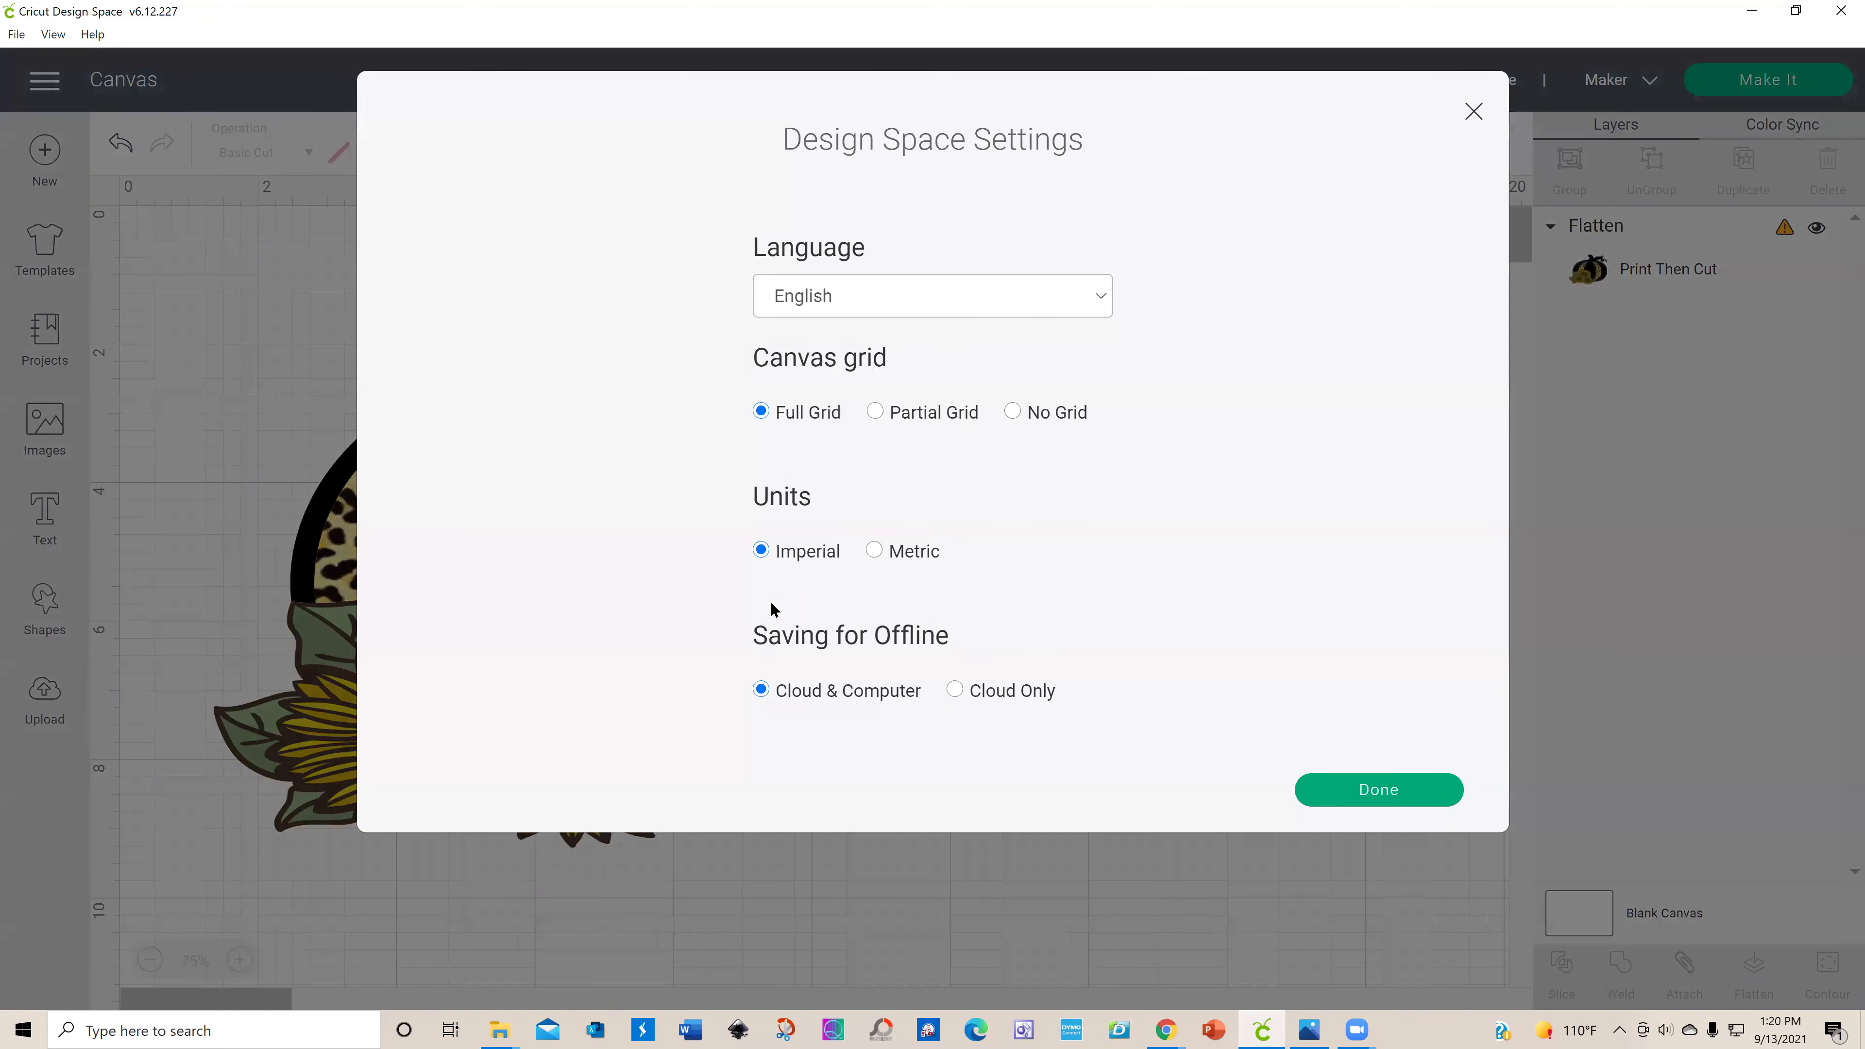
pyautogui.click(1018, 419)
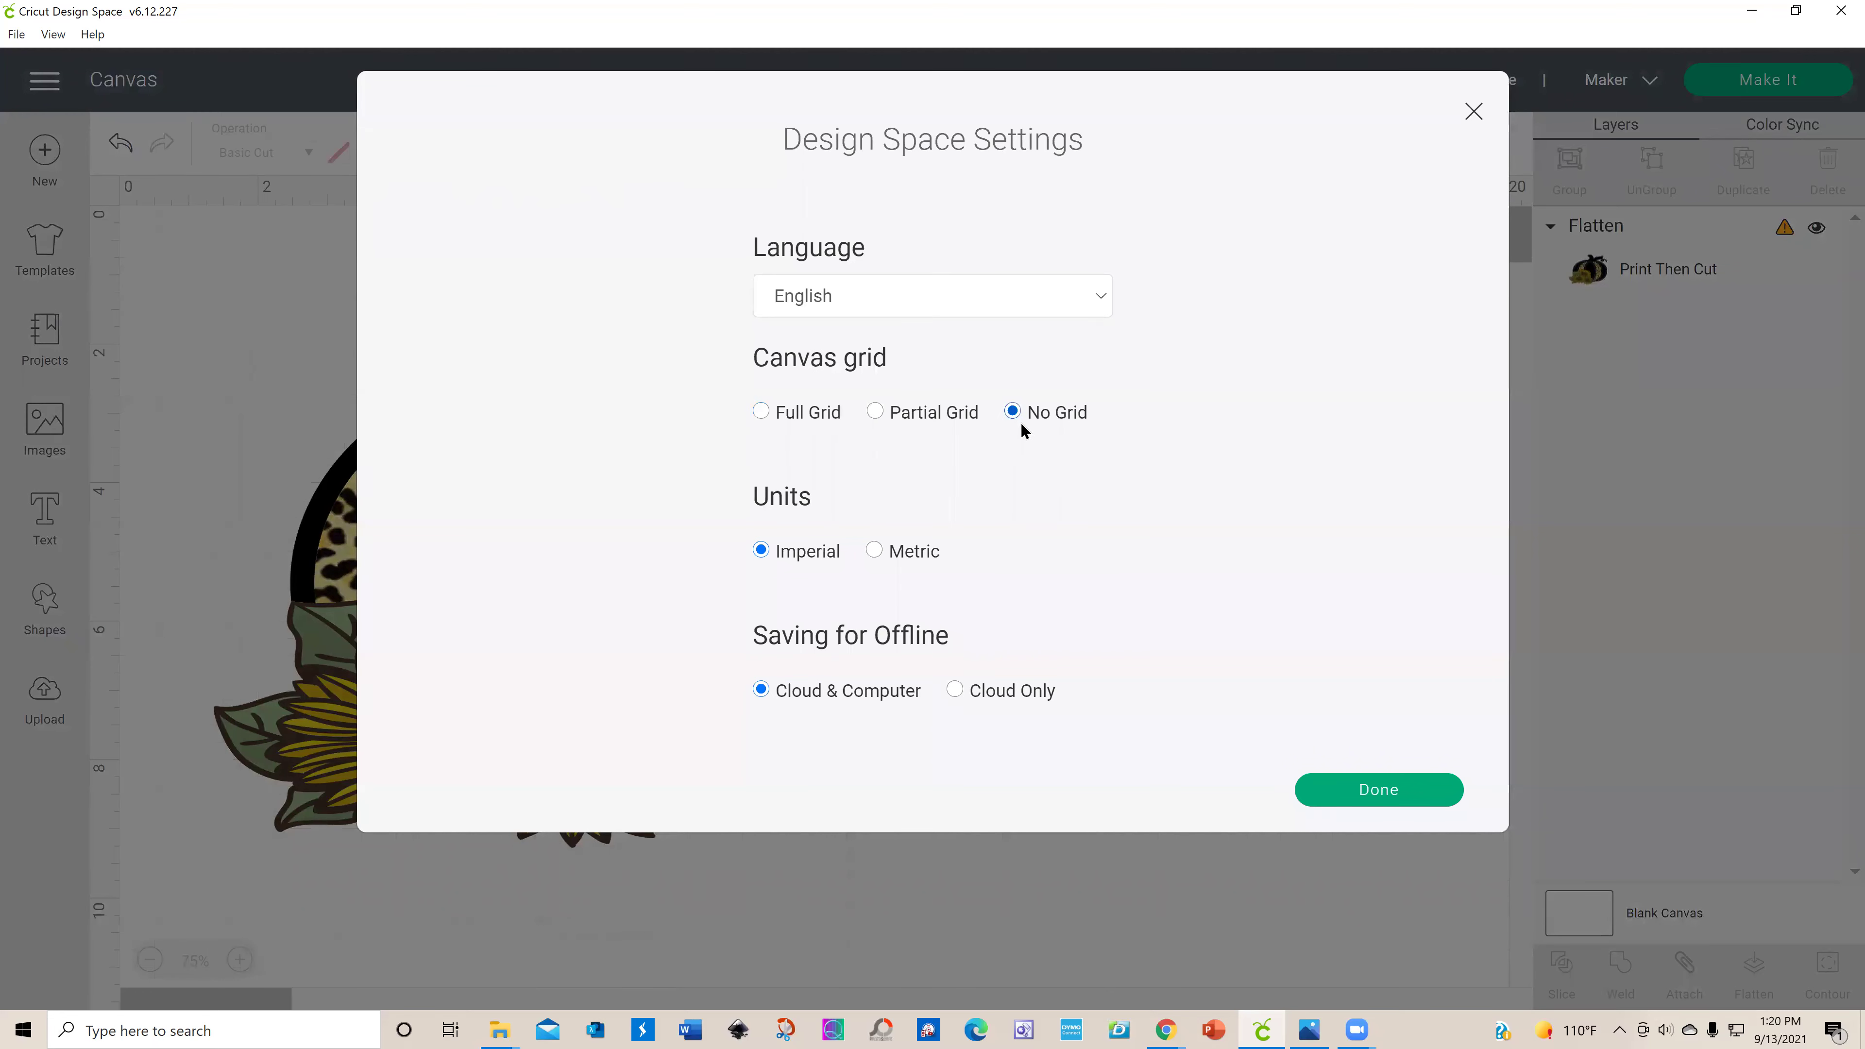
pyautogui.click(1355, 794)
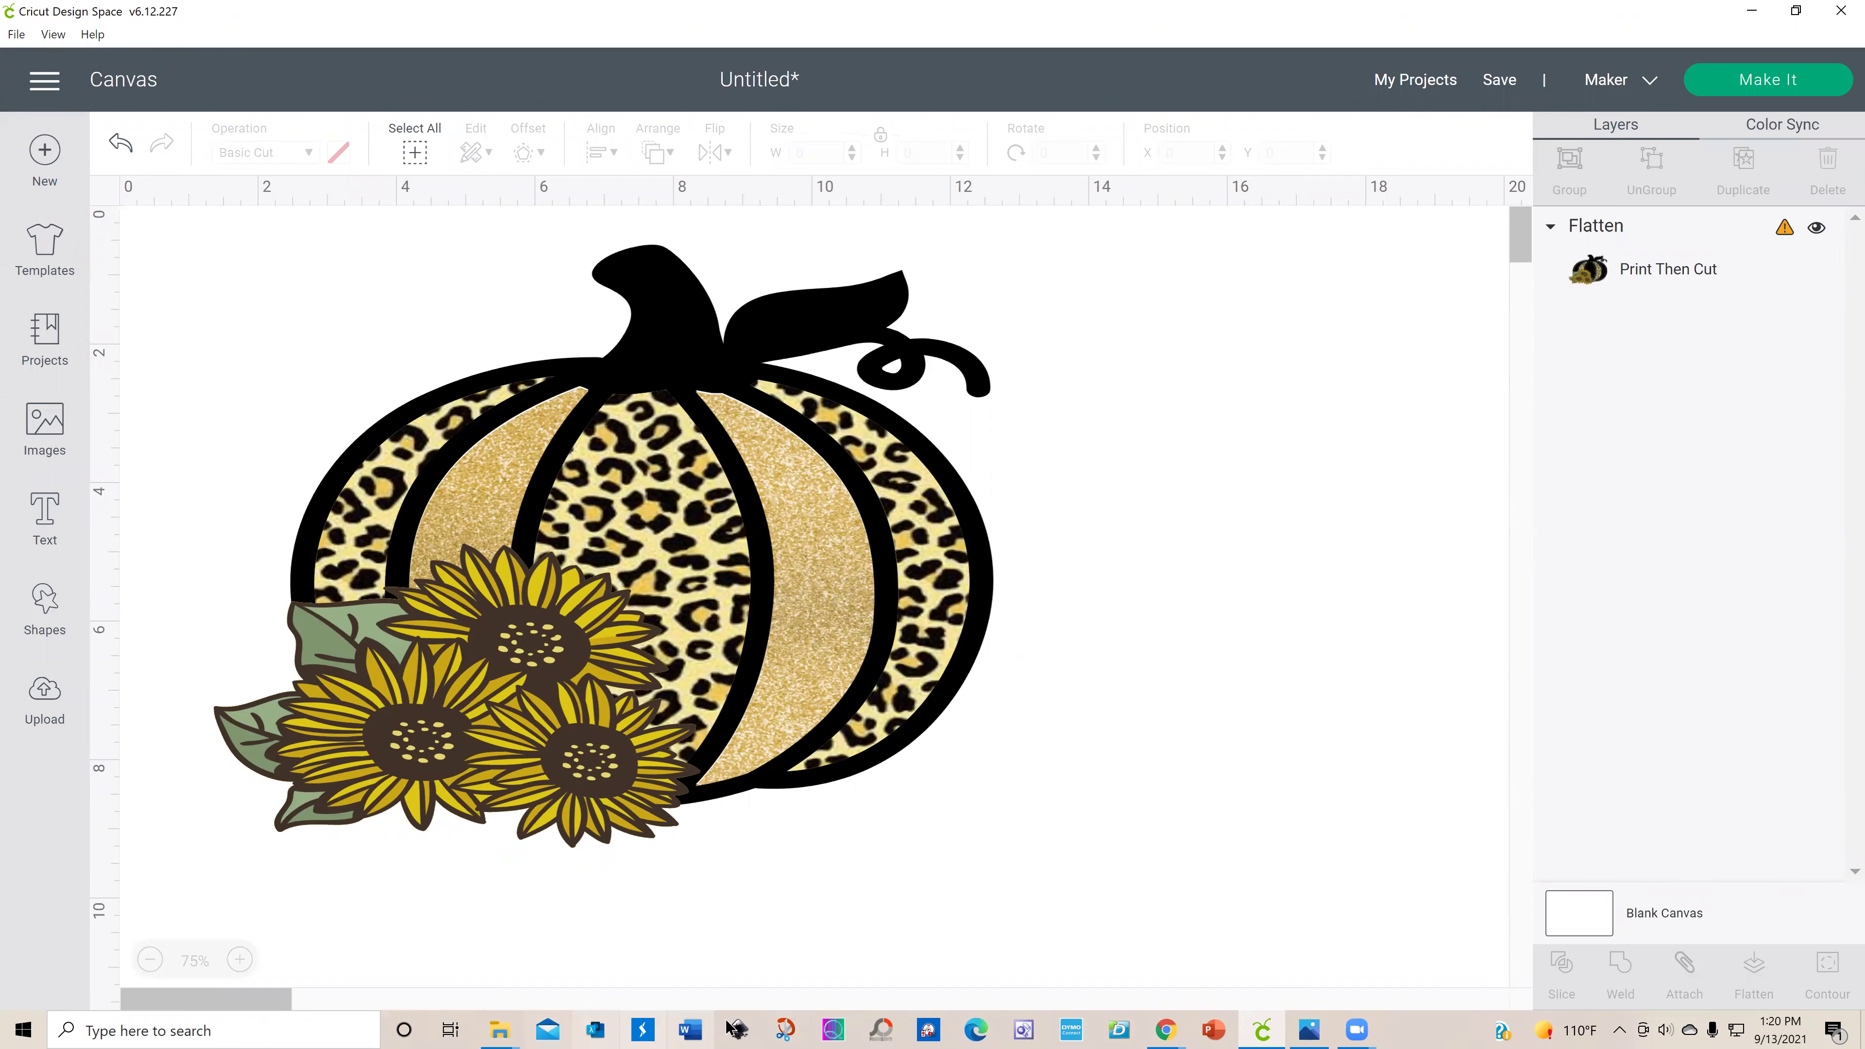
# Step: Take a first rectangular snip around the pumpkin in Snip & Sketch, then close it
pyautogui.click(784, 1028)
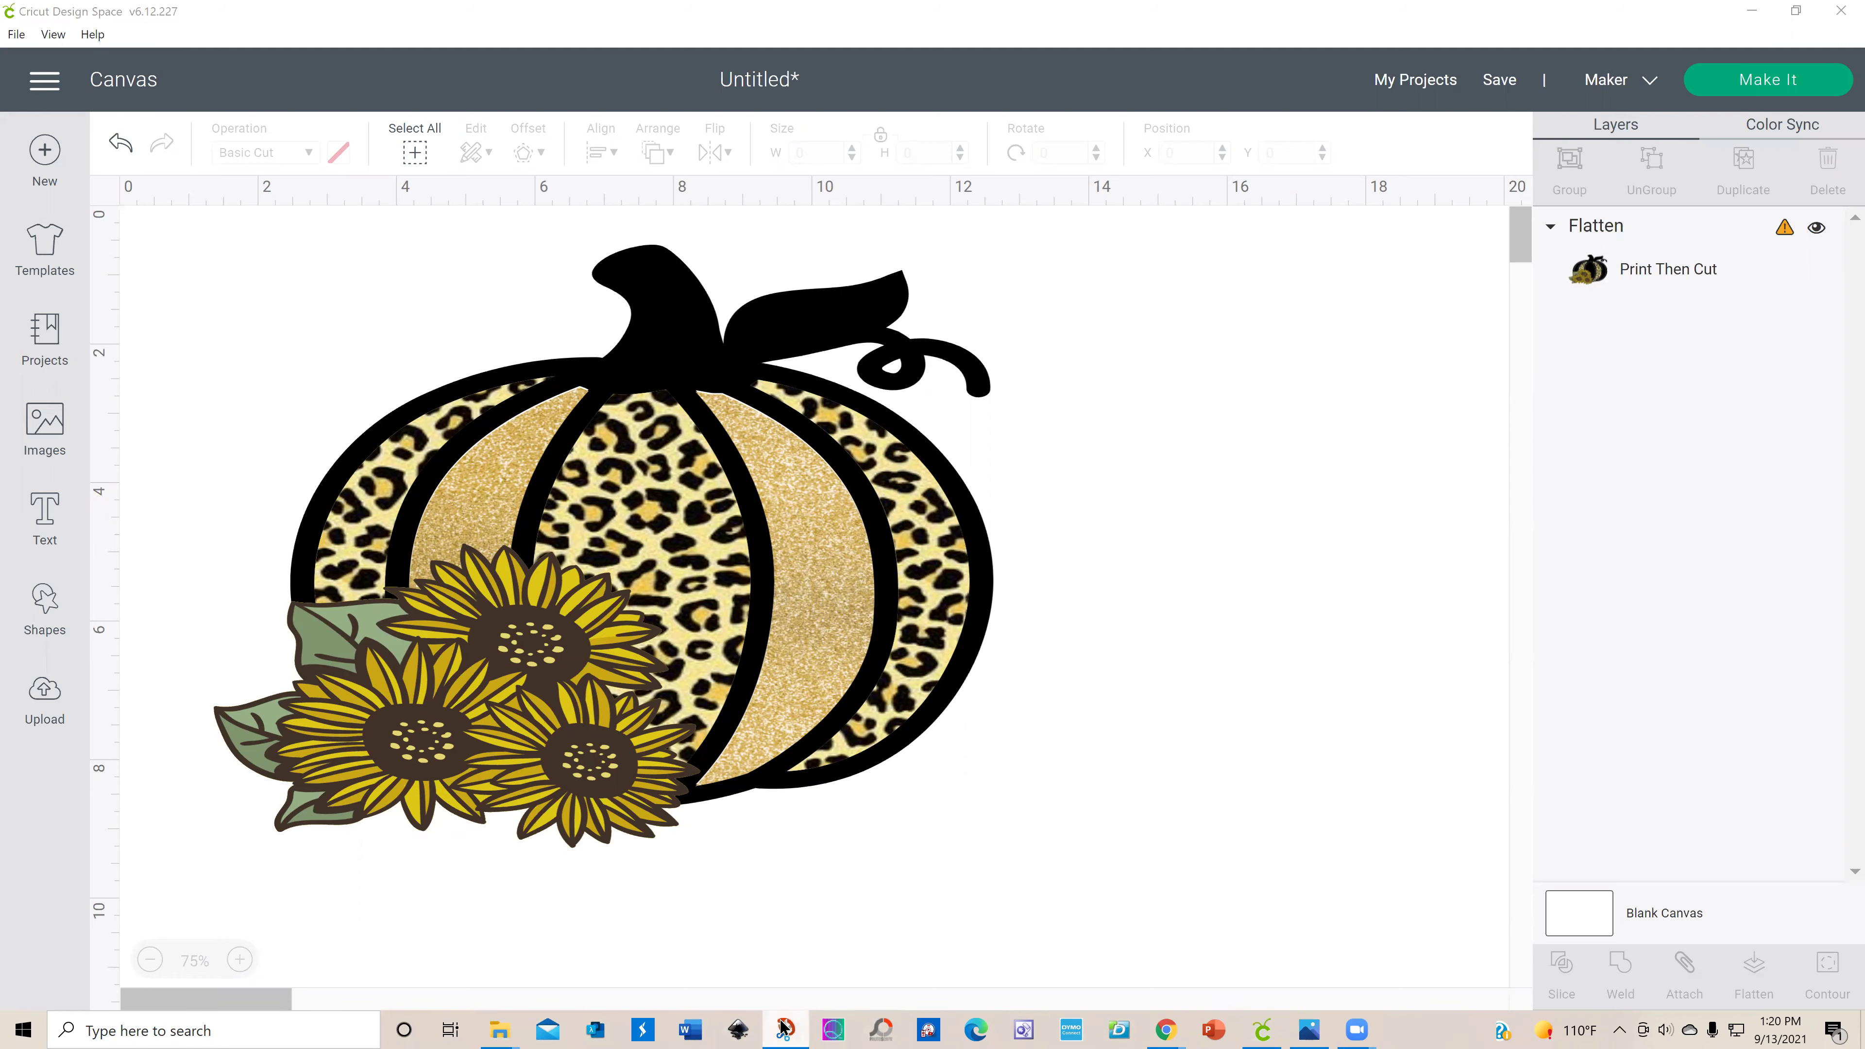
pyautogui.click(709, 351)
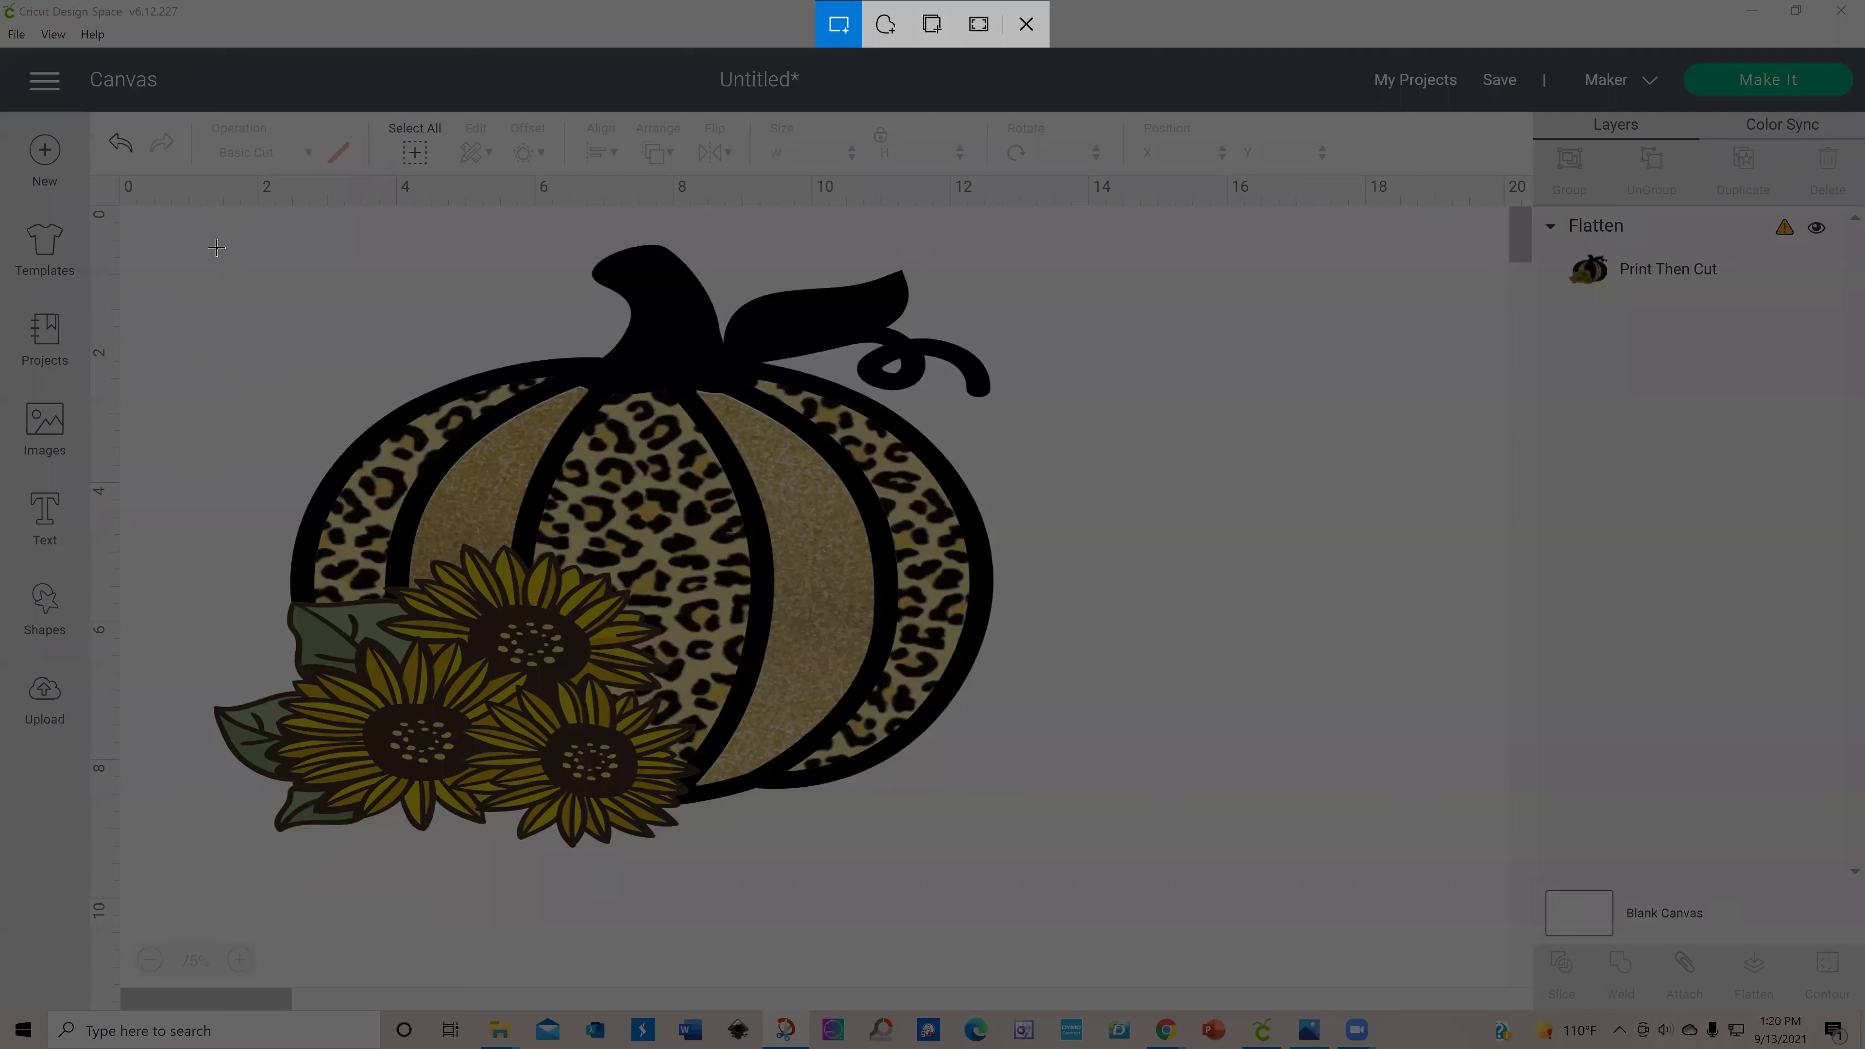
pyautogui.moveTo(204, 251); pyautogui.dragTo(637, 921)
pyautogui.moveTo(988, 933); pyautogui.dragTo(1150, 955)
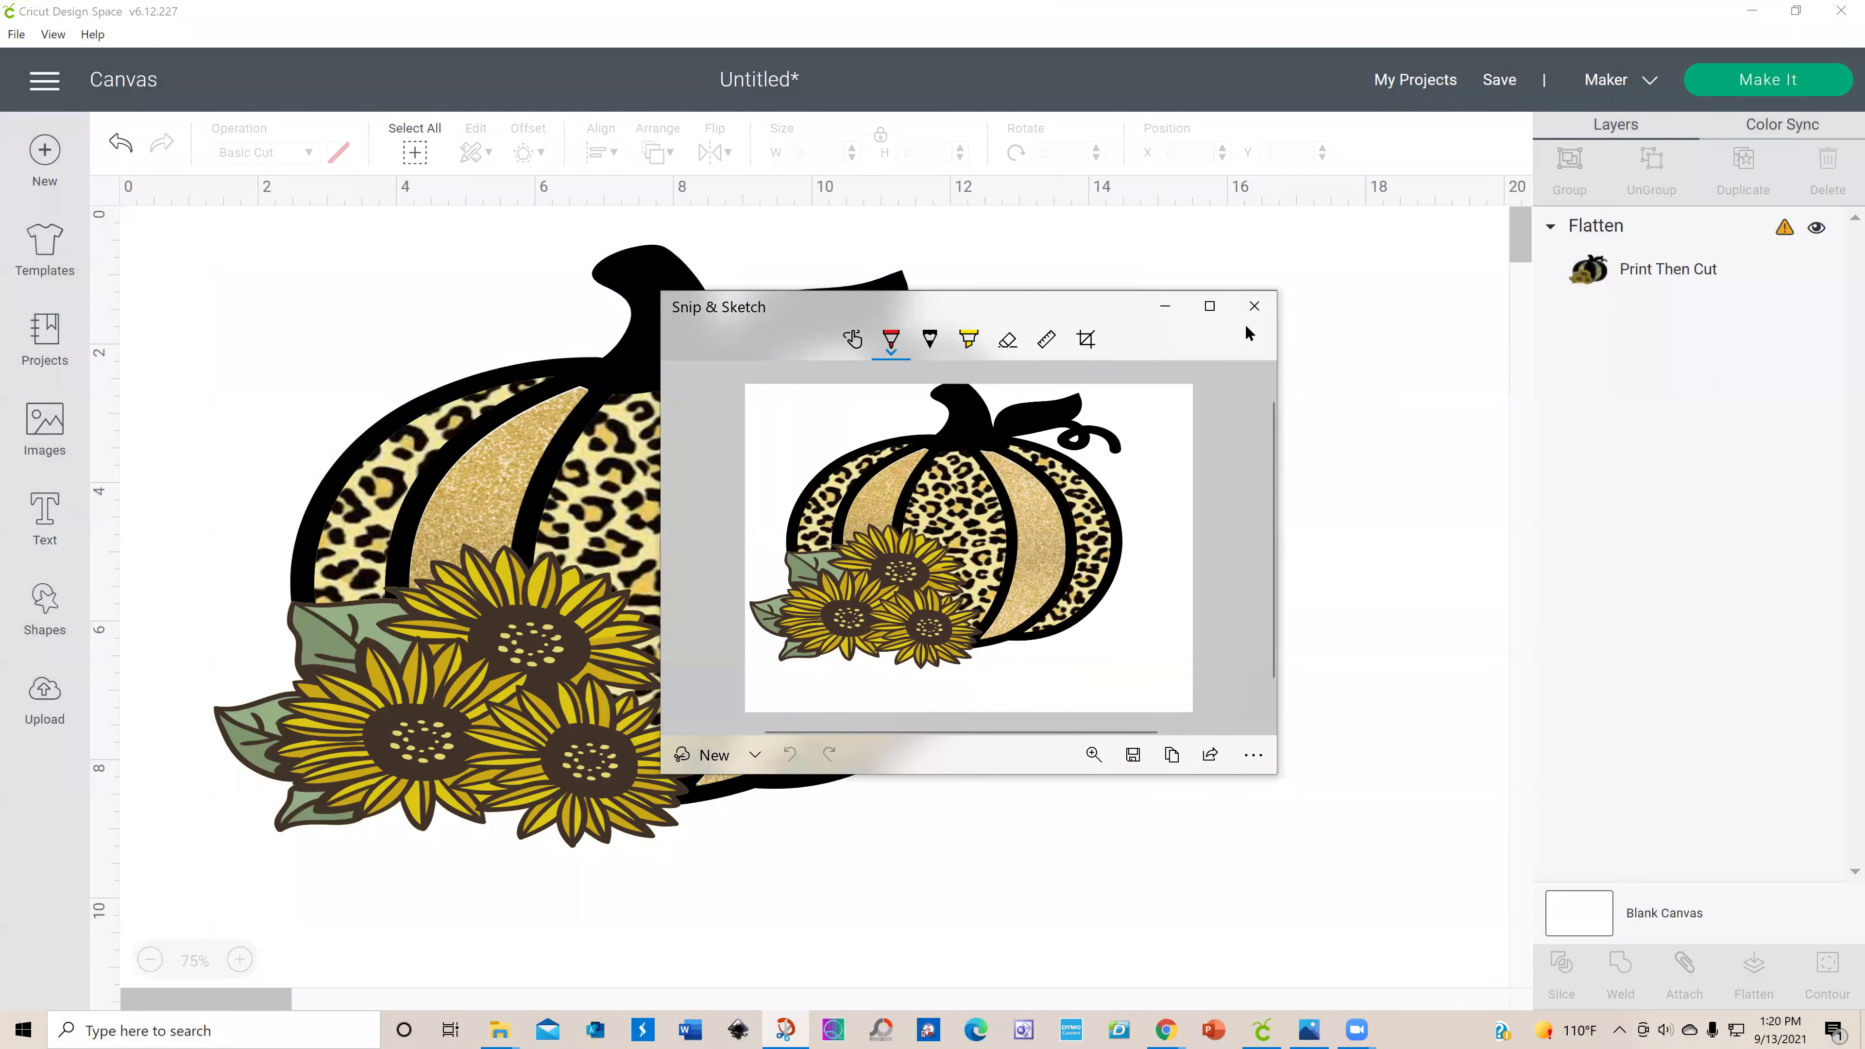
pyautogui.click(1255, 305)
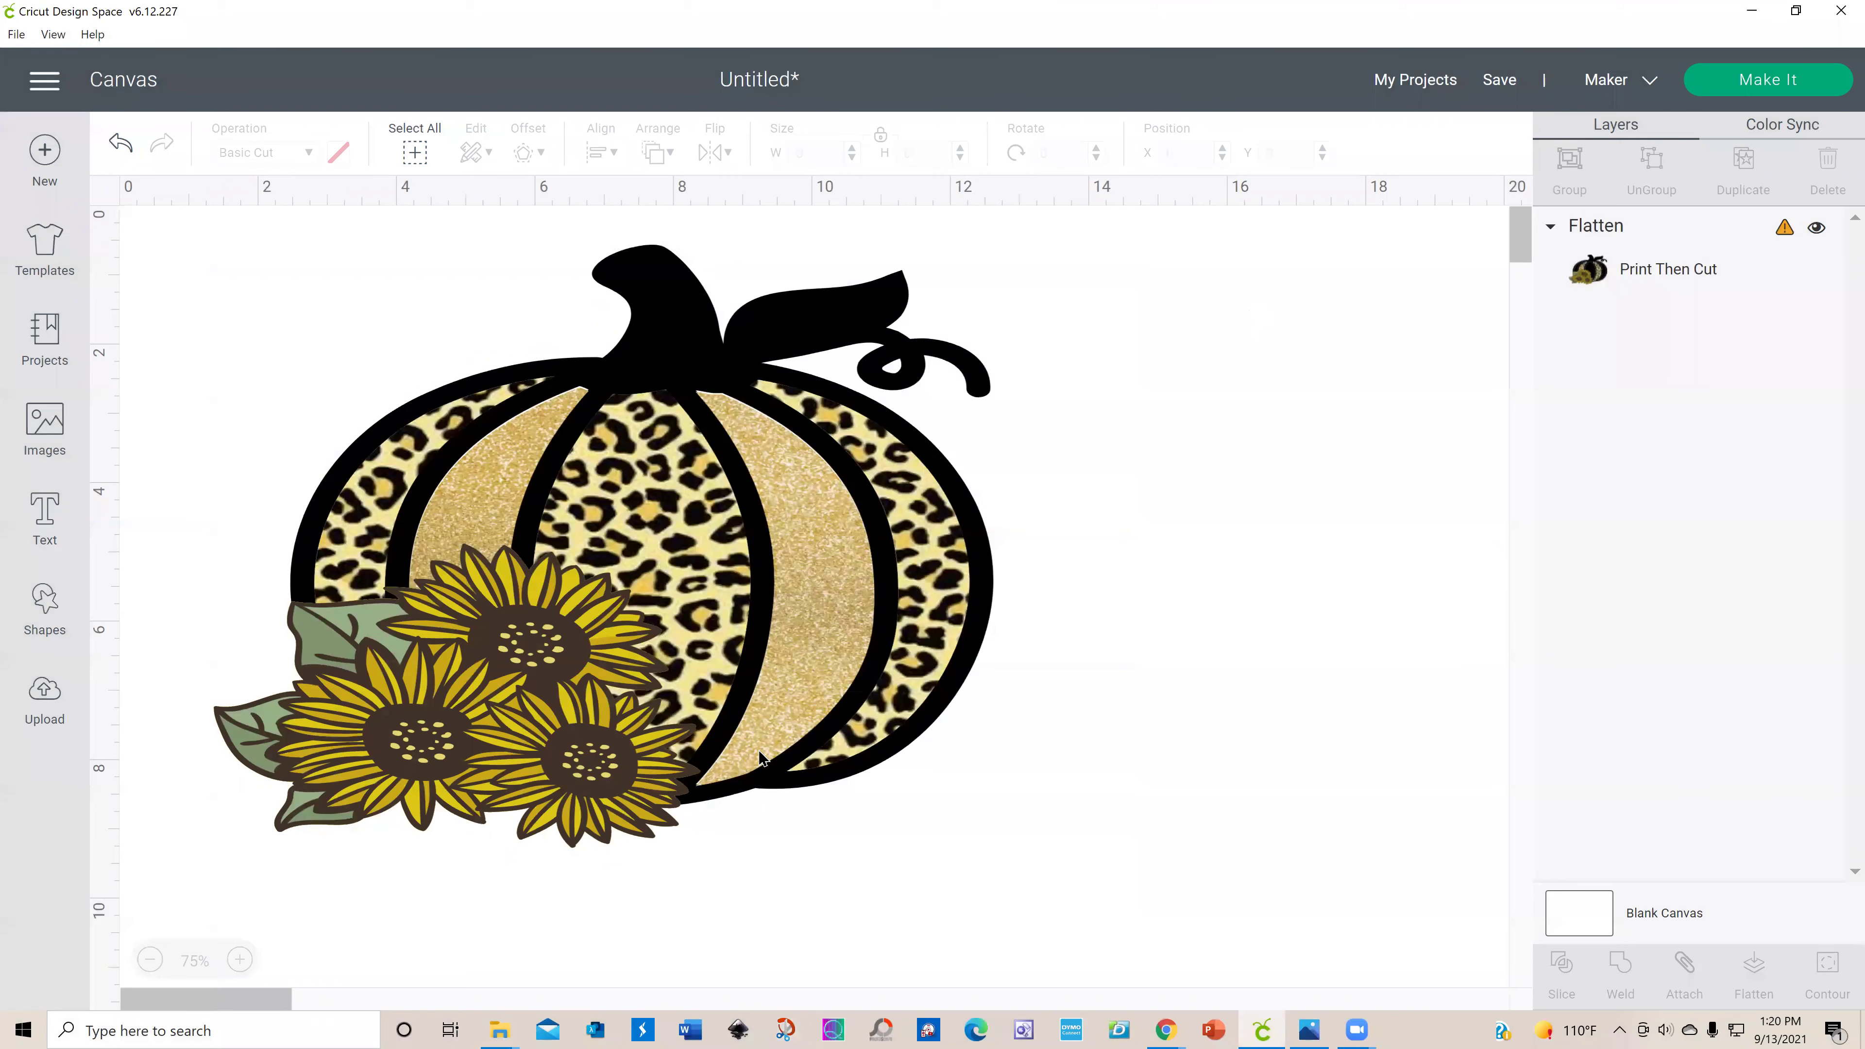
# Step: Recapture a larger rectangular snip of the pumpkin and sunflowers on the white canvas
pyautogui.click(780, 1028)
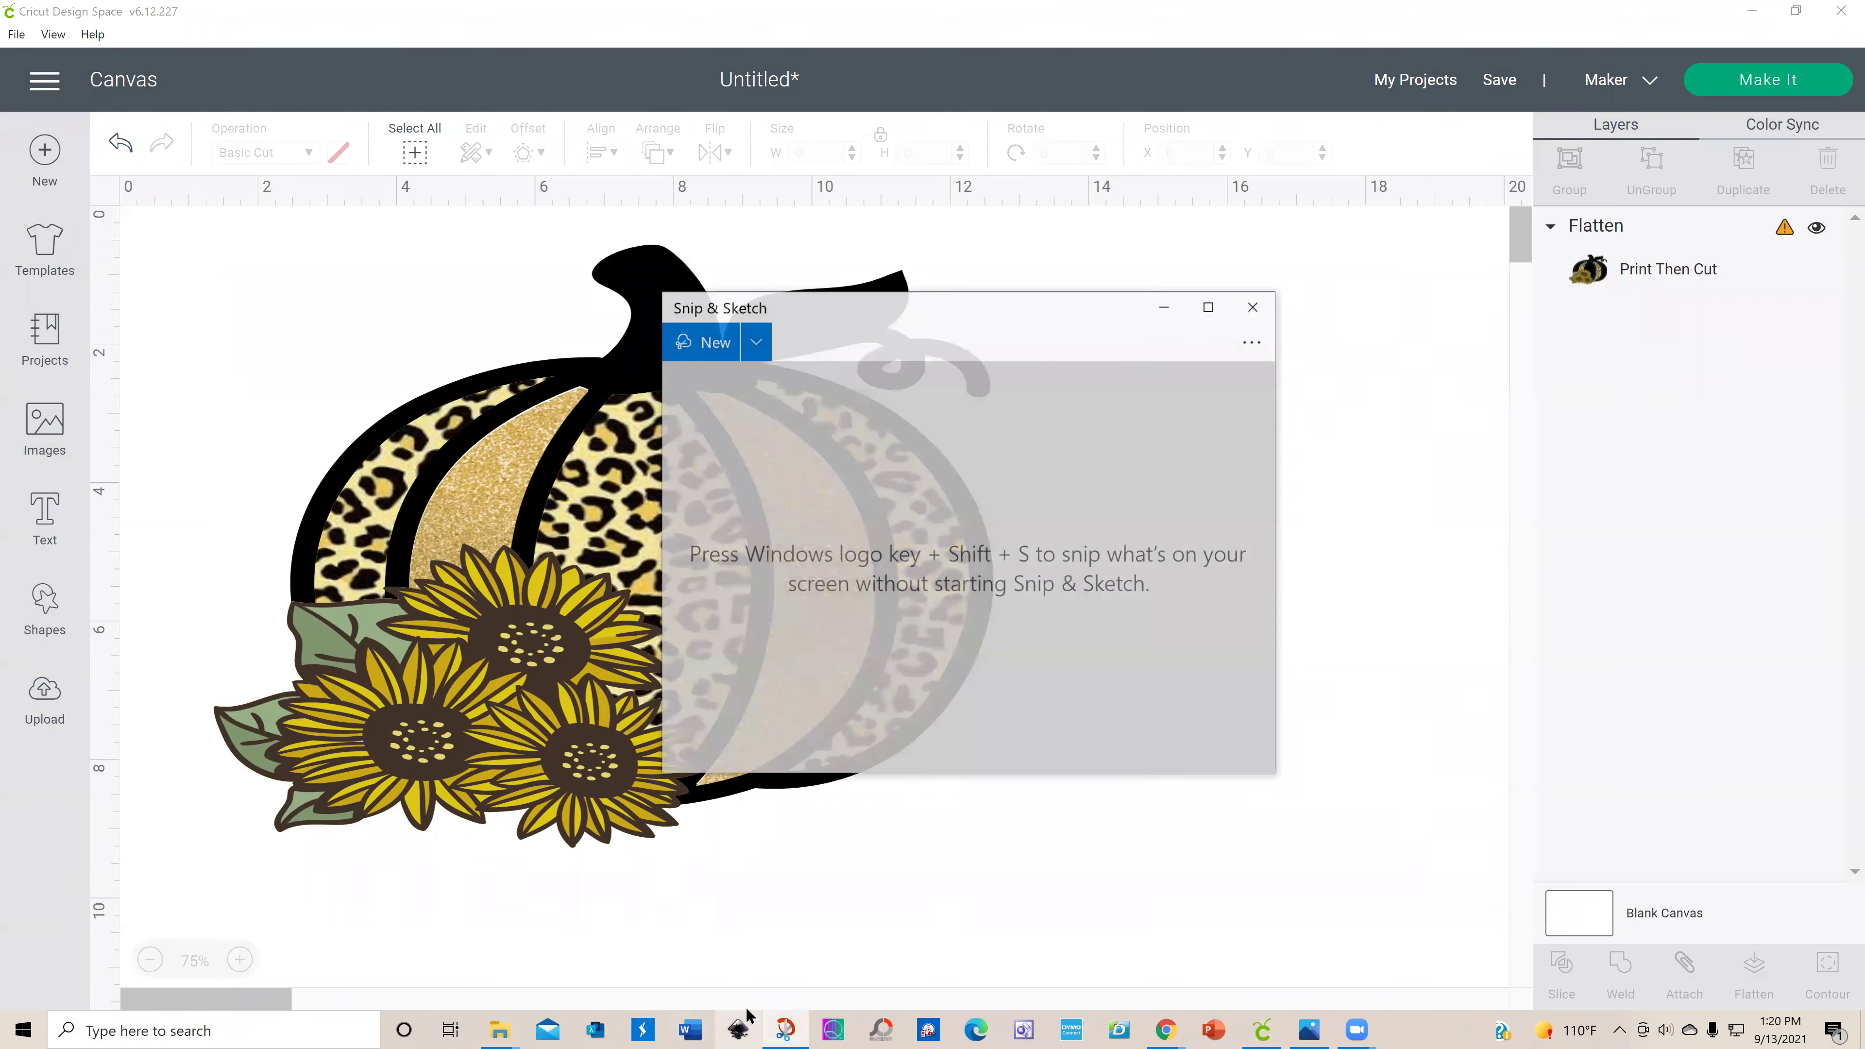
pyautogui.click(702, 348)
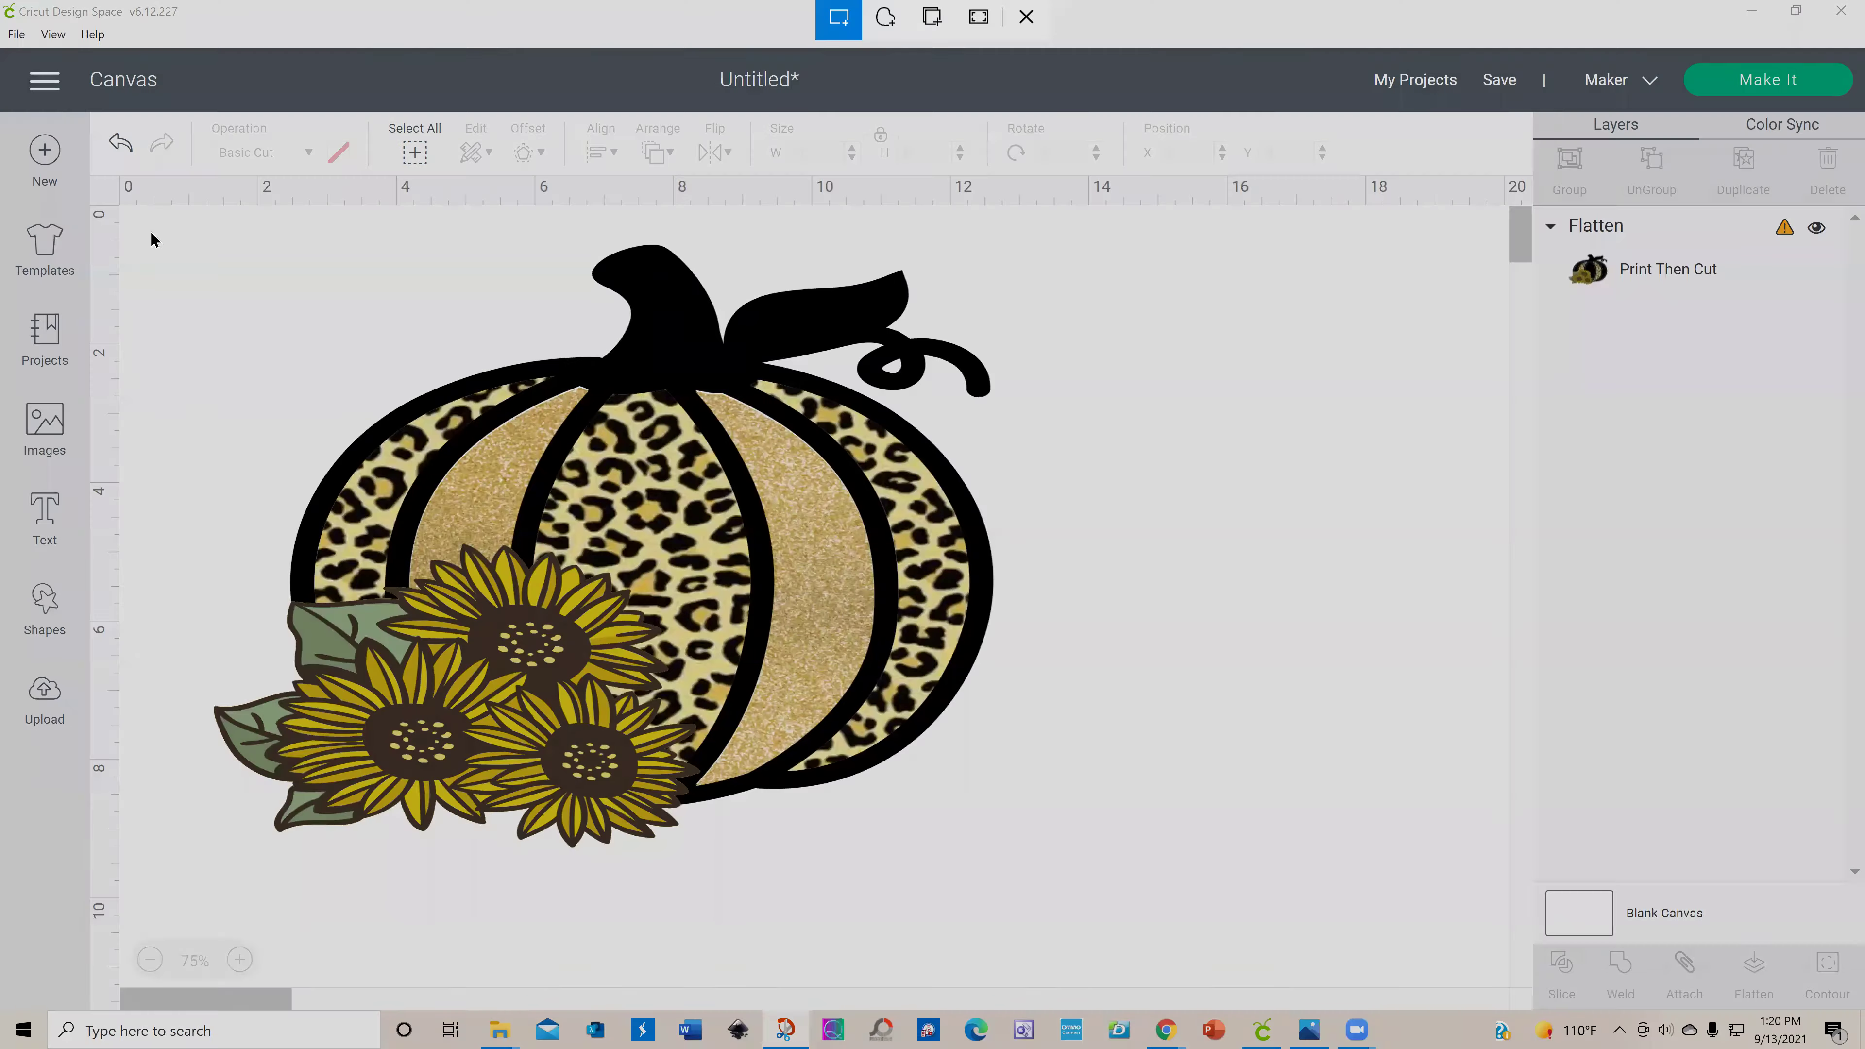
pyautogui.moveTo(159, 216)
pyautogui.mouseDown()
pyautogui.moveTo(202, 553)
pyautogui.moveTo(912, 918)
pyautogui.moveTo(1072, 926)
pyautogui.mouseUp()
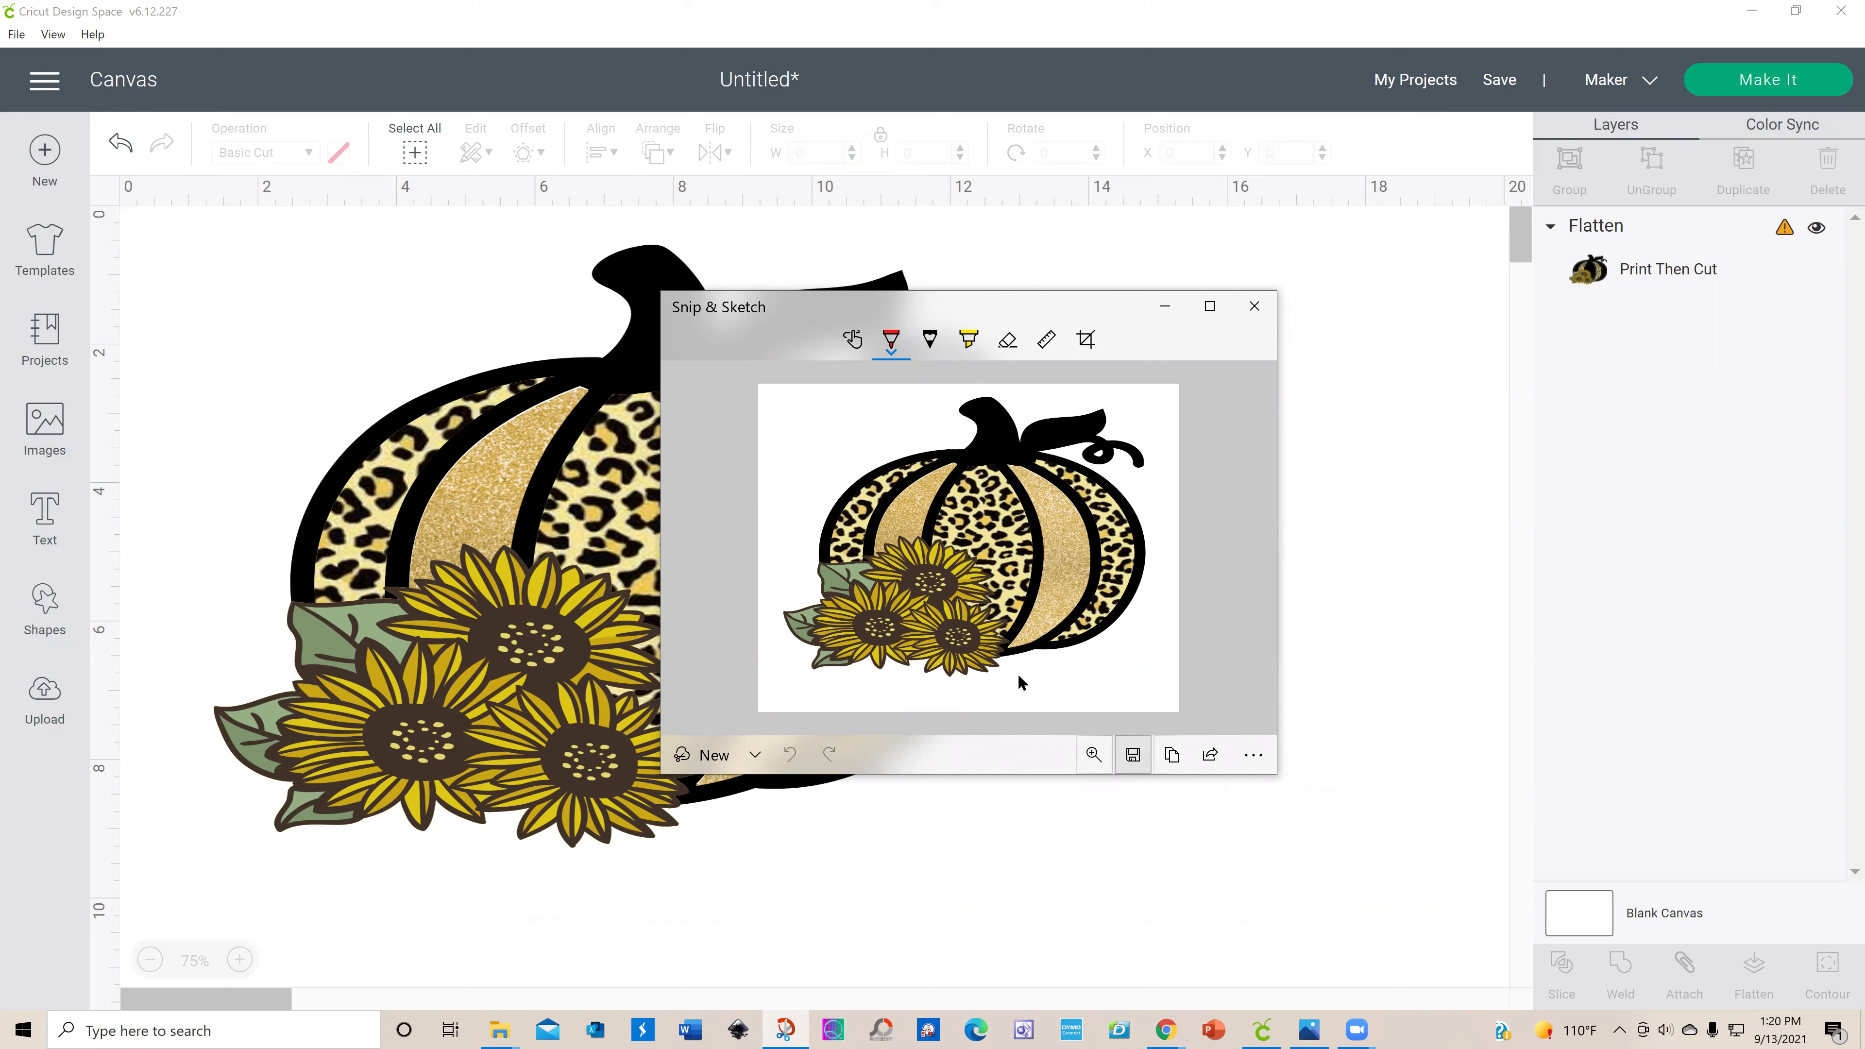
# Step: Resize the pumpkin to 8.721 by 6.763 inches near the canvas's top-left, at X 0.765, Y 0.667
pyautogui.click(1260, 318)
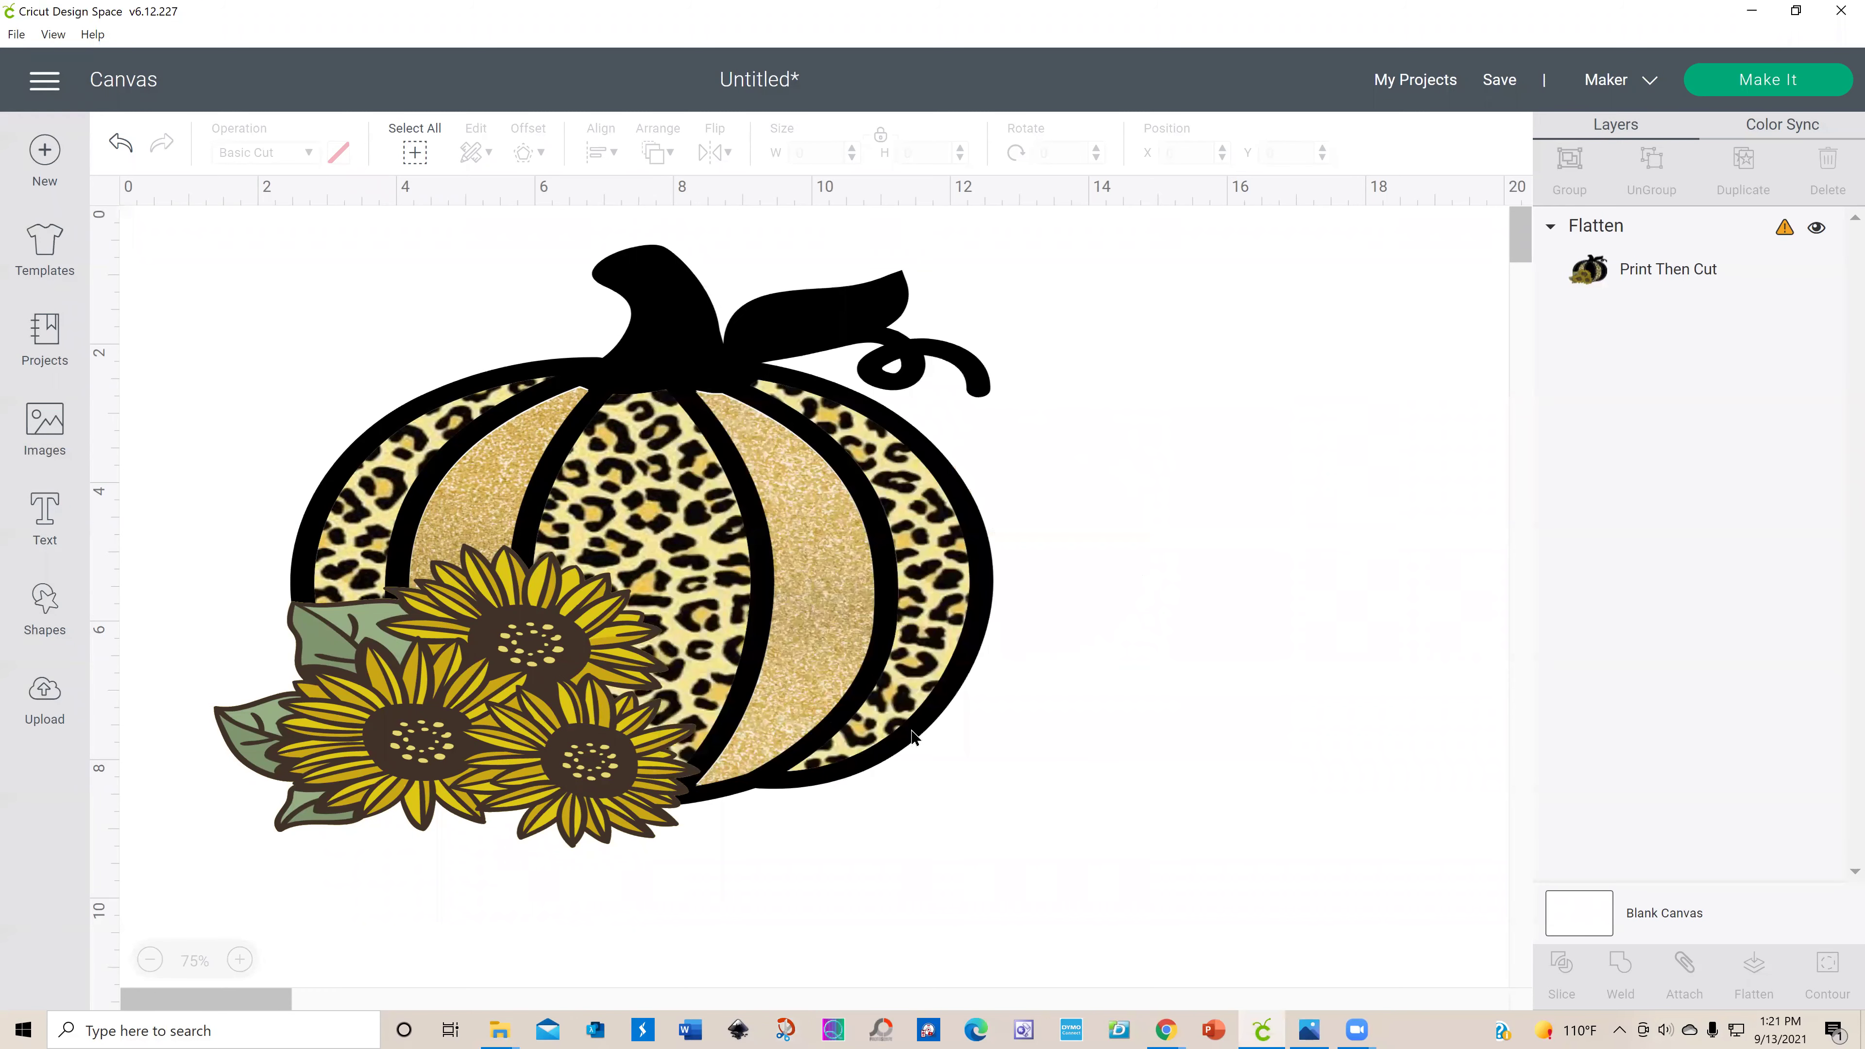
pyautogui.click(977, 830)
pyautogui.moveTo(1011, 867); pyautogui.dragTo(880, 803)
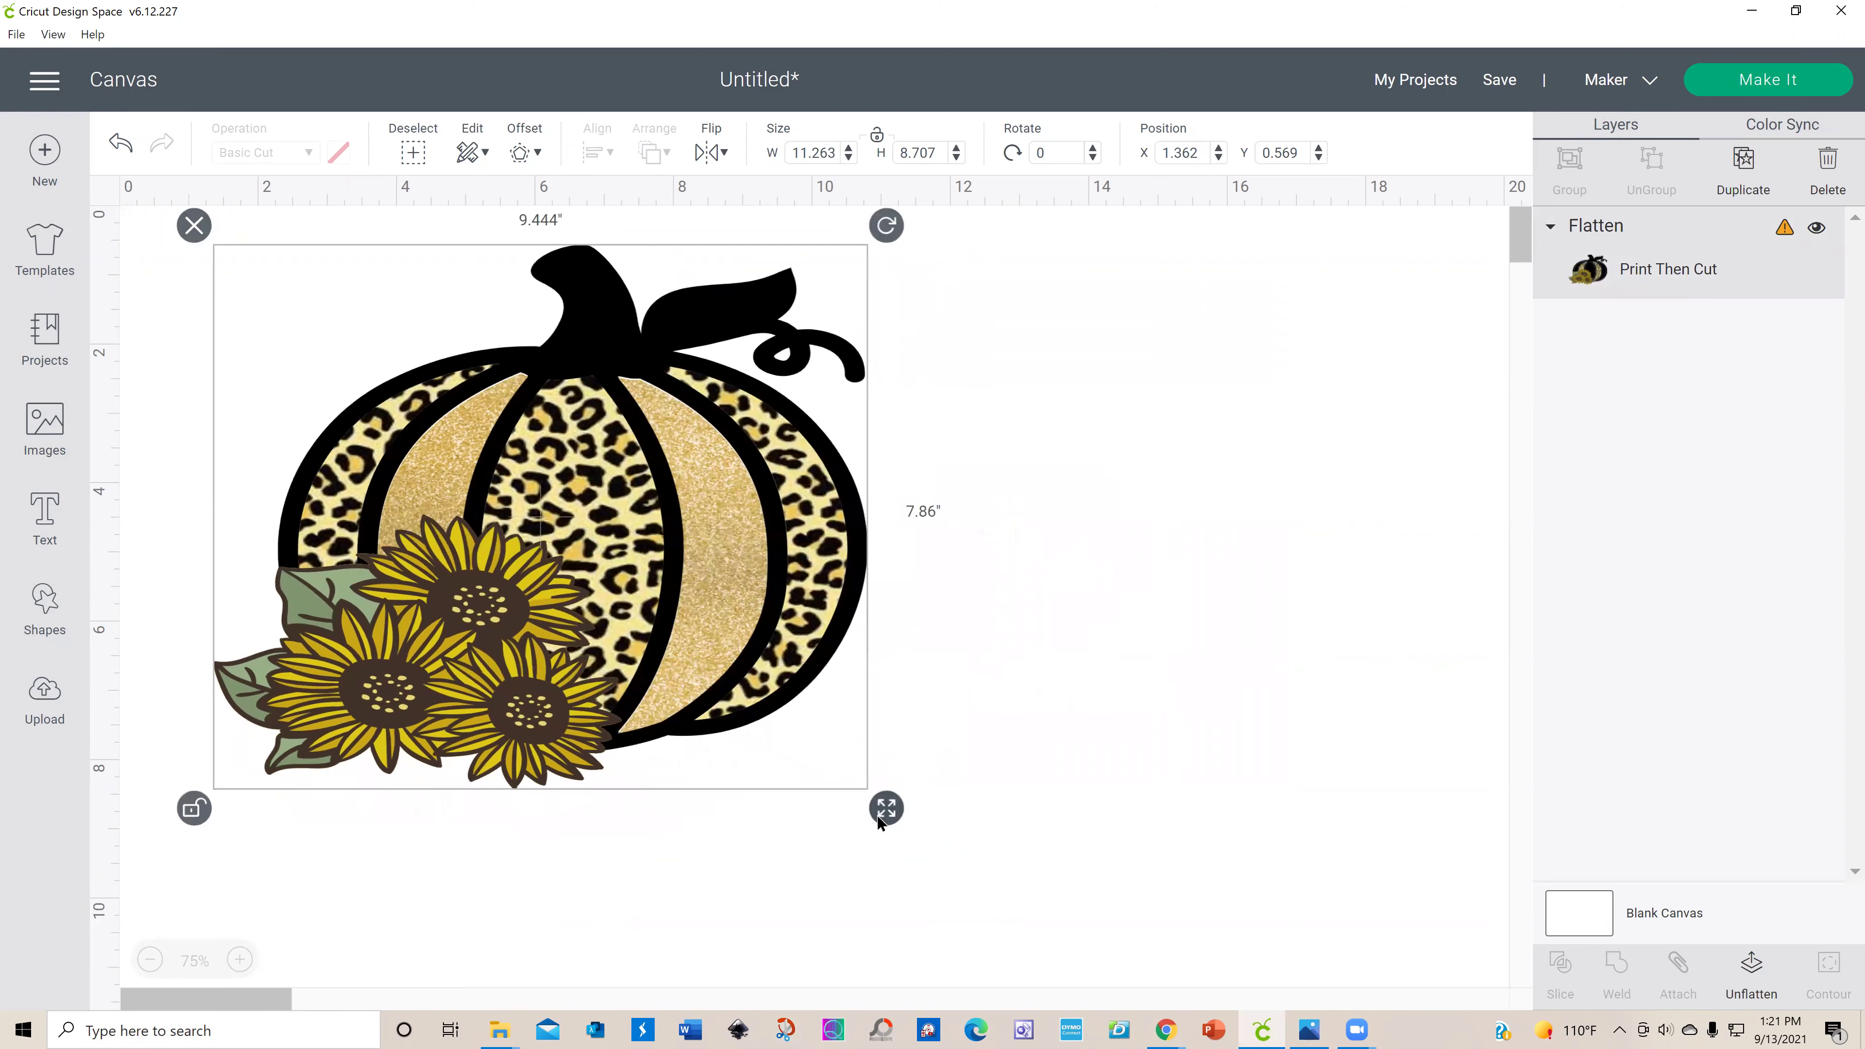
pyautogui.moveTo(711, 754); pyautogui.dragTo(653, 741)
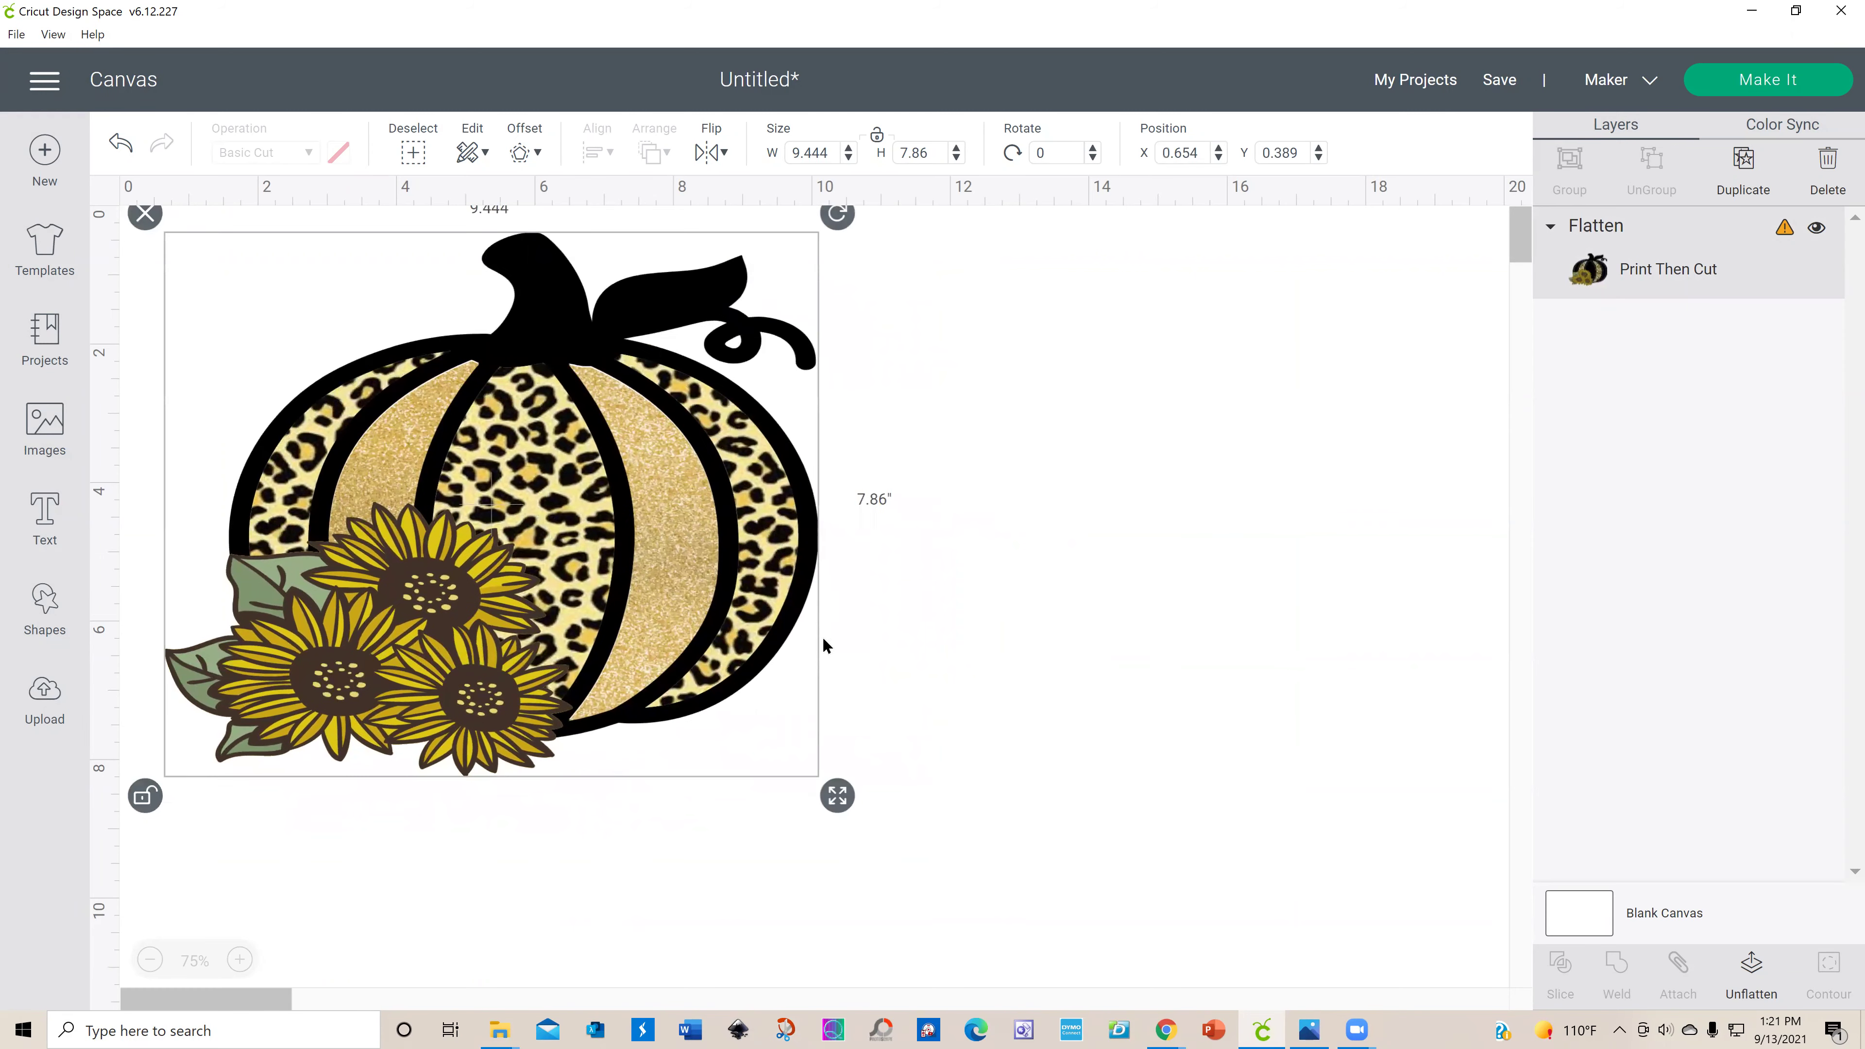
pyautogui.moveTo(837, 796); pyautogui.dragTo(786, 757)
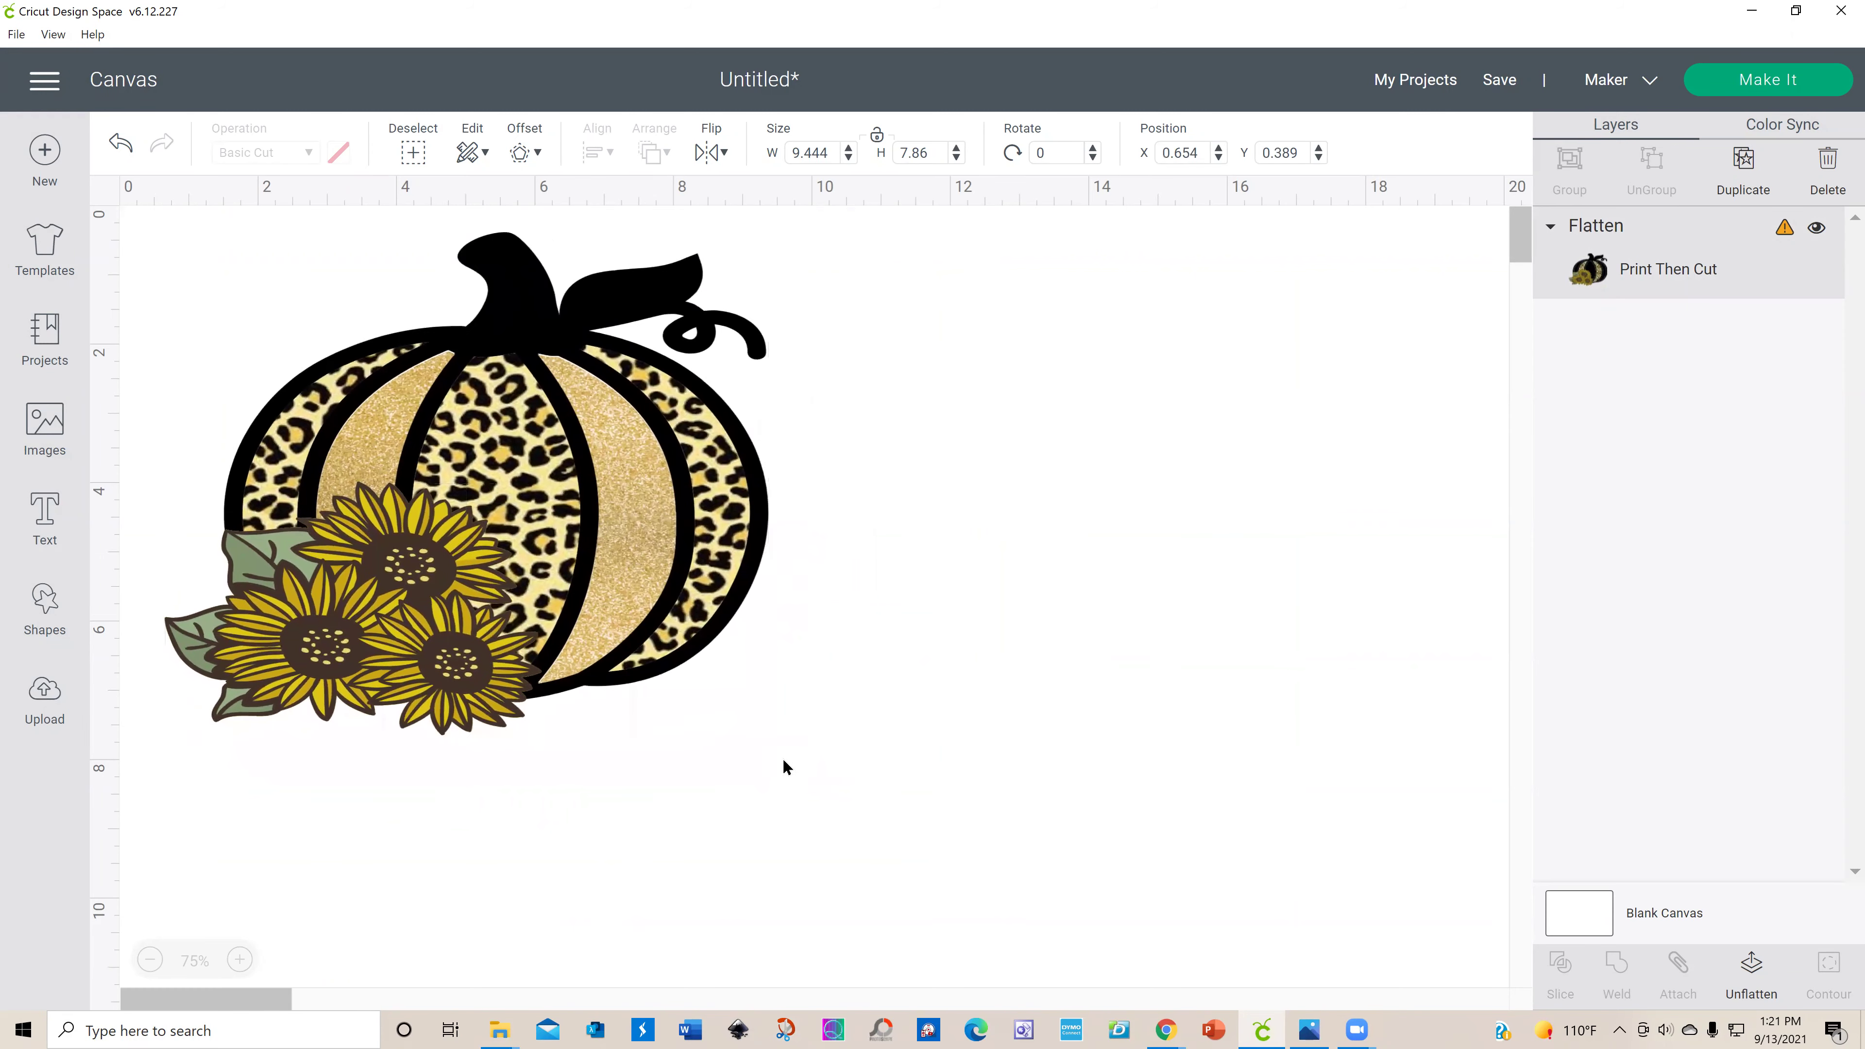
pyautogui.moveTo(700, 663)
pyautogui.mouseDown()
pyautogui.moveTo(662, 664)
pyautogui.moveTo(707, 679)
pyautogui.mouseUp()
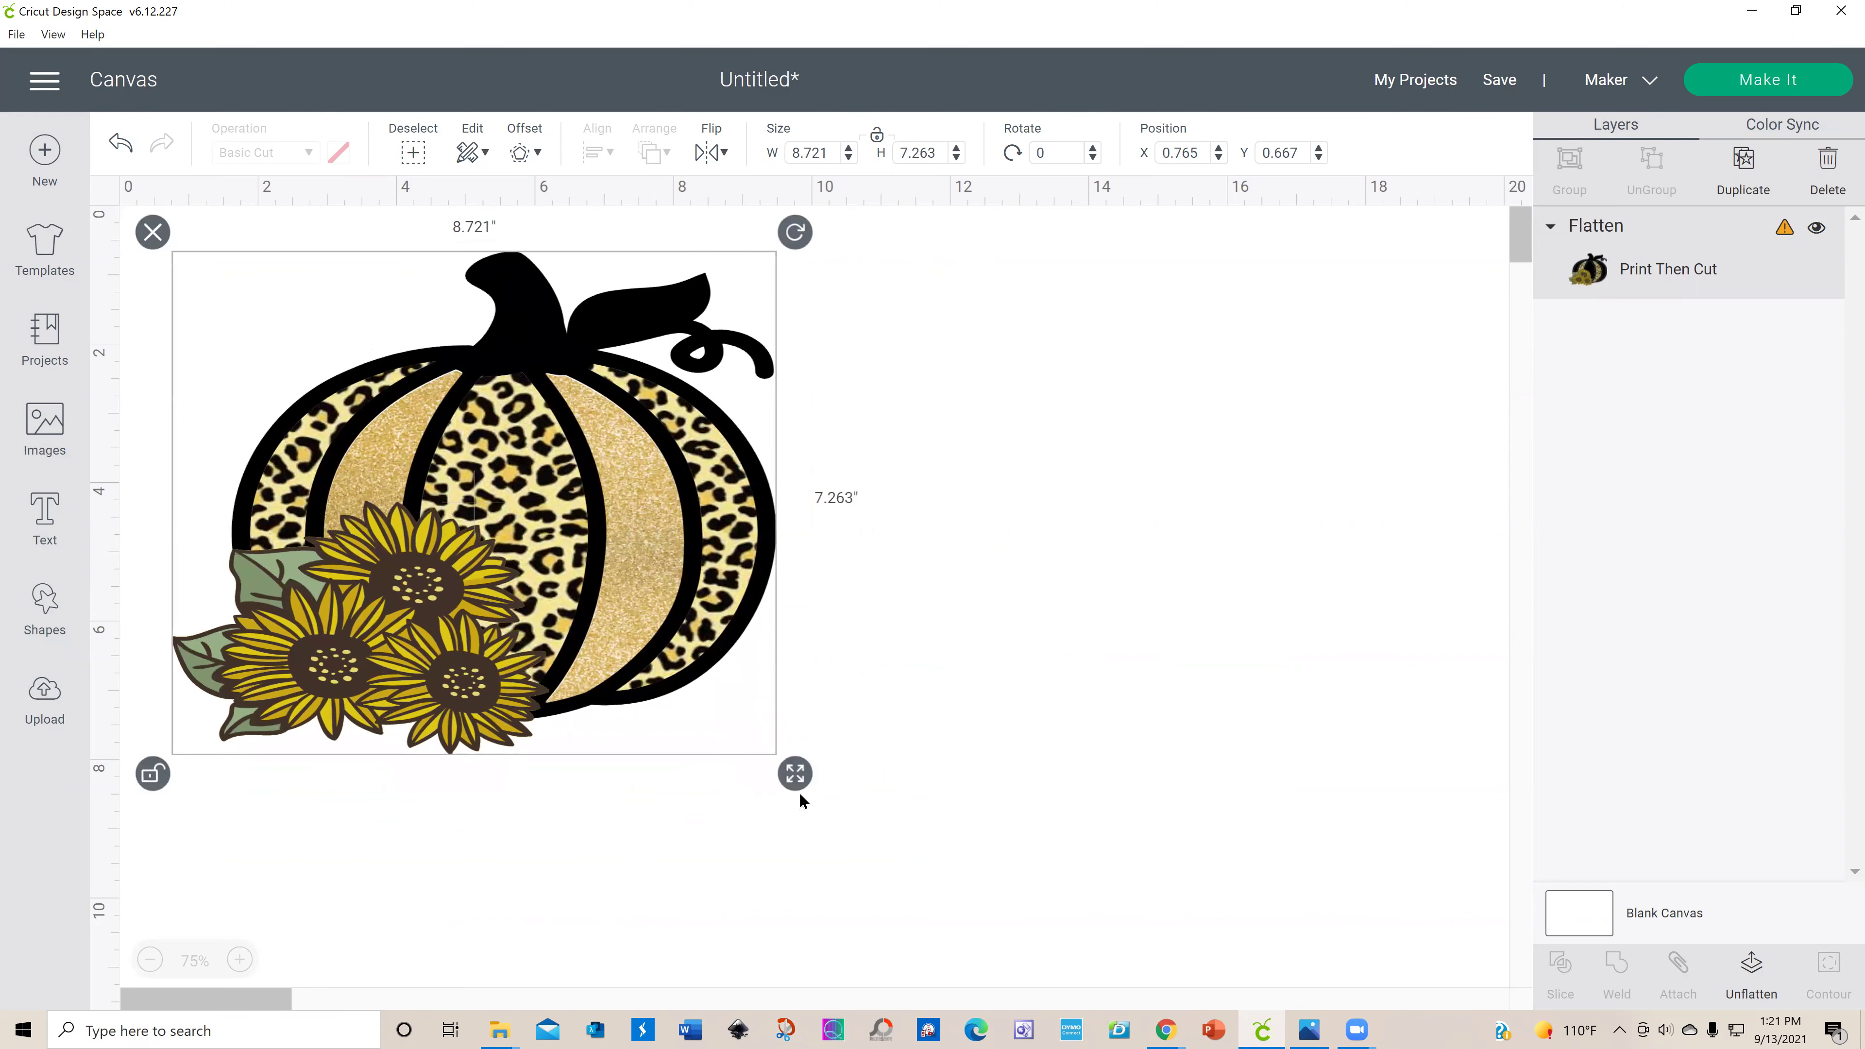
pyautogui.moveTo(799, 777); pyautogui.dragTo(798, 738)
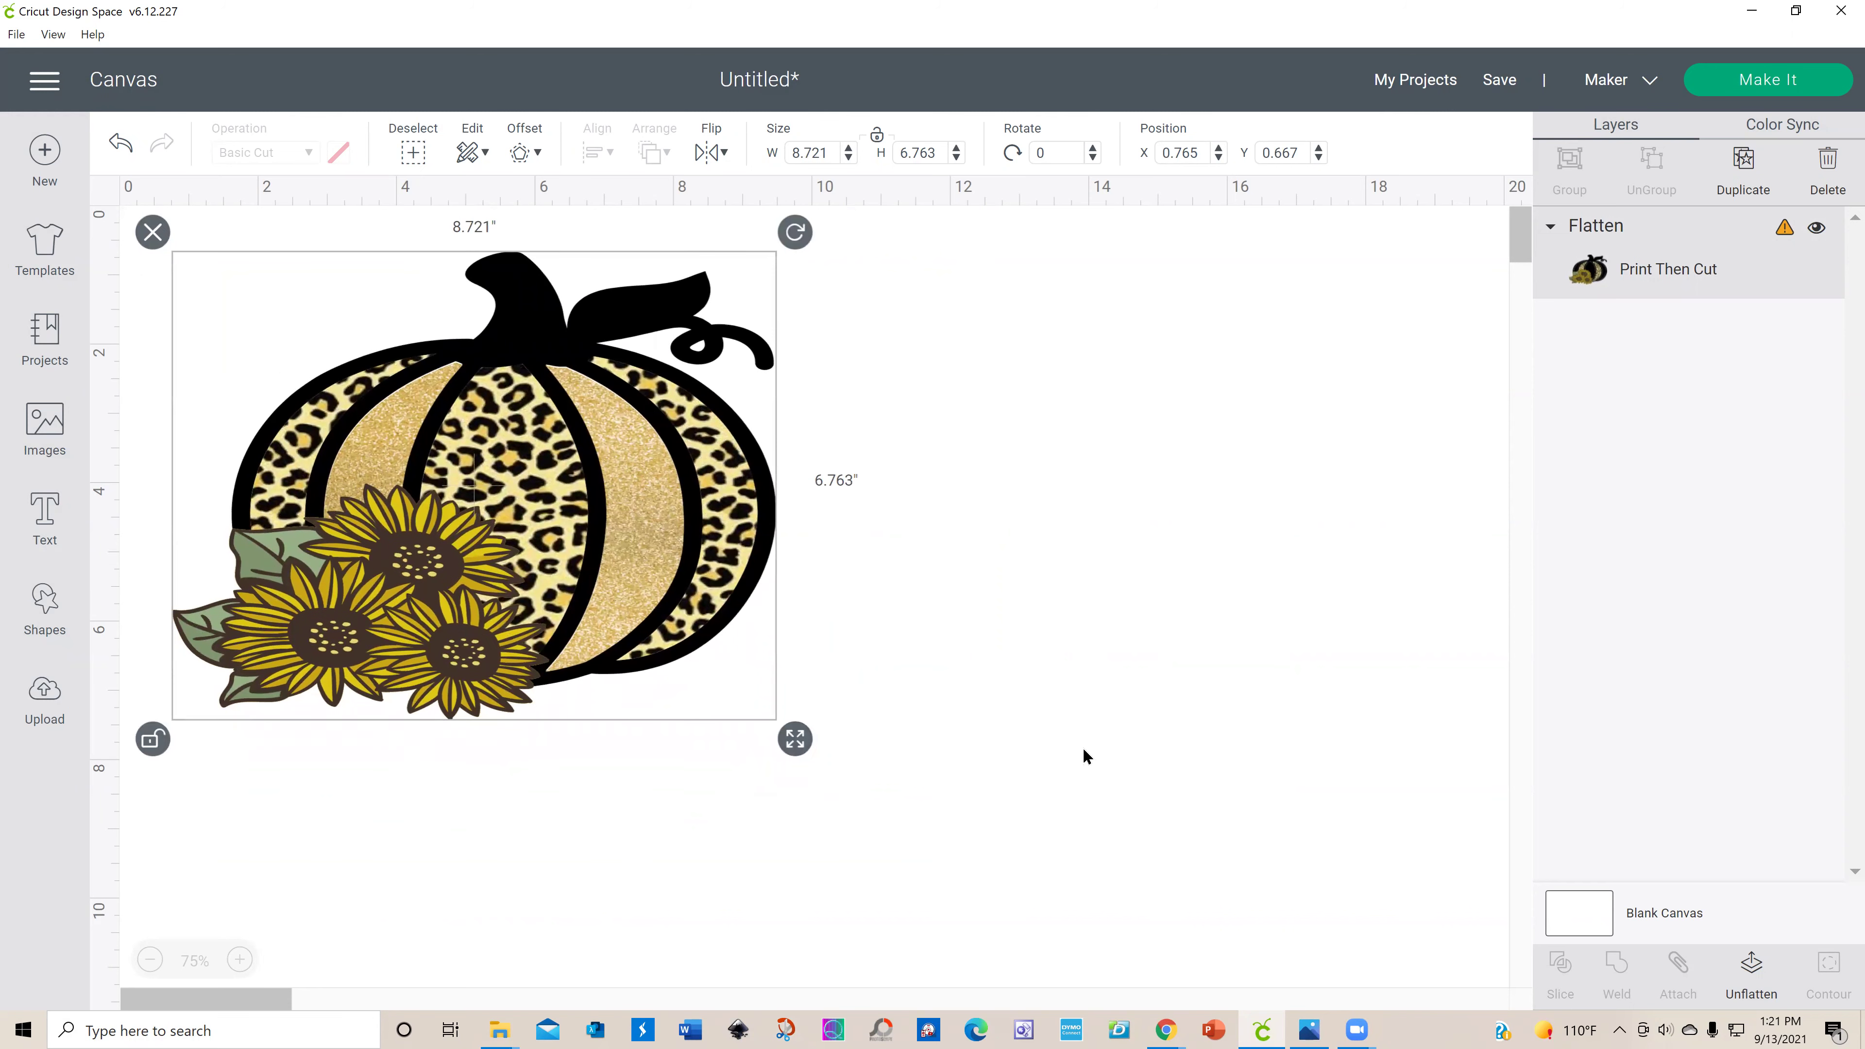